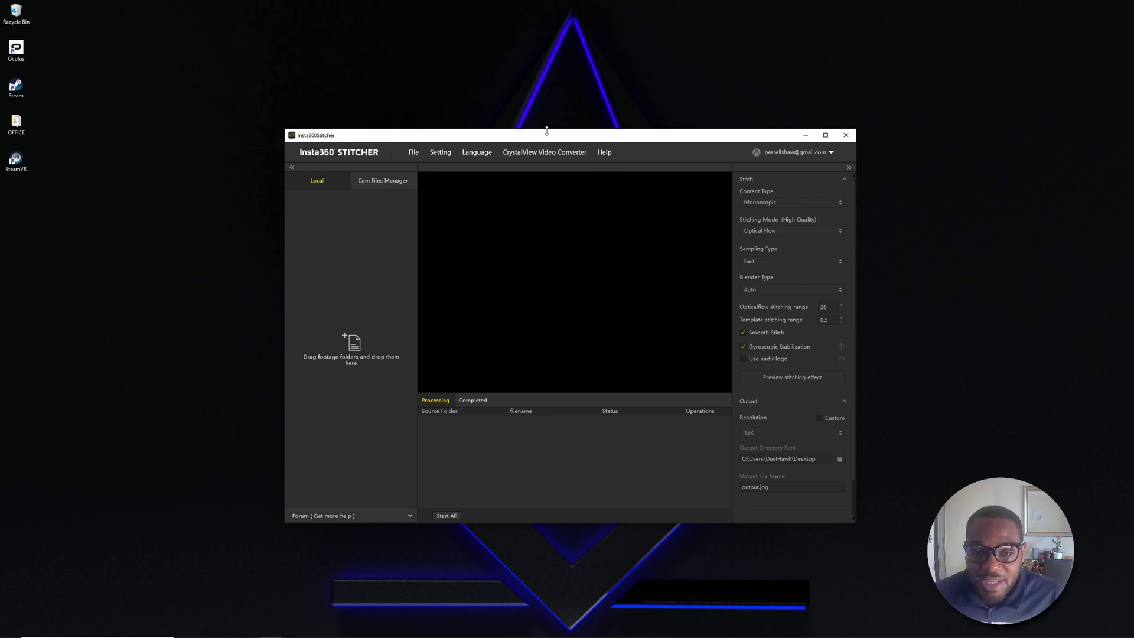
- Add the six footage folders VID_20211014_182817 through VID_20211014_191231 from the RAW folder to the Stitcher's local list
{"action": "mouse_move", "coordinate": [258, 632]}
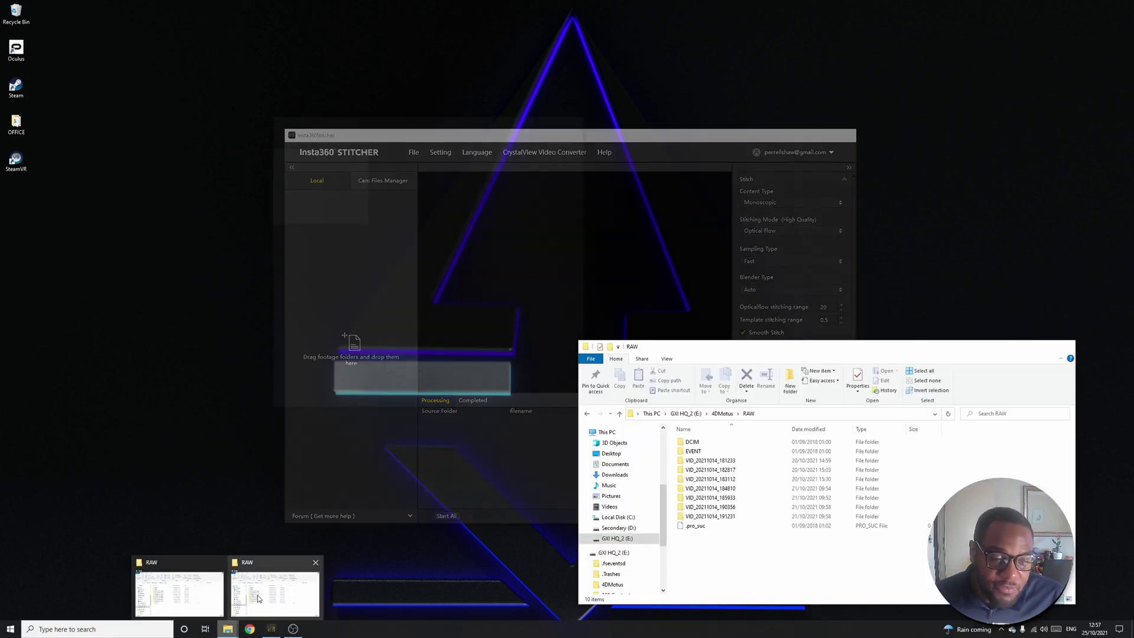
{"action": "left_click", "coordinate": [258, 599]}
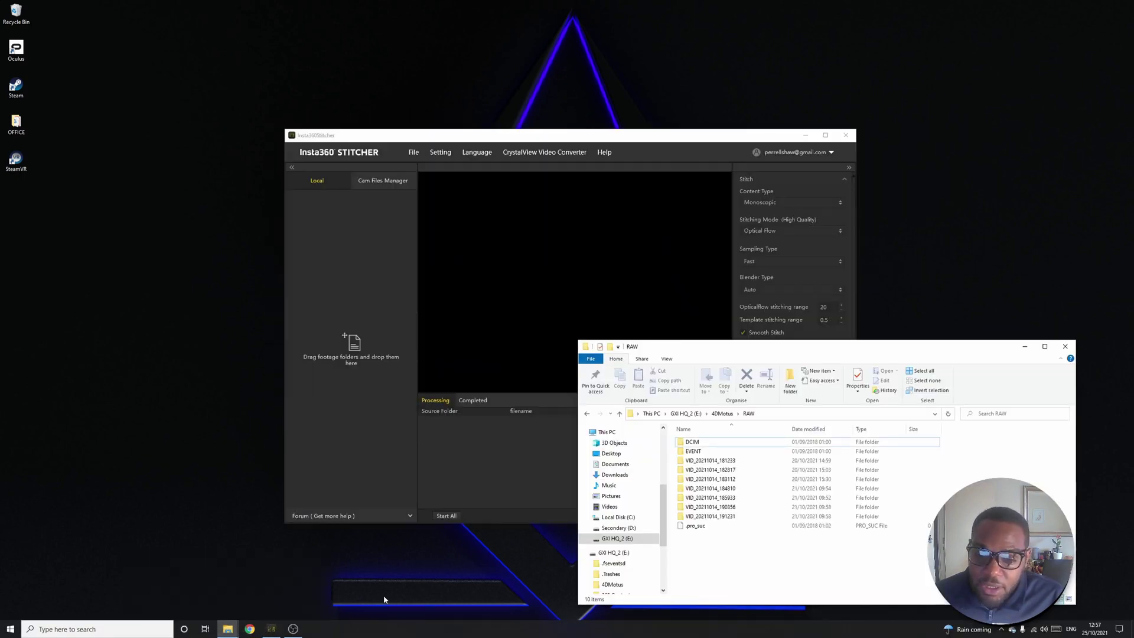
{"action": "left_click", "coordinate": [734, 471]}
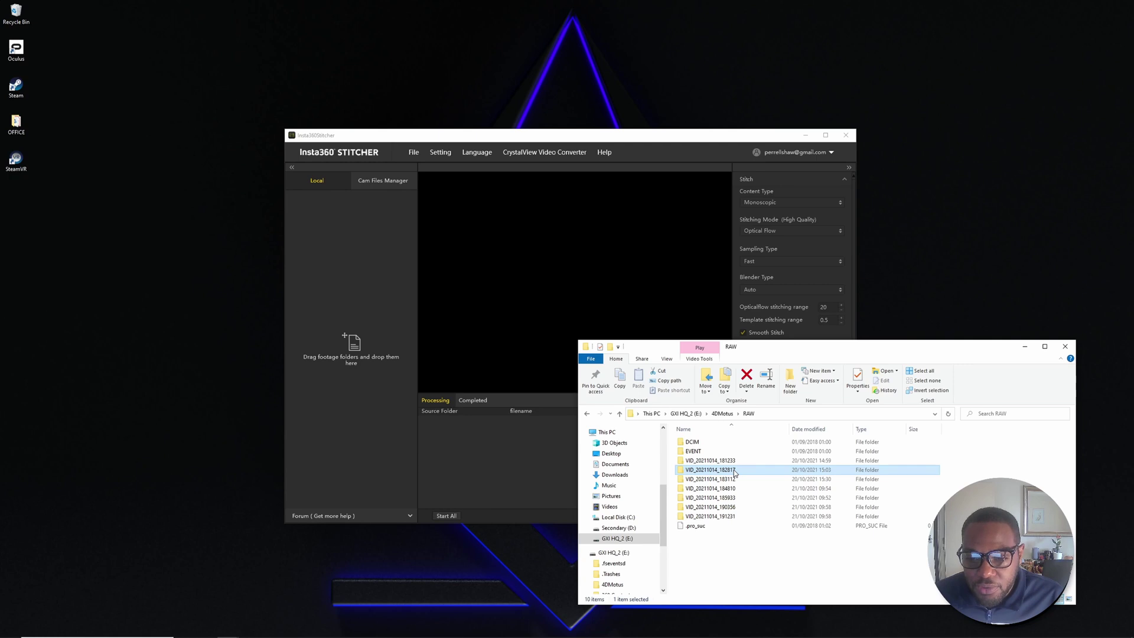
{"action": "left_click", "coordinate": [734, 516], "text": "shift"}
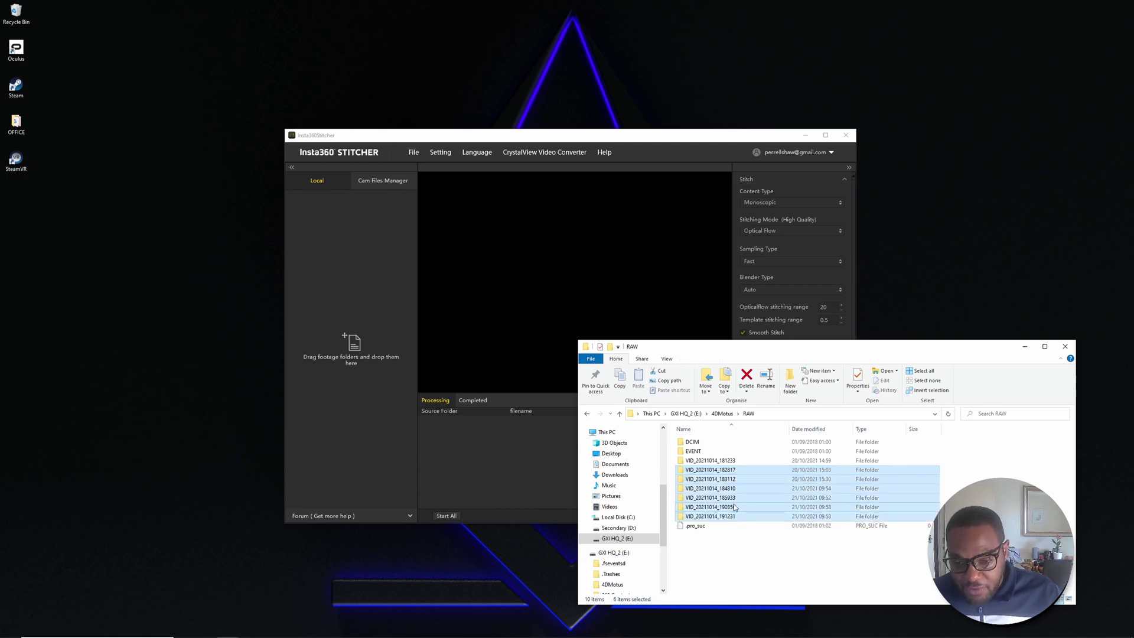
{"action": "left_click_drag", "start_coordinate": [735, 507], "coordinate": [356, 284]}
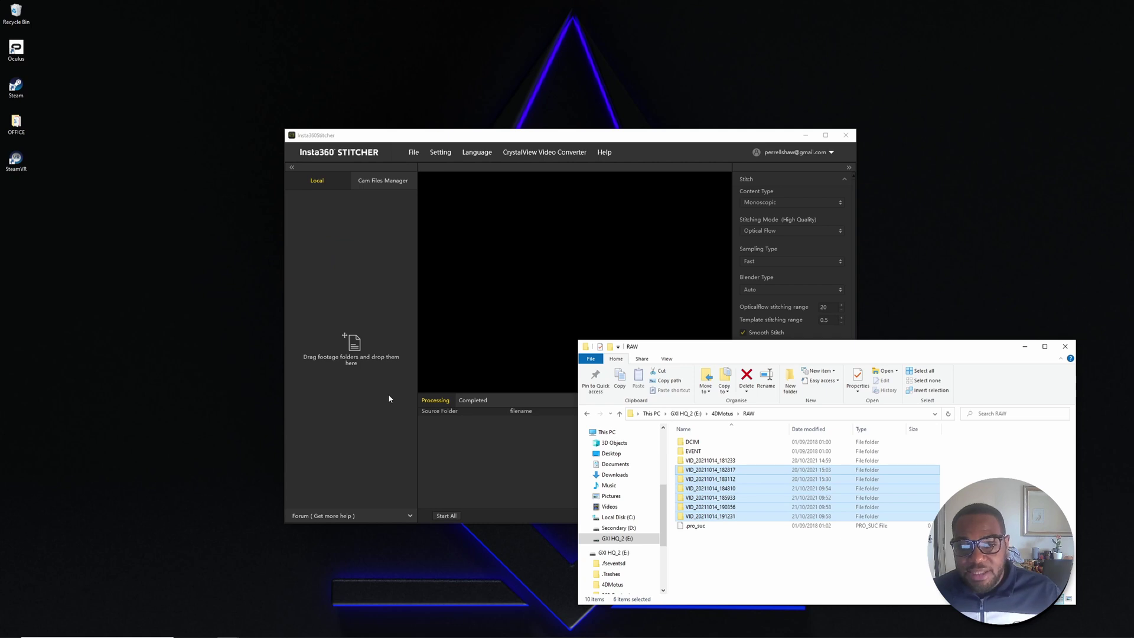
{"action": "left_click", "coordinate": [1025, 348]}
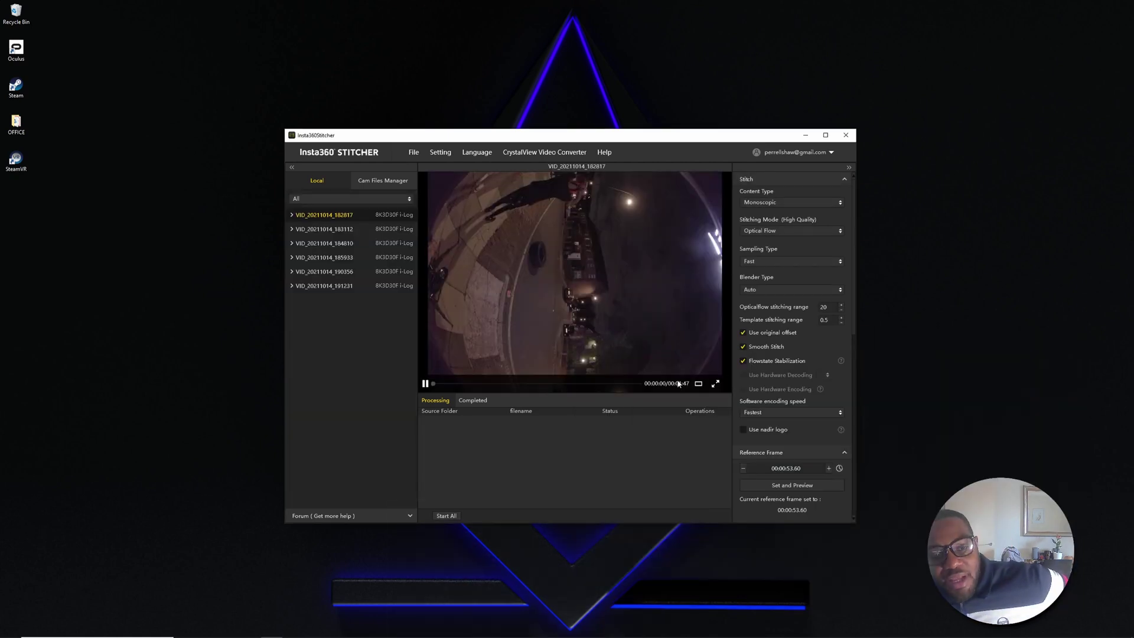
- Maximize the Stitcher window and load clip VID_20211014_183112 with its playback paused
{"action": "left_click", "coordinate": [425, 382]}
{"action": "left_click", "coordinate": [826, 136]}
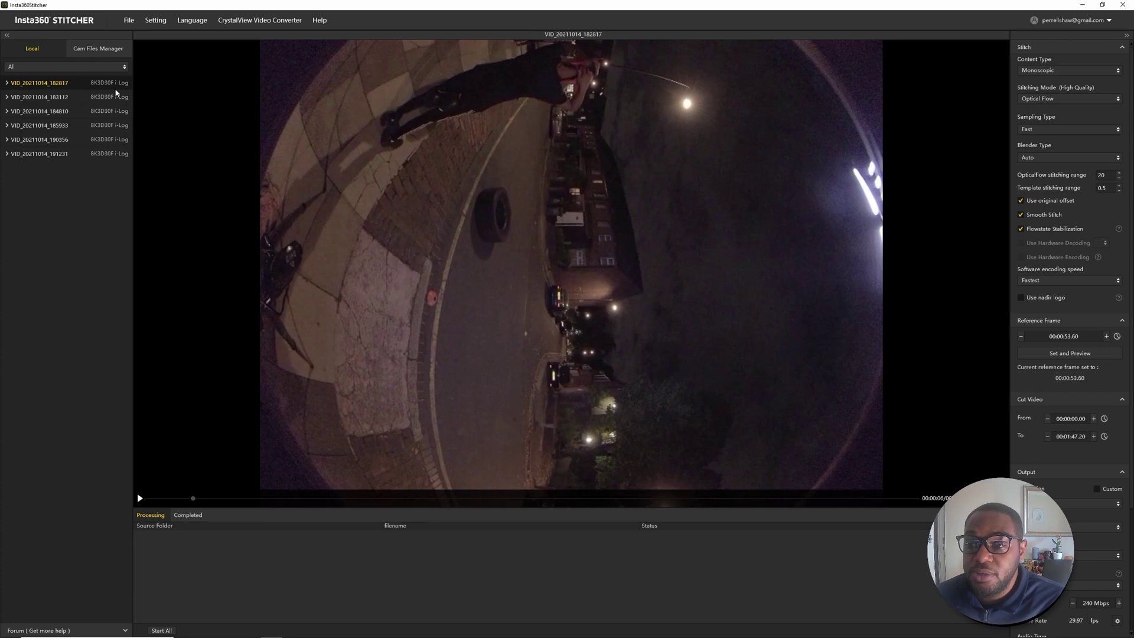
{"action": "left_click", "coordinate": [53, 97]}
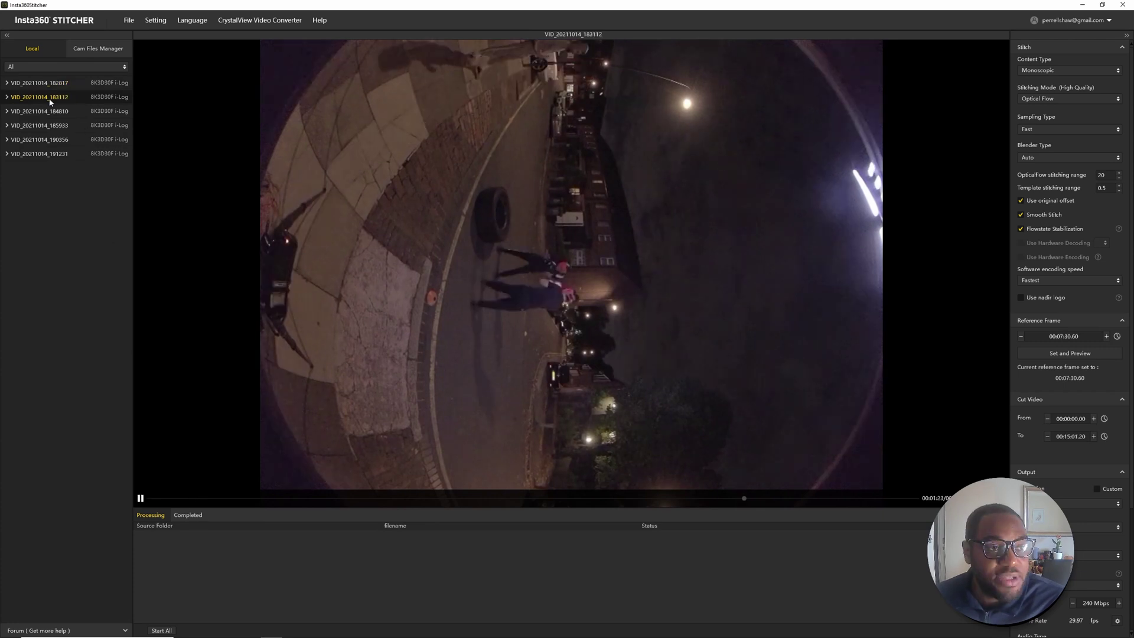
{"action": "left_click", "coordinate": [140, 499]}
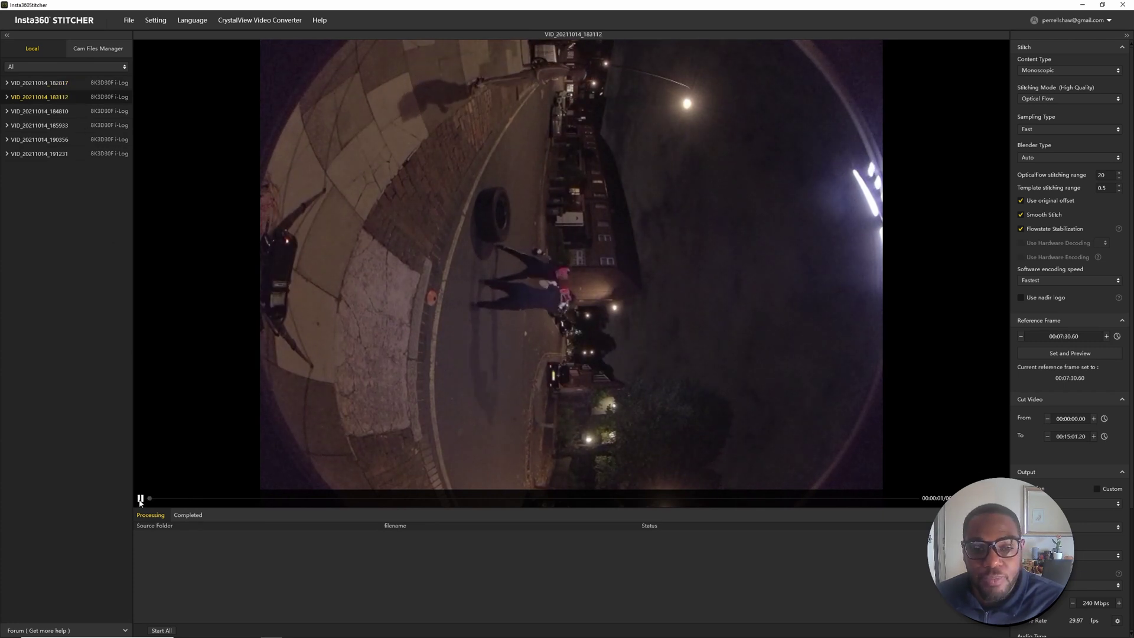
{"action": "left_click", "coordinate": [140, 499]}
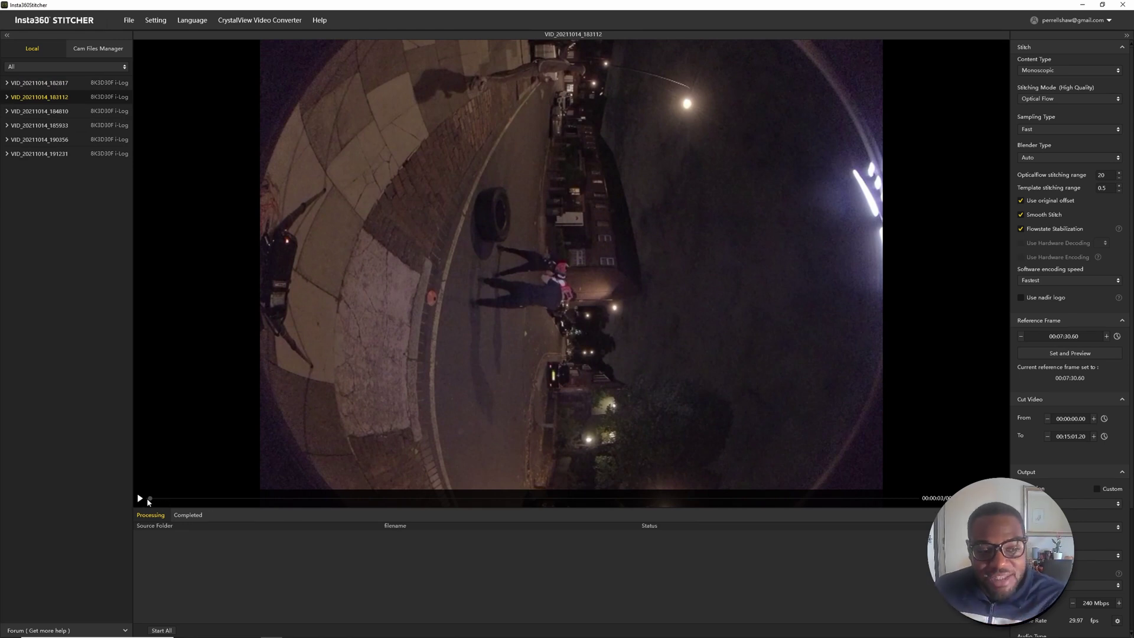
- Cut clip VID_20211014_183112 to run from 00:00:28.00 to 00:08:12.50
{"action": "mouse_move", "coordinate": [151, 499]}
{"action": "left_mouse_down"}
{"action": "mouse_move", "coordinate": [212, 501]}
{"action": "mouse_move", "coordinate": [148, 500]}
{"action": "left_mouse_up"}
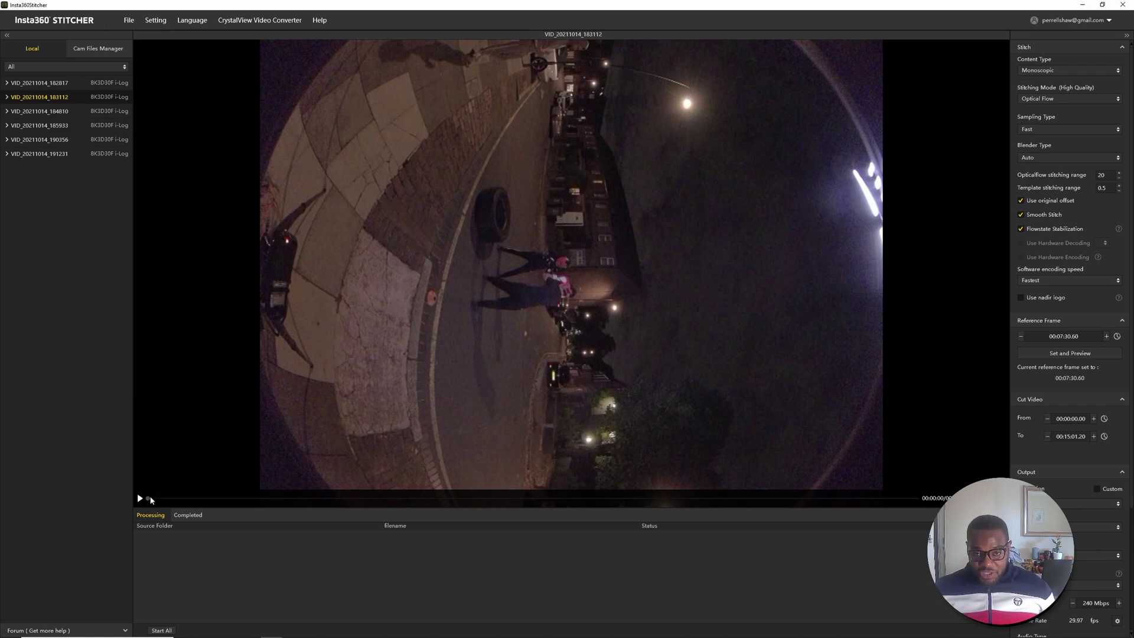
{"action": "left_click_drag", "start_coordinate": [148, 499], "coordinate": [174, 500]}
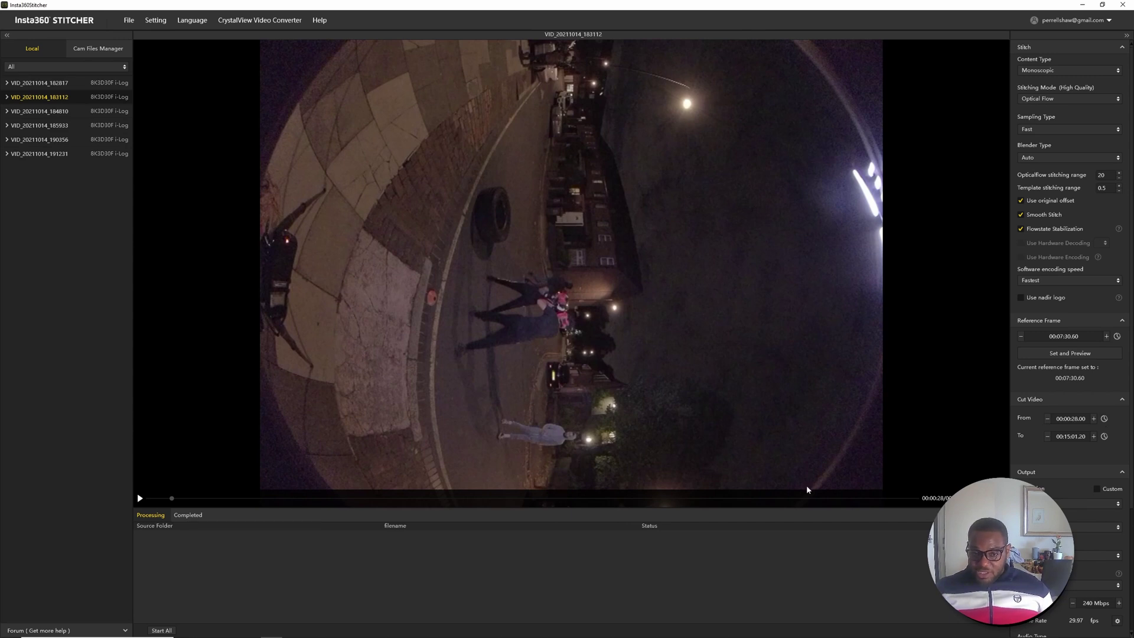
{"action": "left_click_drag", "start_coordinate": [172, 499], "coordinate": [839, 500]}
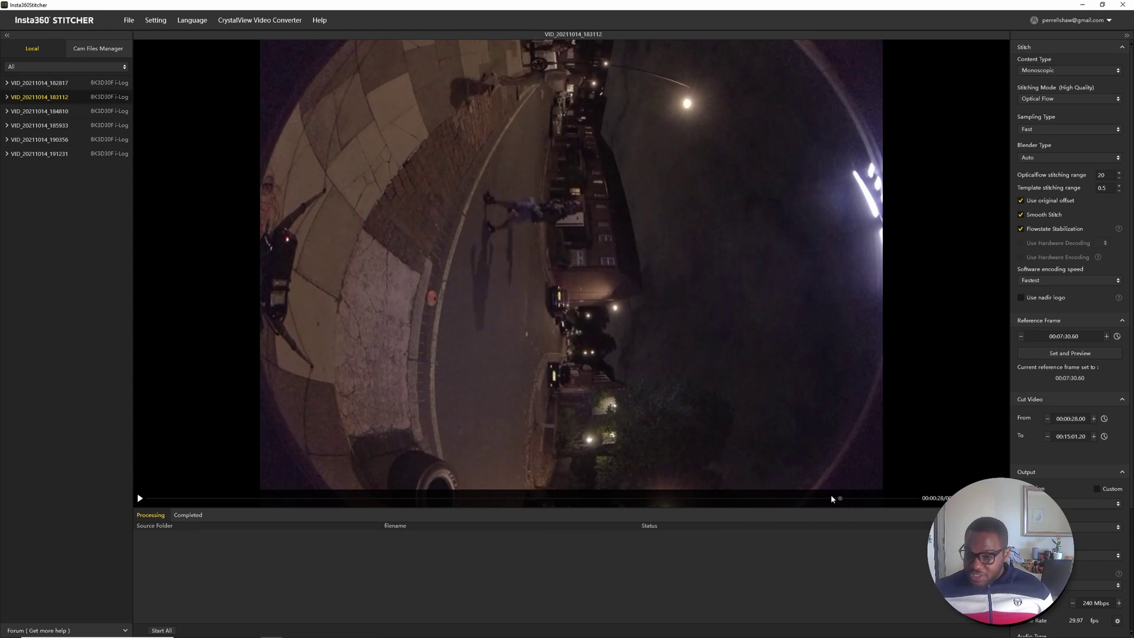
{"action": "left_click", "coordinate": [1100, 437]}
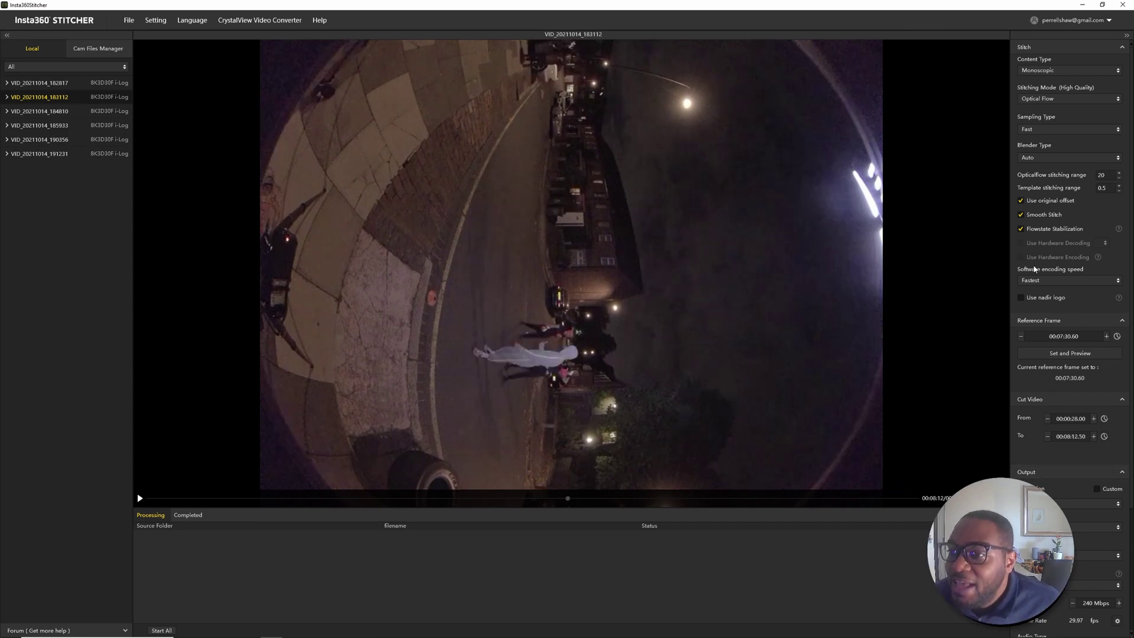
- Keep Monoscopic content with Optical Flow stitching, and set the blender type to Cpu
{"action": "left_click", "coordinate": [1070, 72]}
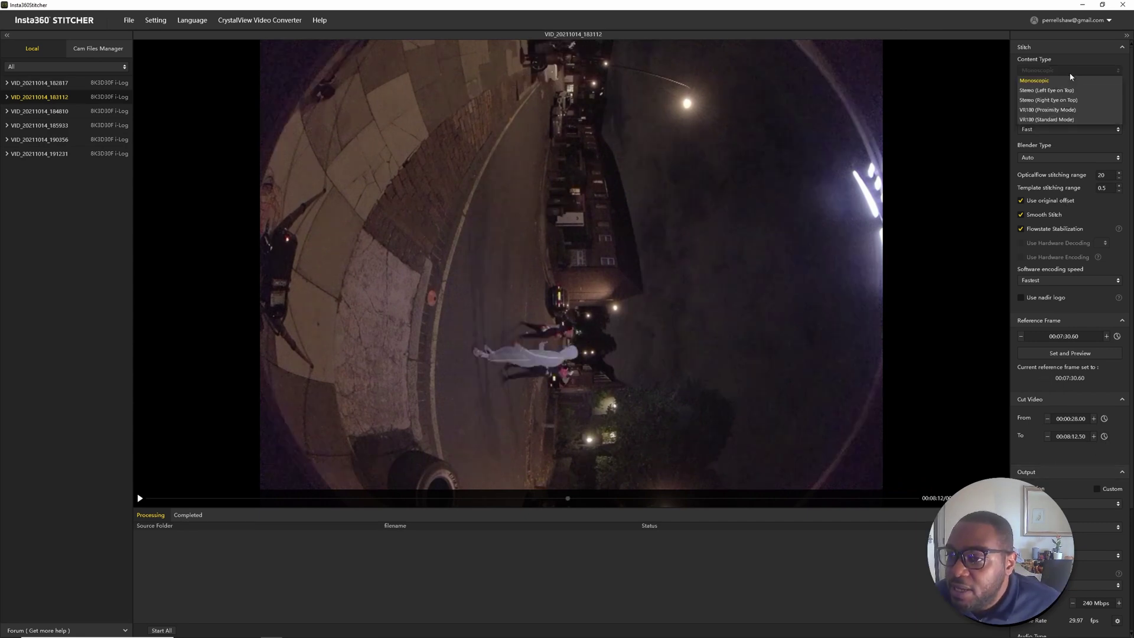
{"action": "left_click", "coordinate": [1071, 74]}
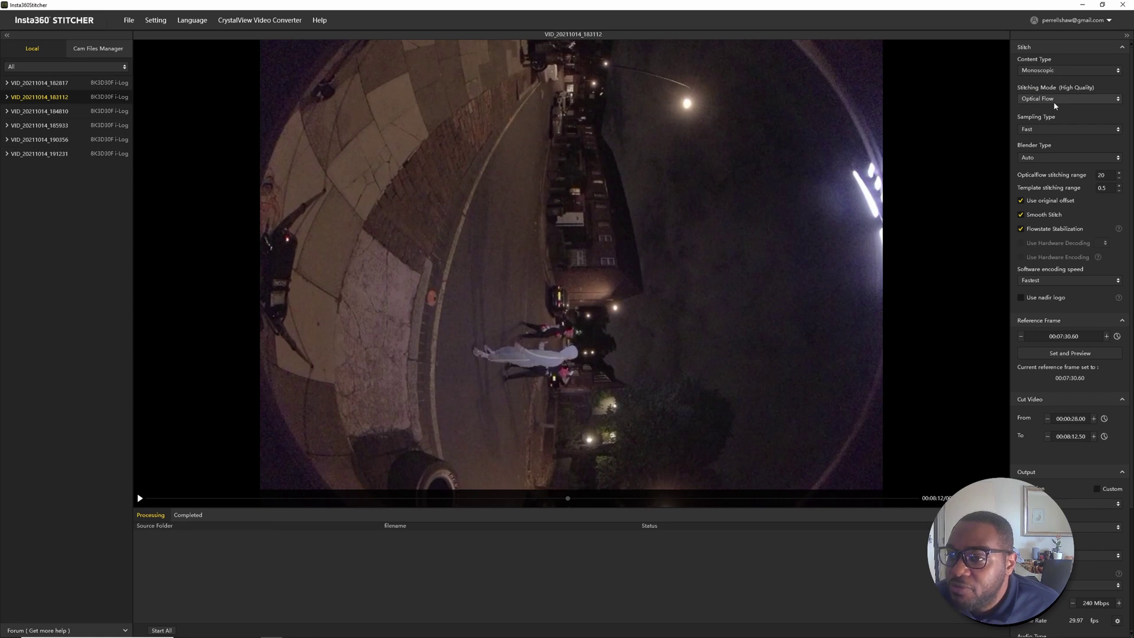
{"action": "left_click", "coordinate": [1054, 100]}
{"action": "left_click", "coordinate": [1044, 119]}
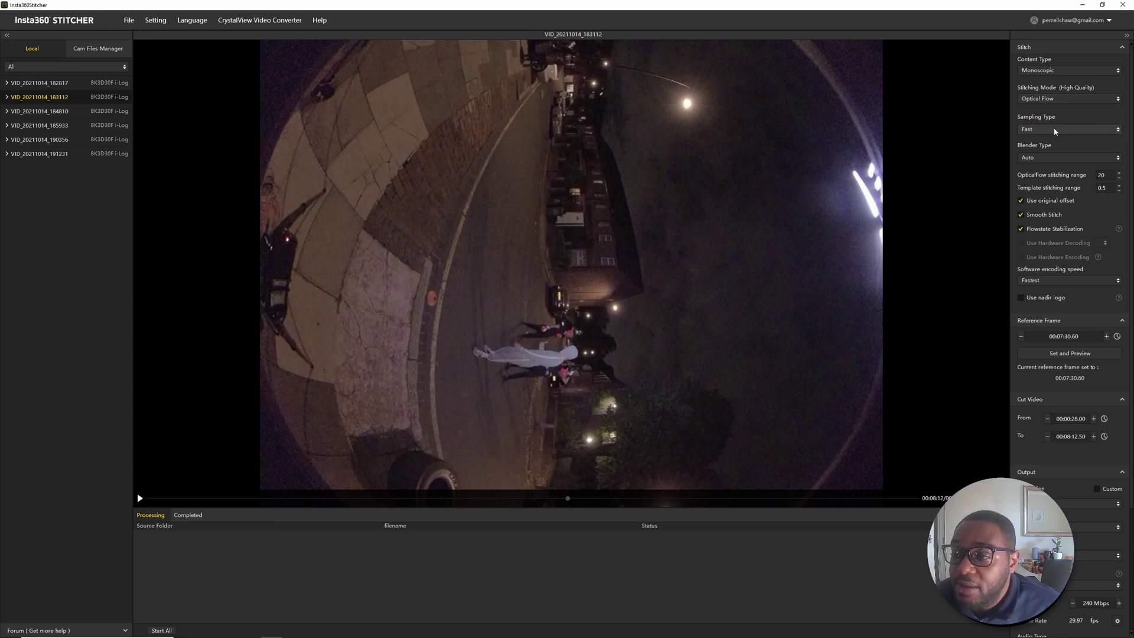
{"action": "left_click", "coordinate": [1041, 159]}
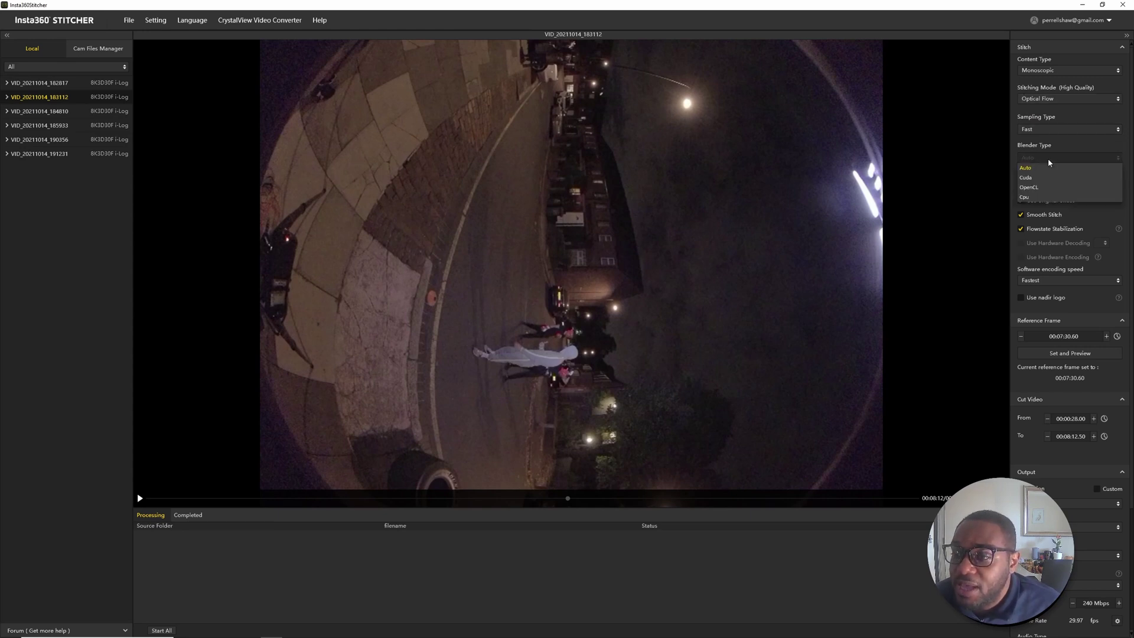
{"action": "left_click", "coordinate": [1040, 200]}
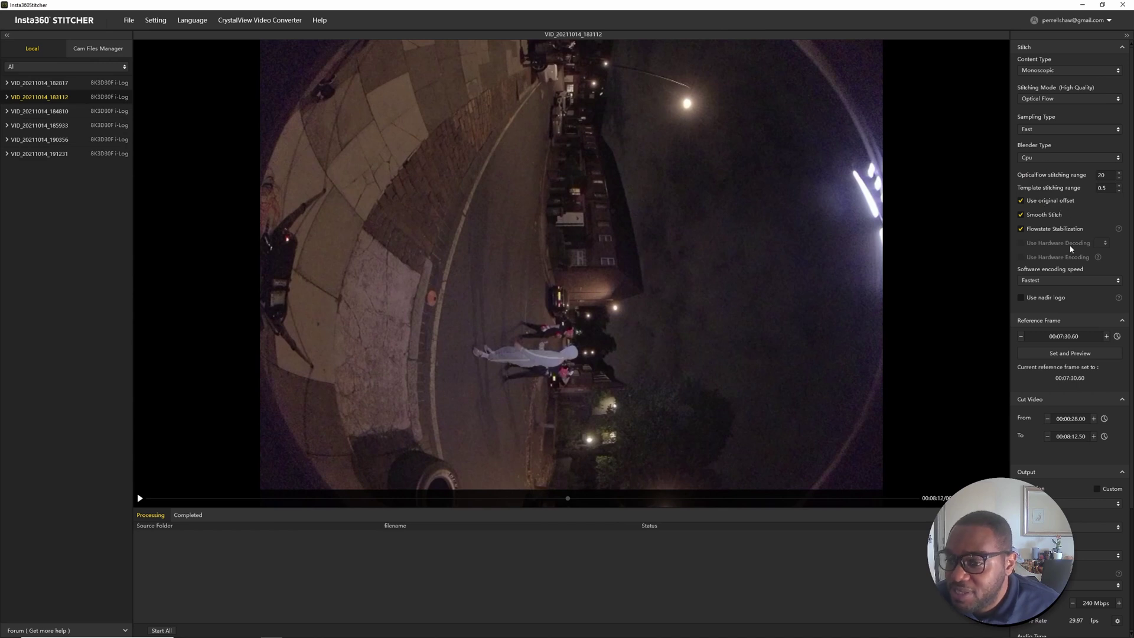
- Review the clip's stabilization, encoding, reference frame, cut and output settings
{"action": "scroll", "coordinate": [1071, 248], "scroll_direction": "down", "scroll_amount": 3}
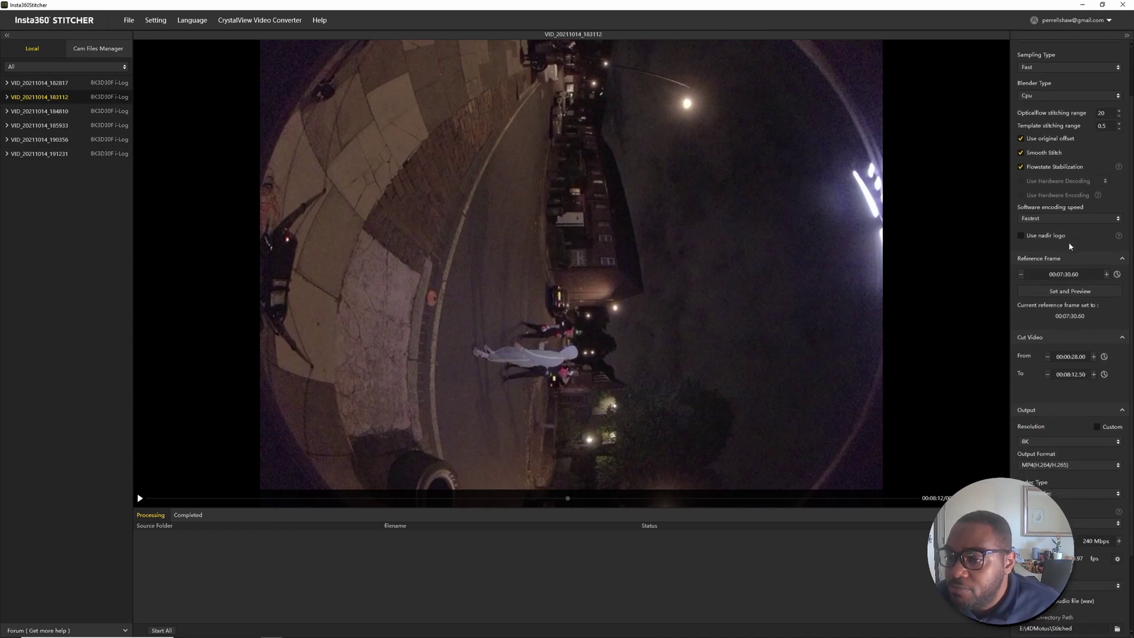
{"action": "scroll", "coordinate": [1071, 247], "scroll_direction": "down", "scroll_amount": 1}
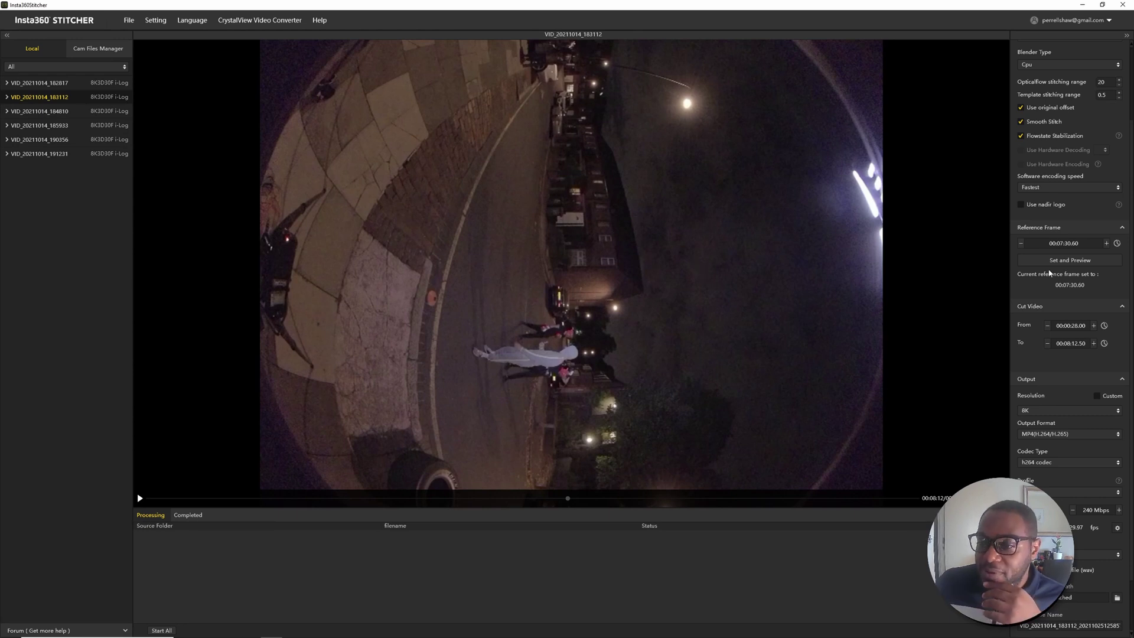
{"action": "scroll", "coordinate": [1064, 260], "scroll_direction": "down", "scroll_amount": 2}
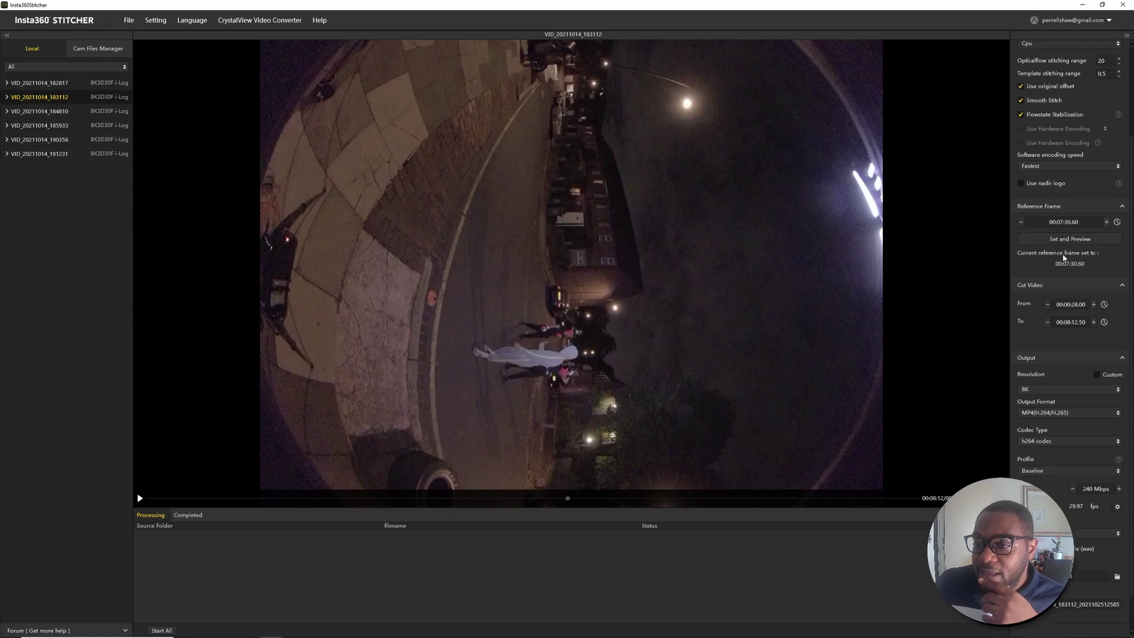
{"action": "scroll", "coordinate": [1064, 260], "scroll_direction": "down", "scroll_amount": 1}
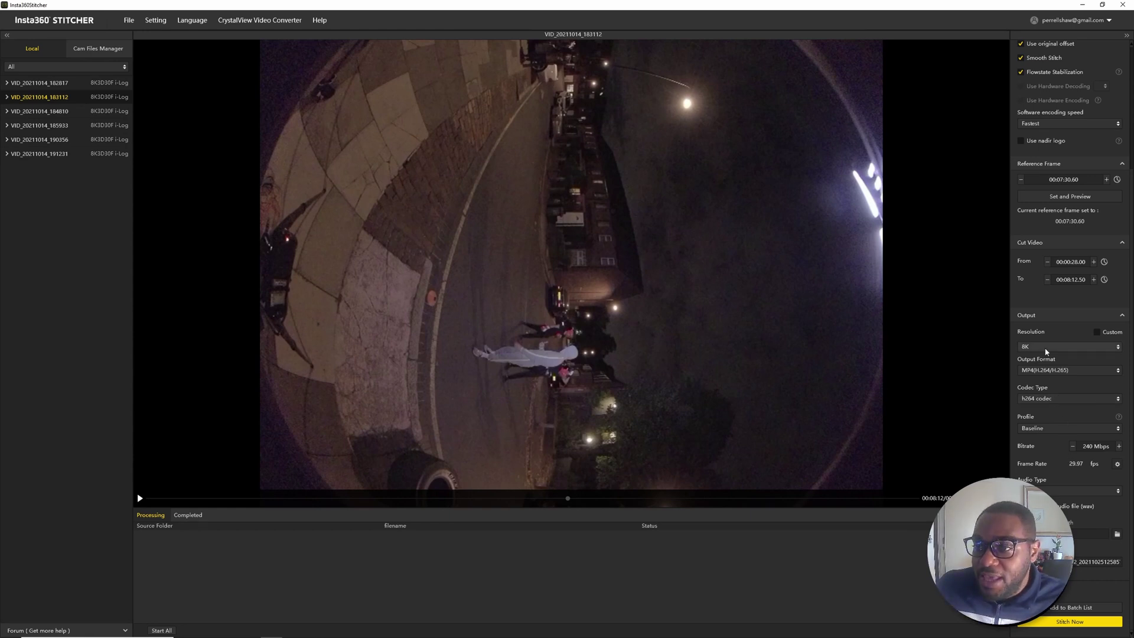
{"action": "scroll", "coordinate": [1046, 354], "scroll_direction": "up", "scroll_amount": 3}
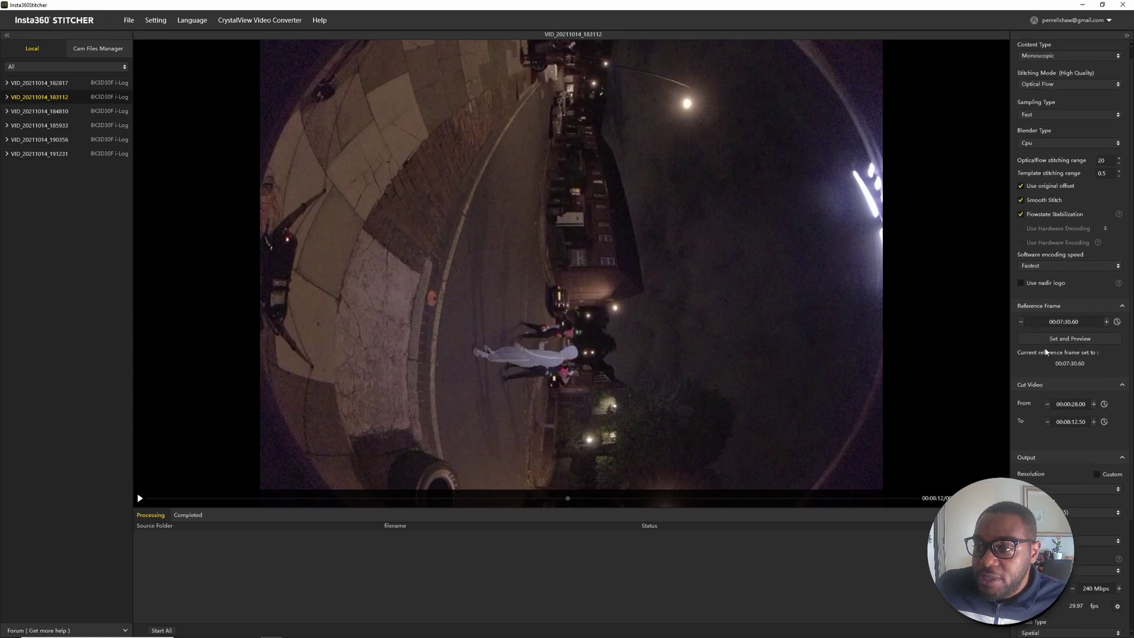
{"action": "scroll", "coordinate": [1048, 384], "scroll_direction": "down", "scroll_amount": 3}
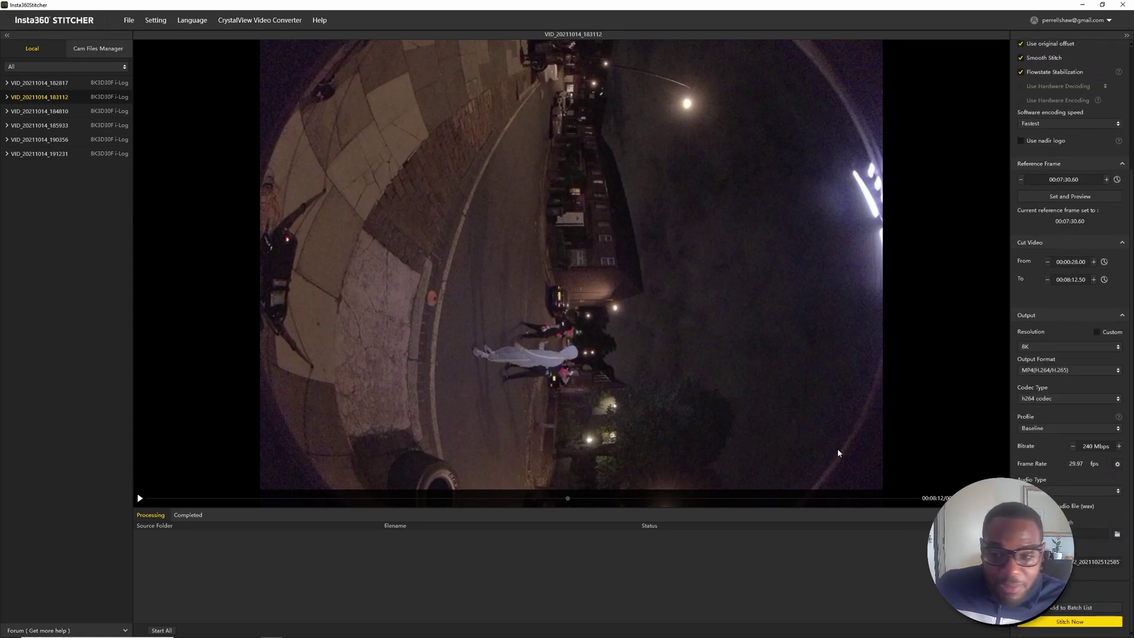
{"action": "scroll", "coordinate": [1081, 330], "scroll_direction": "up", "scroll_amount": 3}
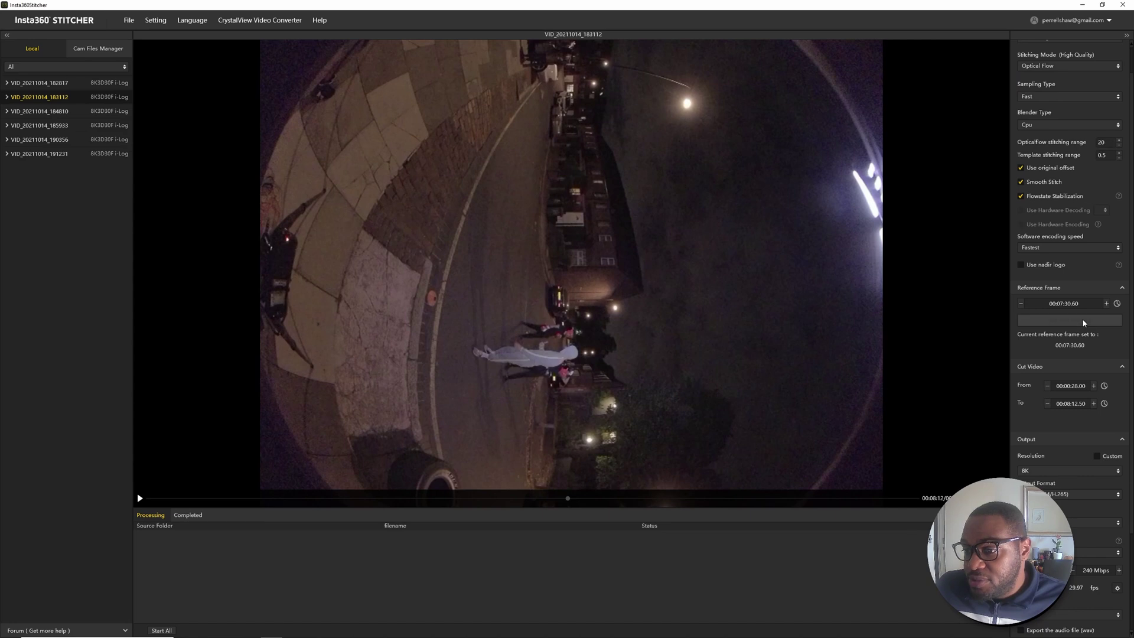
- Preview the stitched reference frame, rotate the panorama horizontally to centre the people standing in the road, and save and apply the orientation
{"action": "left_click", "coordinate": [1084, 323]}
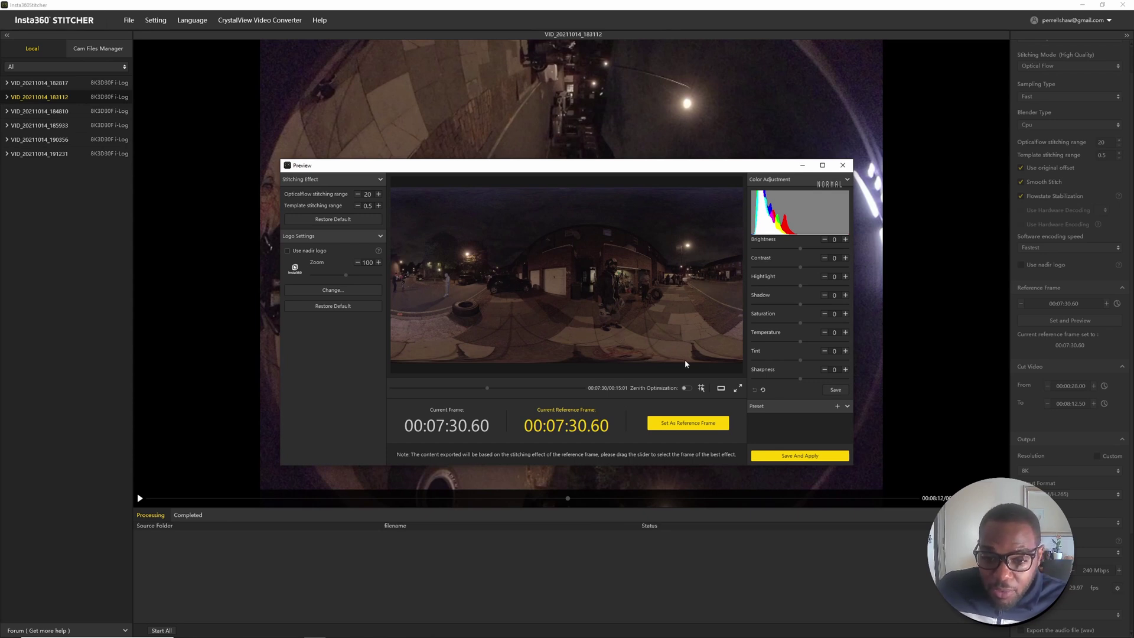
{"action": "left_click", "coordinate": [701, 389]}
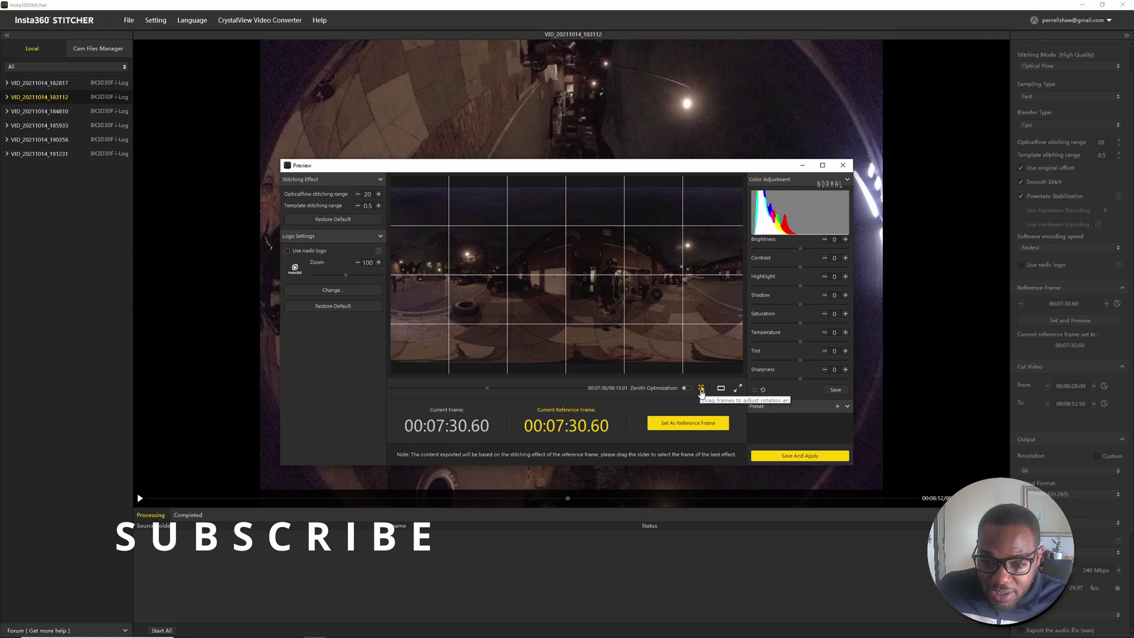
{"action": "left_click_drag", "start_coordinate": [589, 352], "coordinate": [716, 352]}
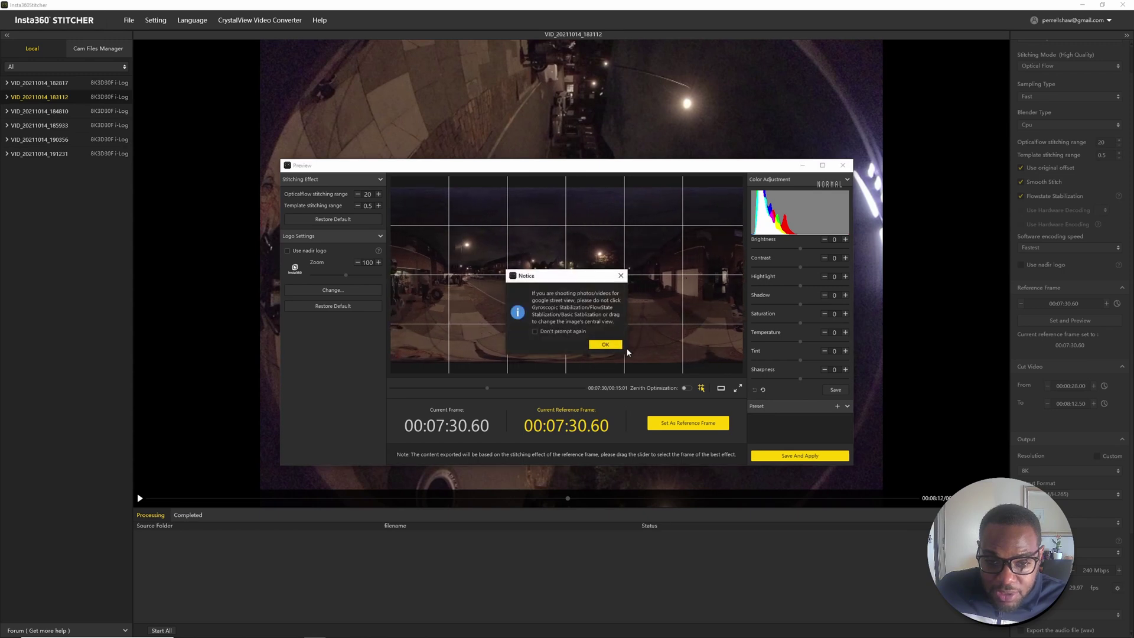
{"action": "left_click", "coordinate": [607, 345]}
{"action": "left_click_drag", "start_coordinate": [598, 346], "coordinate": [602, 350]}
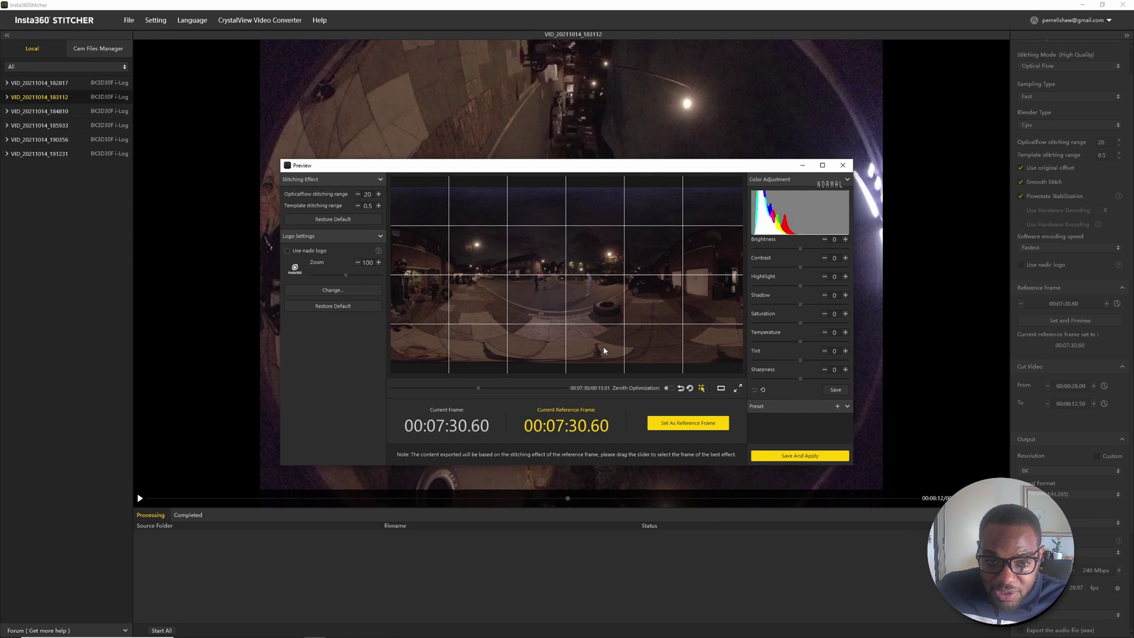
{"action": "left_click_drag", "start_coordinate": [603, 350], "coordinate": [607, 351]}
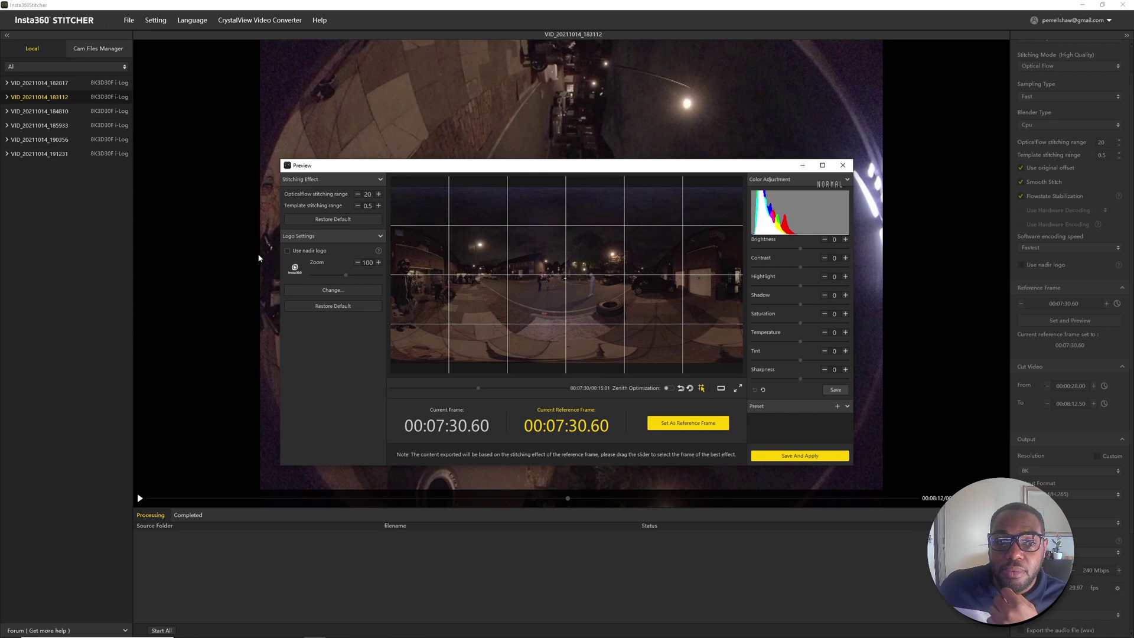
{"action": "left_click", "coordinate": [786, 453]}
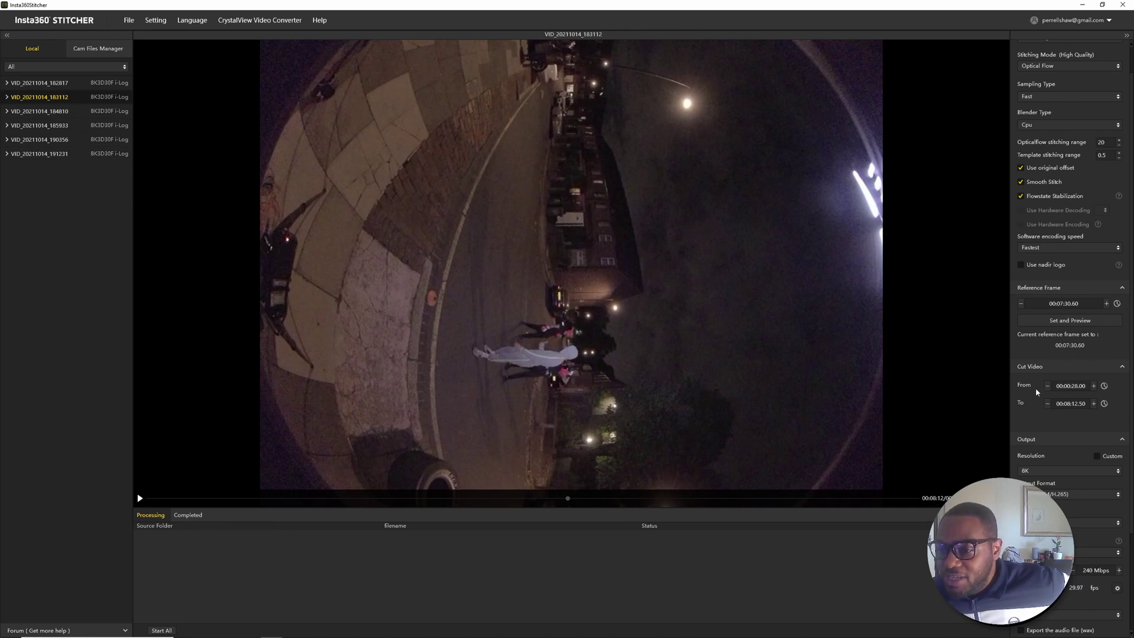
- Name the output file scene2 and add the VID_20211014_183112 stitch job to the batch list
{"action": "scroll", "coordinate": [1036, 387], "scroll_direction": "down", "scroll_amount": 3}
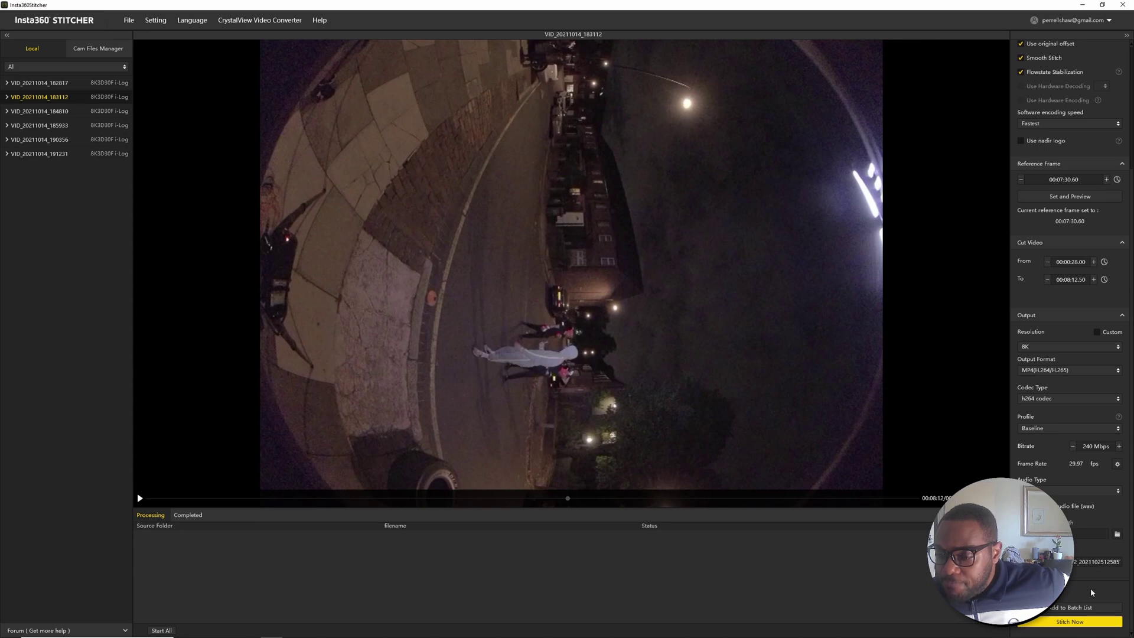
{"action": "left_click", "coordinate": [1104, 561]}
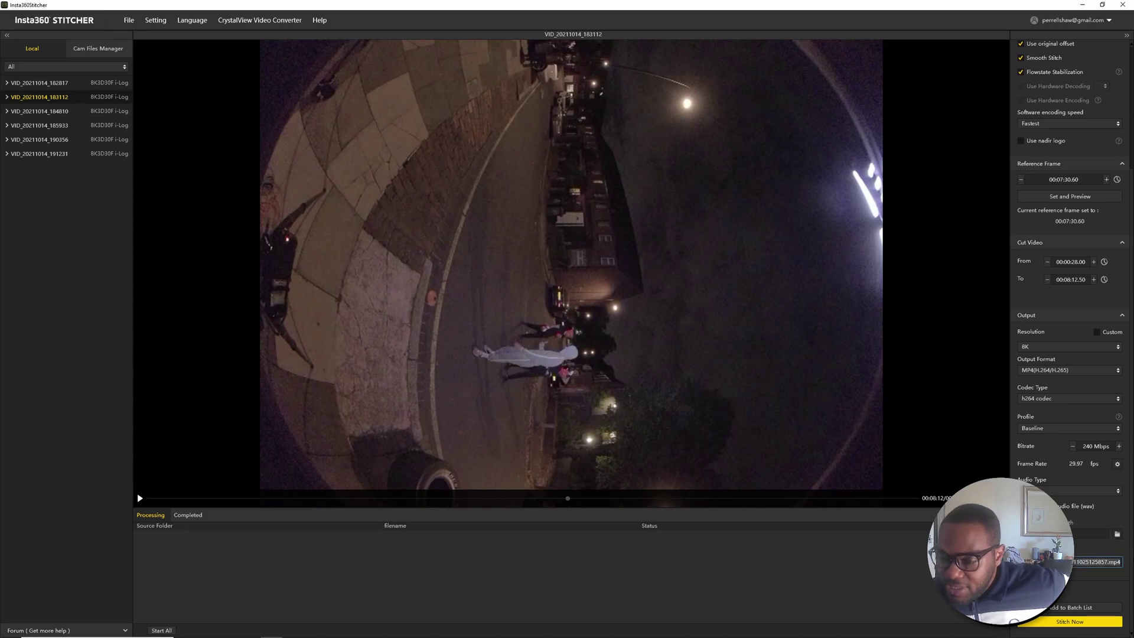
{"action": "key", "text": "ctrl+a"}
{"action": "key", "text": "BackSpace"}
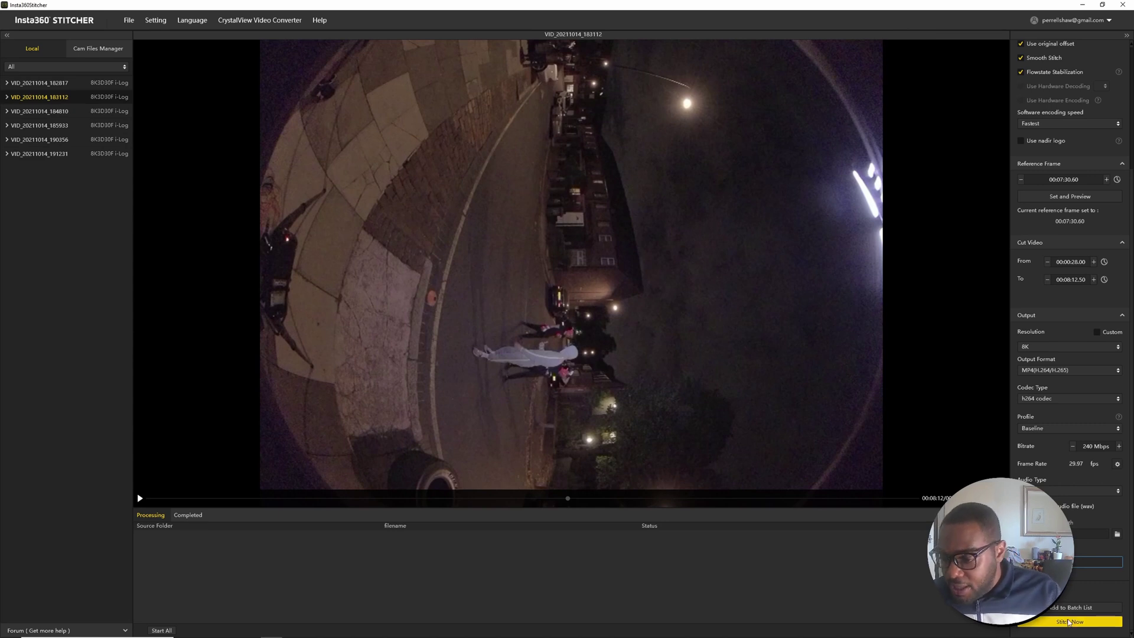
{"action": "left_click", "coordinate": [1113, 607]}
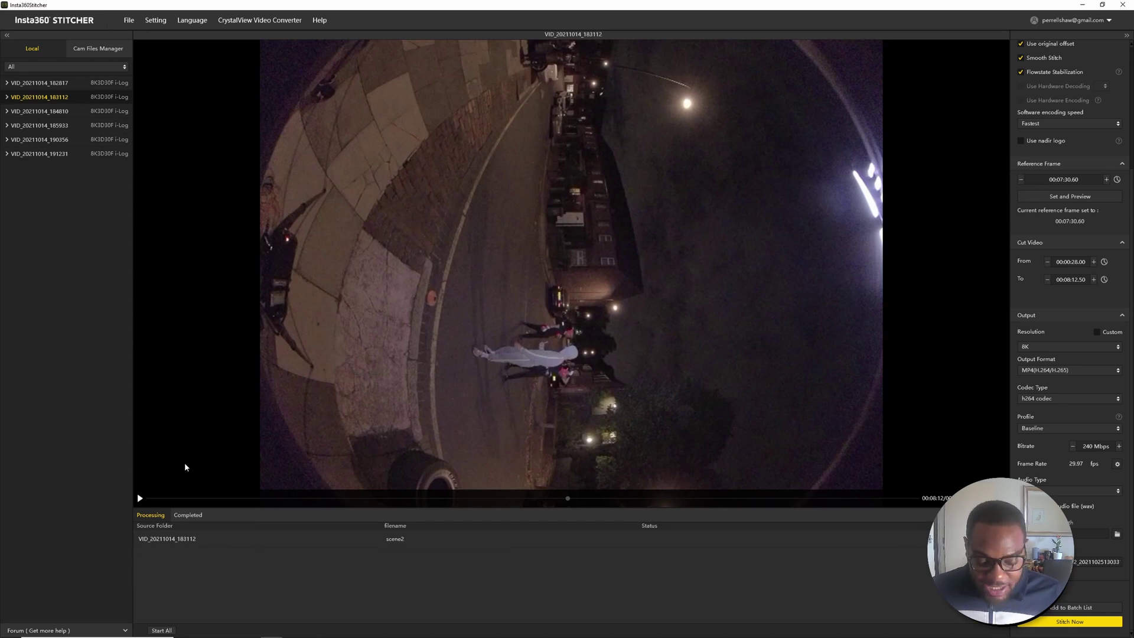
- Launch Mistika VR, and open the log folder inside Documents > insta360 > insta360stitcher in File Explorer
{"action": "key", "text": "super"}
{"action": "type", "text": "mis"}
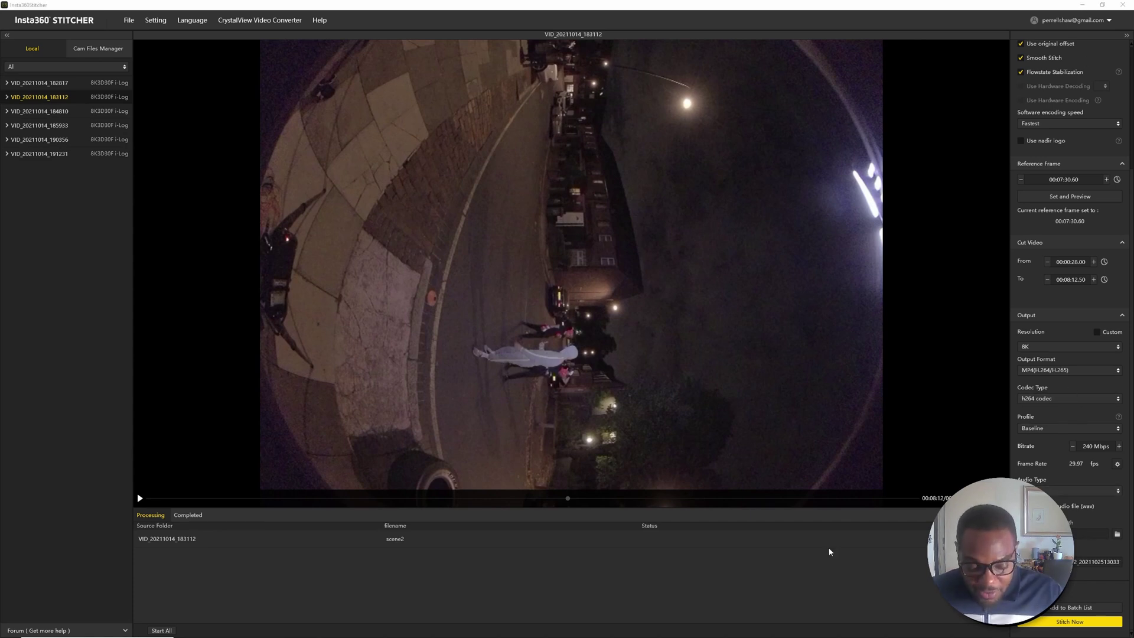
{"action": "key", "text": "super"}
{"action": "left_click", "coordinate": [225, 629]}
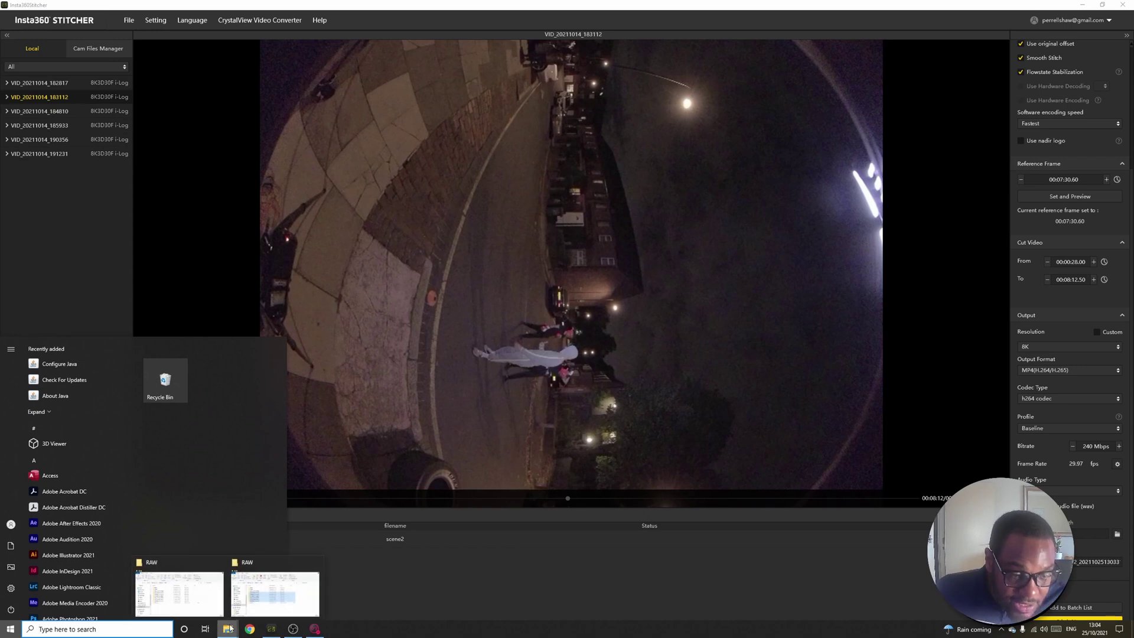
{"action": "left_click", "coordinate": [275, 592]}
{"action": "double_click", "coordinate": [699, 440]}
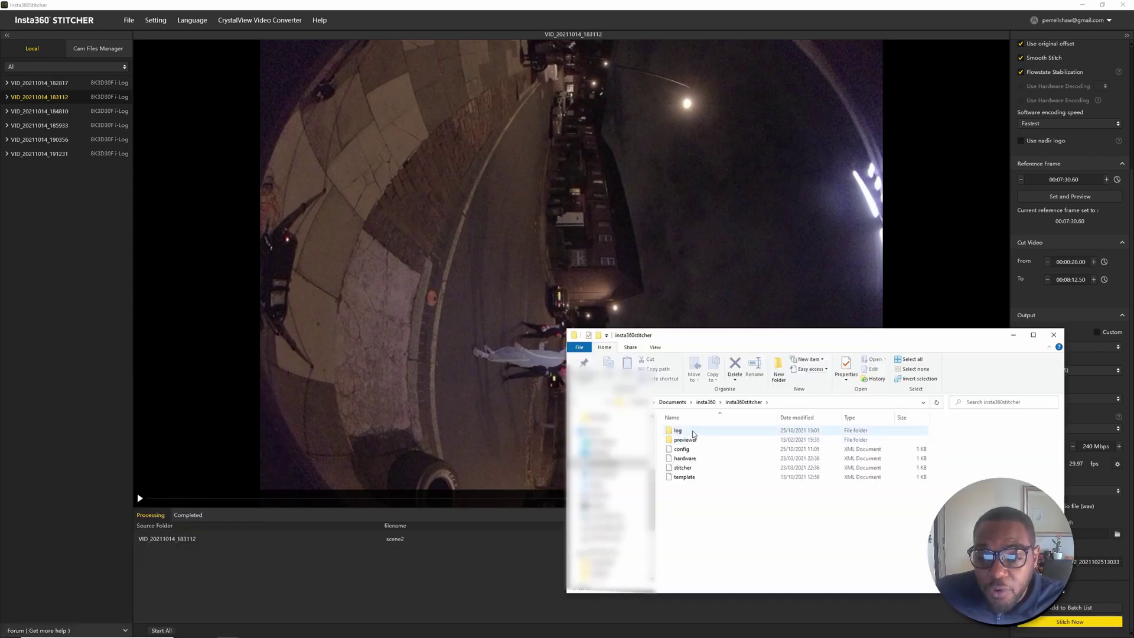
{"action": "double_click", "coordinate": [693, 431]}
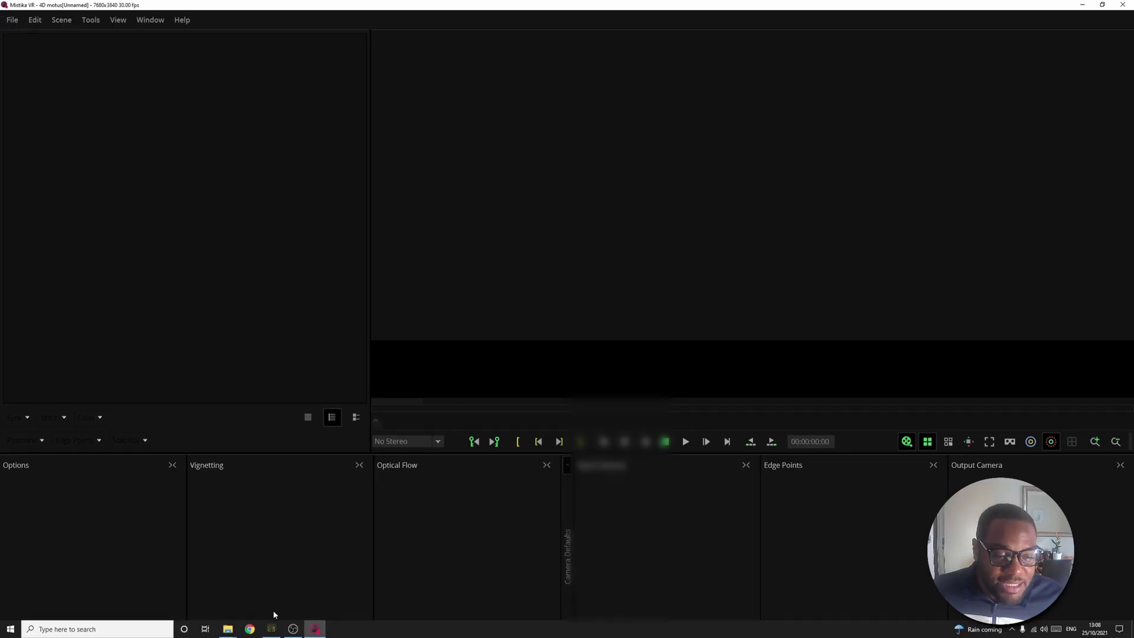
- Import the origin_1 clip from the VID_20211014_183112 RAW folder into Mistika VR, keeping the default camera stack options
{"action": "mouse_move", "coordinate": [230, 630]}
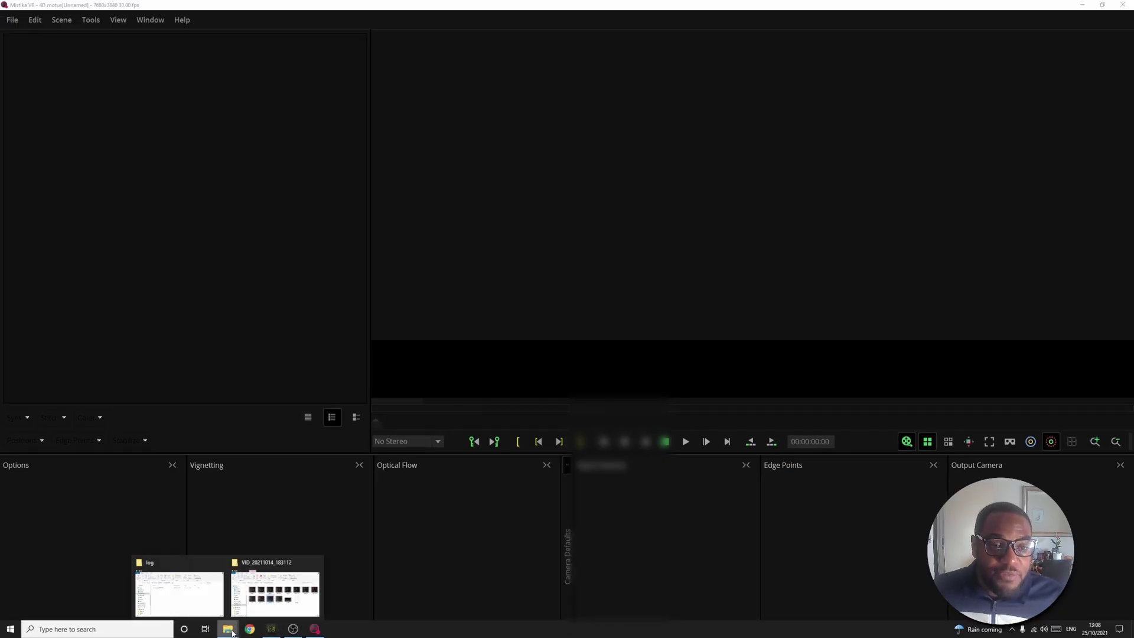
{"action": "left_click", "coordinate": [275, 592]}
{"action": "left_click", "coordinate": [698, 462]}
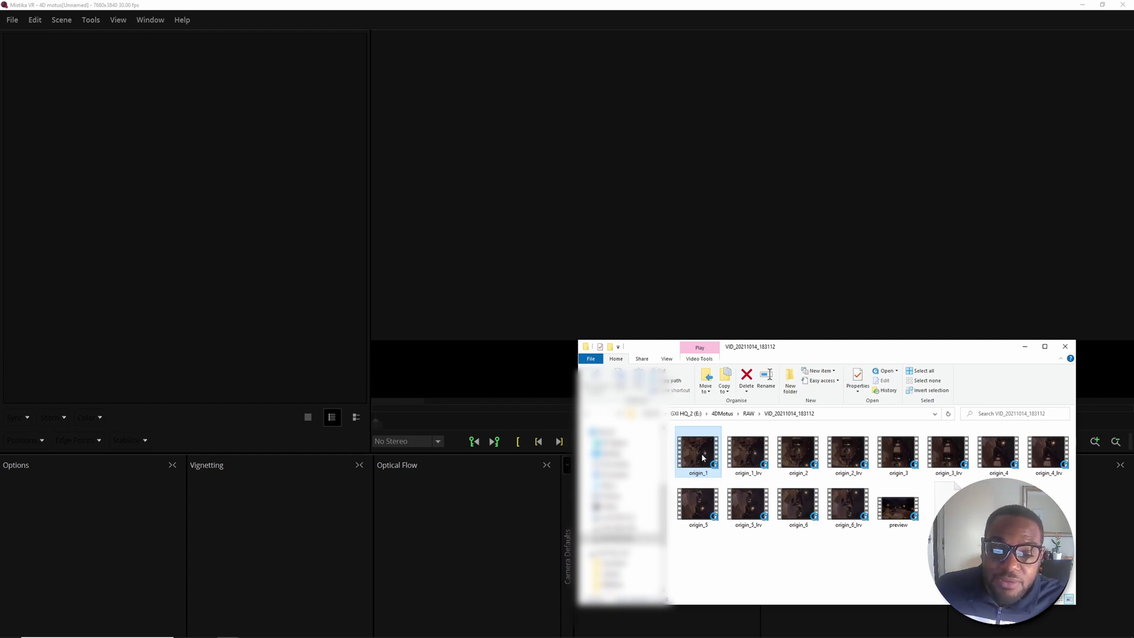
{"action": "left_click_drag", "start_coordinate": [700, 452], "coordinate": [51, 119]}
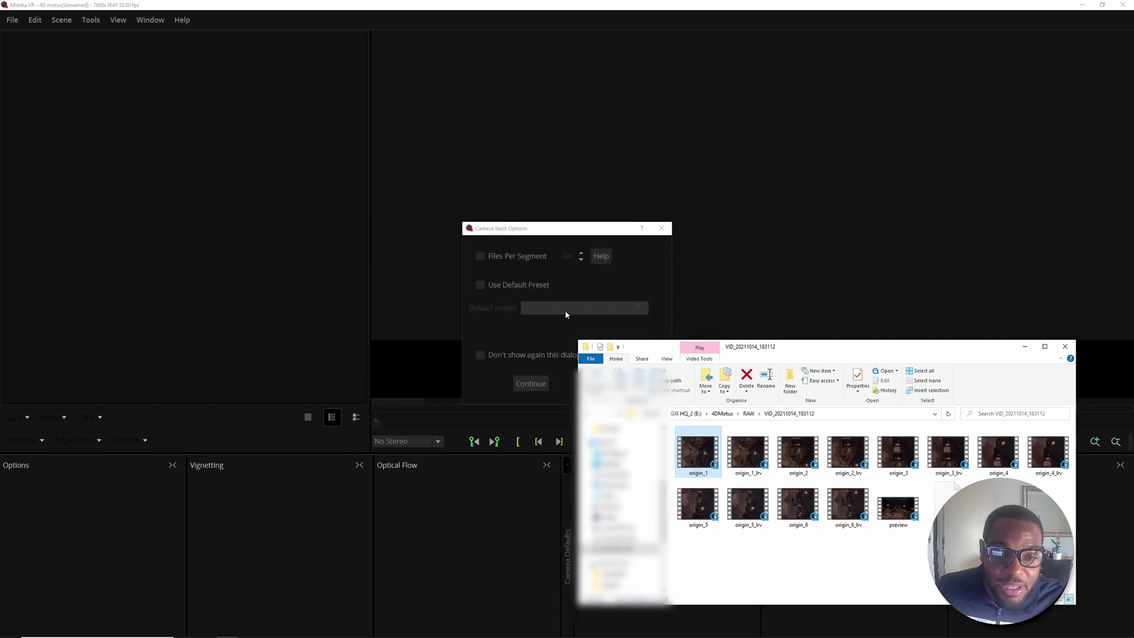
{"action": "left_click", "coordinate": [459, 336]}
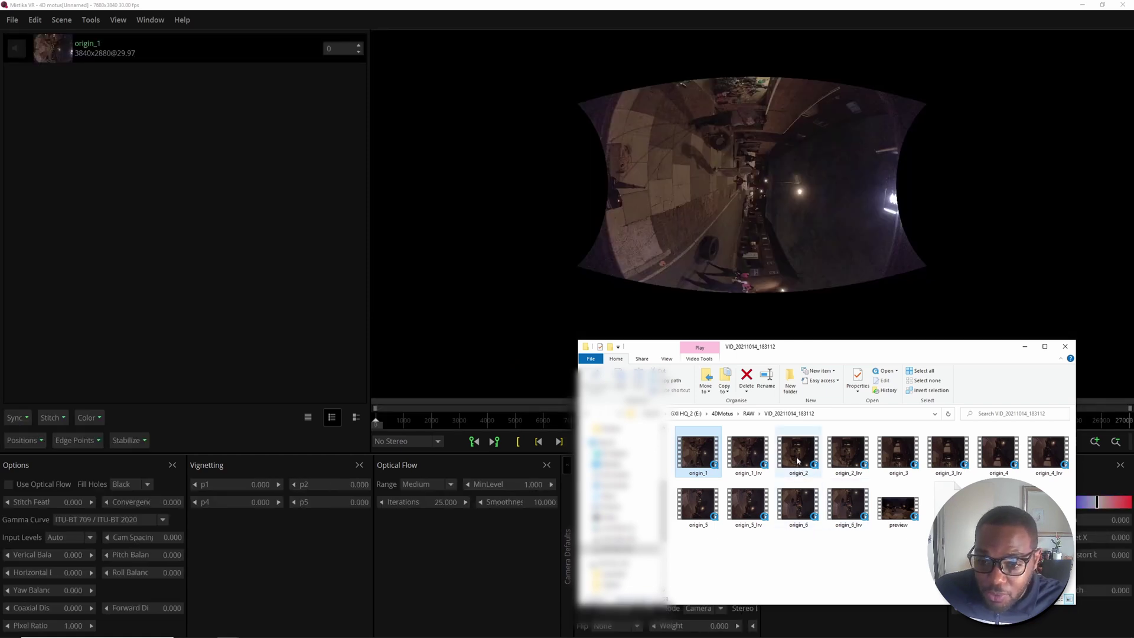
- Add origin_2 through origin_6 from the same folder to the camera stack with default options, and minimise the folder window
{"action": "left_click_drag", "start_coordinate": [799, 456], "coordinate": [159, 175]}
{"action": "key", "text": "Return"}
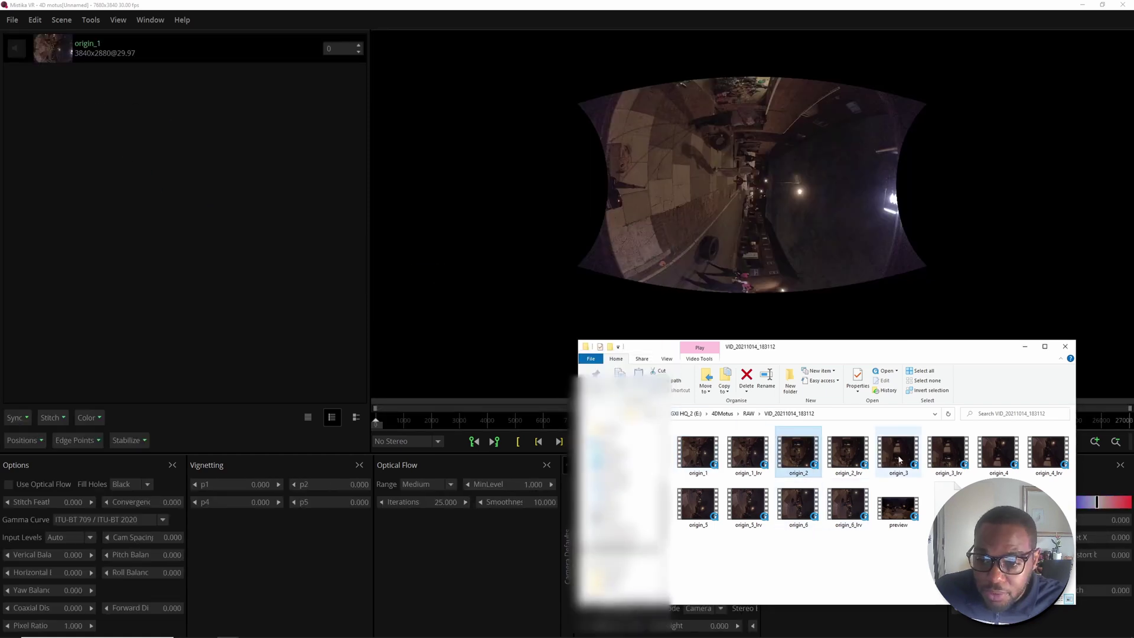
{"action": "left_click_drag", "start_coordinate": [115, 155], "coordinate": [71, 183]}
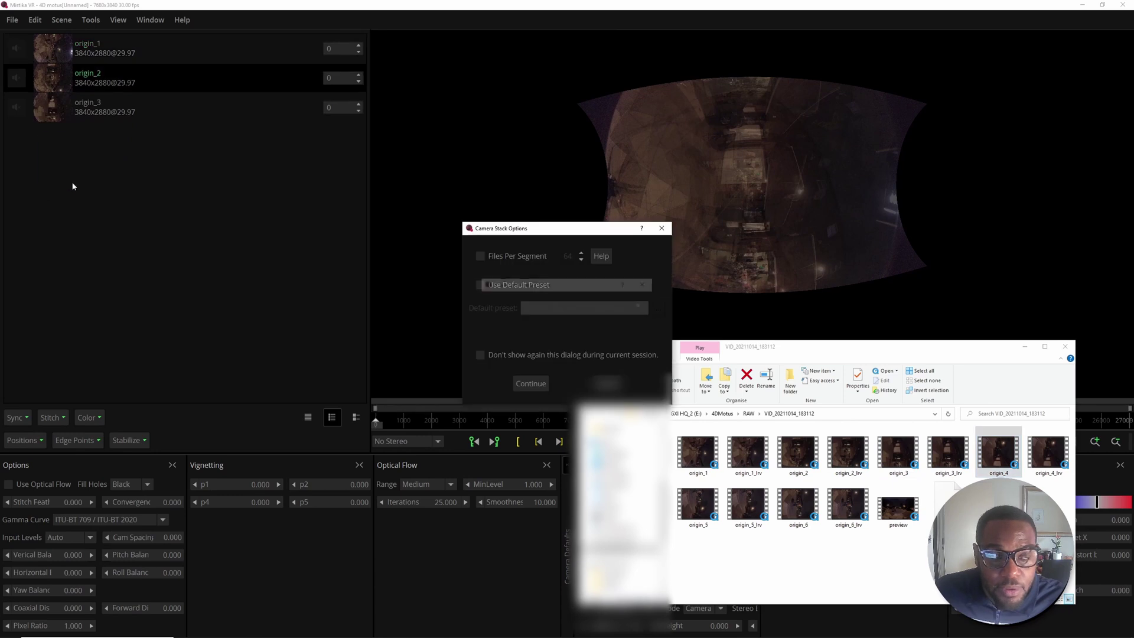
{"action": "key", "text": "Return"}
{"action": "left_click_drag", "start_coordinate": [998, 454], "coordinate": [130, 179]}
{"action": "key", "text": "Return"}
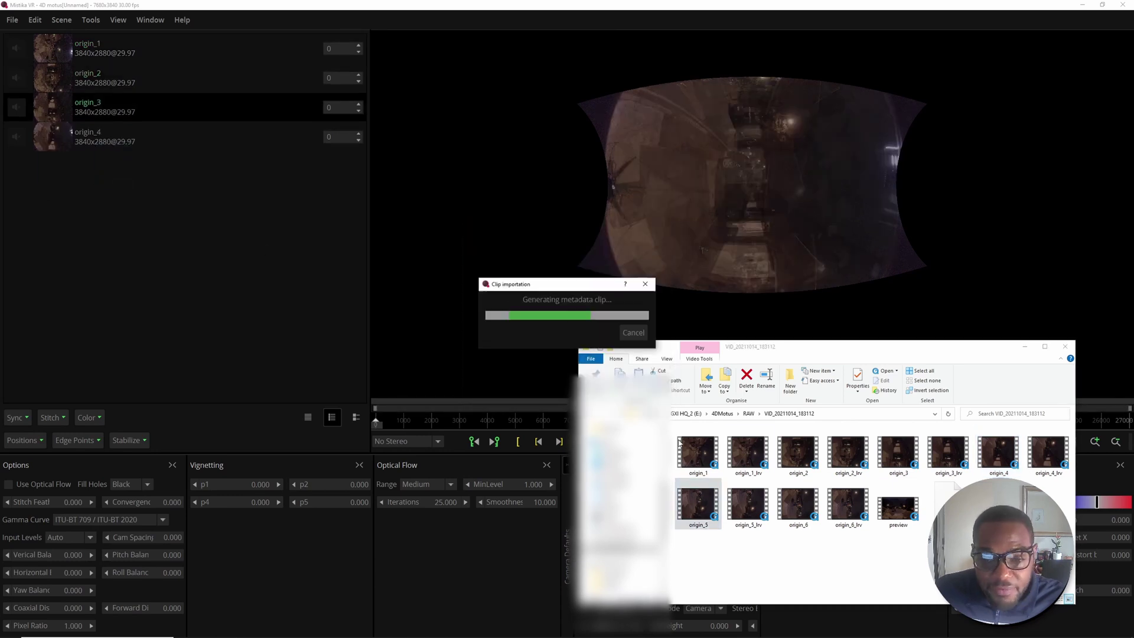
{"action": "left_click_drag", "start_coordinate": [697, 508], "coordinate": [144, 203]}
{"action": "key", "text": "Return"}
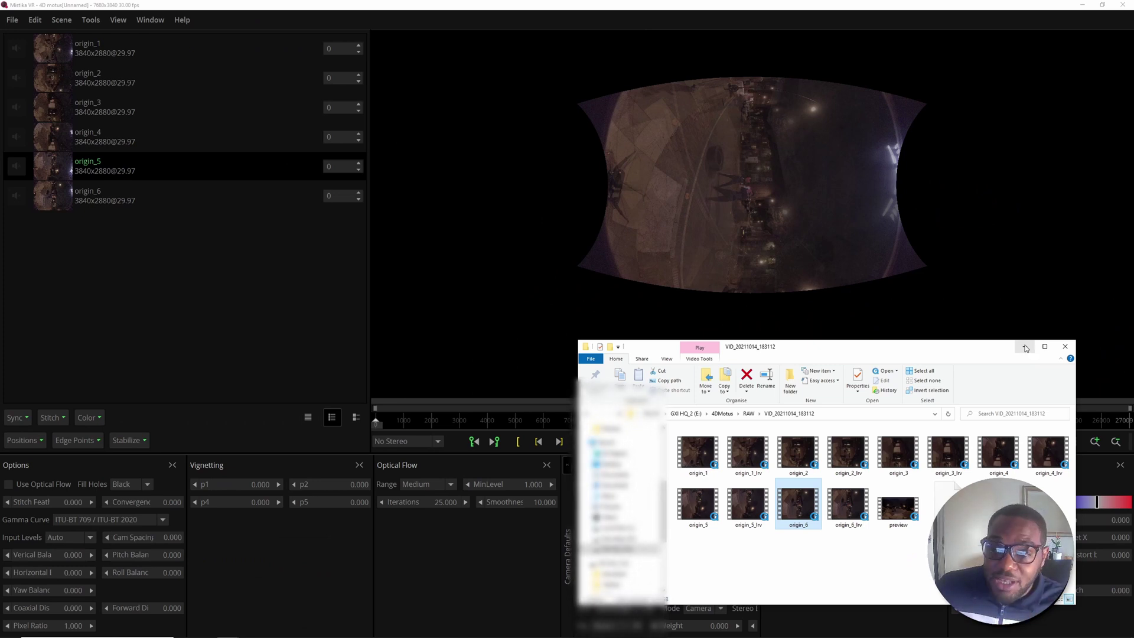
{"action": "left_click", "coordinate": [1025, 348]}
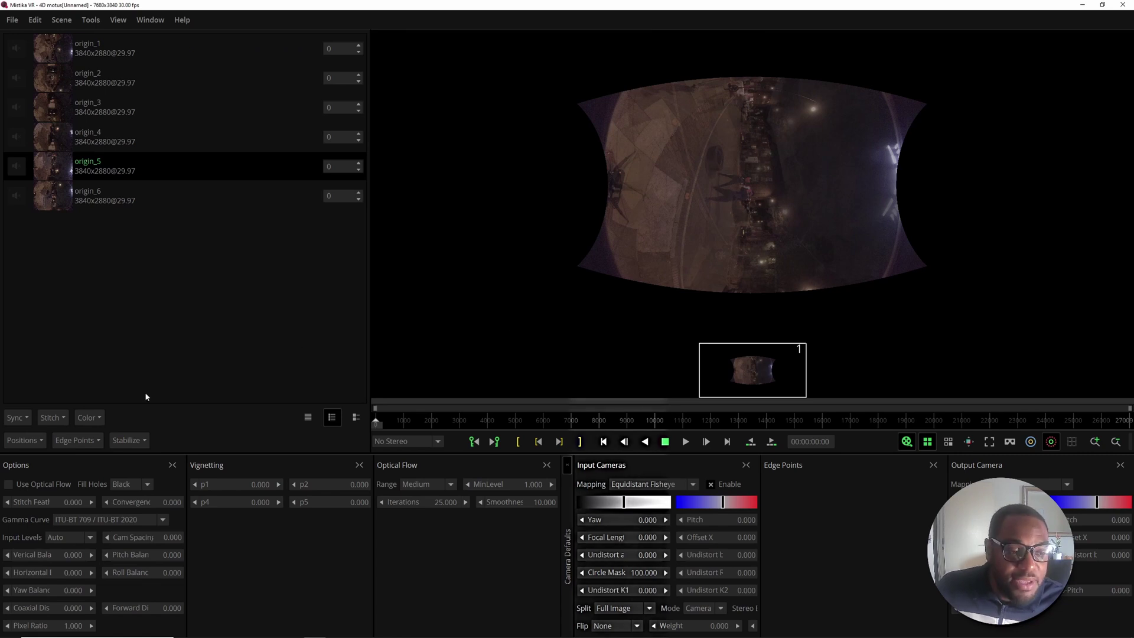
- Examine the log and previewer folders of insta360stitcher in File Explorer to locate the stitcher's log file
{"action": "left_click", "coordinate": [62, 420]}
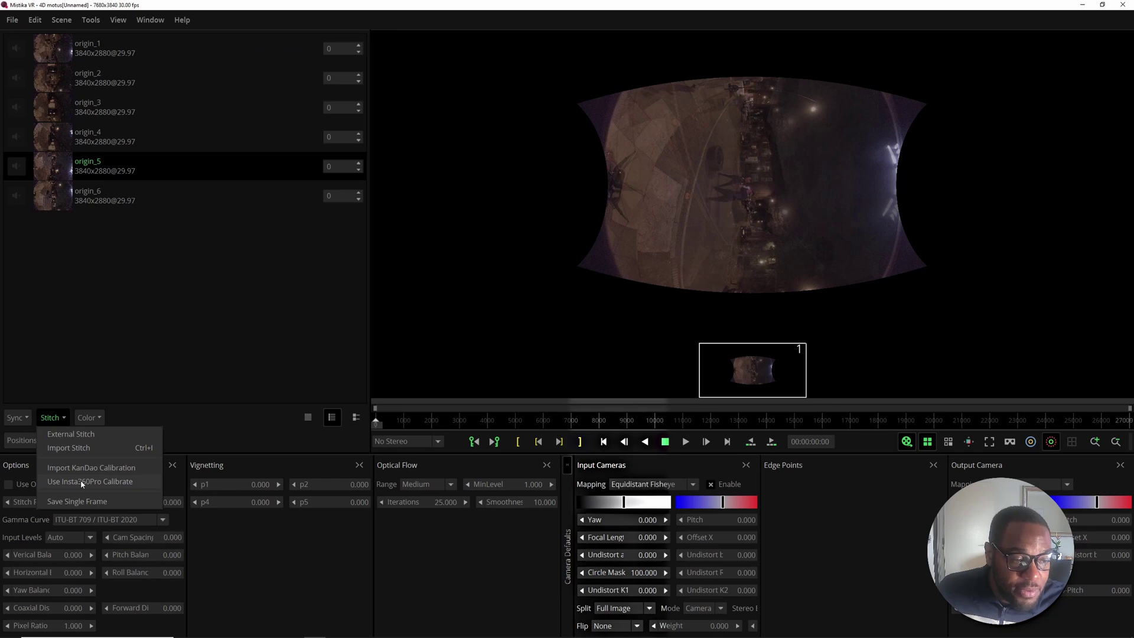
{"action": "left_click", "coordinate": [227, 628]}
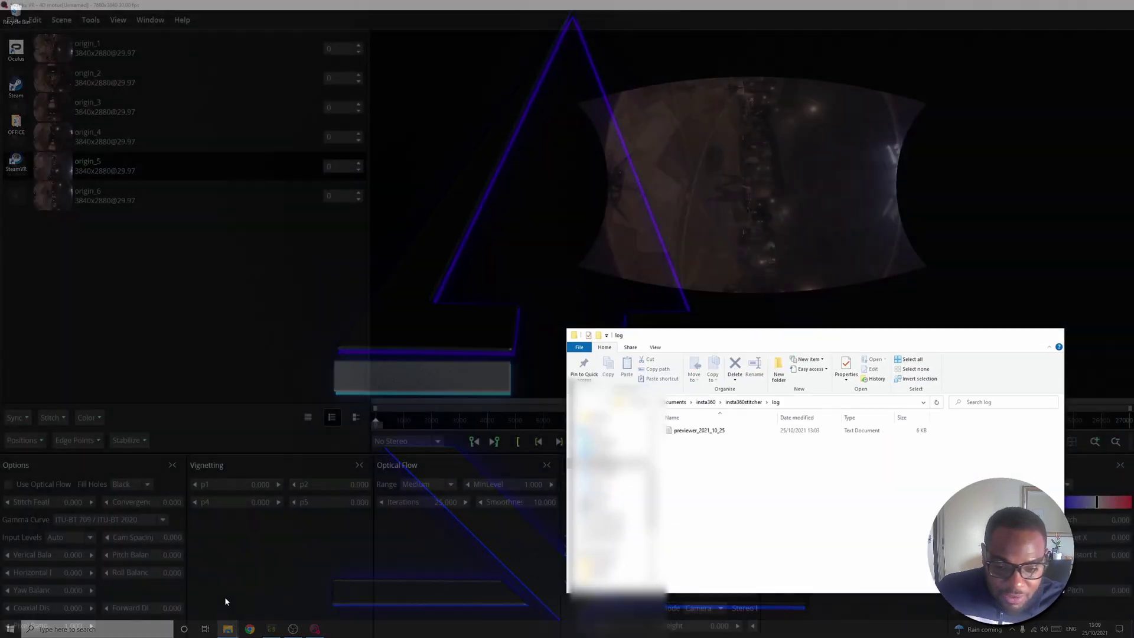
{"action": "left_click", "coordinate": [221, 596]}
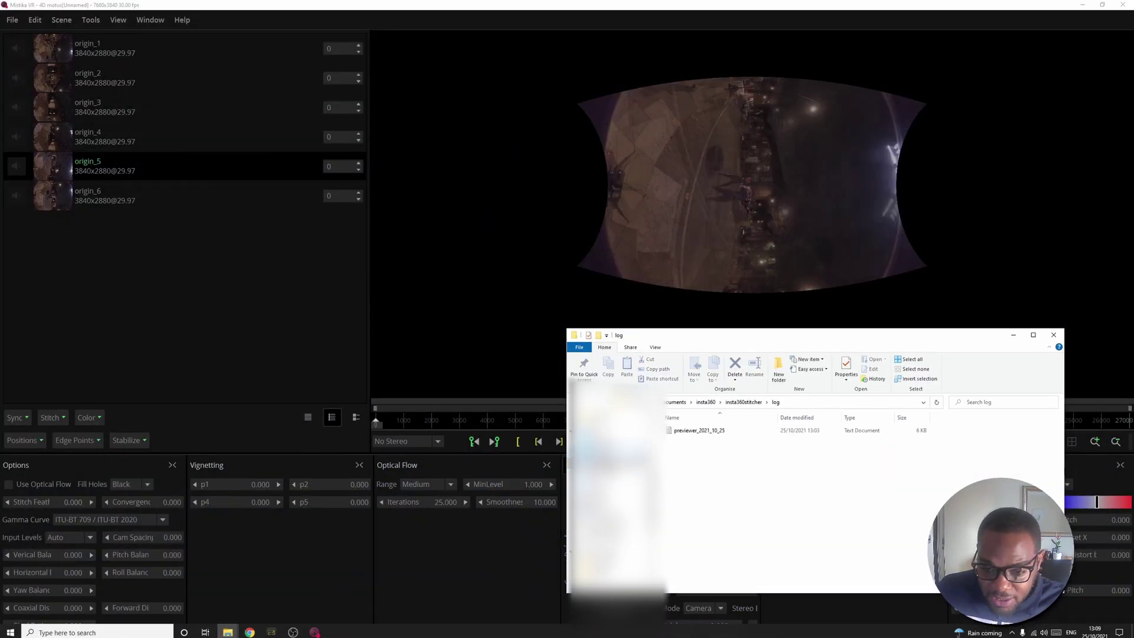
{"action": "left_click", "coordinate": [740, 406]}
{"action": "double_click", "coordinate": [711, 440]}
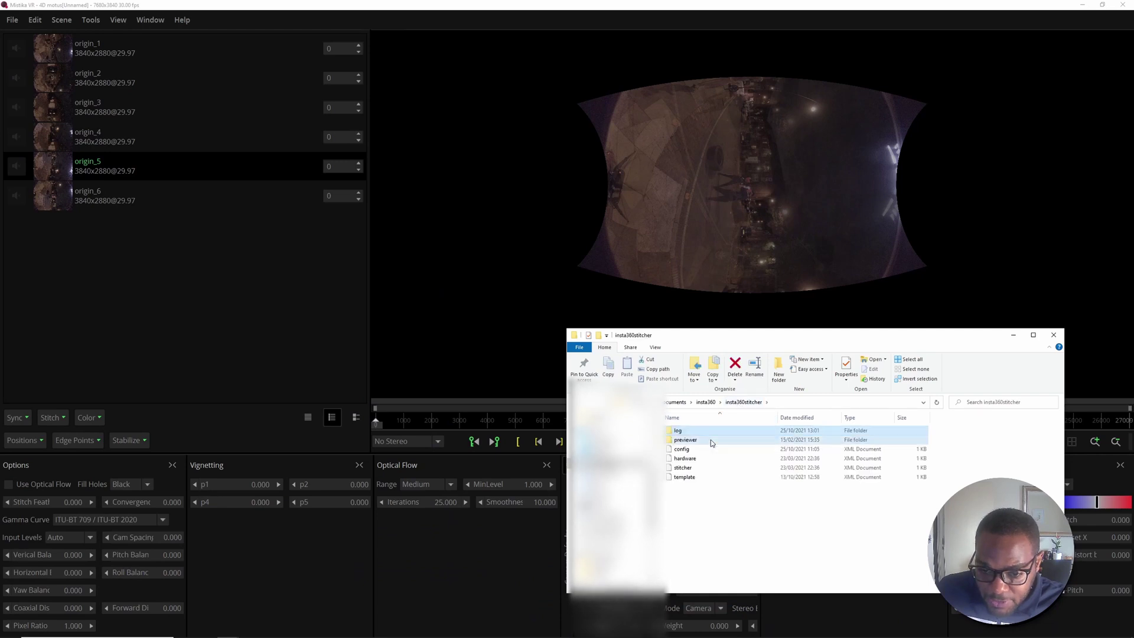
{"action": "double_click", "coordinate": [676, 435]}
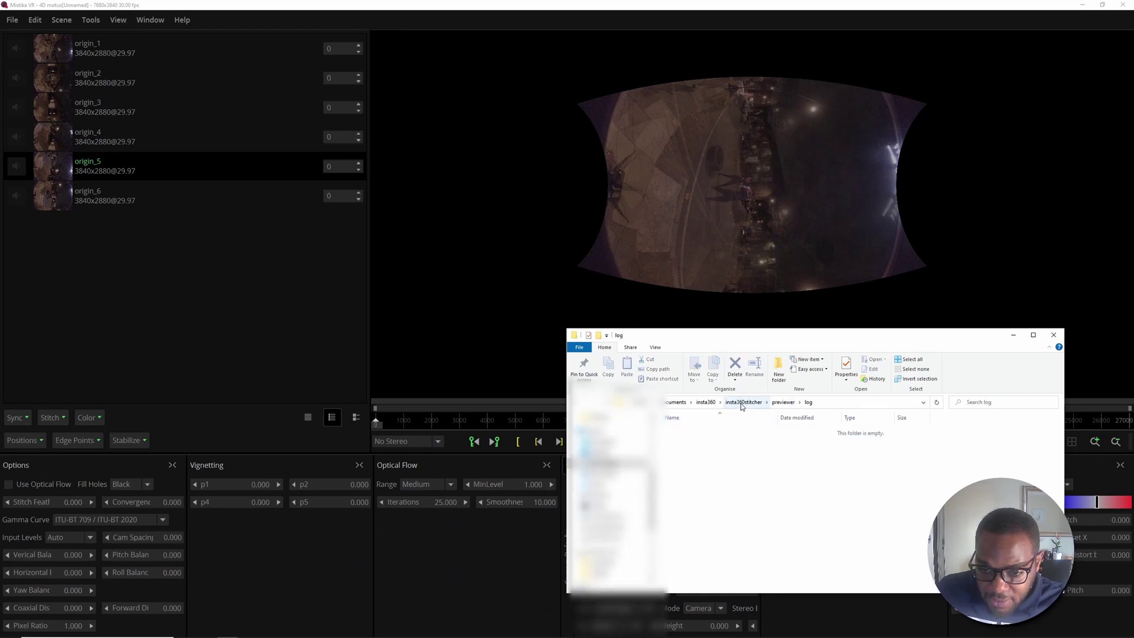
{"action": "left_click", "coordinate": [740, 404]}
{"action": "double_click", "coordinate": [687, 430]}
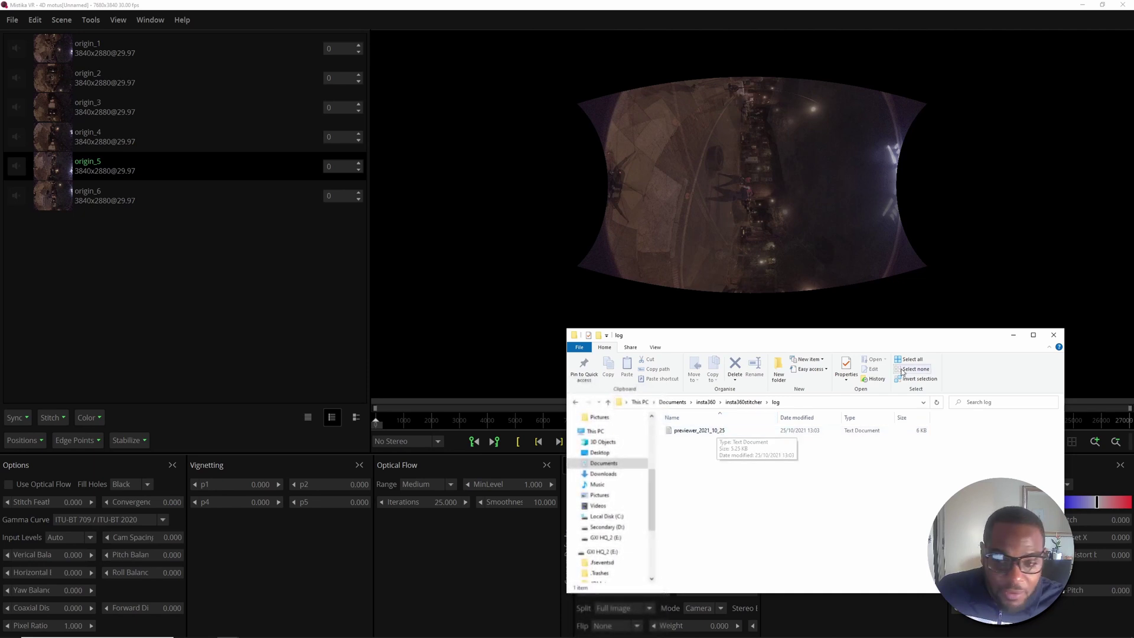
{"action": "left_click", "coordinate": [1011, 336]}
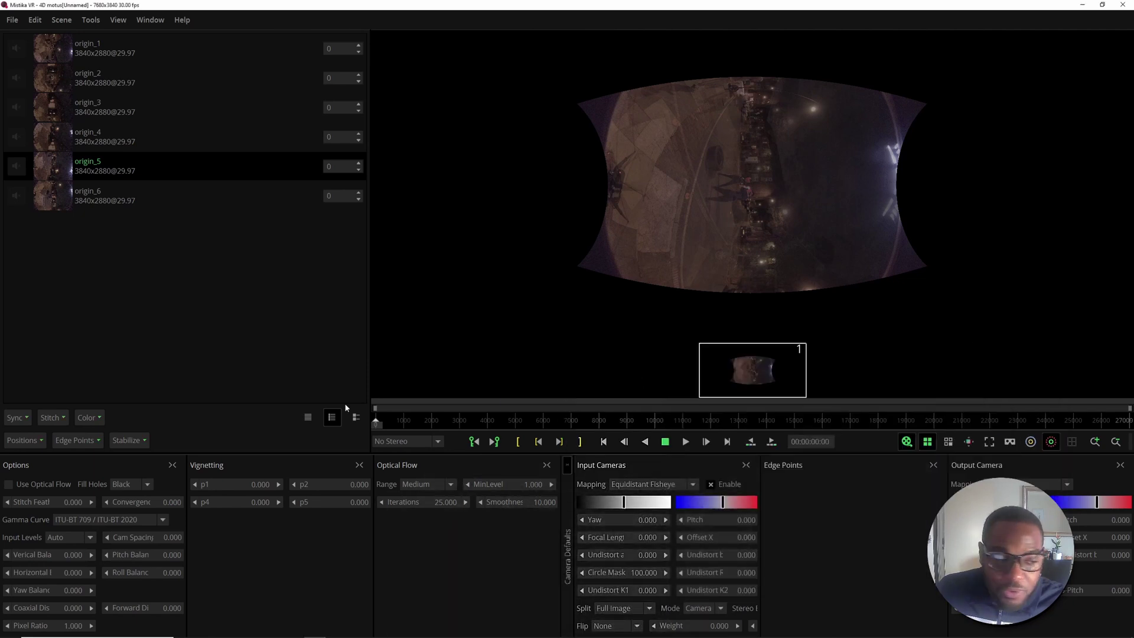
- Import the text file previewer_2021_10_25 from the insta360stitcher log folder as the stitch
{"action": "left_click", "coordinate": [58, 417]}
{"action": "left_click", "coordinate": [65, 448]}
{"action": "left_click", "coordinate": [115, 75]}
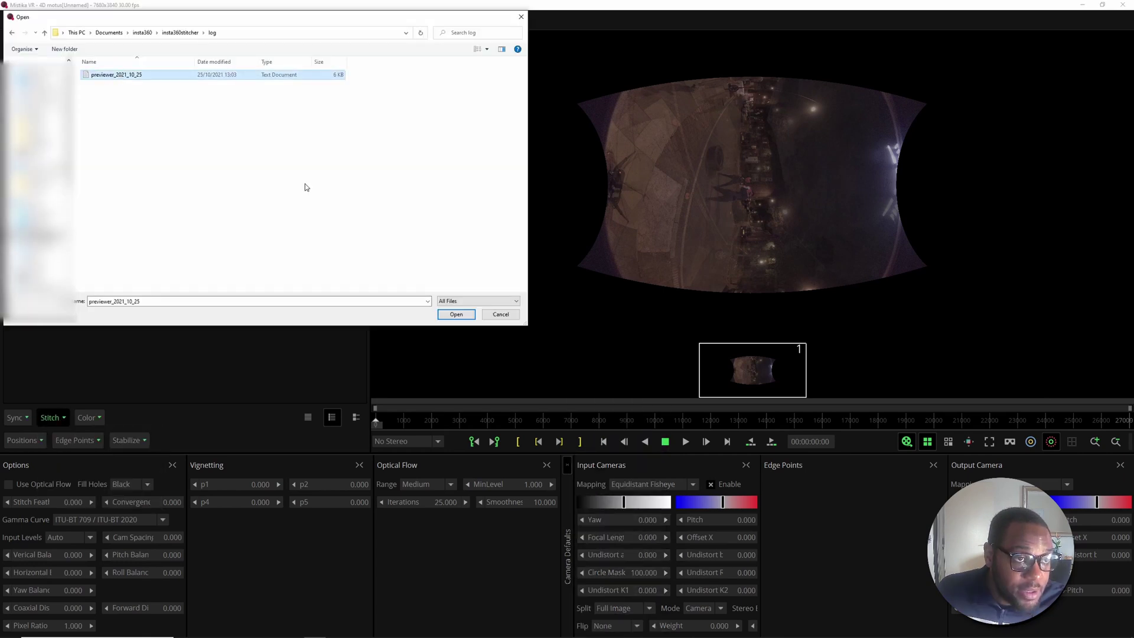
{"action": "left_click", "coordinate": [456, 315]}
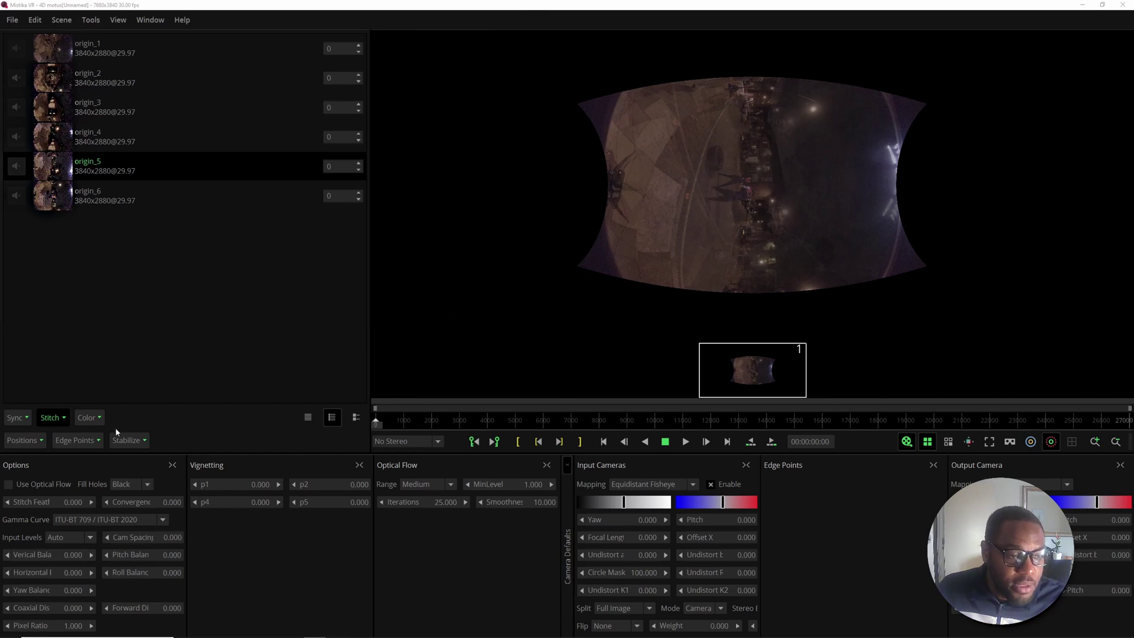
- Stitch the six cameras with the Insta360Pro calibration and enable optical flow
{"action": "left_click", "coordinate": [67, 423]}
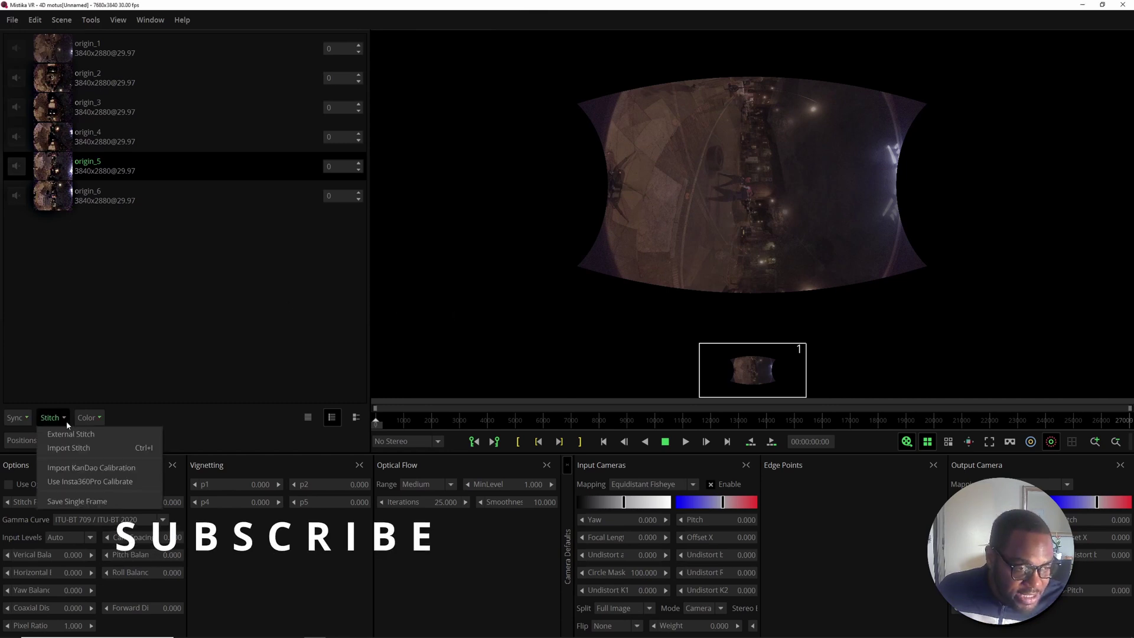
{"action": "left_click", "coordinate": [79, 482]}
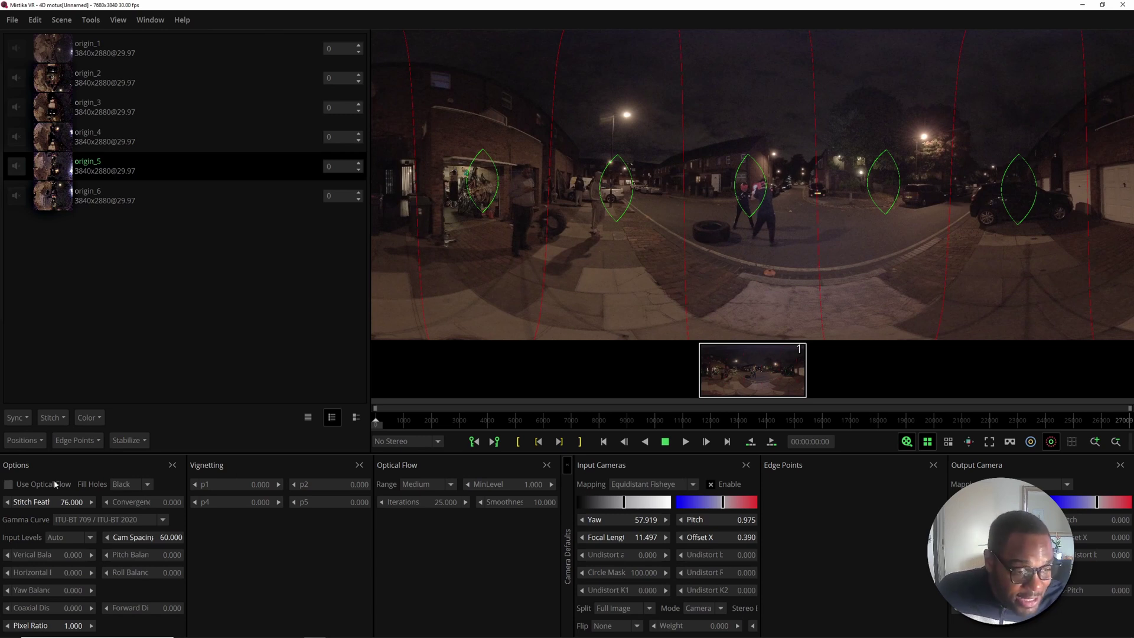
{"action": "left_click", "coordinate": [9, 485]}
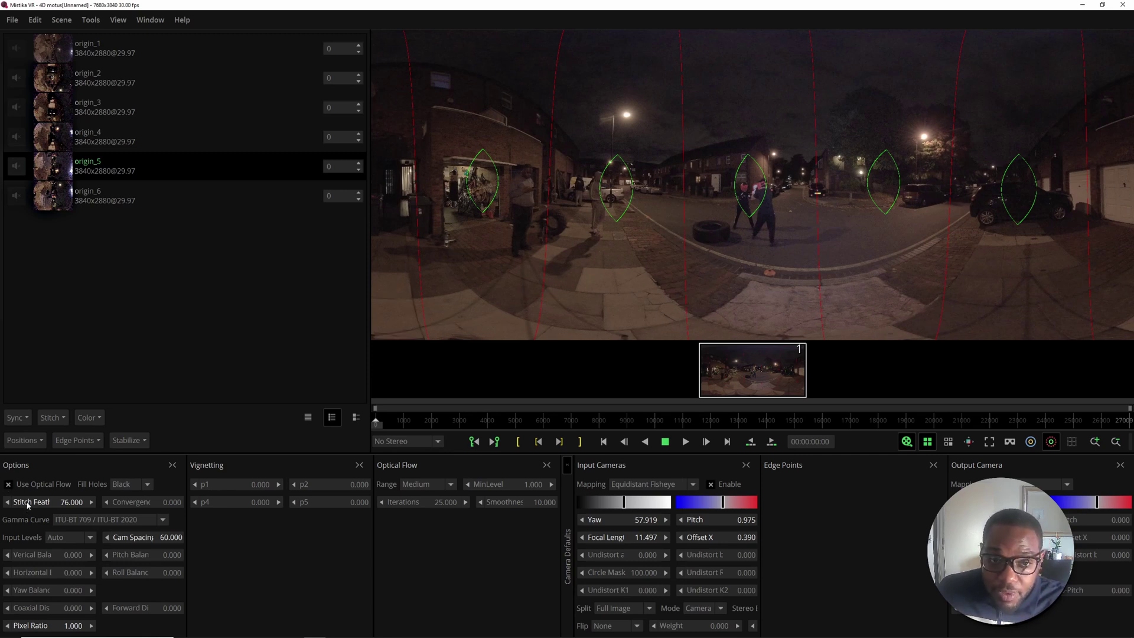
- Set the stitch feather to 77 and the optical flow range to Large
{"action": "left_click", "coordinate": [91, 501]}
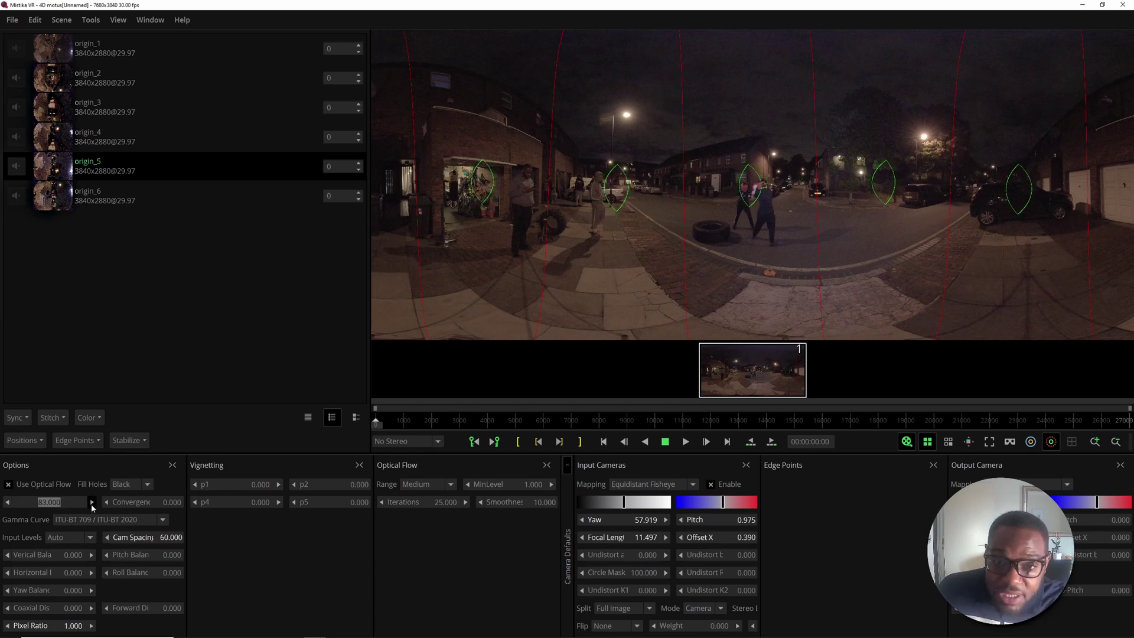
{"action": "left_click", "coordinate": [7, 502]}
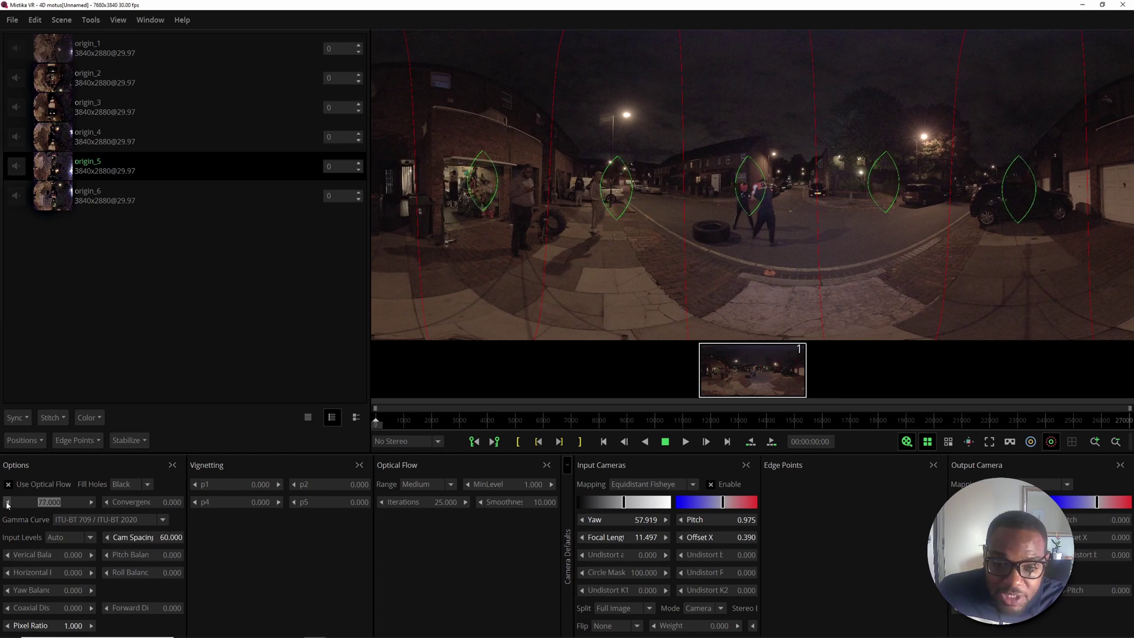
{"action": "left_click", "coordinate": [219, 362]}
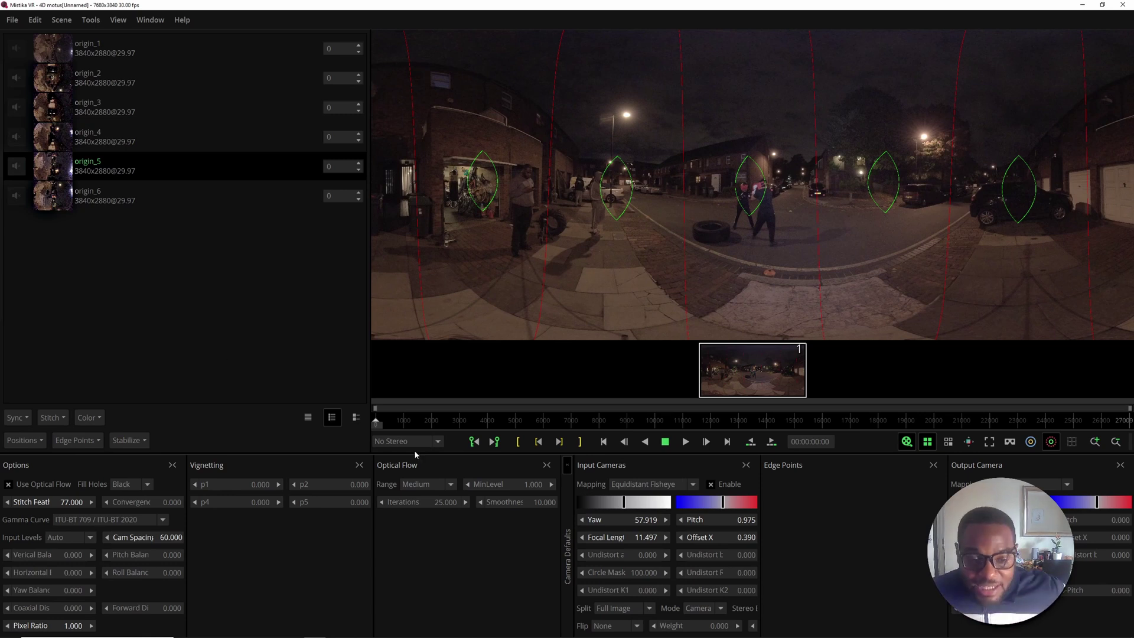
{"action": "left_click", "coordinate": [455, 486]}
{"action": "left_click", "coordinate": [438, 523]}
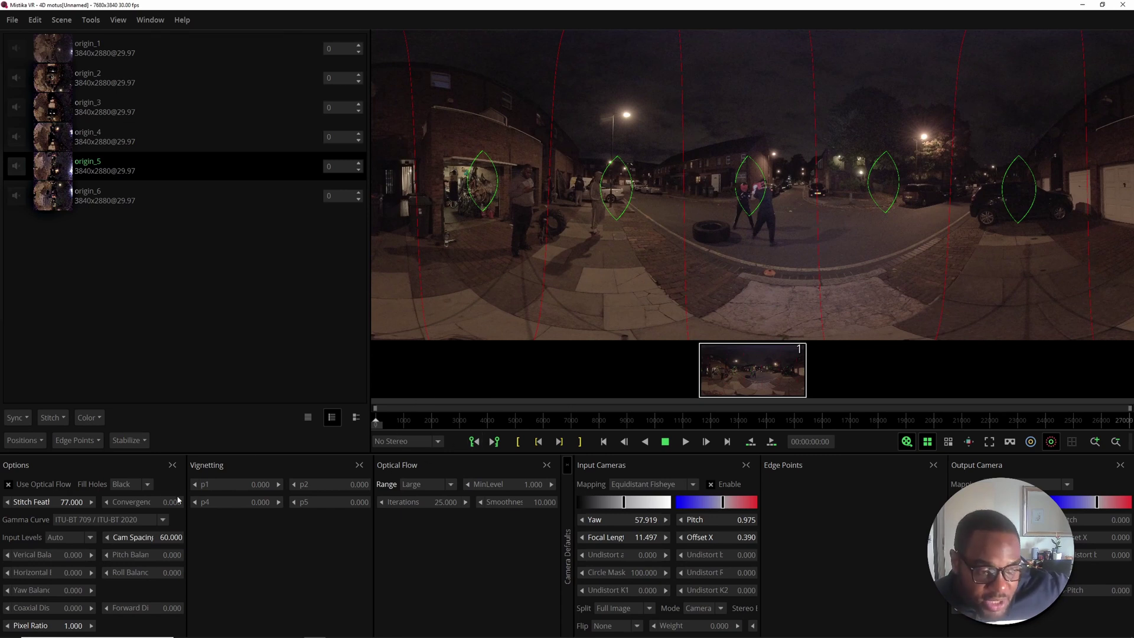
- Add an edge point to the selected origin_5 camera
{"action": "left_click", "coordinate": [99, 443]}
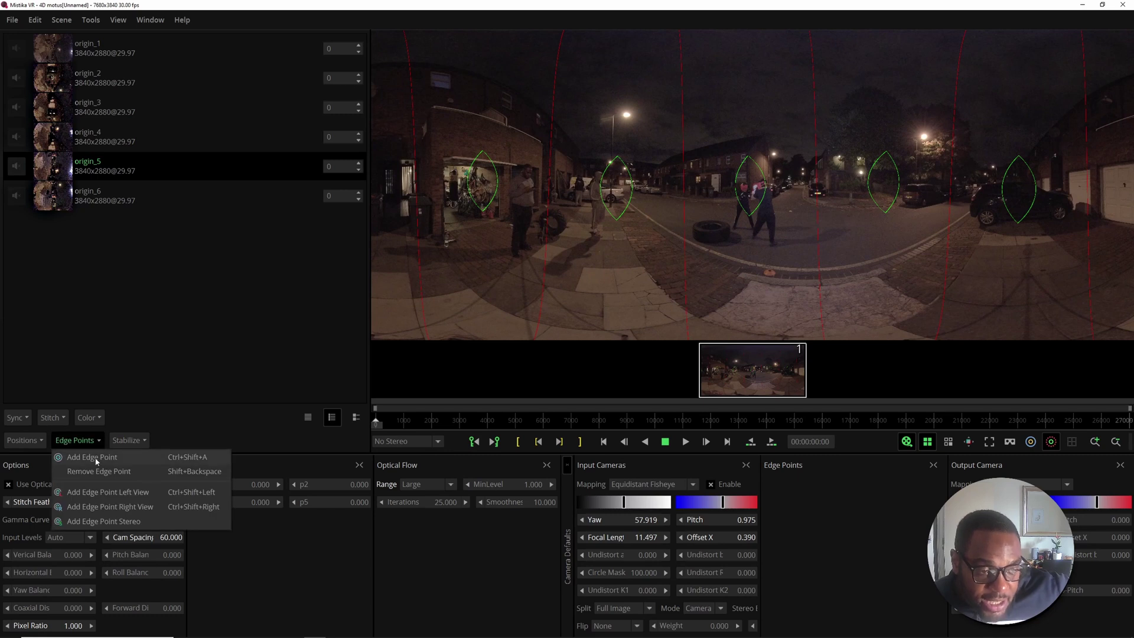
{"action": "left_click", "coordinate": [95, 458]}
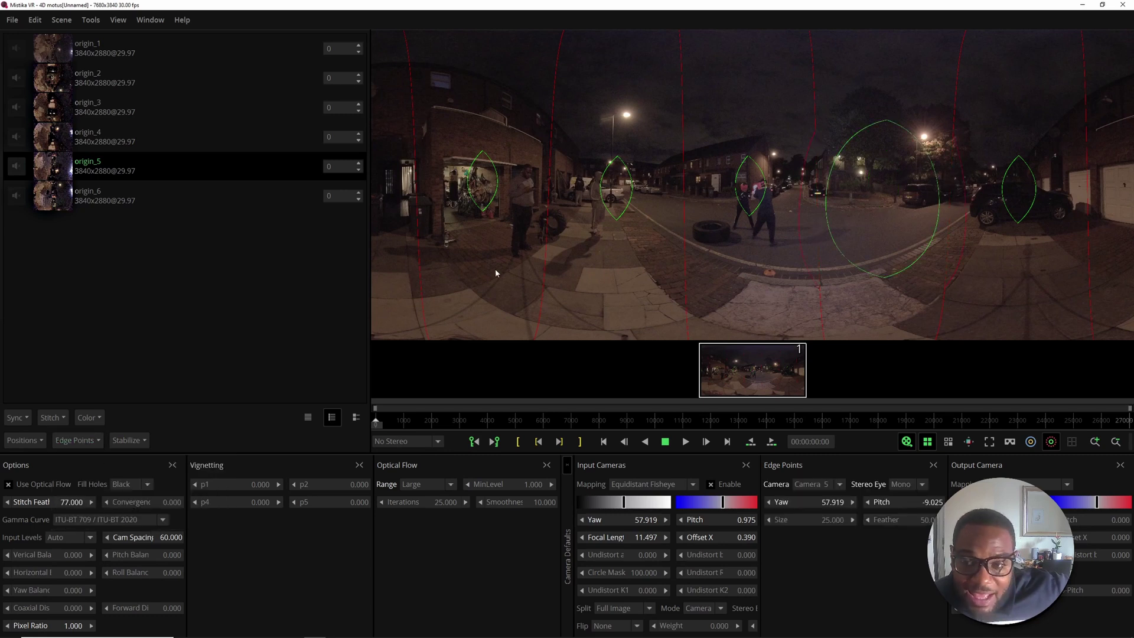
- Add an edge point to the origin_2 camera and place it over the lit garage at about yaw -117.8, pitch 2.9
{"action": "left_click", "coordinate": [477, 187]}
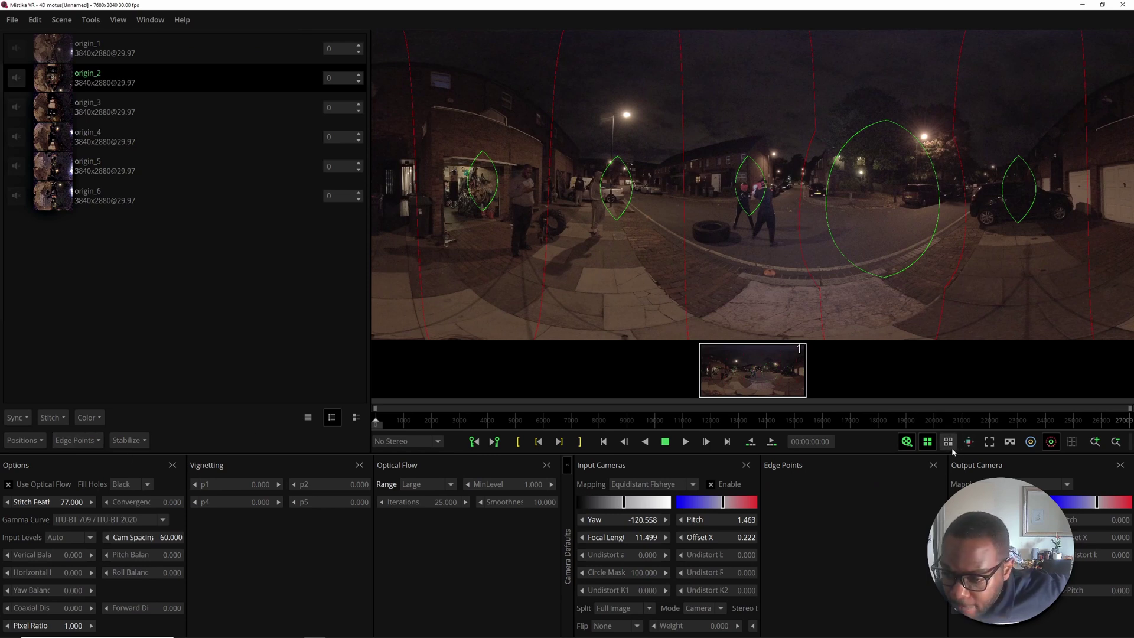
{"action": "left_click", "coordinate": [1030, 443]}
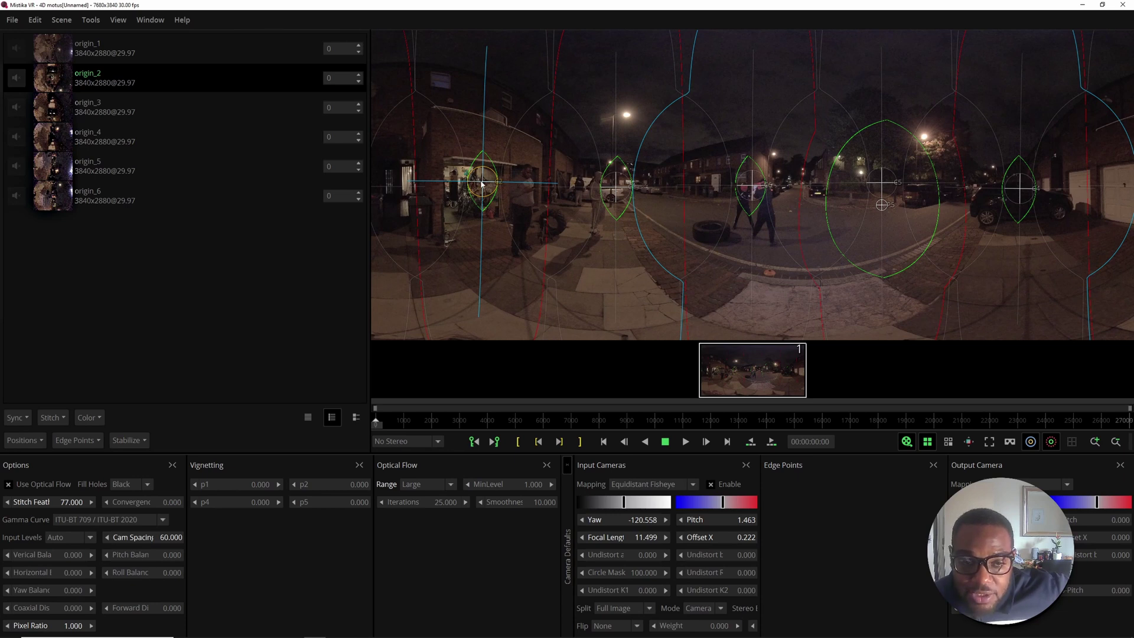
{"action": "left_click", "coordinate": [83, 444]}
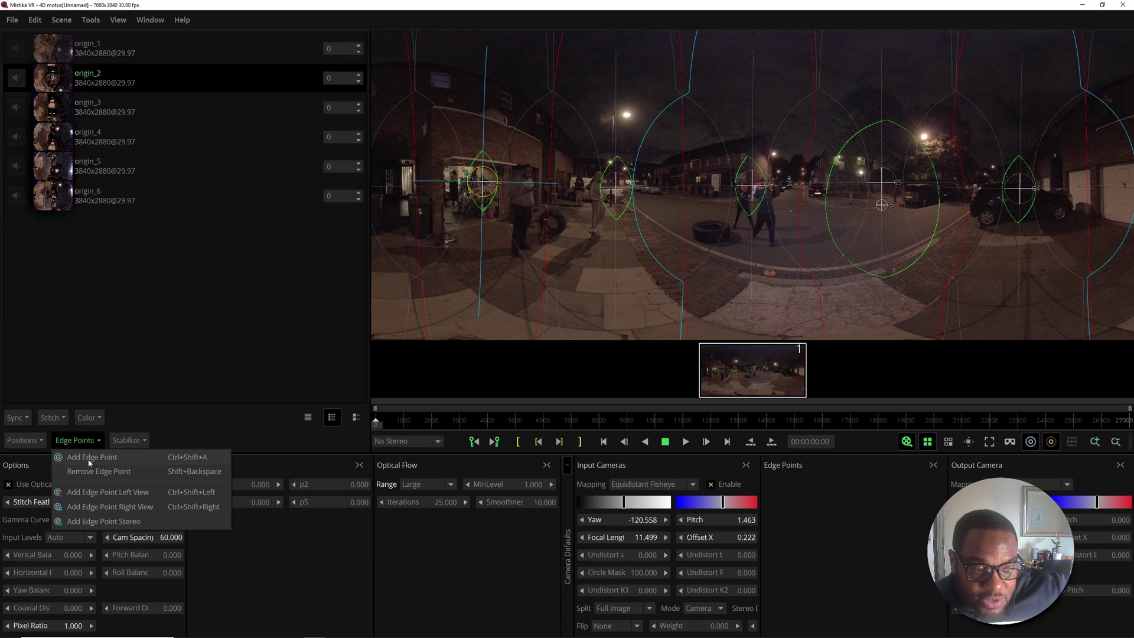
{"action": "left_click", "coordinate": [90, 457]}
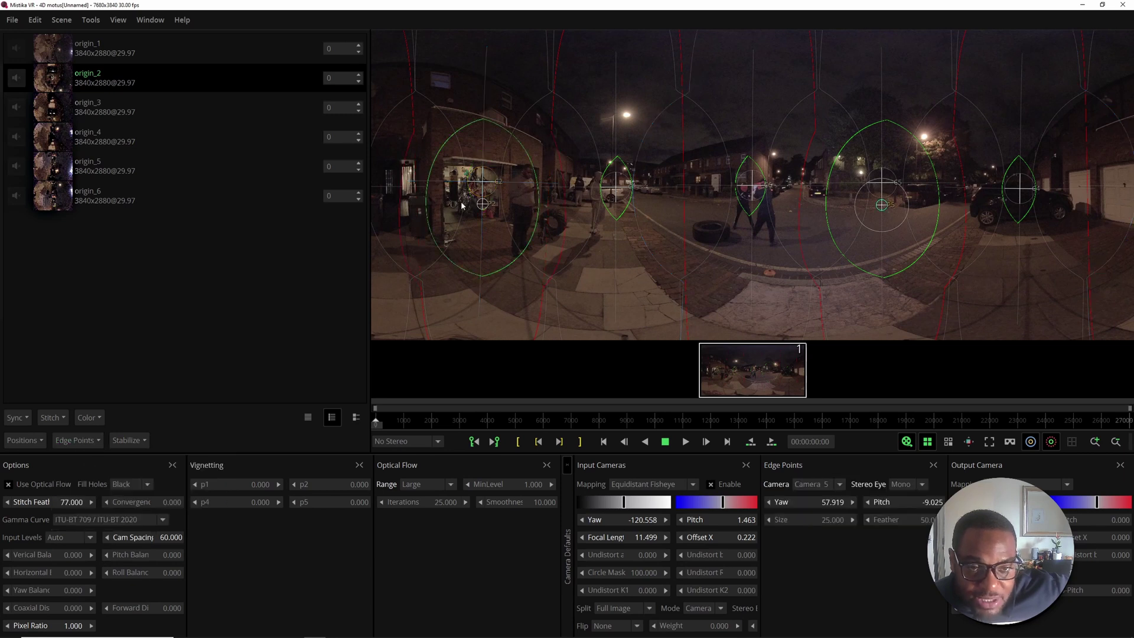
{"action": "left_click_drag", "start_coordinate": [482, 205], "coordinate": [488, 178]}
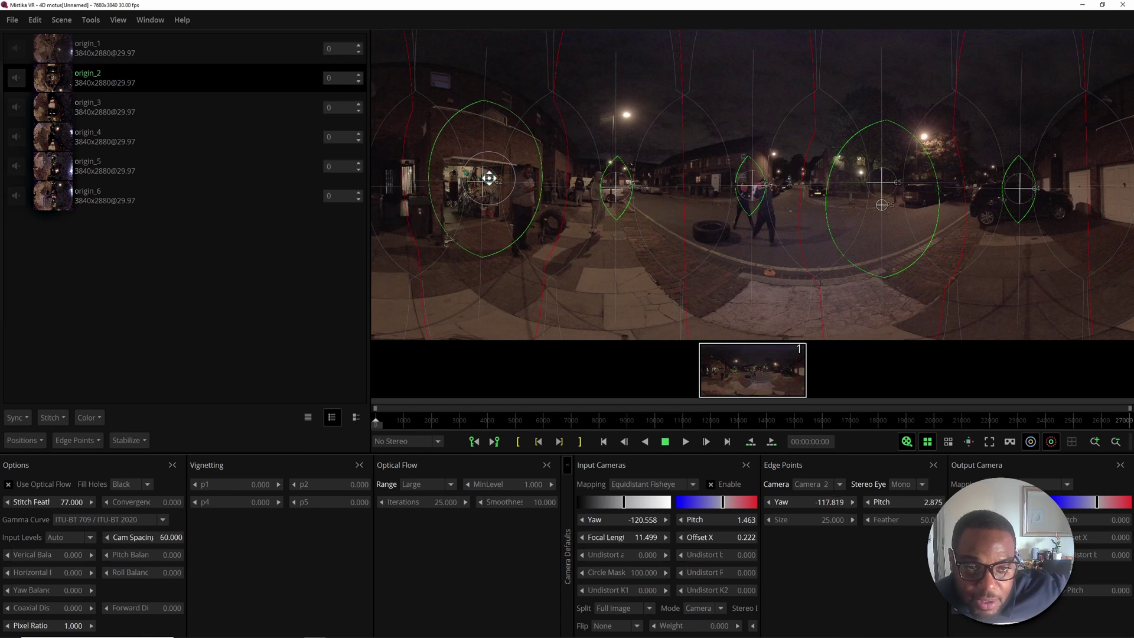
- Raise the camera 5 edge point to about yaw 58.2, pitch 0.5, and play the footage forward
{"action": "left_click", "coordinate": [616, 187]}
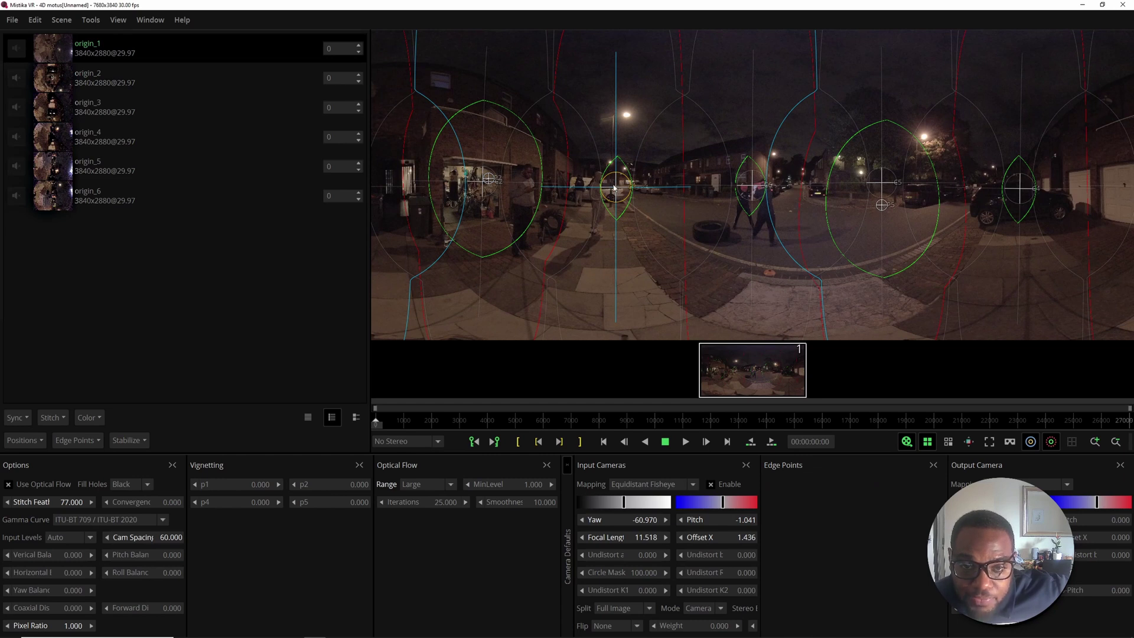
{"action": "left_click", "coordinate": [881, 201]}
{"action": "left_click_drag", "start_coordinate": [881, 198], "coordinate": [883, 182]}
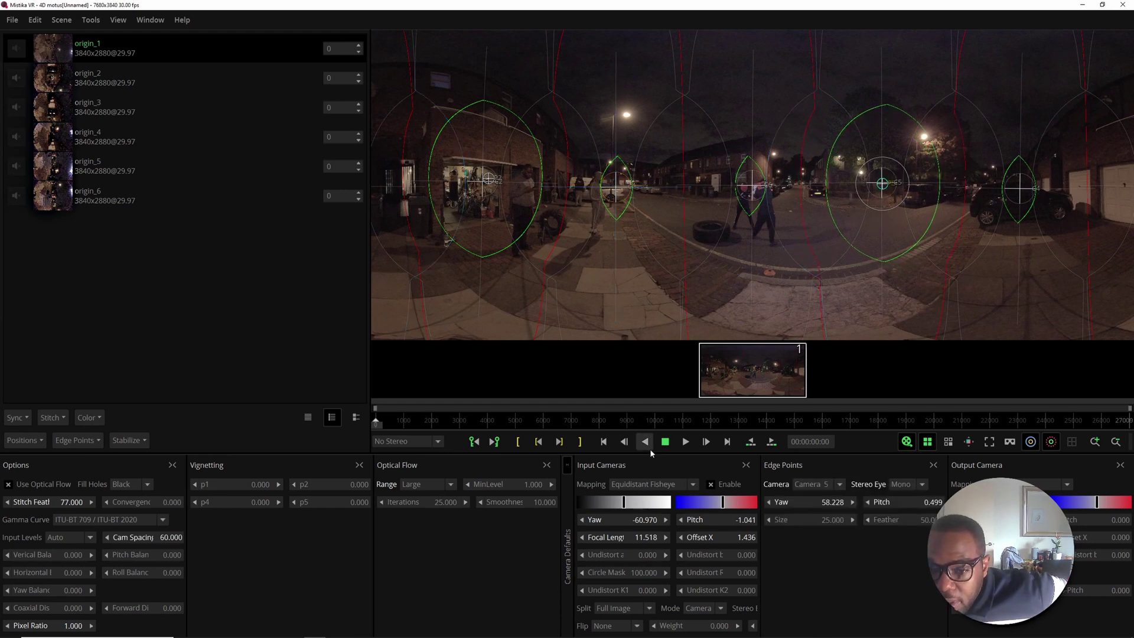
{"action": "left_click", "coordinate": [685, 441]}
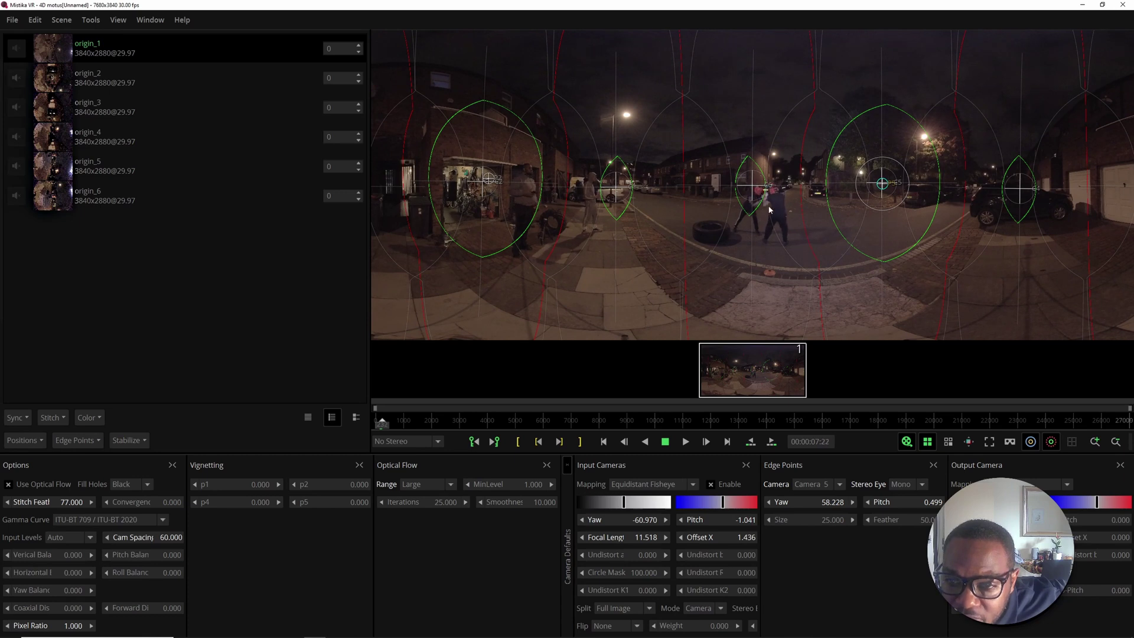
{"action": "left_click", "coordinate": [93, 446]}
{"action": "left_click", "coordinate": [93, 460]}
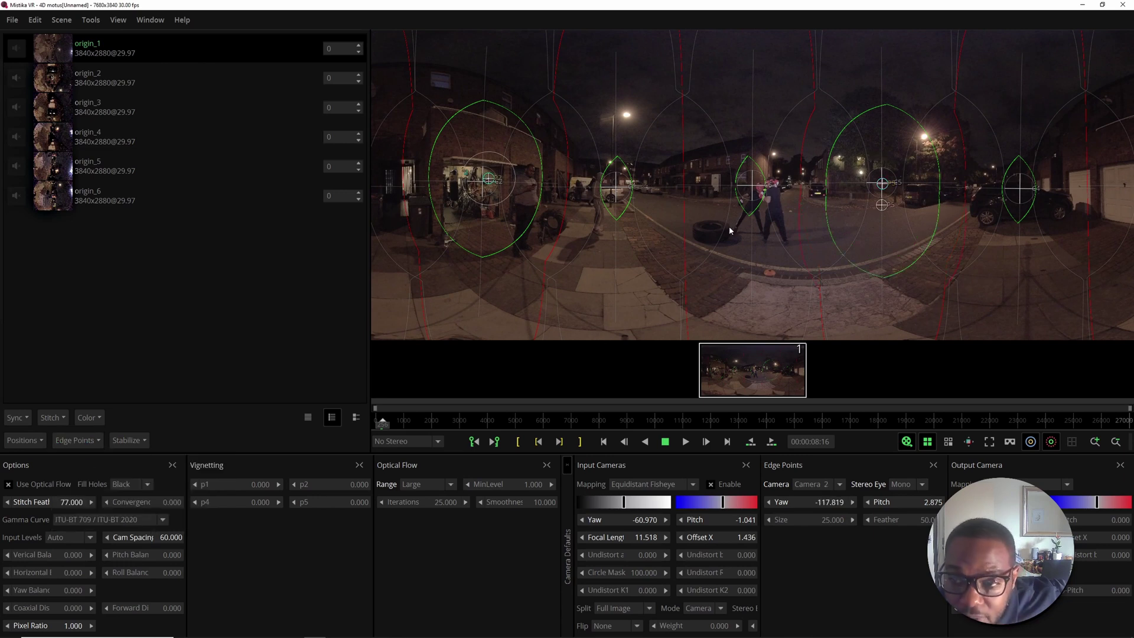
{"action": "left_click_drag", "start_coordinate": [883, 204], "coordinate": [877, 206]}
{"action": "left_click", "coordinate": [78, 440]}
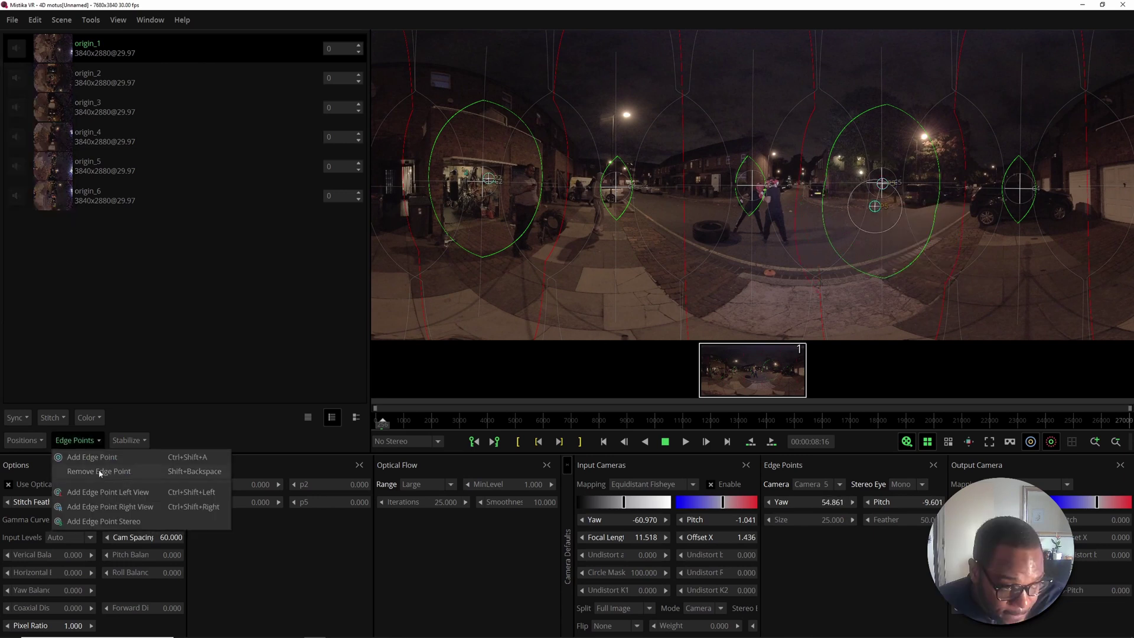
{"action": "left_click", "coordinate": [100, 474]}
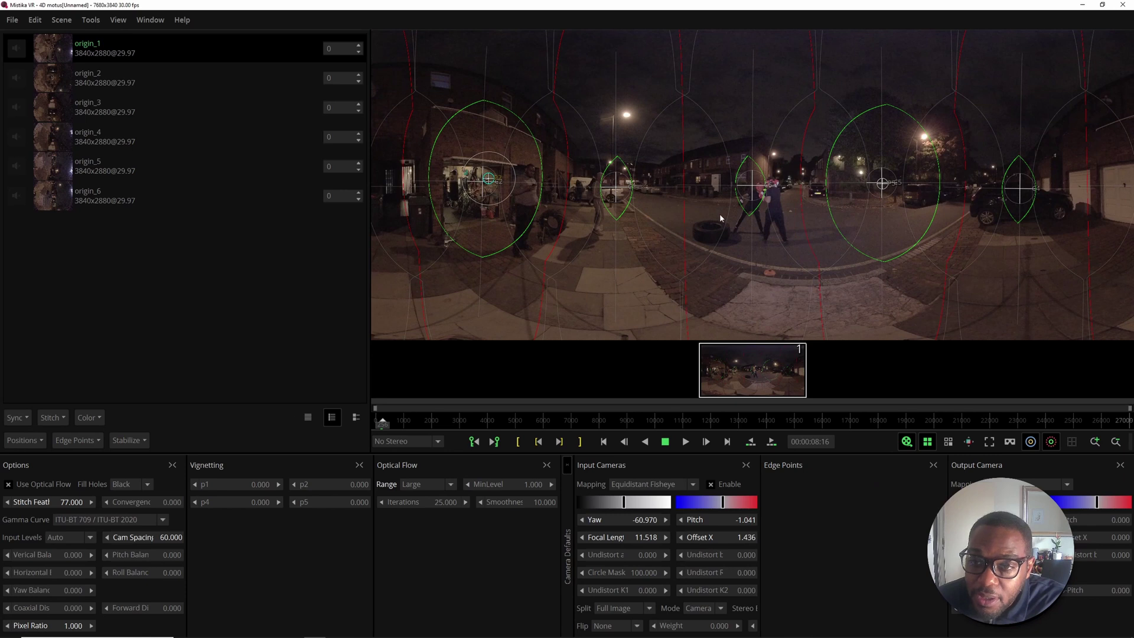
- Add an edge point to the origin_6 camera and place it over the two boxers at about yaw 0, pitch -1.9
{"action": "left_click", "coordinate": [751, 188]}
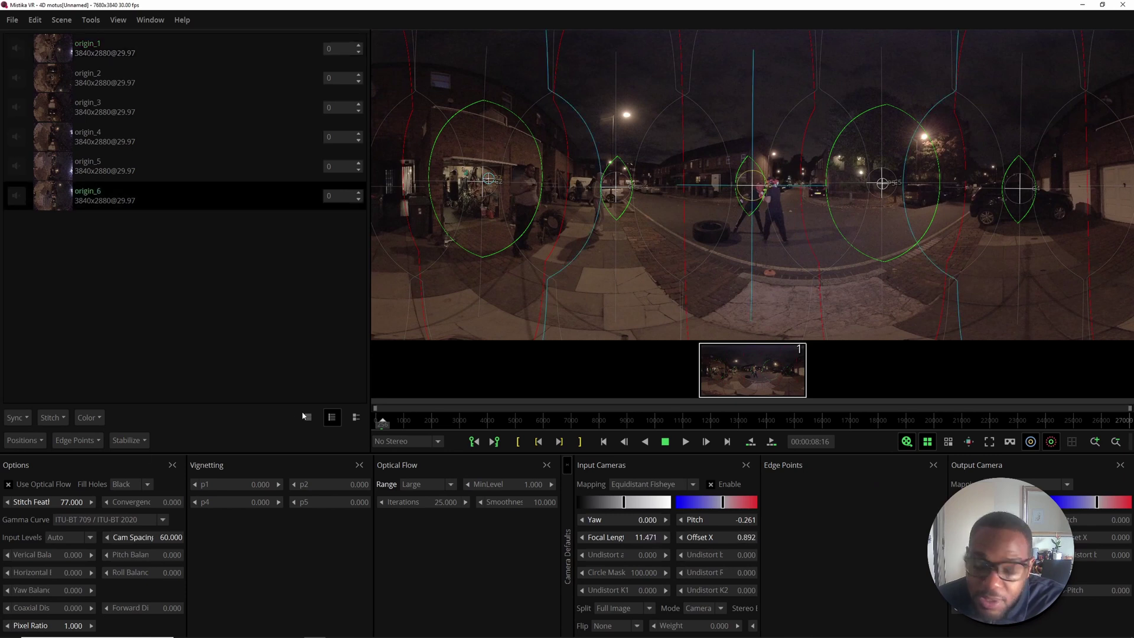
{"action": "left_click", "coordinate": [102, 441]}
{"action": "left_click", "coordinate": [103, 459]}
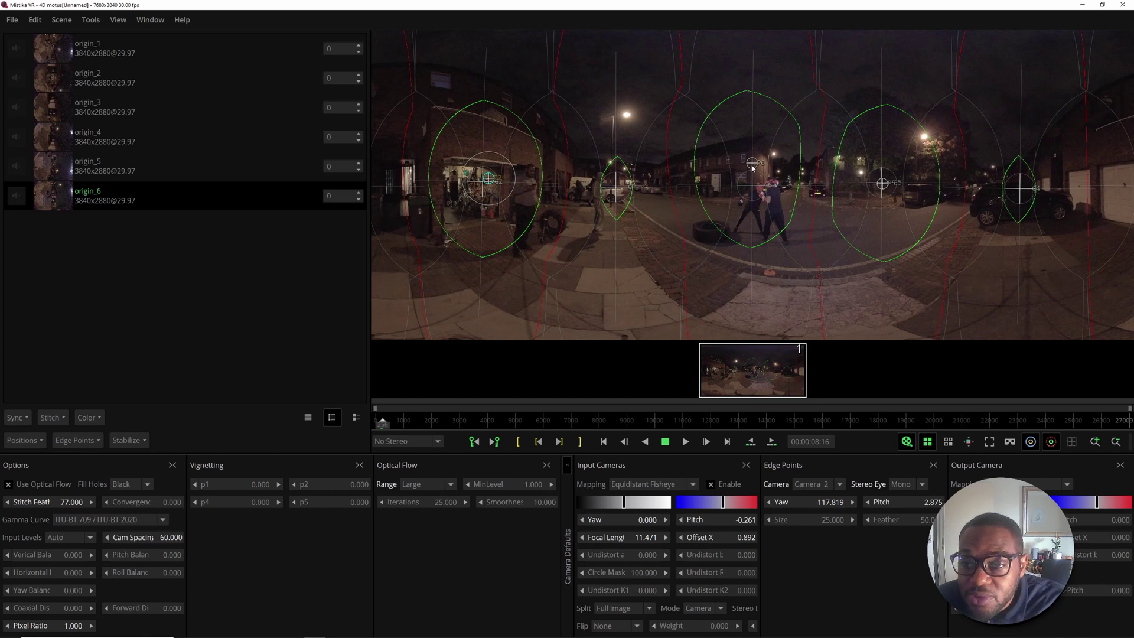
{"action": "left_click_drag", "start_coordinate": [753, 169], "coordinate": [752, 191]}
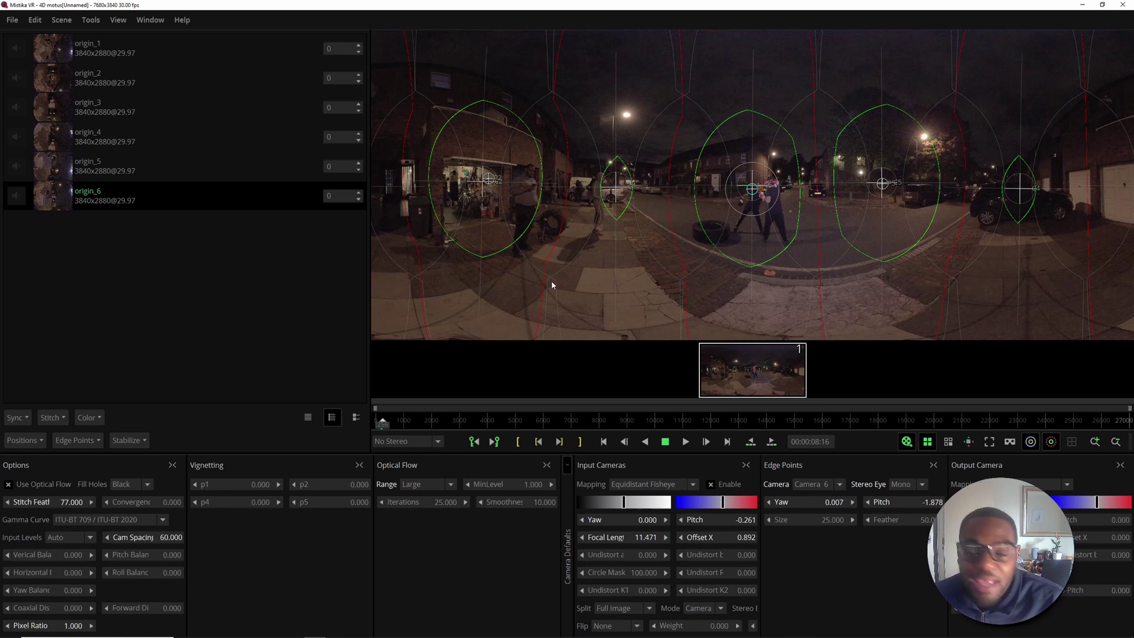
{"action": "left_click", "coordinate": [95, 441]}
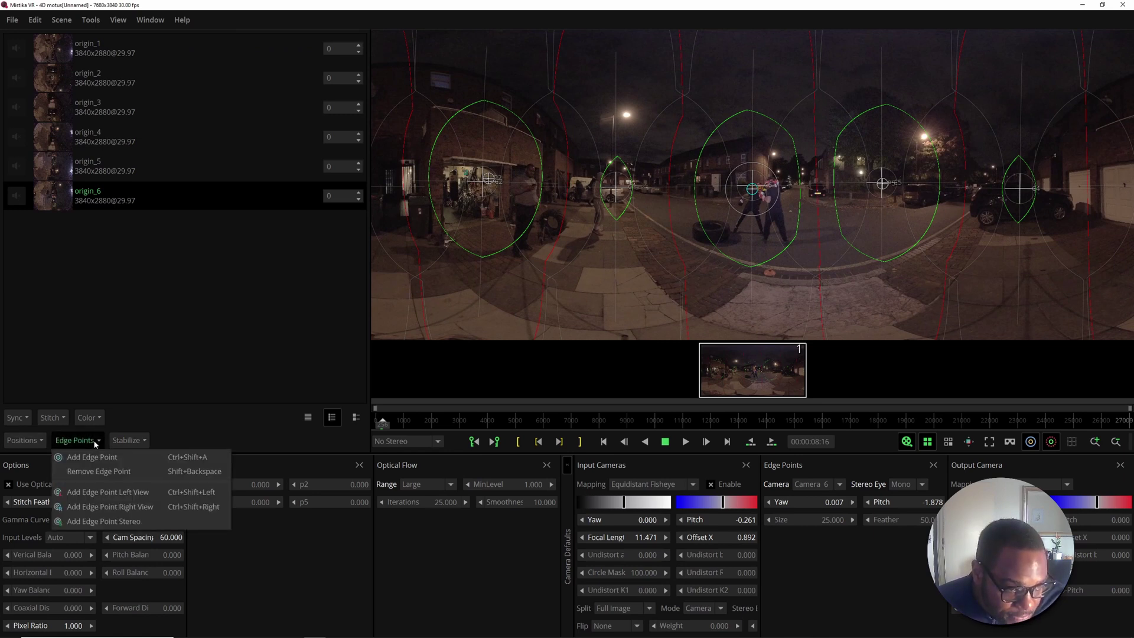
{"action": "left_click", "coordinate": [96, 443]}
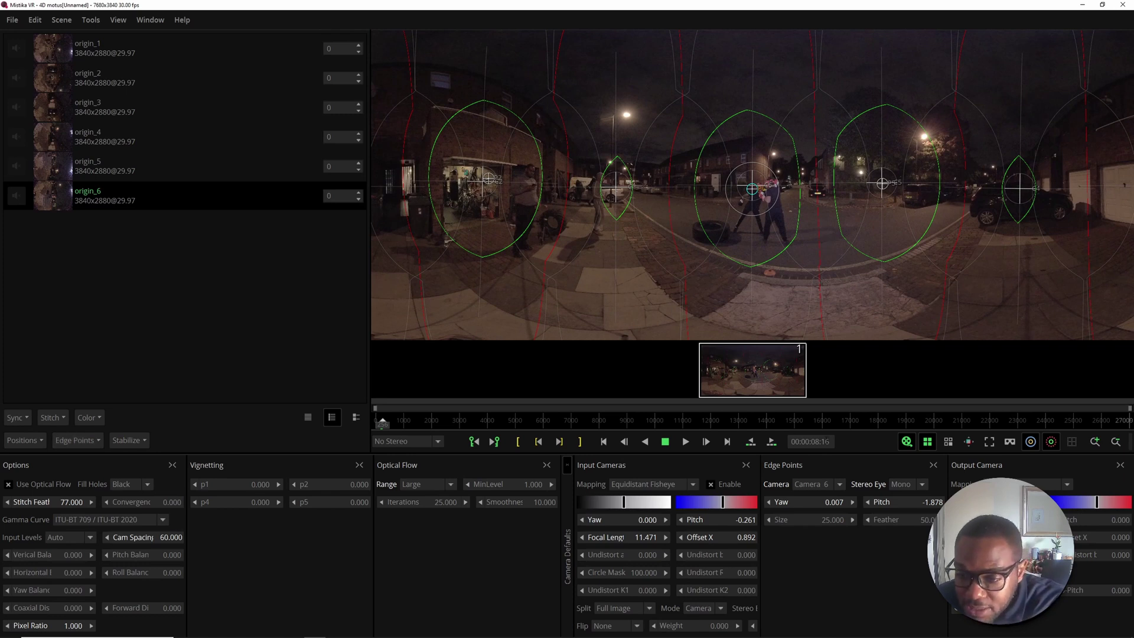
{"action": "left_click", "coordinate": [1050, 442]}
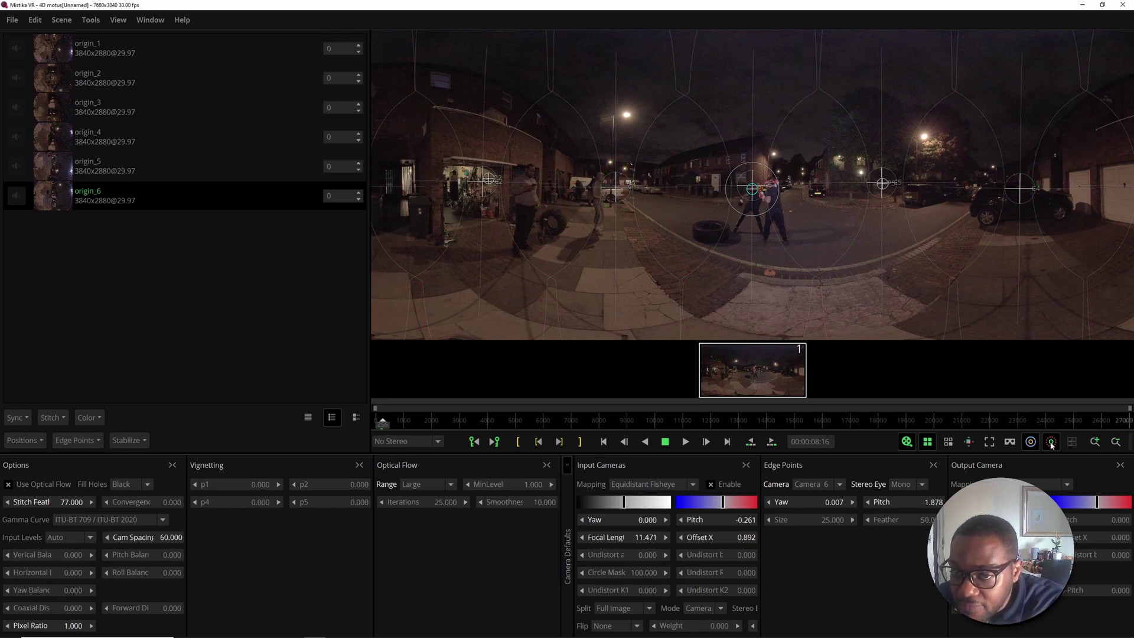
{"action": "left_click", "coordinate": [1034, 448]}
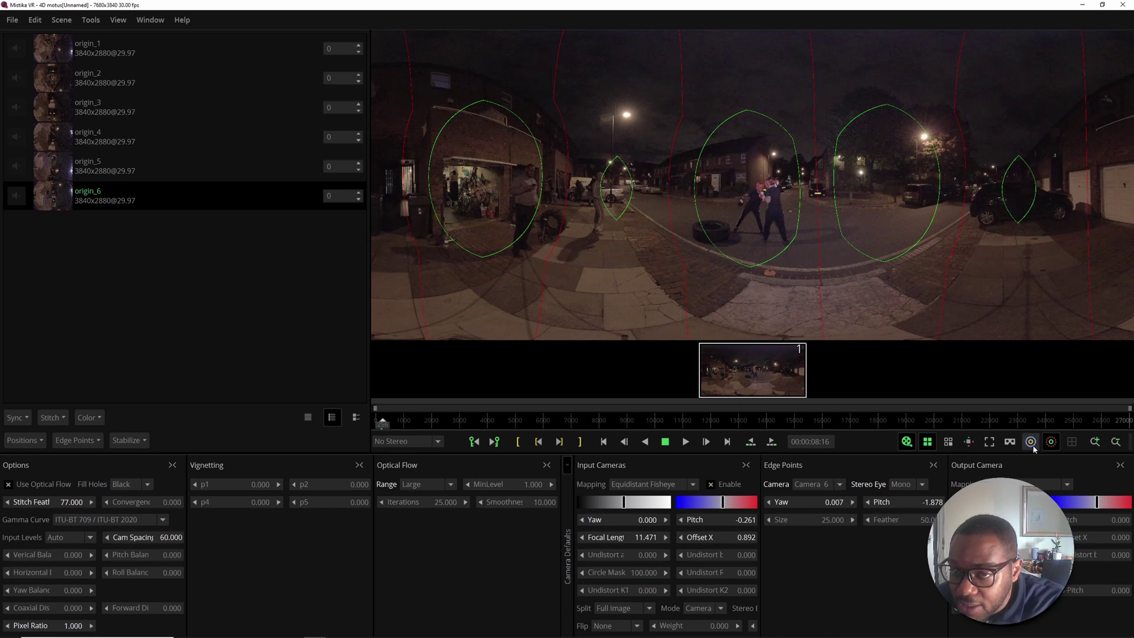
{"action": "left_click", "coordinate": [1033, 447]}
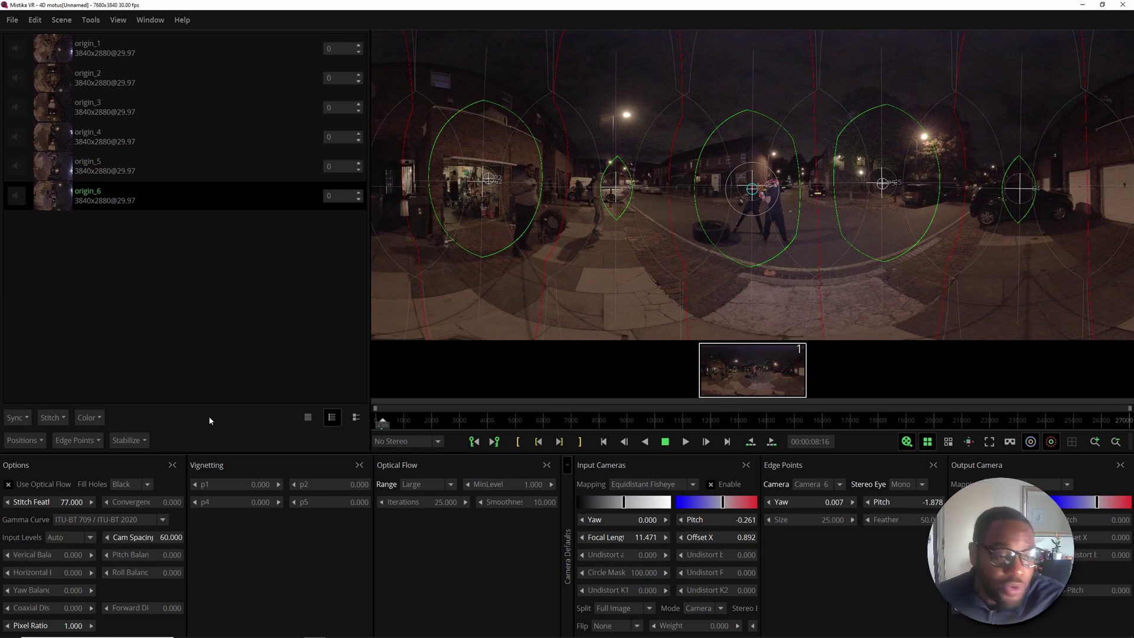
- Match the color between the stitched cameras at the current frame
{"action": "left_click", "coordinate": [98, 418]}
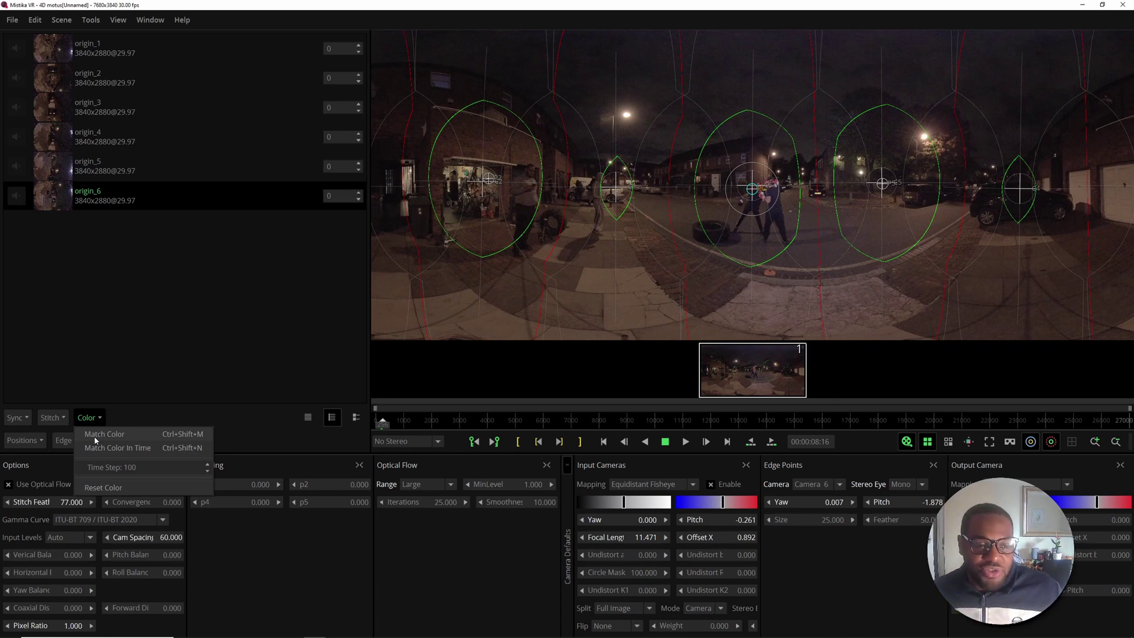
{"action": "left_click", "coordinate": [94, 436]}
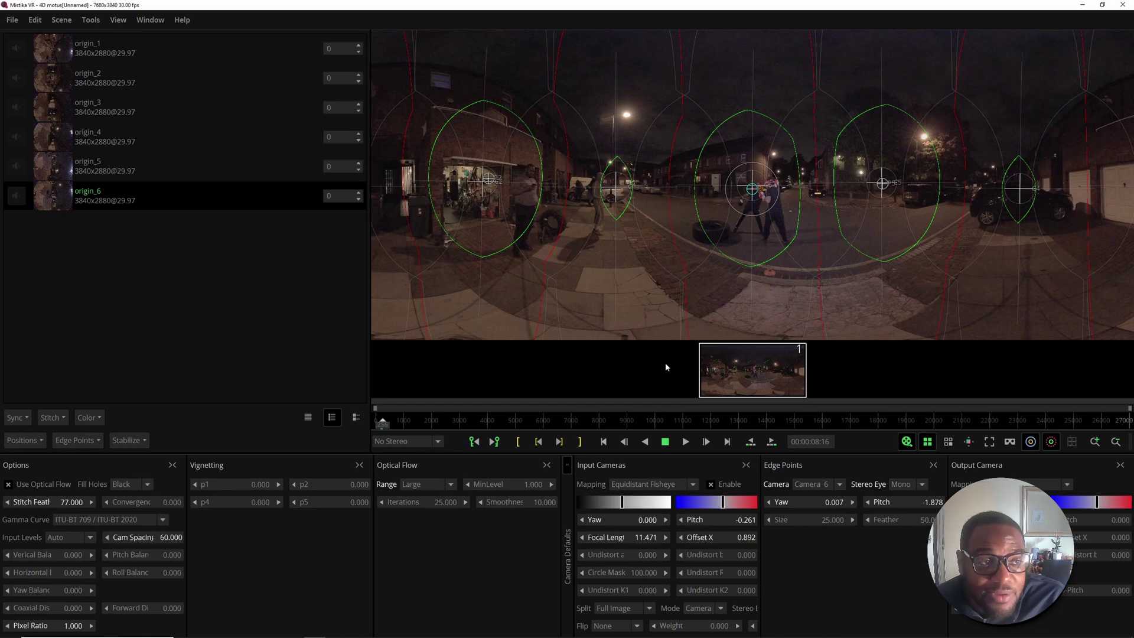
- Examine the stitch seams around the full 360-degree scene in the VR view and return to the flat panorama
{"action": "left_click", "coordinate": [1010, 442]}
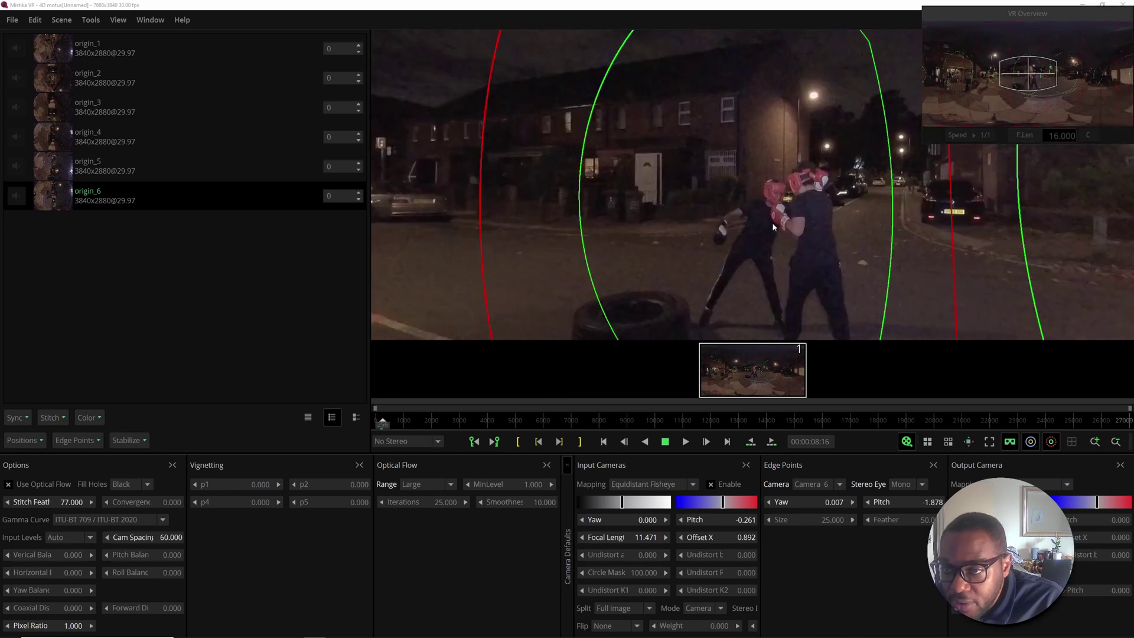
{"action": "left_click_drag", "start_coordinate": [752, 238], "coordinate": [1010, 242]}
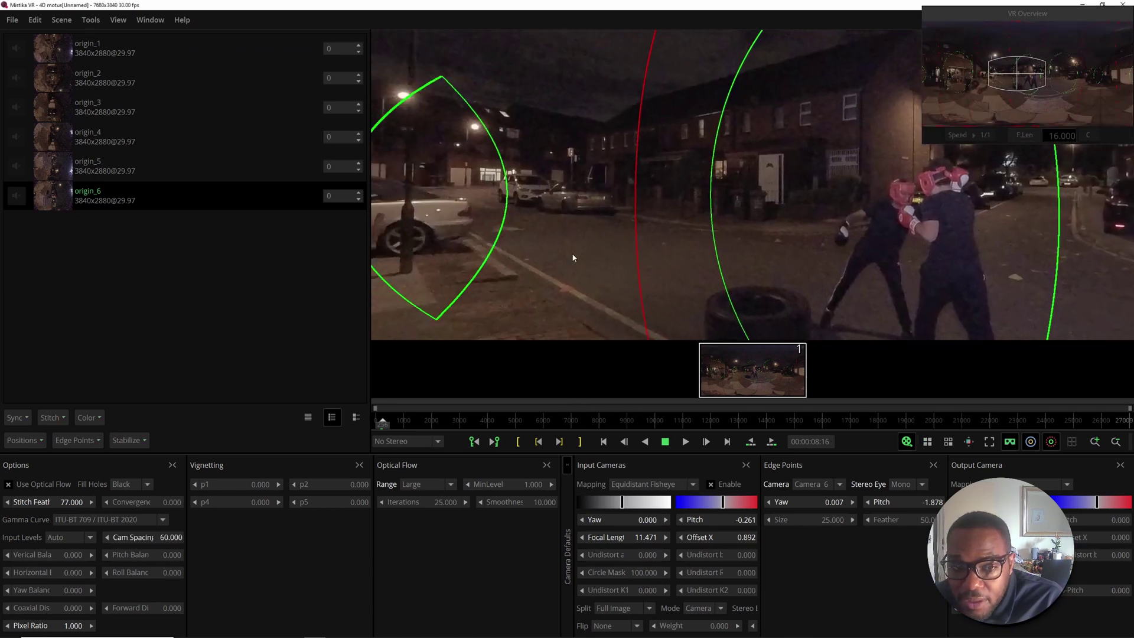
{"action": "left_click_drag", "start_coordinate": [575, 256], "coordinate": [856, 257]}
{"action": "left_click_drag", "start_coordinate": [545, 267], "coordinate": [914, 267]}
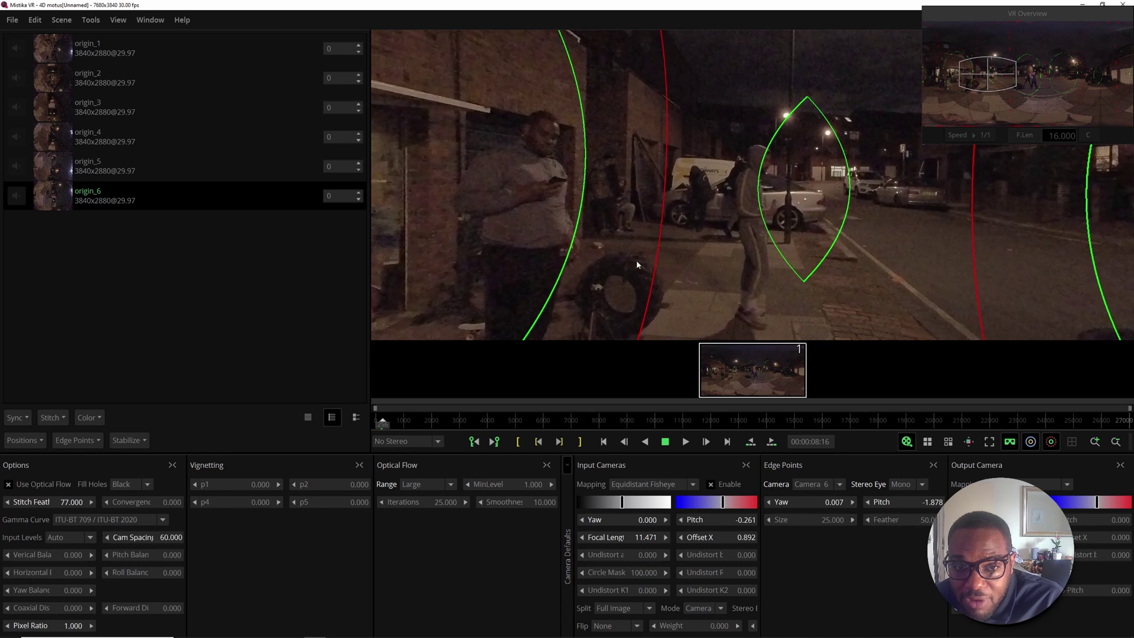
{"action": "left_click_drag", "start_coordinate": [636, 259], "coordinate": [921, 260]}
{"action": "left_click_drag", "start_coordinate": [679, 248], "coordinate": [825, 246]}
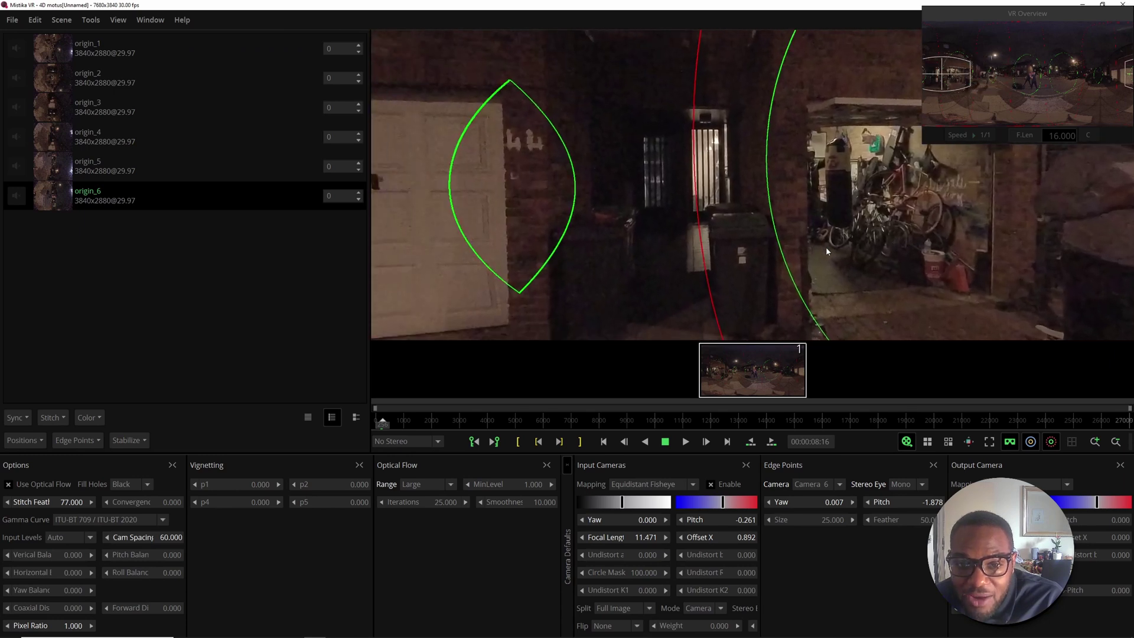
{"action": "left_click_drag", "start_coordinate": [577, 246], "coordinate": [887, 258]}
{"action": "left_click_drag", "start_coordinate": [511, 255], "coordinate": [689, 246]}
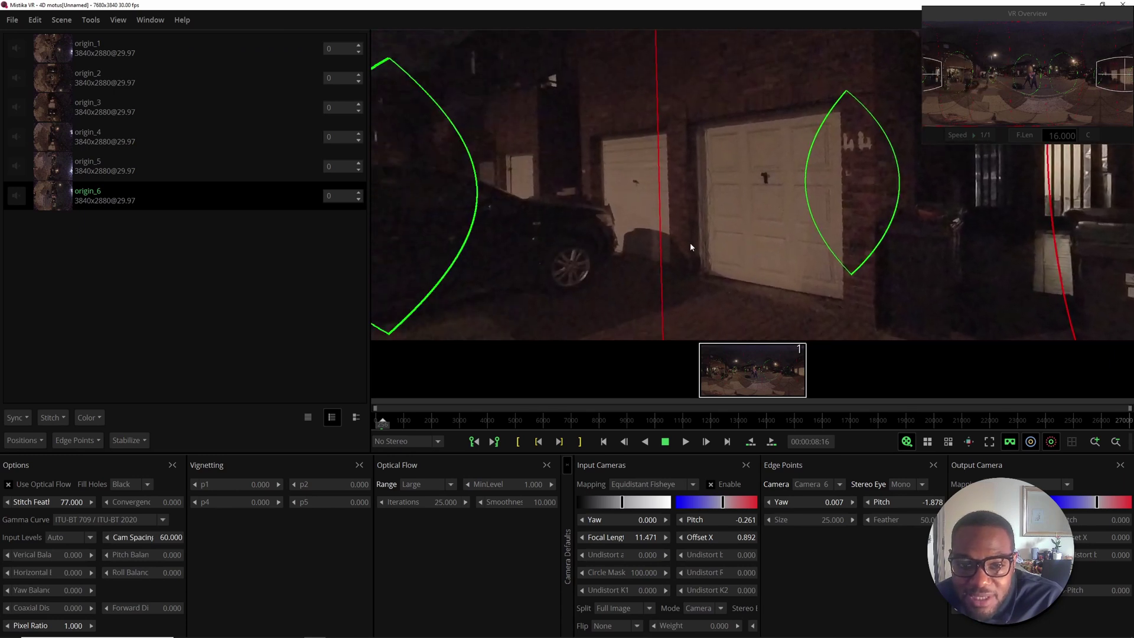
{"action": "left_click_drag", "start_coordinate": [590, 241], "coordinate": [645, 271]}
{"action": "left_click_drag", "start_coordinate": [509, 266], "coordinate": [788, 251]}
{"action": "left_click_drag", "start_coordinate": [410, 242], "coordinate": [773, 226]}
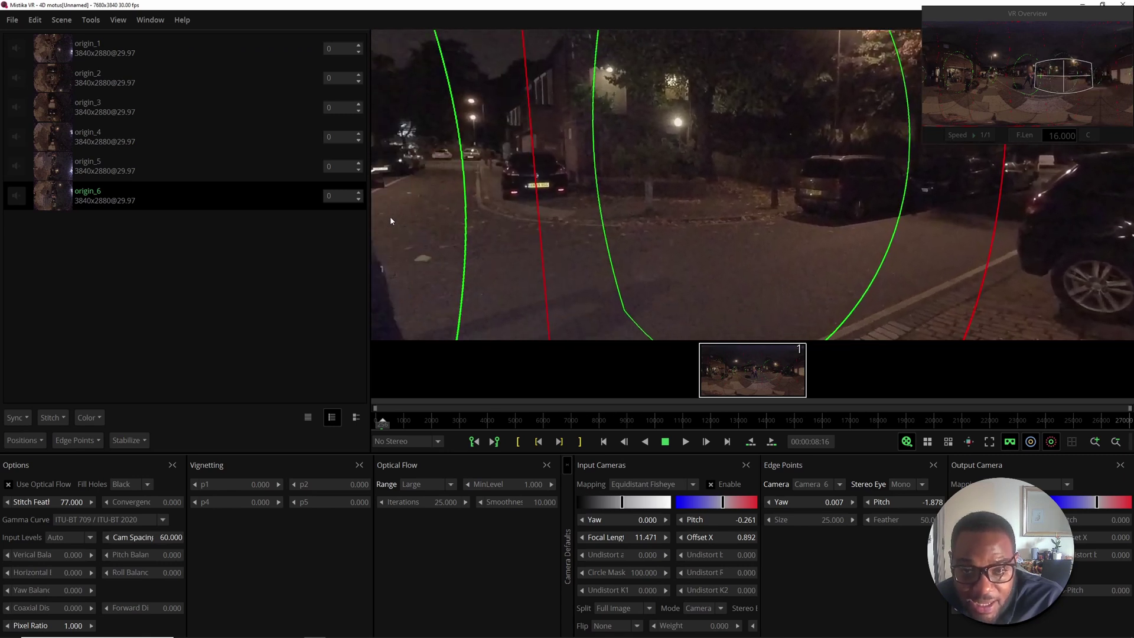
{"action": "left_click_drag", "start_coordinate": [389, 216], "coordinate": [714, 203]}
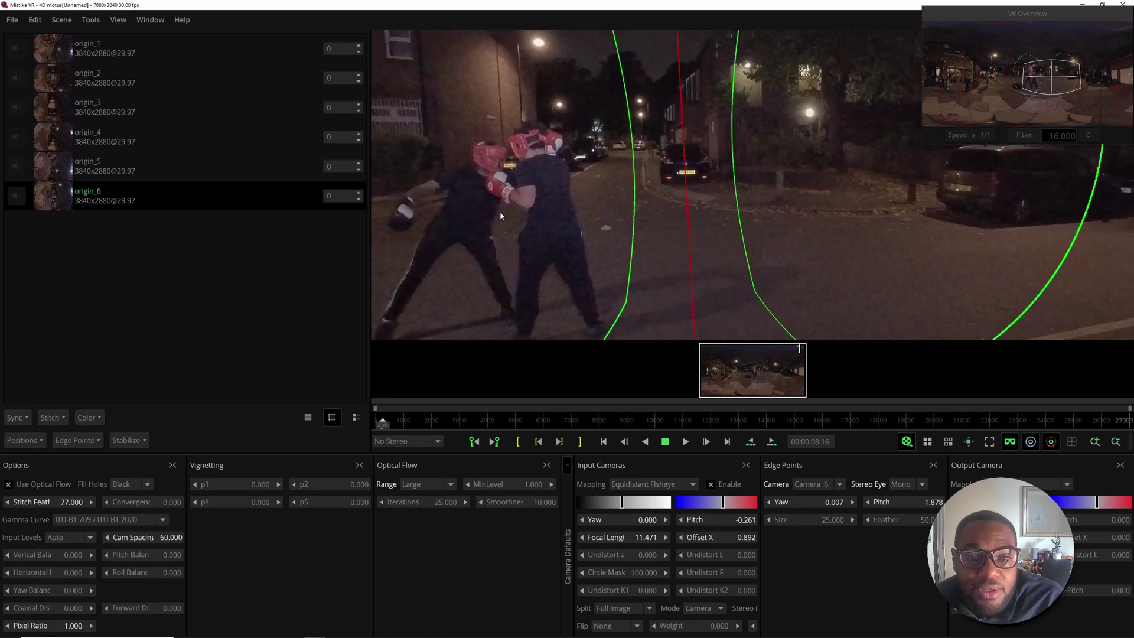
{"action": "left_click_drag", "start_coordinate": [499, 211], "coordinate": [691, 225]}
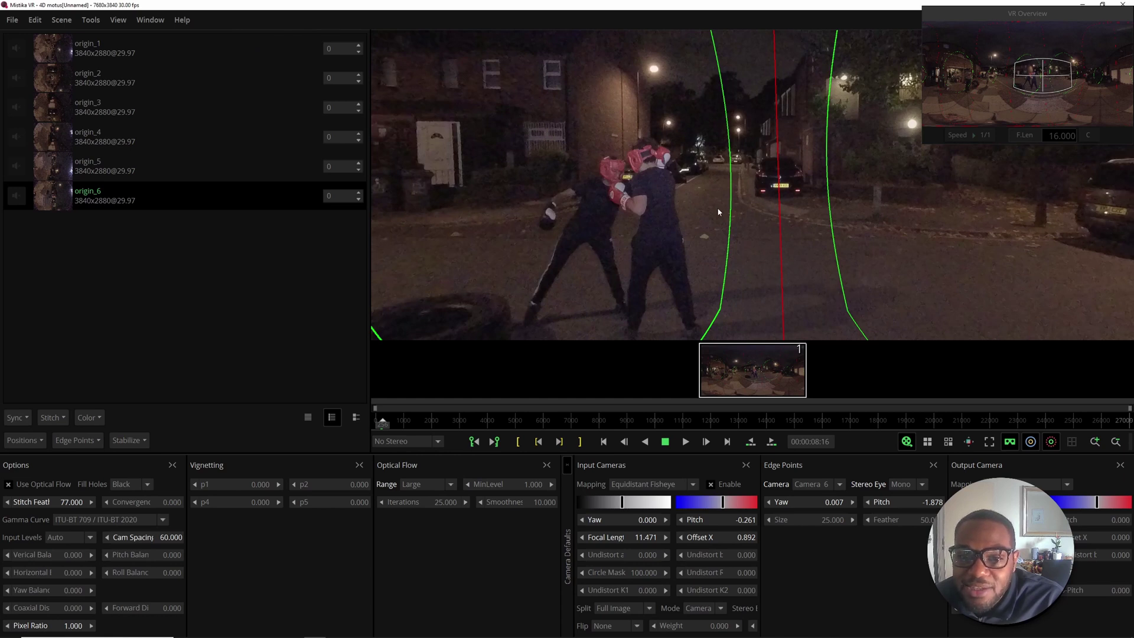
{"action": "left_click_drag", "start_coordinate": [719, 212], "coordinate": [862, 217]}
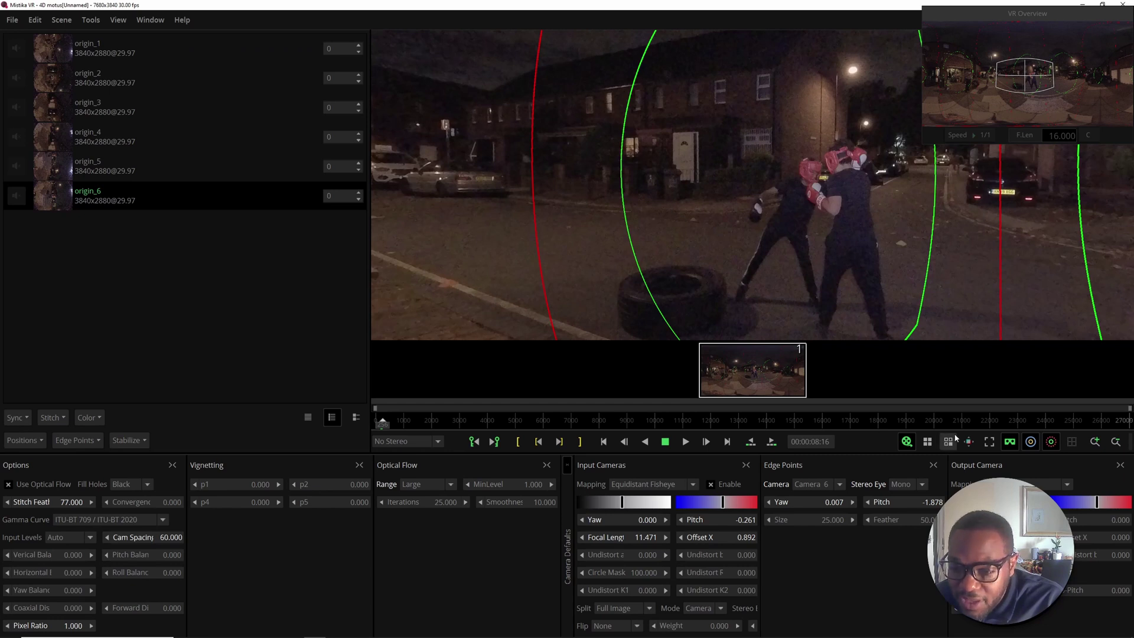
{"action": "left_click", "coordinate": [1008, 443]}
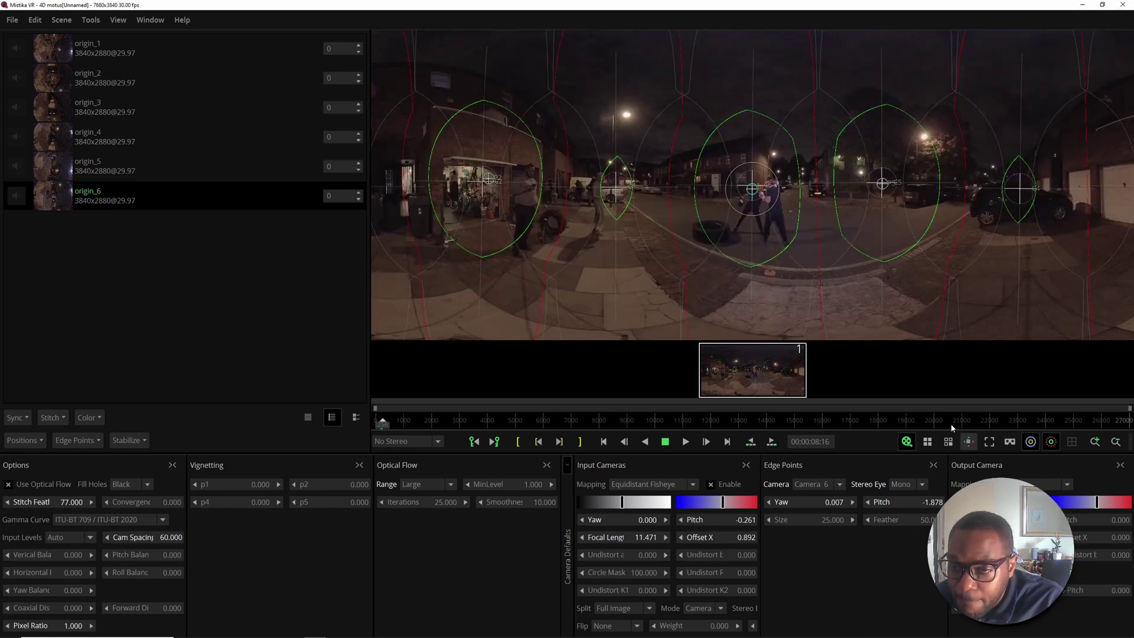
- Render the current shot as an MP4 movie with the audio included in the movie
{"action": "left_click", "coordinate": [11, 20]}
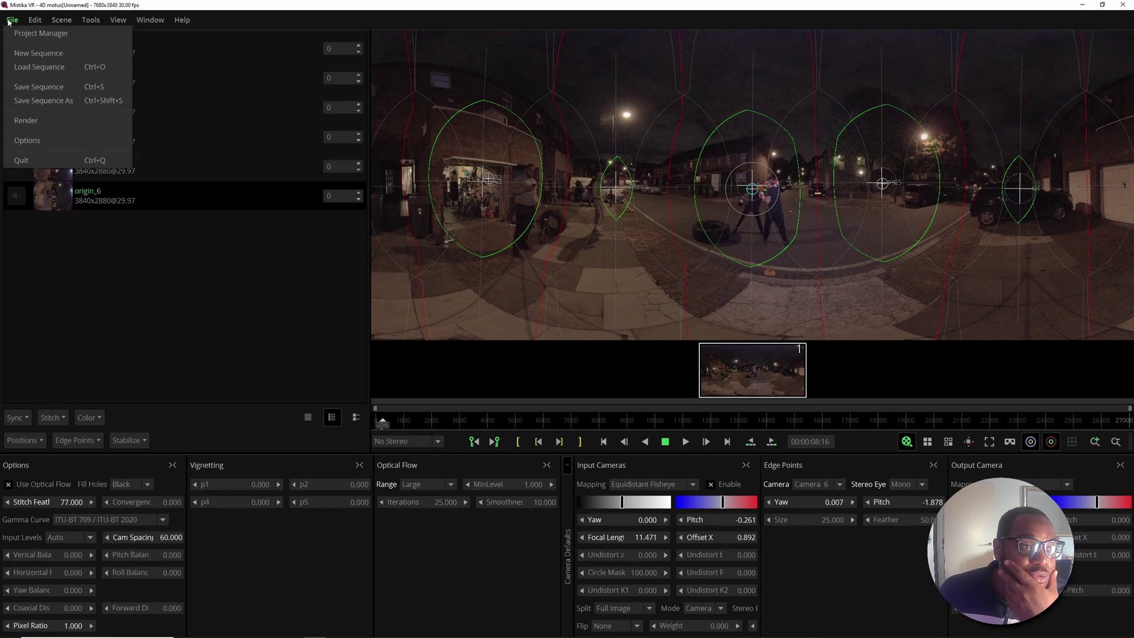
{"action": "left_click", "coordinate": [26, 120]}
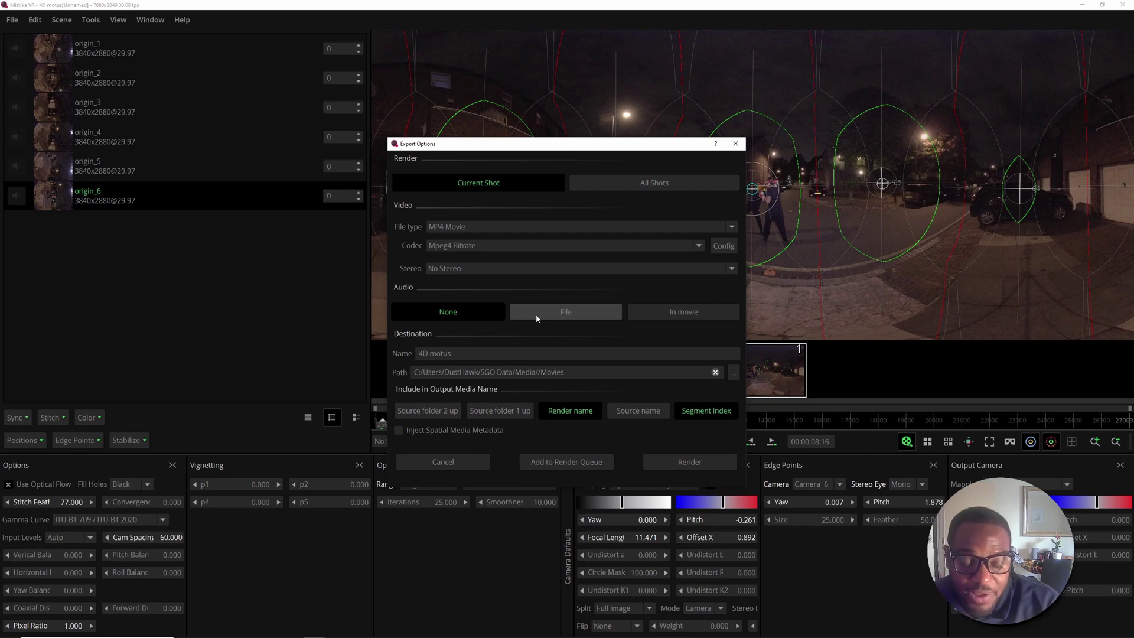
{"action": "left_click", "coordinate": [665, 317]}
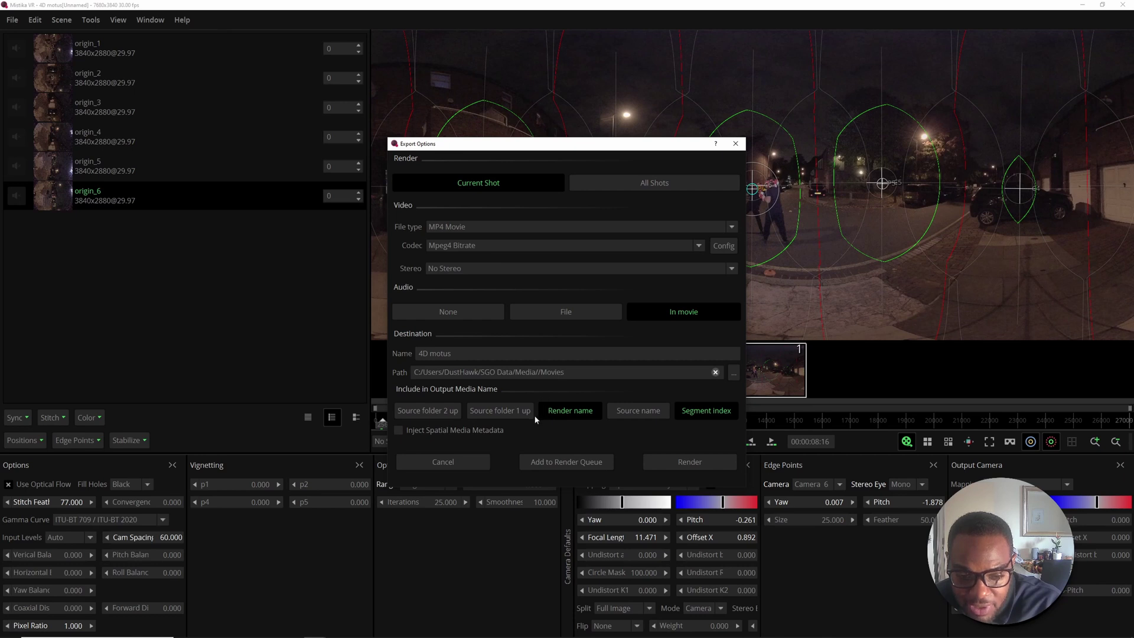
{"action": "left_click", "coordinate": [676, 463]}
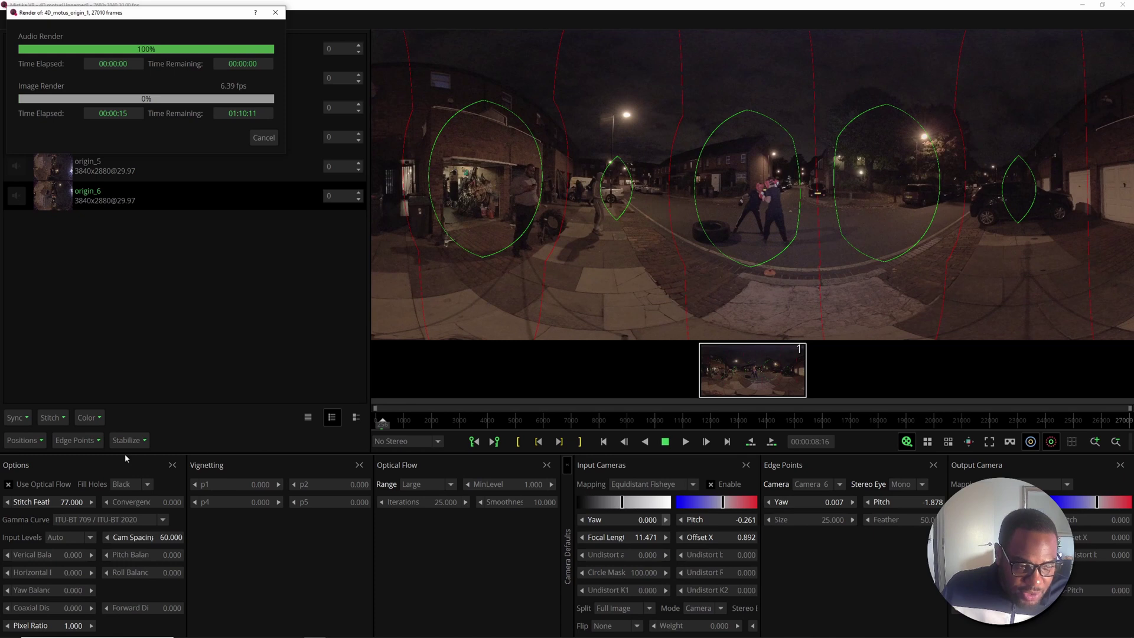
{"action": "left_click", "coordinate": [43, 442]}
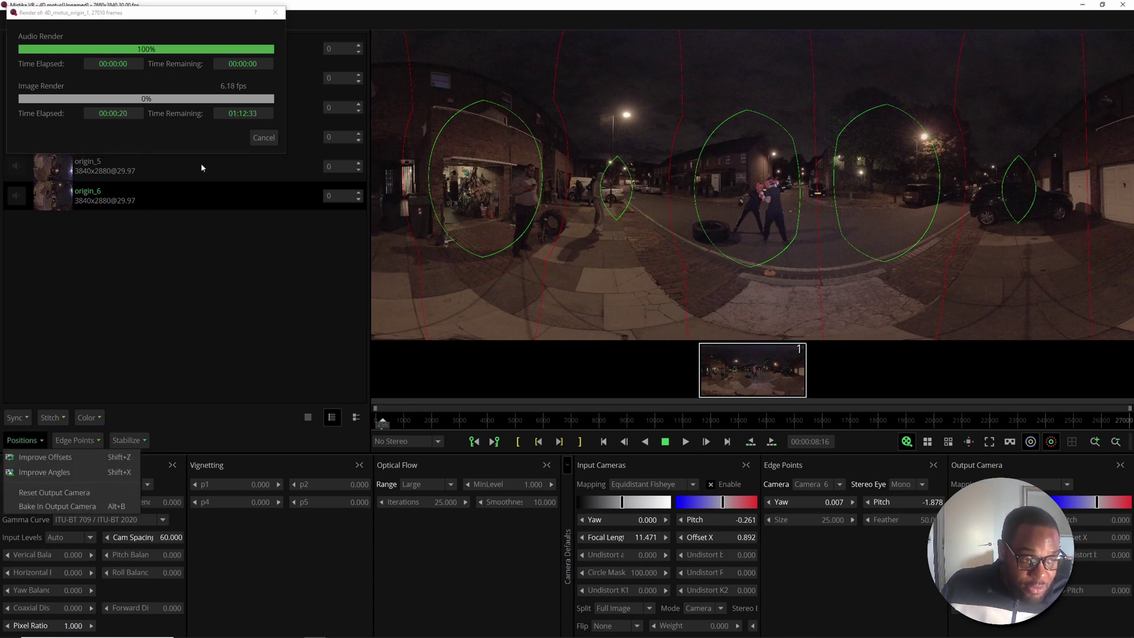
{"action": "left_click", "coordinate": [215, 361]}
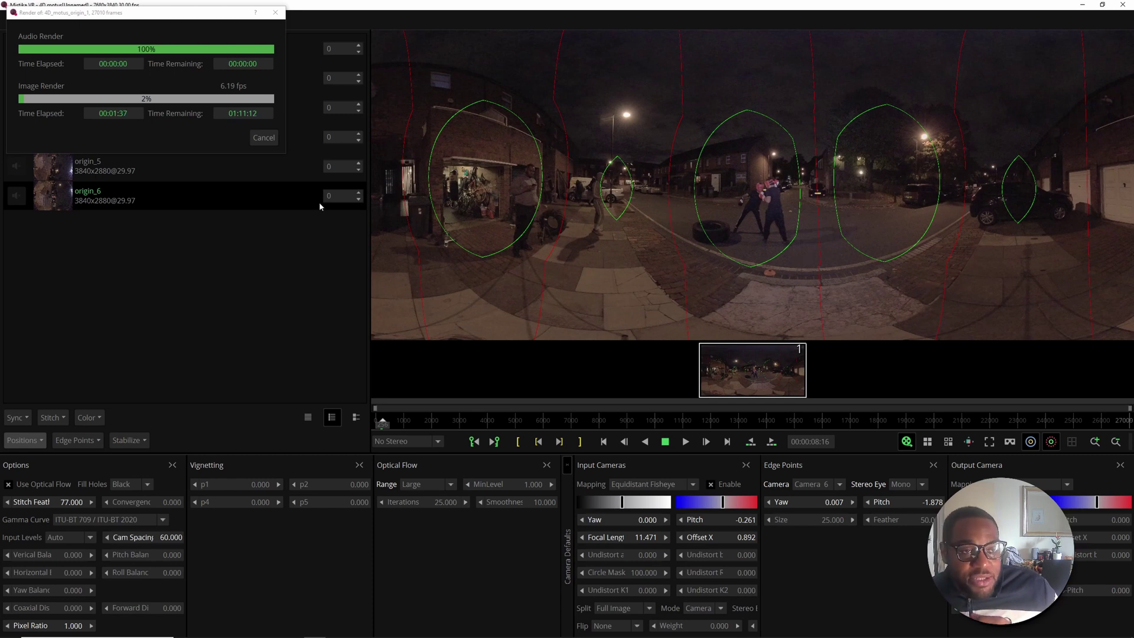
- Switch to Insta360 Stitcher and check the processing of the scene2.mp4 stitch job
{"action": "left_click", "coordinate": [1081, 6]}
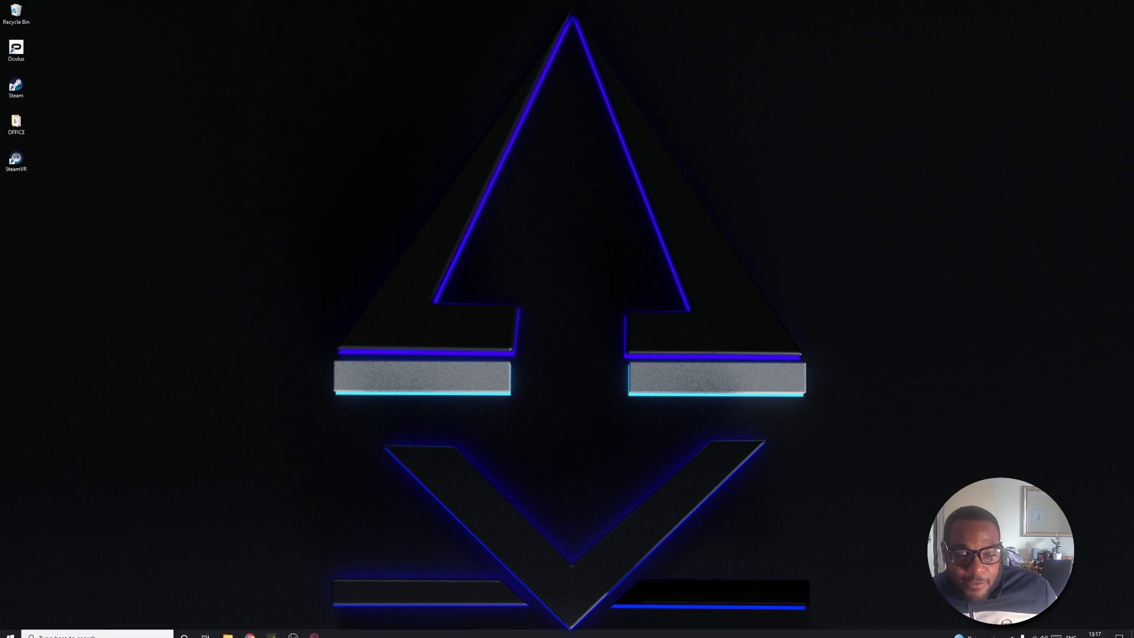
{"action": "left_click", "coordinate": [271, 629]}
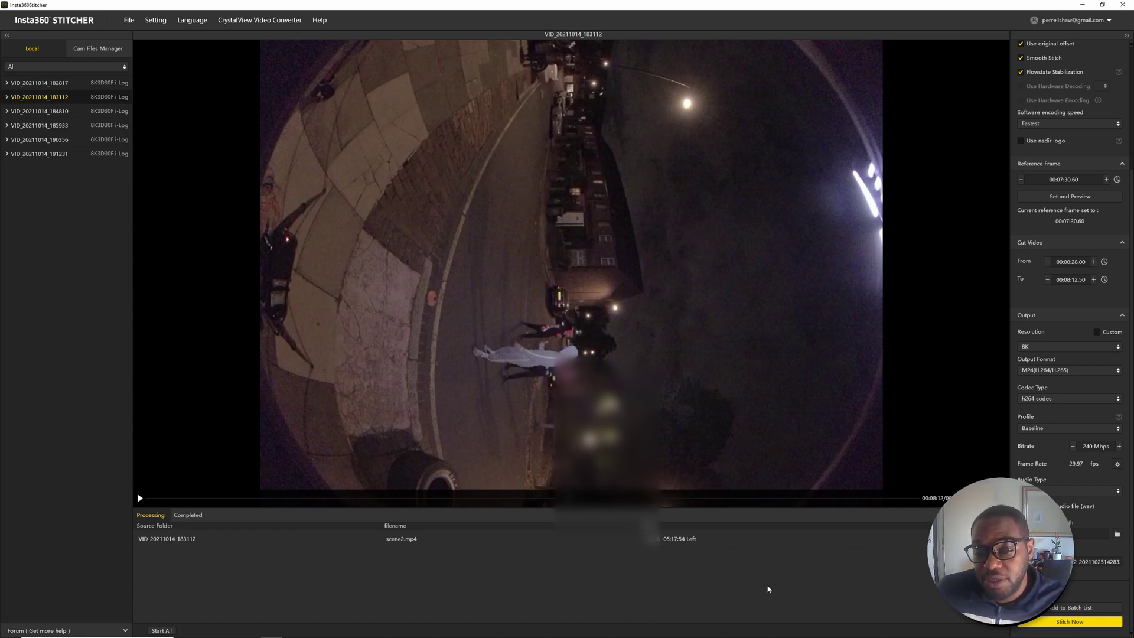
{"action": "left_click", "coordinate": [1082, 13]}
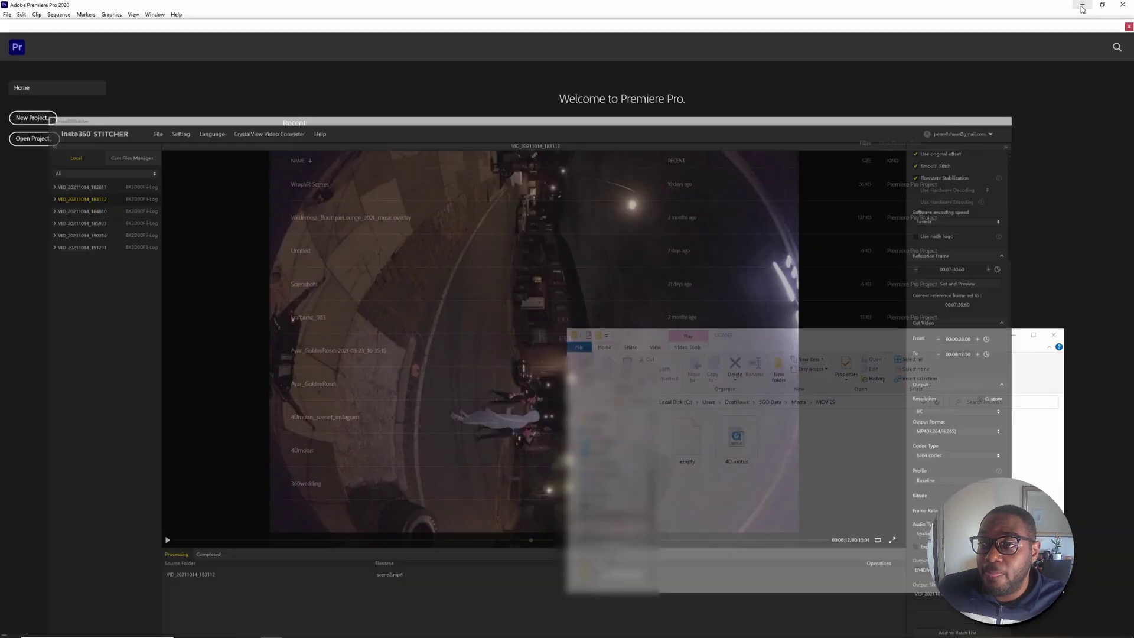
- Create a new Premiere Pro project named 4D motus in E:\4DMotus\Edited\Youtube
{"action": "left_click", "coordinate": [32, 118]}
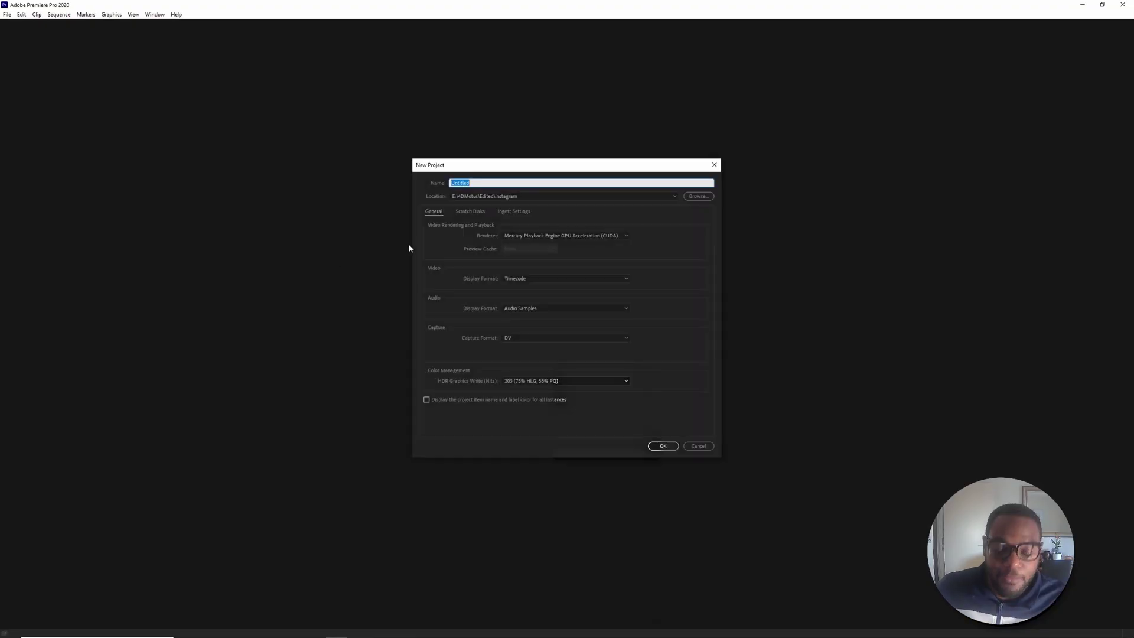
{"action": "type", "text": "4"}
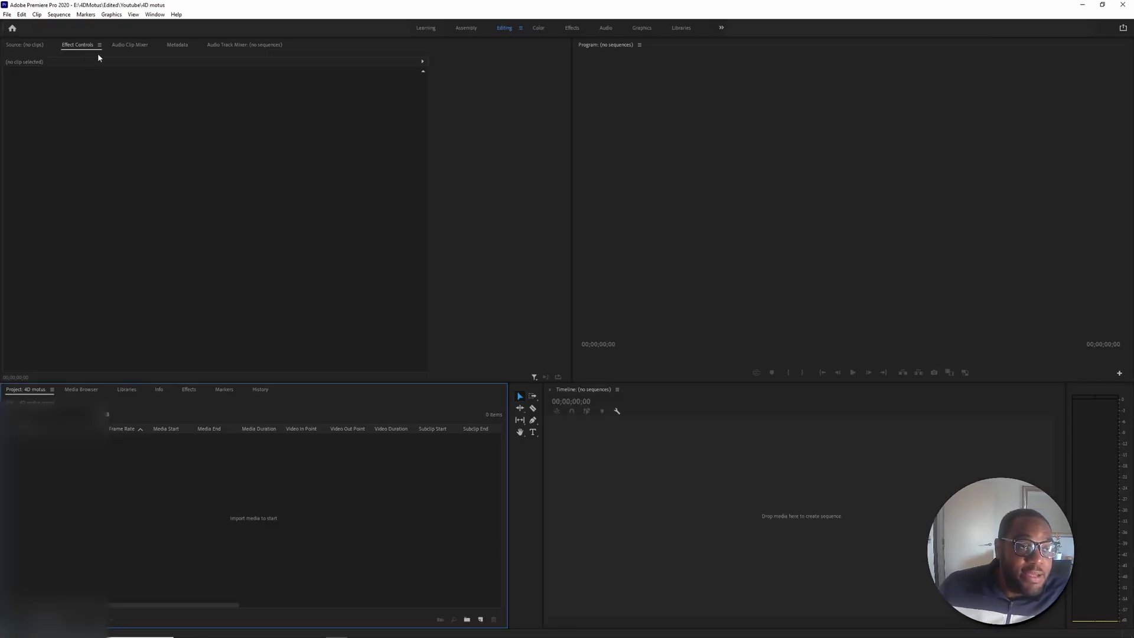
- Import 4D motus.mp4 with a matching sequence and delete its clip from the timeline
{"action": "left_click", "coordinate": [81, 390]}
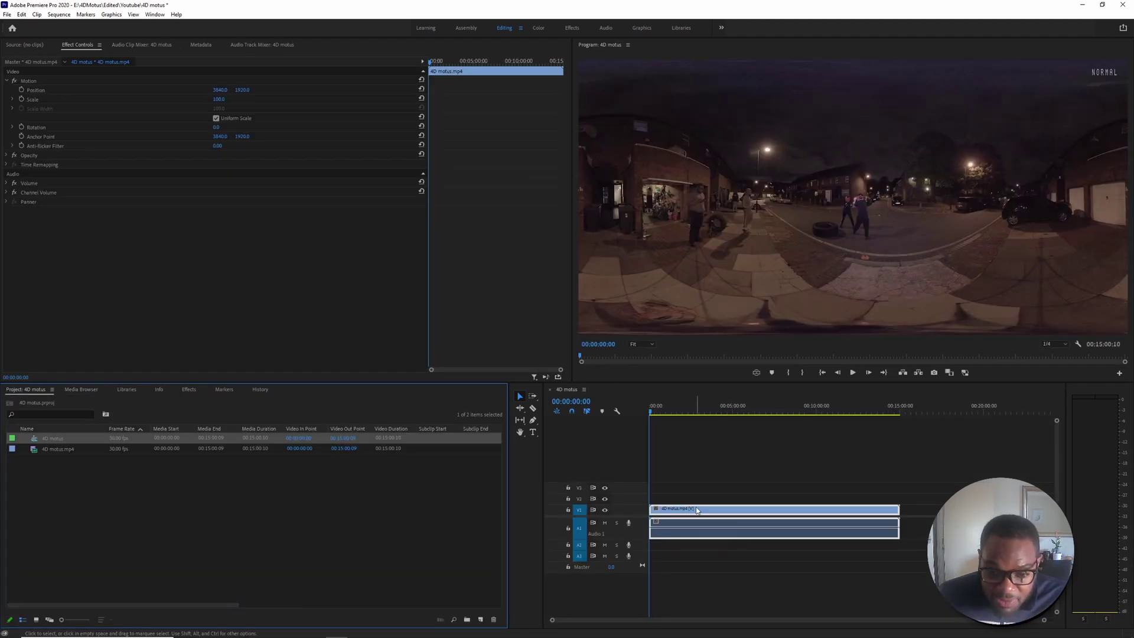
{"action": "key", "text": "Delete"}
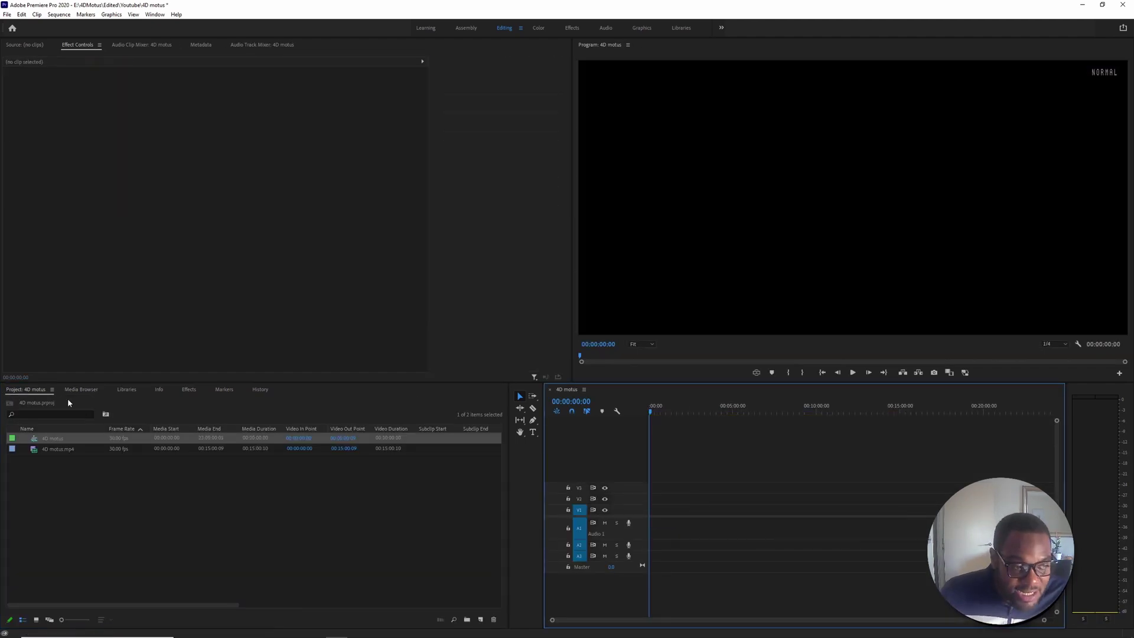
- Create a proxy for 4D motus.mp4 in QuickTime format with the 2K DNxHR 360 Mono Proxy preset, stored next to the original media
{"action": "right_click", "coordinate": [57, 448]}
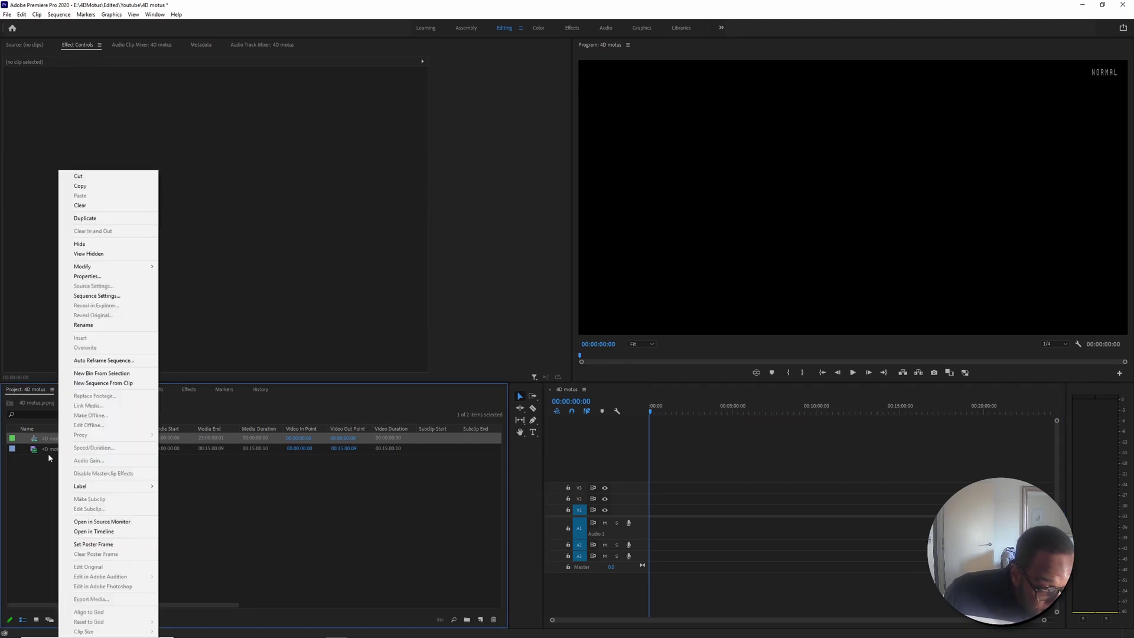
{"action": "left_click", "coordinate": [48, 452]}
{"action": "right_click", "coordinate": [48, 452]}
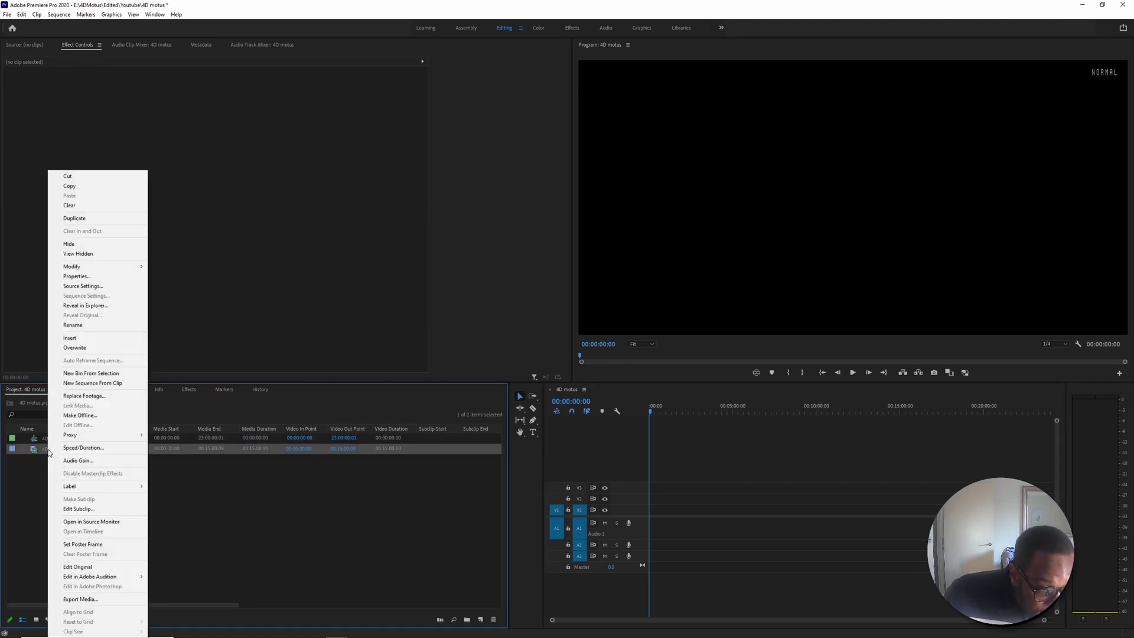
{"action": "mouse_move", "coordinate": [82, 435]}
{"action": "left_click", "coordinate": [184, 436]}
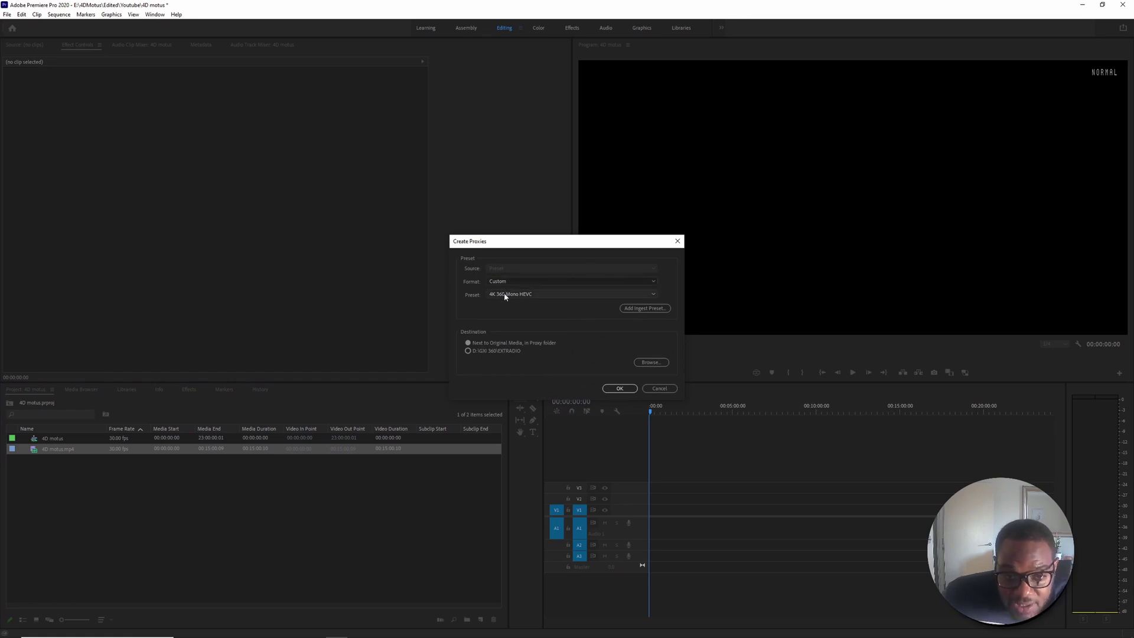
{"action": "scroll", "coordinate": [508, 296], "scroll_direction": "down", "scroll_amount": 1}
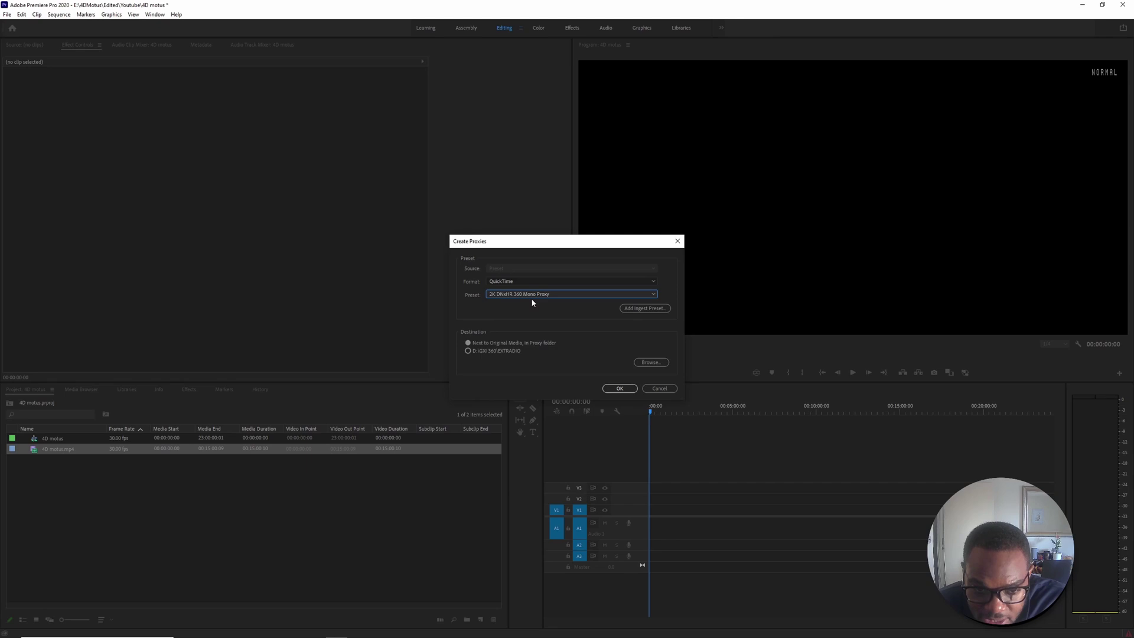
{"action": "left_click", "coordinate": [617, 389]}
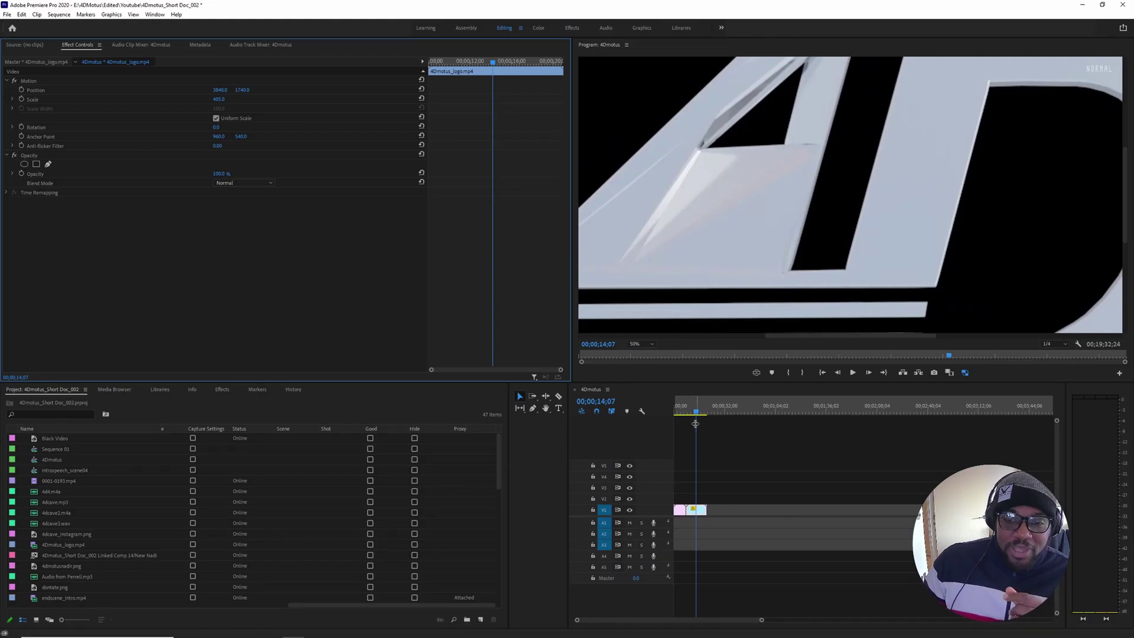
- Move the playhead to 00;00;32;03 and check the proxy status of the project's media files
{"action": "left_click_drag", "start_coordinate": [700, 413], "coordinate": [727, 415]}
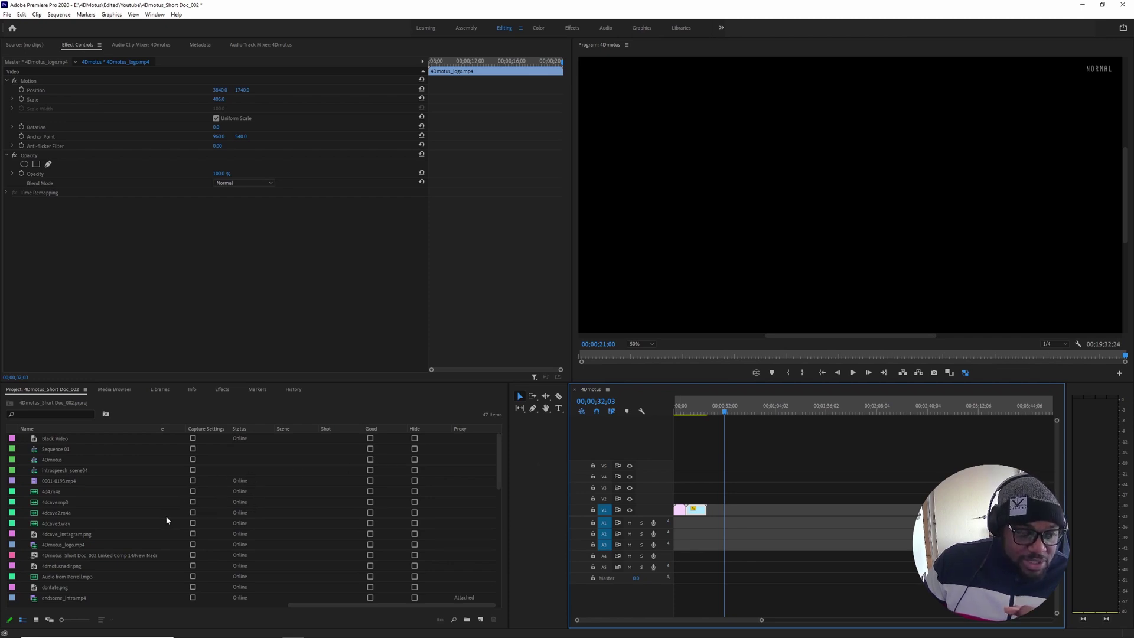
{"action": "scroll", "coordinate": [145, 517], "scroll_direction": "down", "scroll_amount": 10}
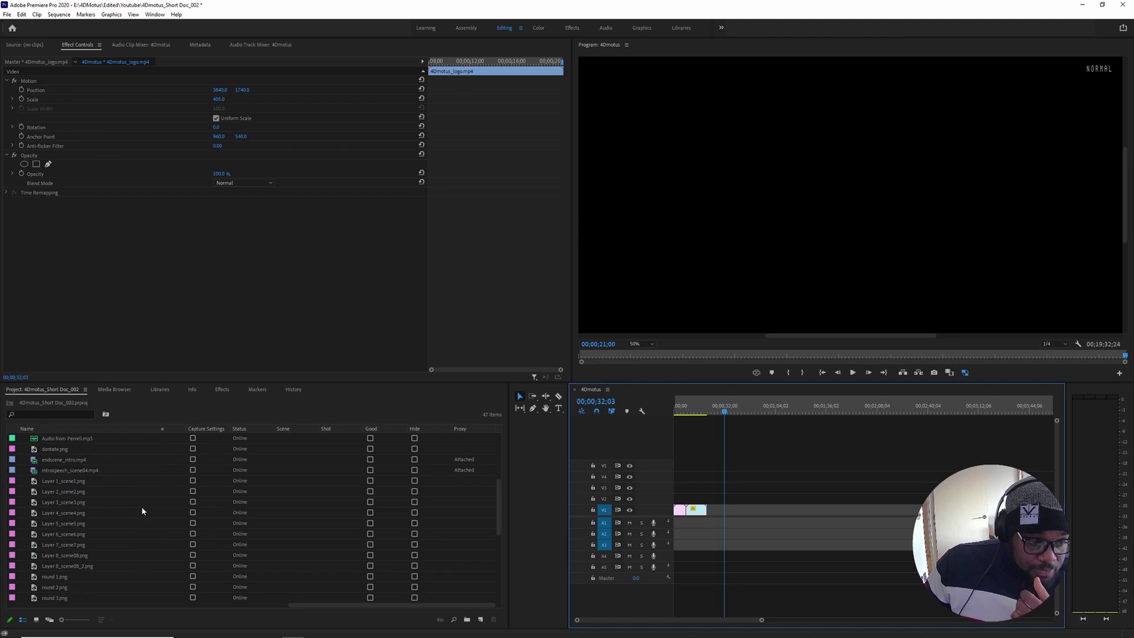
{"action": "scroll", "coordinate": [143, 516], "scroll_direction": "down", "scroll_amount": 3}
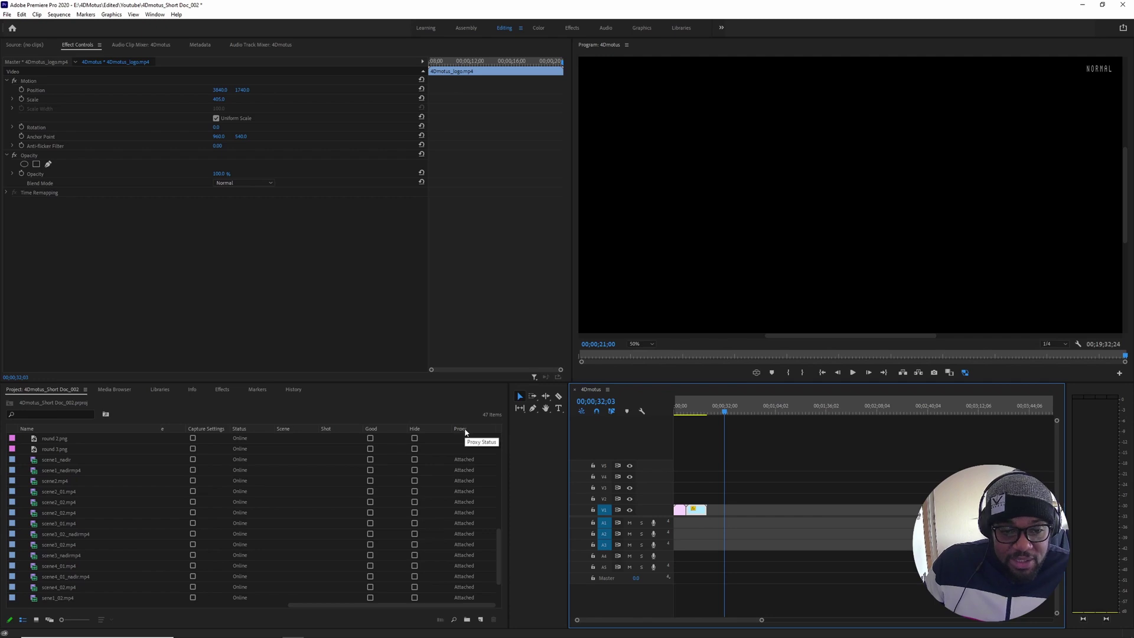
{"action": "scroll", "coordinate": [465, 472], "scroll_direction": "down", "scroll_amount": 1}
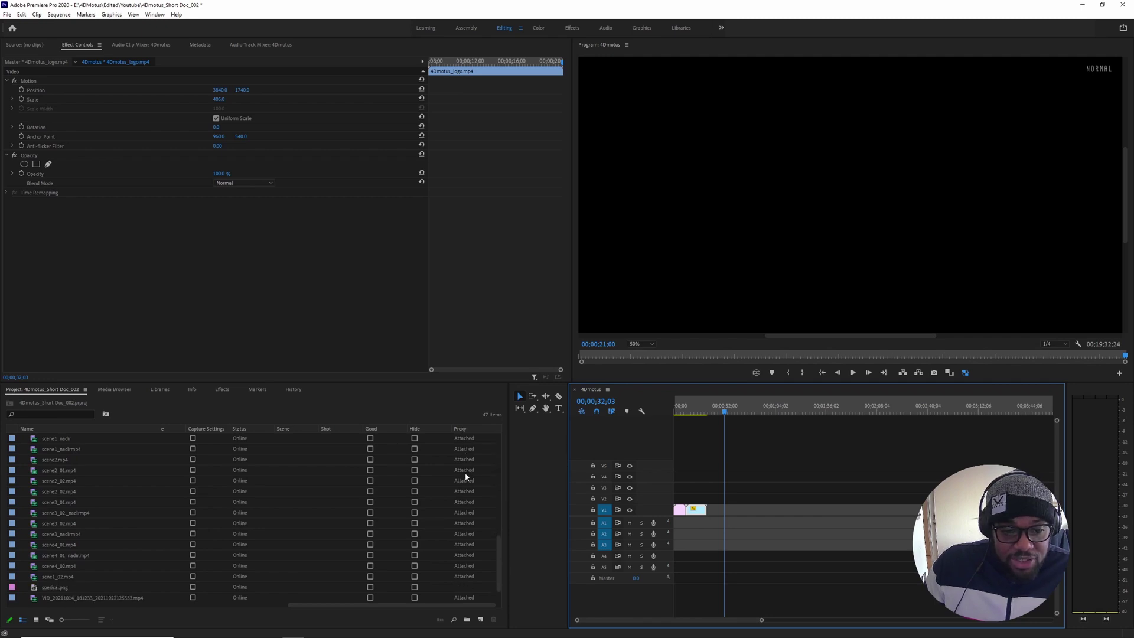
{"action": "scroll", "coordinate": [465, 473], "scroll_direction": "up", "scroll_amount": 1}
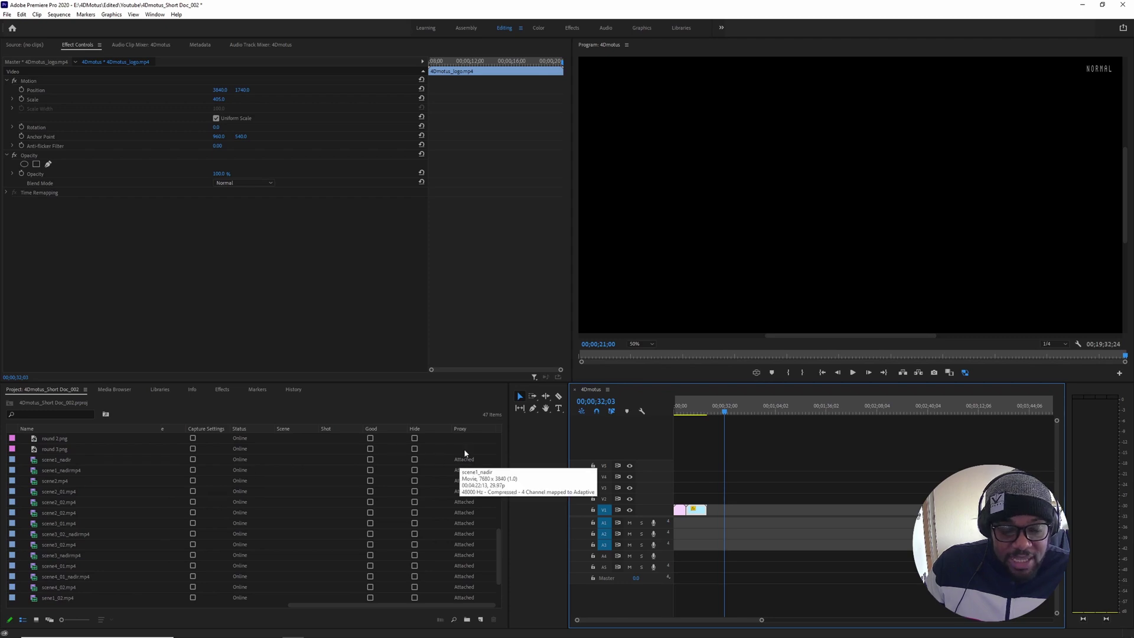
- Search the project's metadata display properties for proxy and accept the dialog with Proxy enabled
{"action": "right_click", "coordinate": [479, 430]}
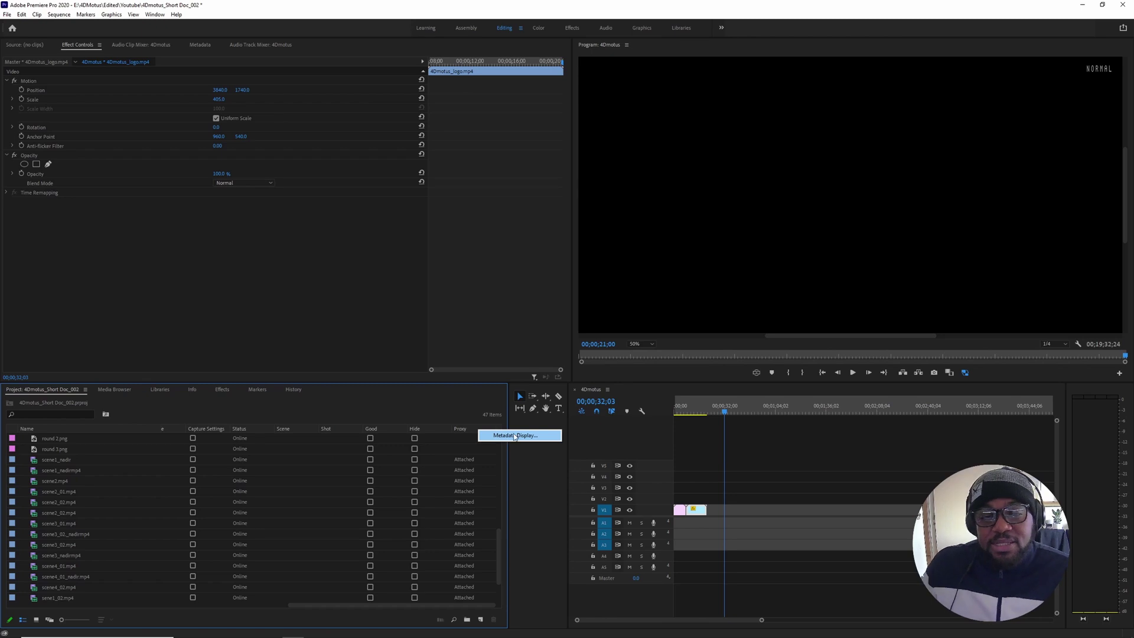
{"action": "left_click", "coordinate": [515, 435]}
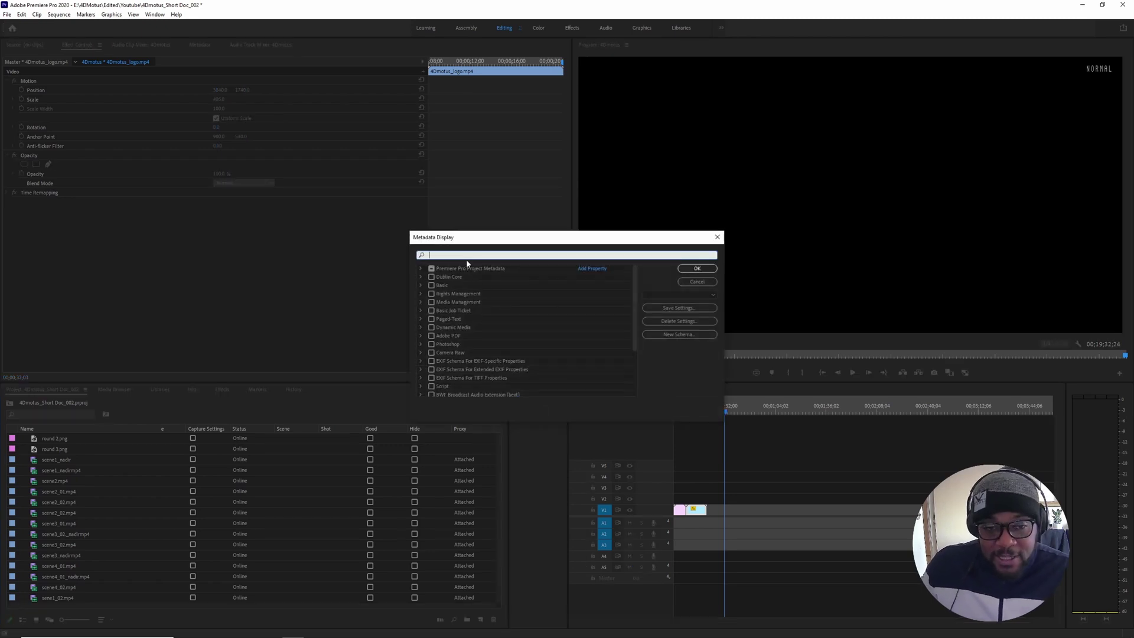
{"action": "type", "text": "pro"}
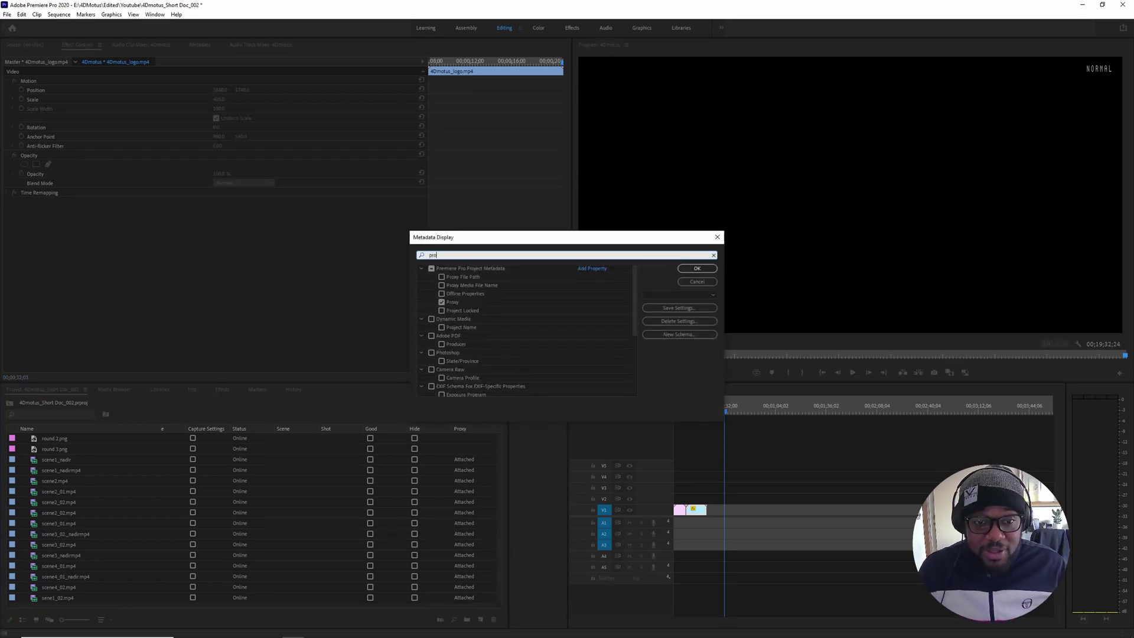
{"action": "type", "text": "xy"}
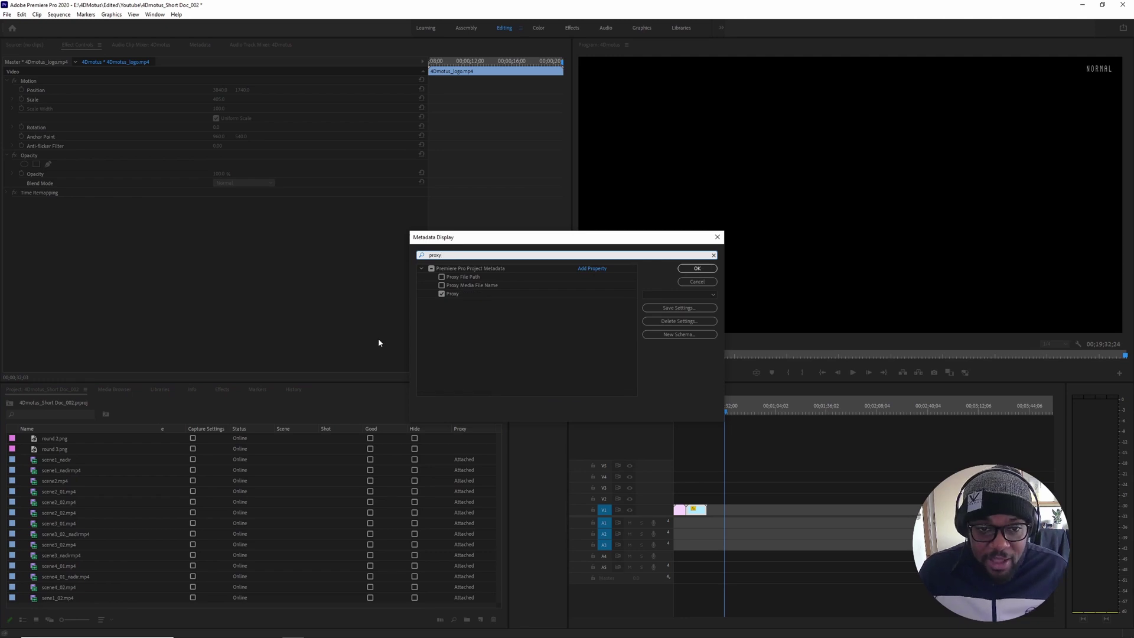
{"action": "left_click", "coordinate": [697, 268]}
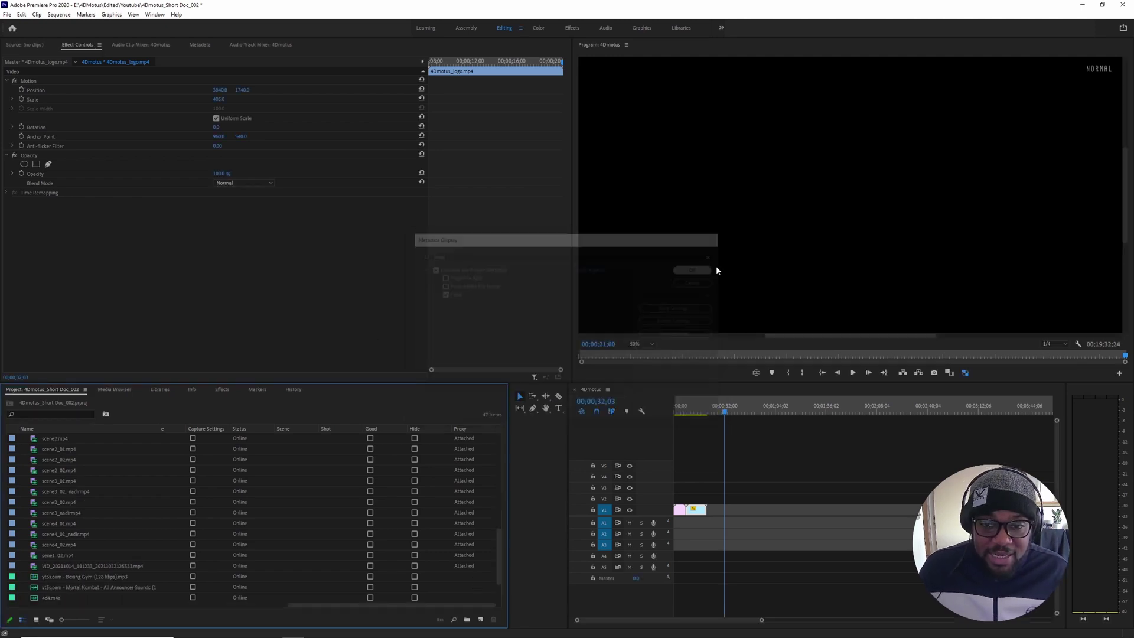
- Place scene3_01.mp4 on track V1 near 00;00;32;03, after the logo clip, and expand its audio track
{"action": "scroll", "coordinate": [434, 507], "scroll_direction": "down", "scroll_amount": 2}
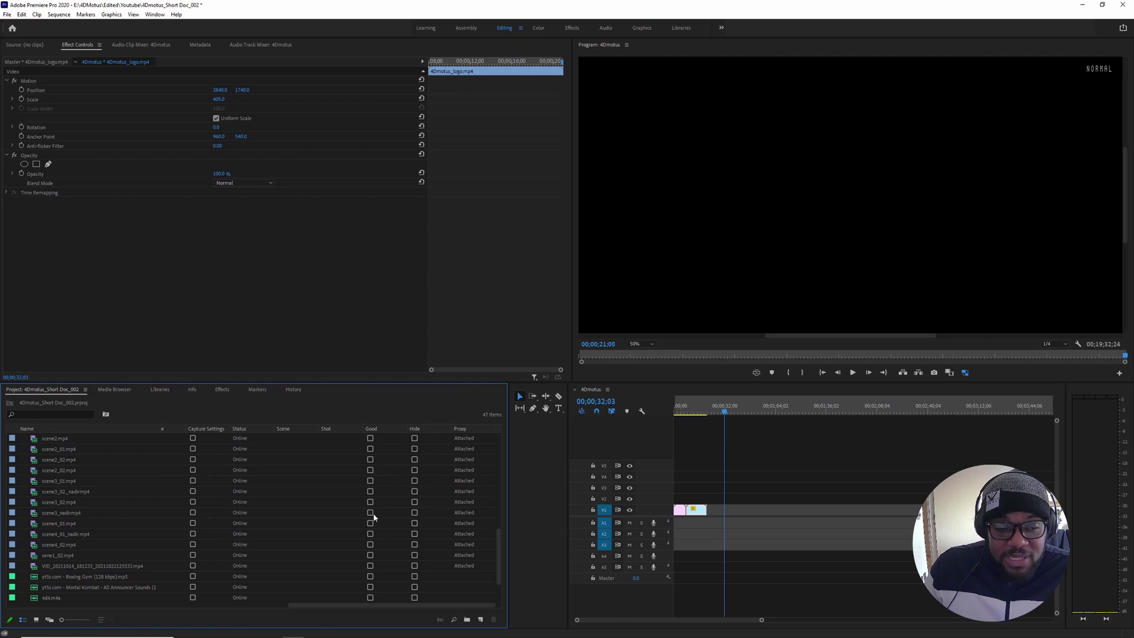
{"action": "left_click_drag", "start_coordinate": [112, 481], "coordinate": [724, 514]}
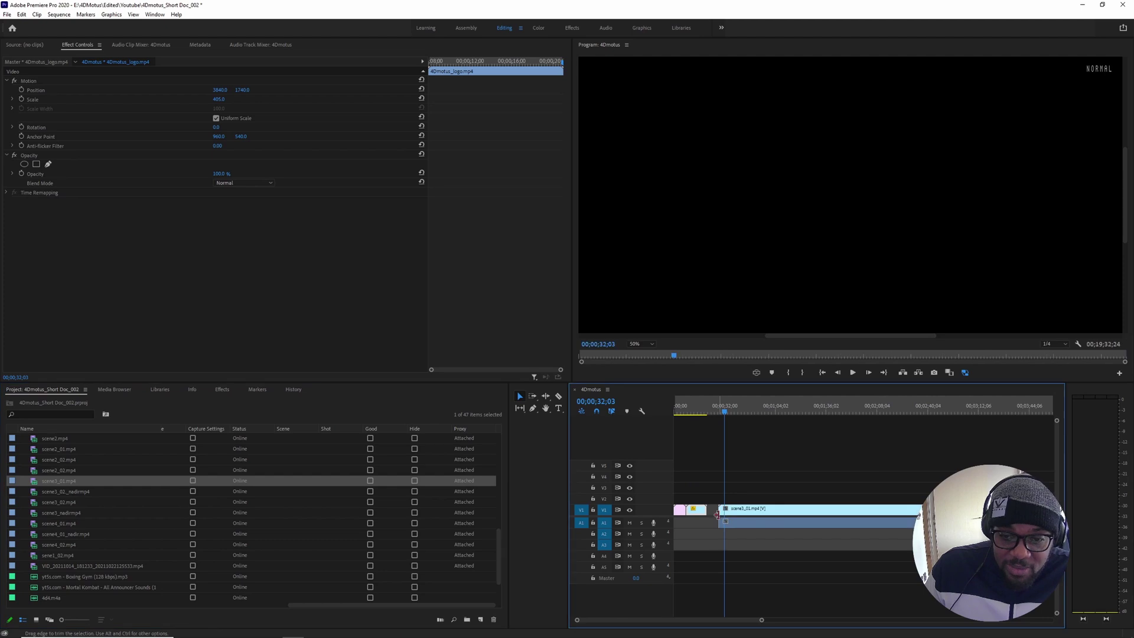
{"action": "left_click_drag", "start_coordinate": [655, 567], "coordinate": [654, 568]}
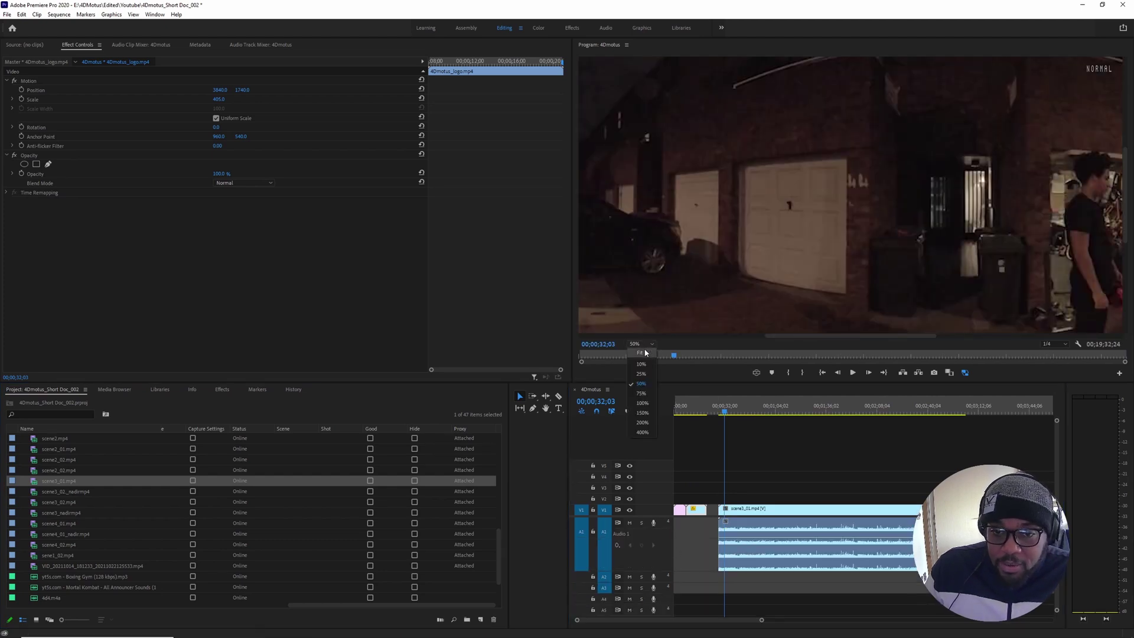
- Set the program monitor zoom to Fit and move the playhead to 00;00;53;03
{"action": "left_click", "coordinate": [645, 344]}
{"action": "left_click", "coordinate": [643, 353]}
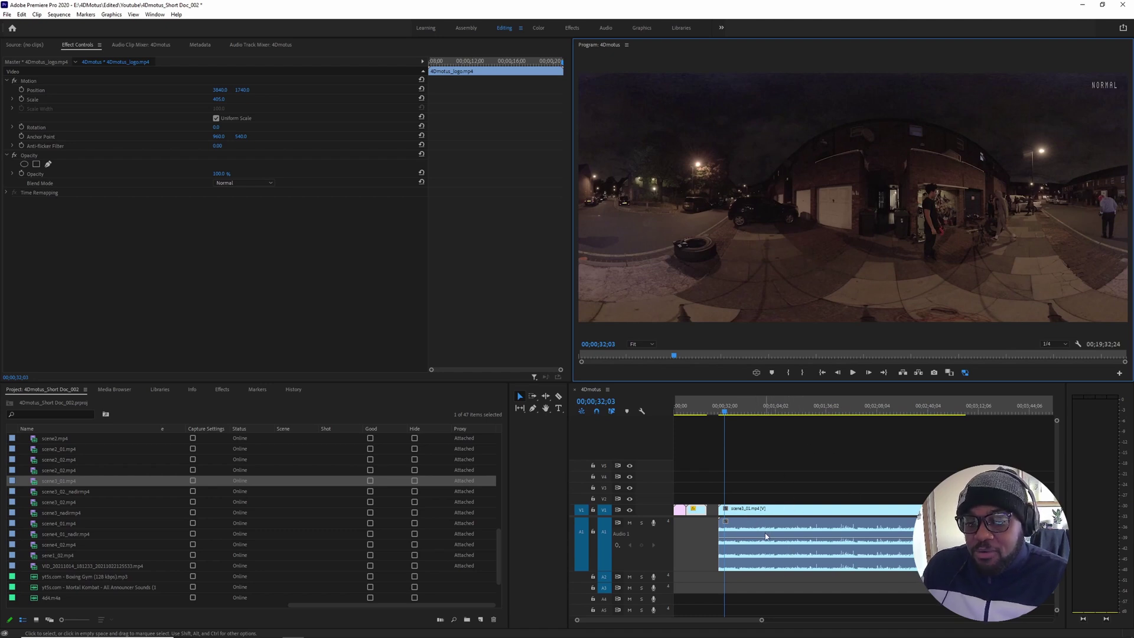
{"action": "left_click", "coordinate": [758, 408]}
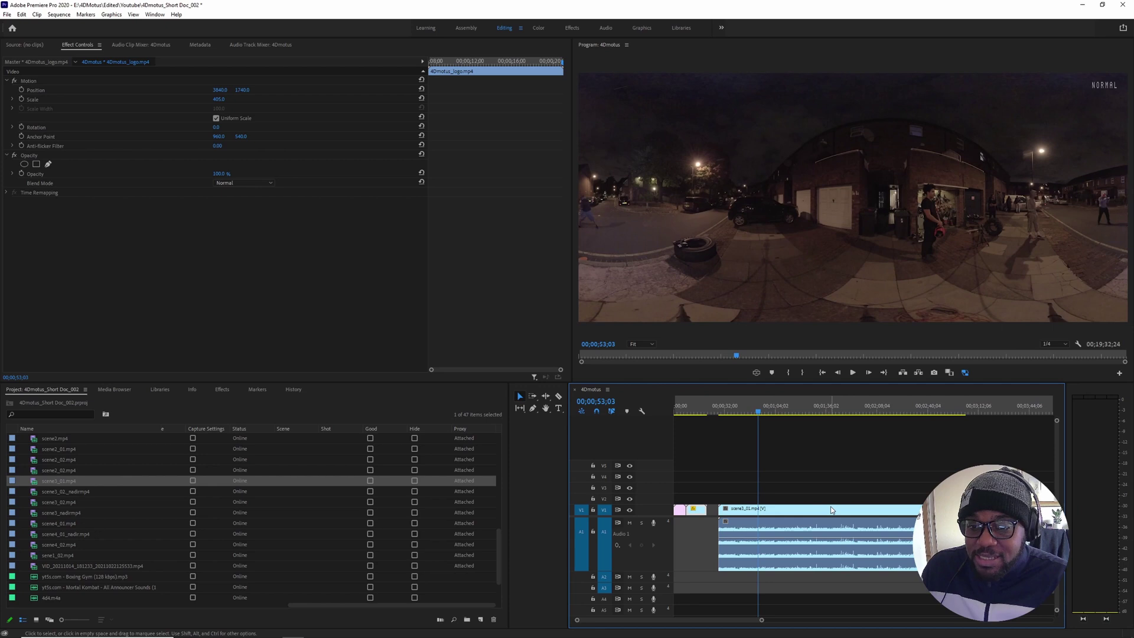
- Find the VR effects and apply GoPro VR Horizon to the scene3_01.mp4 clip
{"action": "left_click", "coordinate": [222, 391]}
{"action": "left_click", "coordinate": [52, 402]}
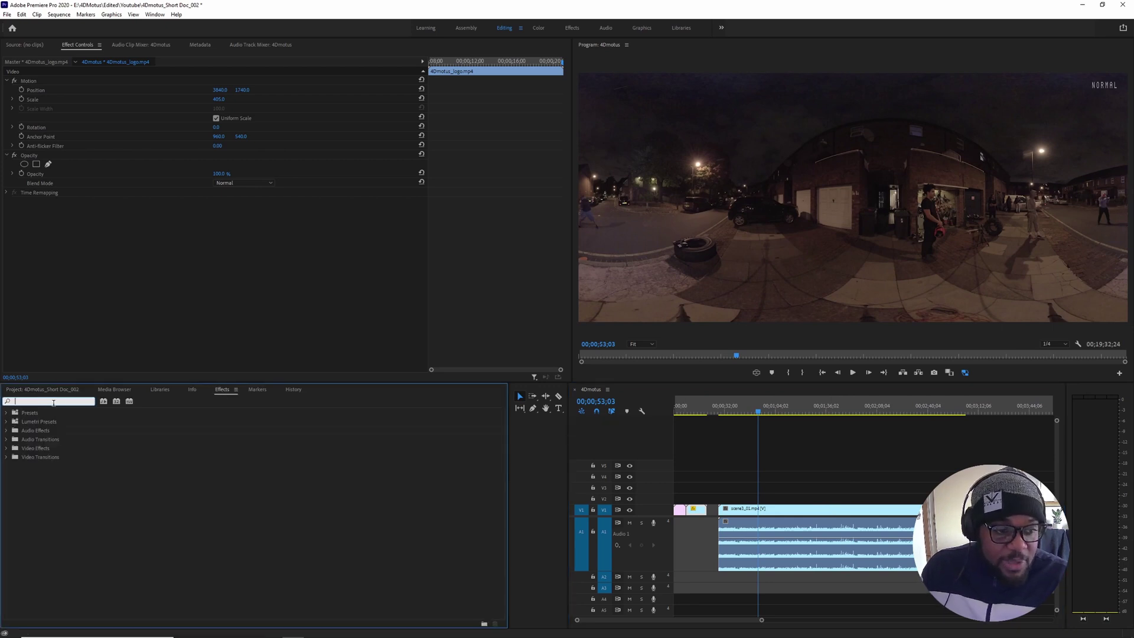
{"action": "type", "text": "vr"}
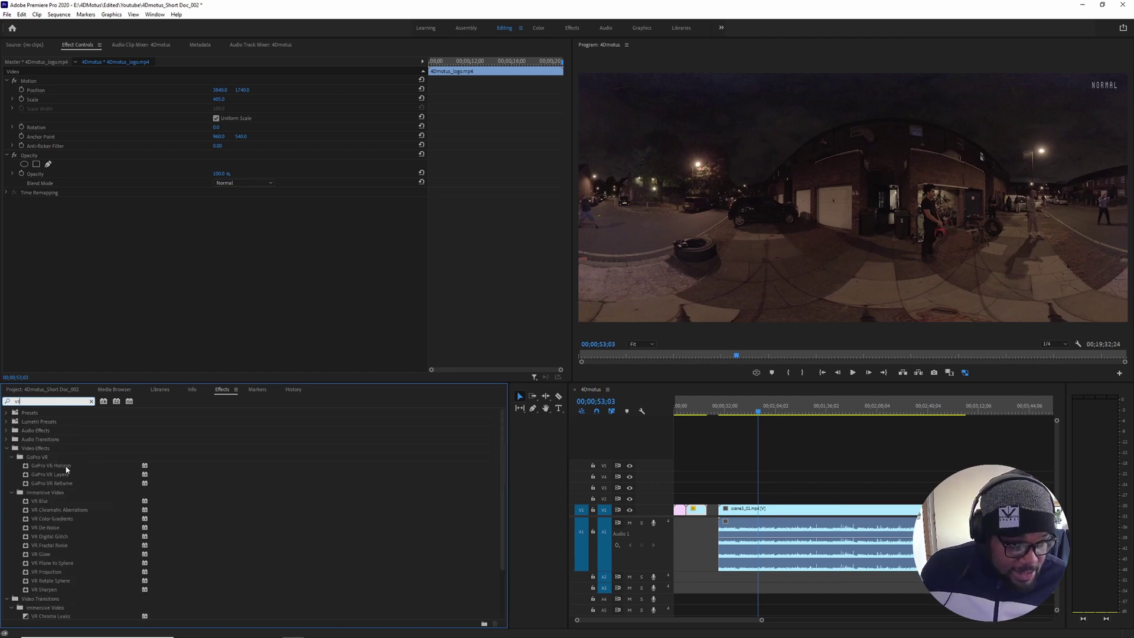
{"action": "left_click_drag", "start_coordinate": [65, 467], "coordinate": [781, 511]}
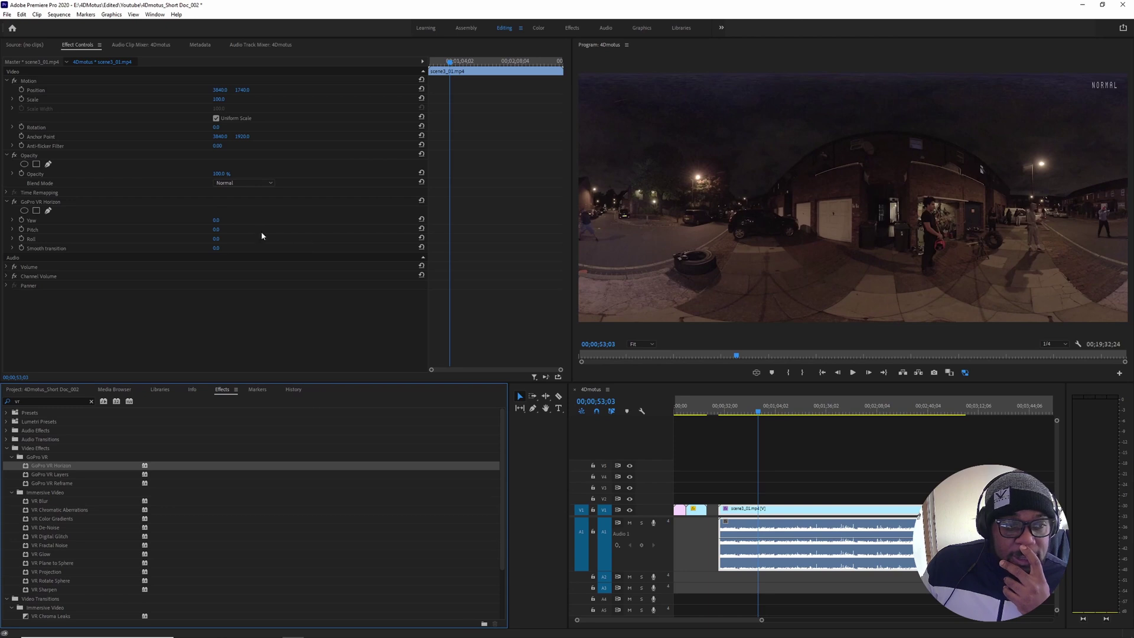
- Set the GoPro VR Horizon yaw on the scene3_01.mp4 clip to 180 degrees
{"action": "left_click", "coordinate": [217, 219]}
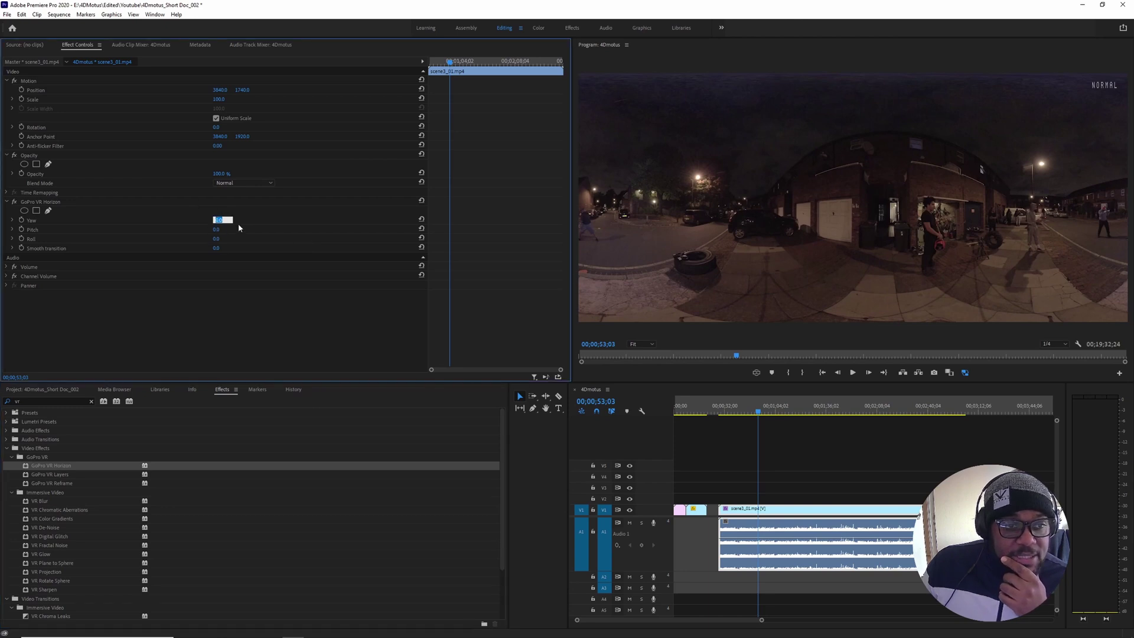
{"action": "type", "text": "109"}
{"action": "key", "text": "Return"}
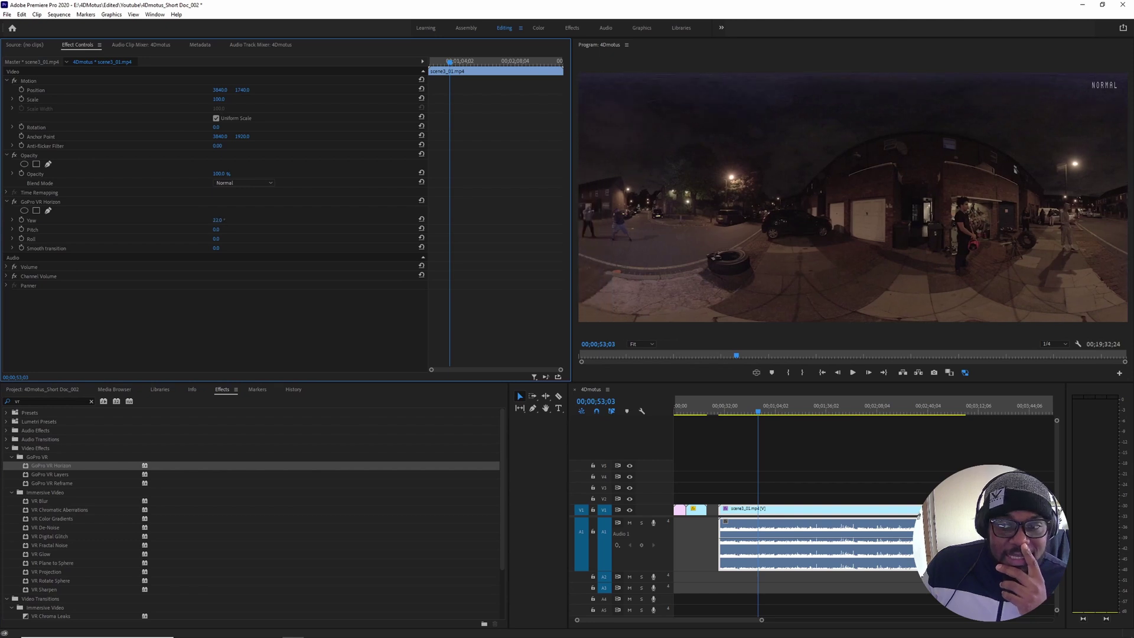
{"action": "left_click_drag", "start_coordinate": [219, 220], "coordinate": [263, 219]}
{"action": "left_click", "coordinate": [218, 220]}
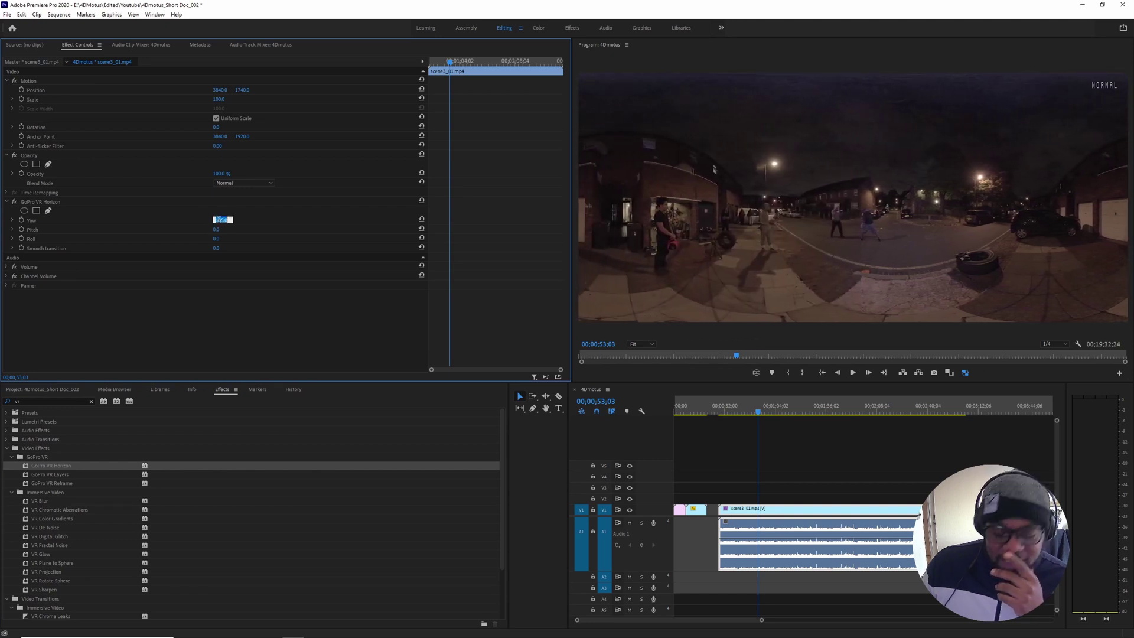
{"action": "type", "text": "180"}
{"action": "key", "text": "Return"}
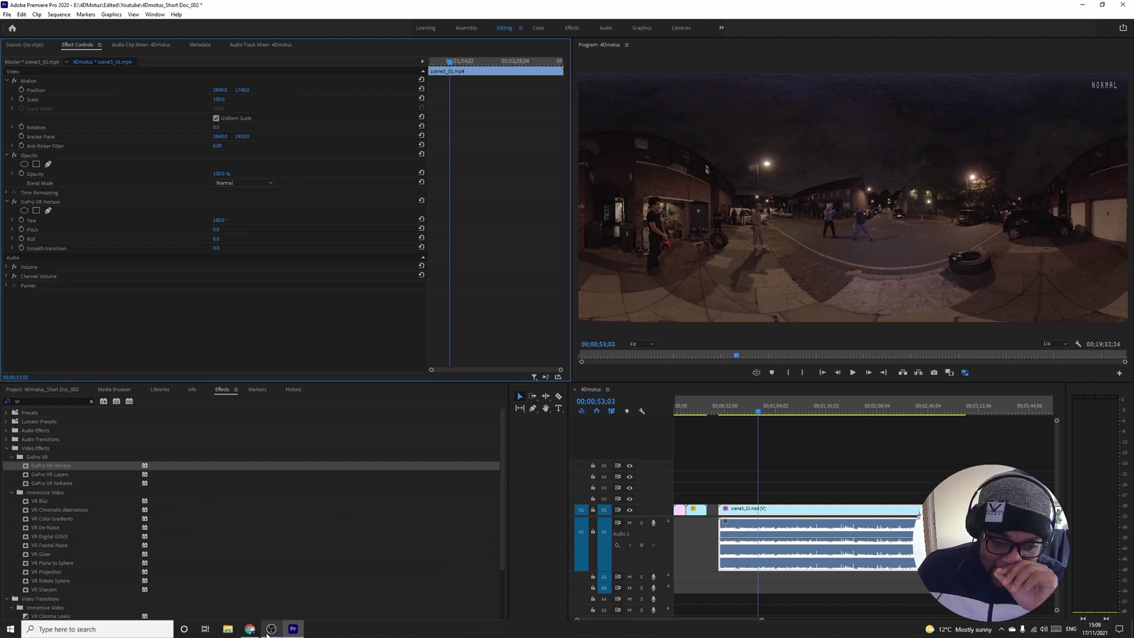
- Find and launch Photoshop
{"action": "key", "text": "super"}
{"action": "type", "text": "photoshop"}
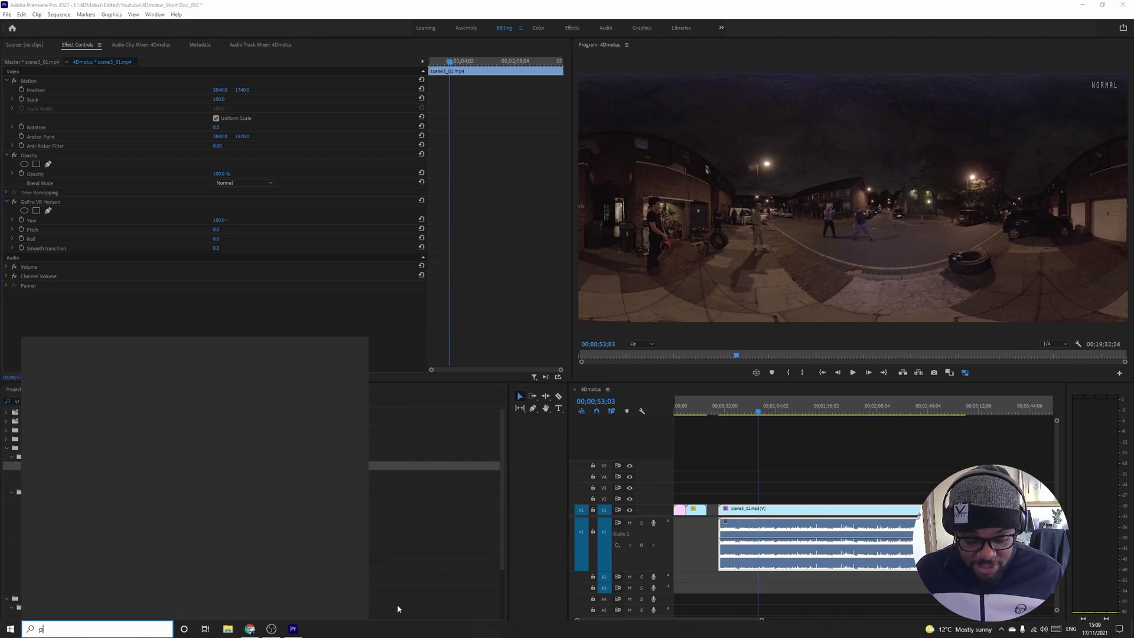
{"action": "key", "text": "Return"}
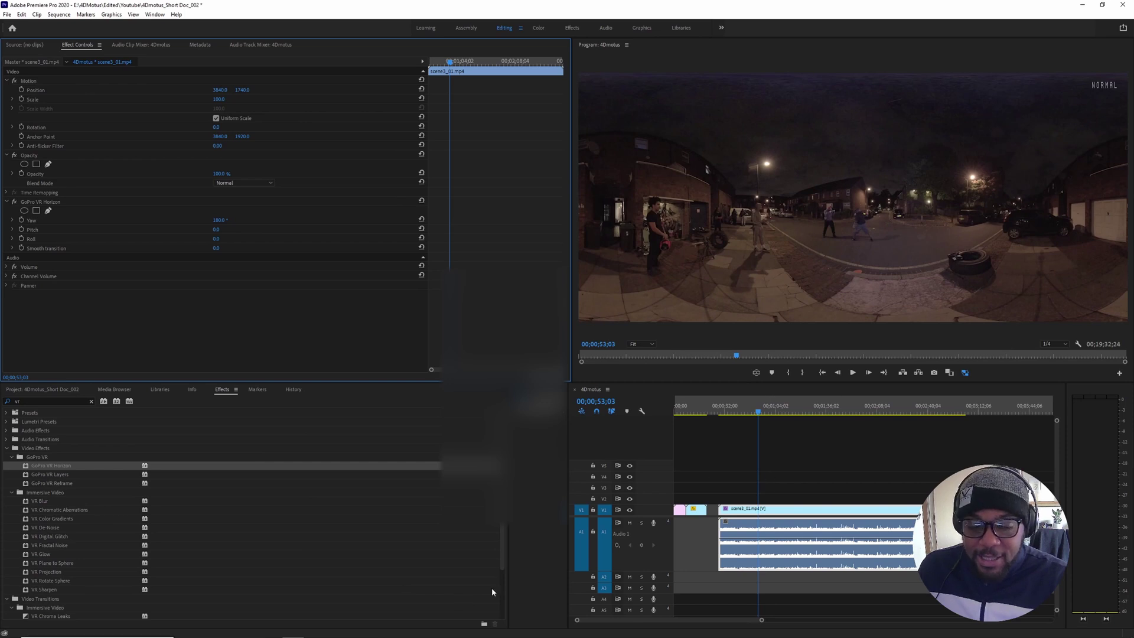
- Export the current Premiere Pro frame as a still named nadir001_tutorial into the Patches folder
{"action": "left_click", "coordinate": [934, 374]}
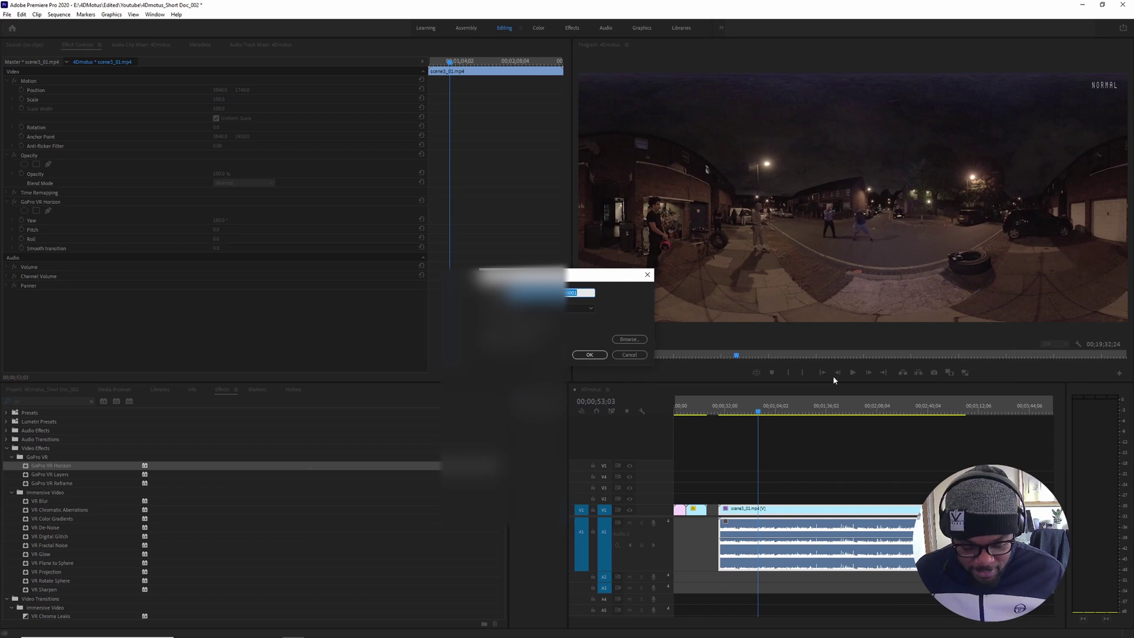
{"action": "key", "text": "BackSpace"}
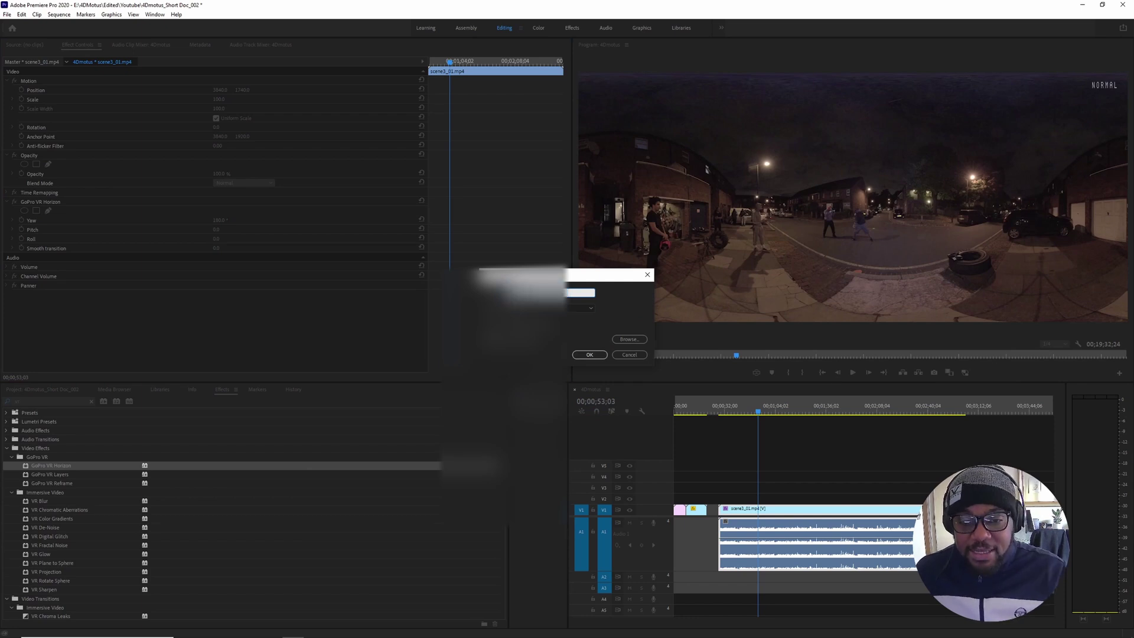
{"action": "left_click", "coordinate": [642, 339]}
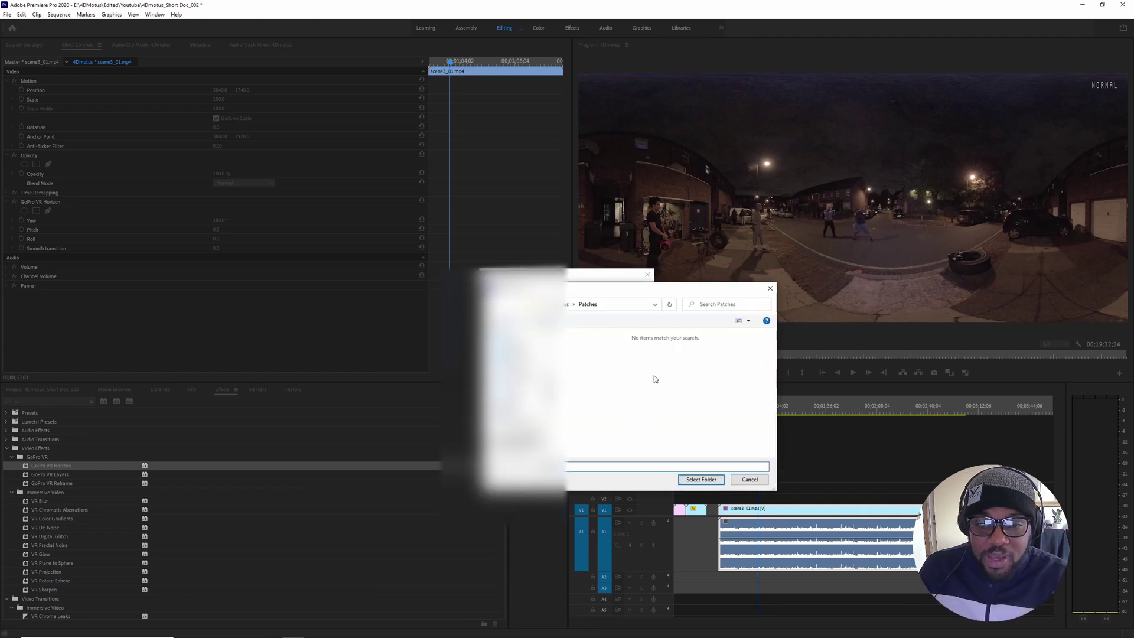
{"action": "left_click", "coordinate": [701, 479]}
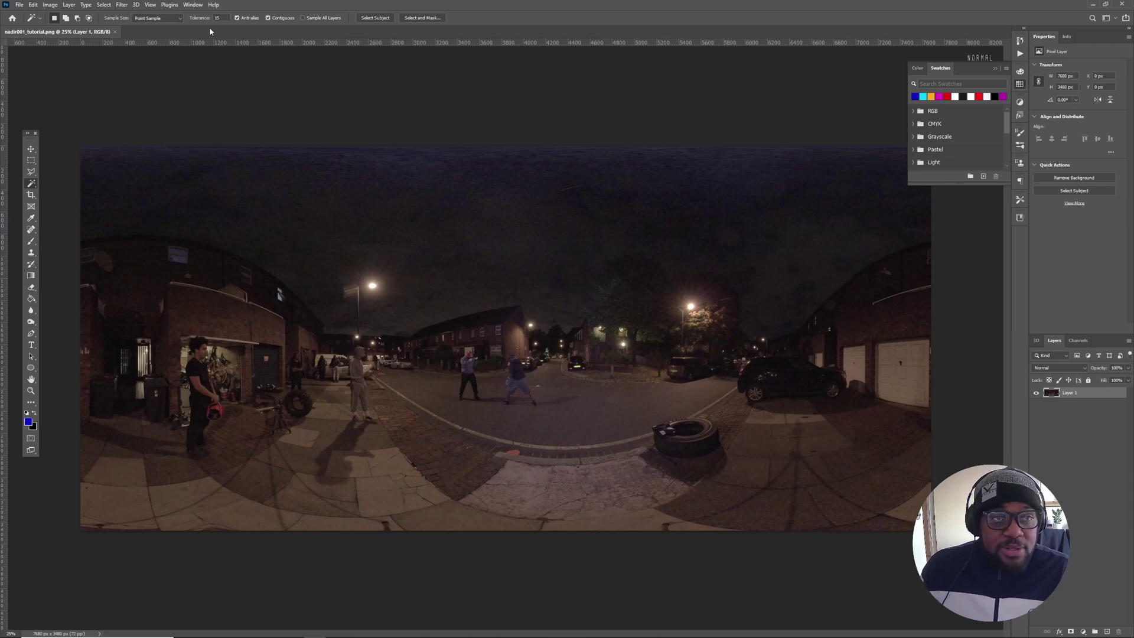
- In Photoshop, turn the nadir001_tutorial.png layer into a new spherical panorama layer
{"action": "left_click", "coordinate": [136, 5]}
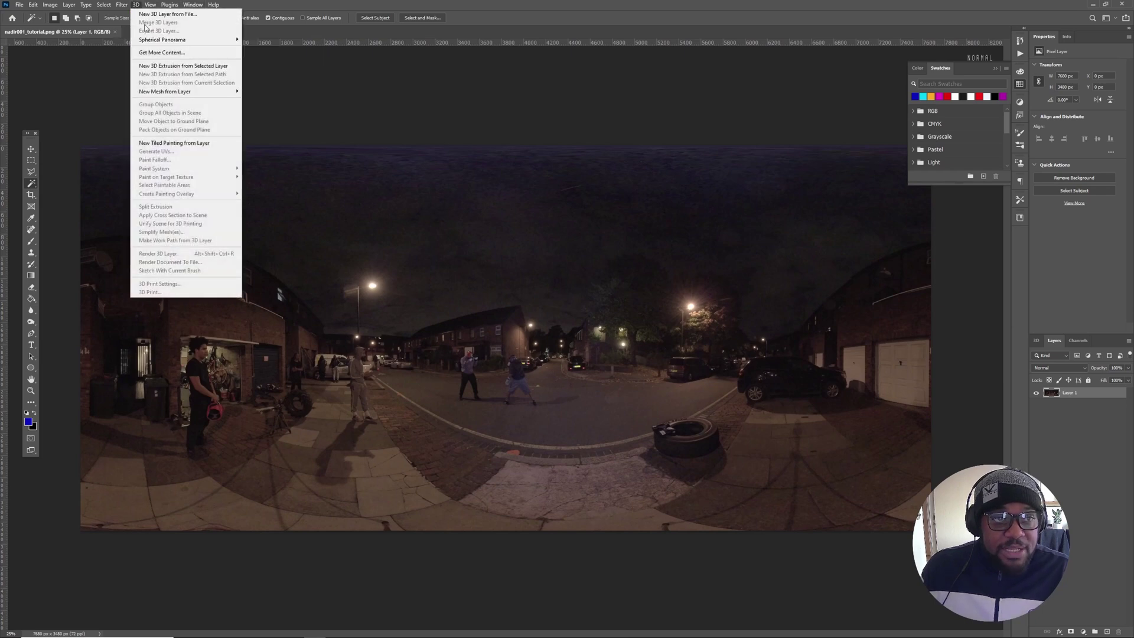
{"action": "mouse_move", "coordinate": [157, 40]}
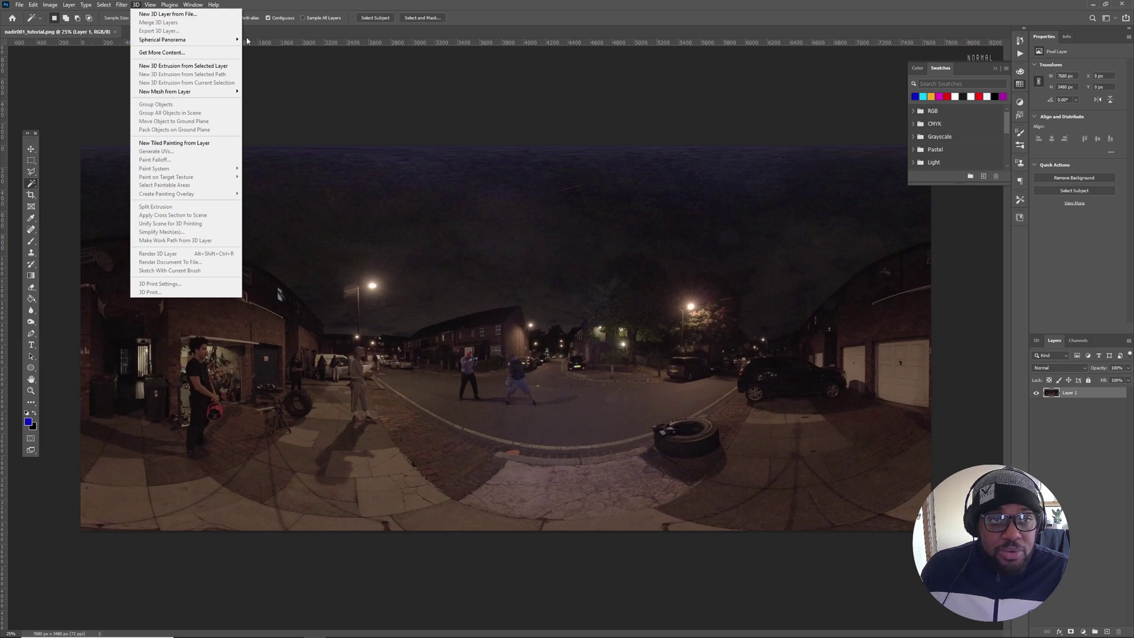
{"action": "mouse_move", "coordinate": [236, 40]}
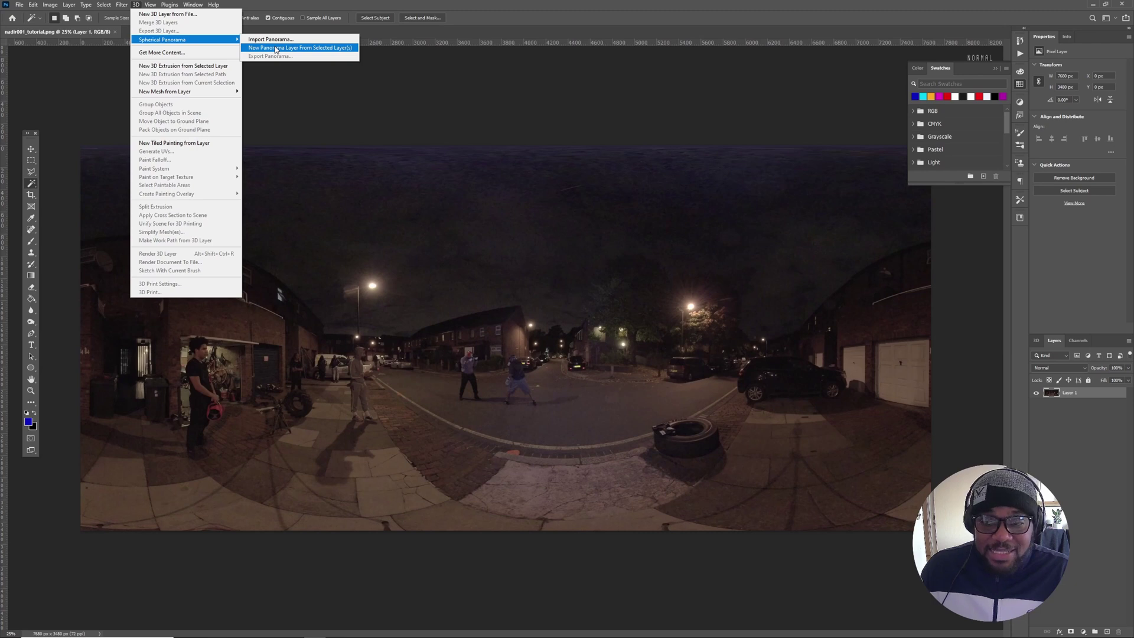
{"action": "left_click", "coordinate": [275, 50]}
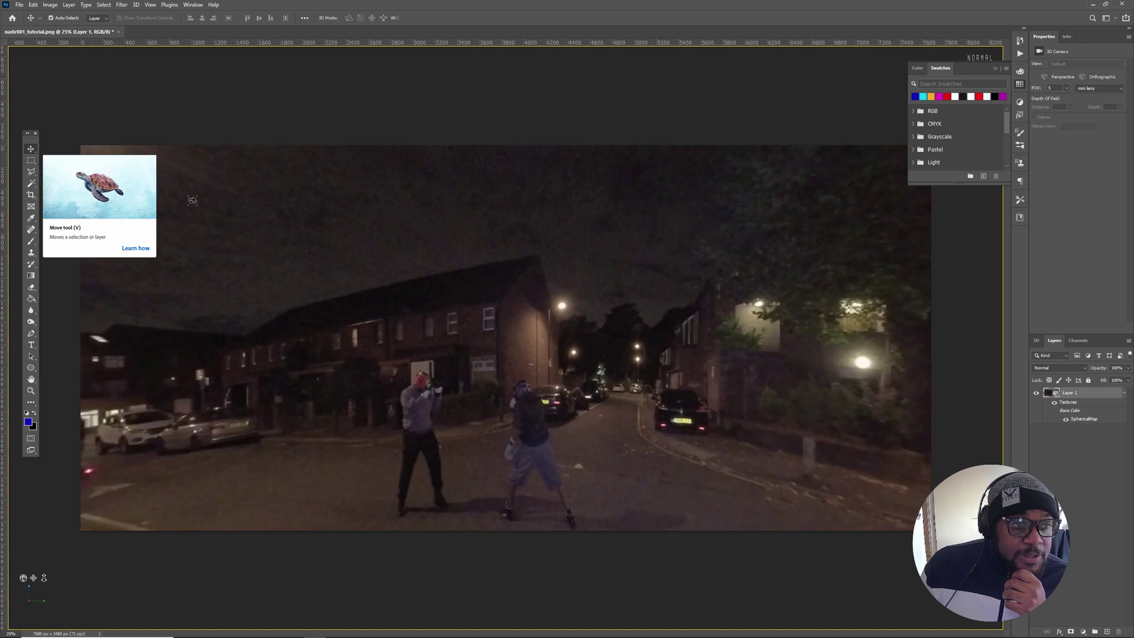
- Ready the Spot Healing Brush at 1100 px for retouching the ground at the panorama's nadir
{"action": "left_click_drag", "start_coordinate": [565, 394], "coordinate": [576, 484]}
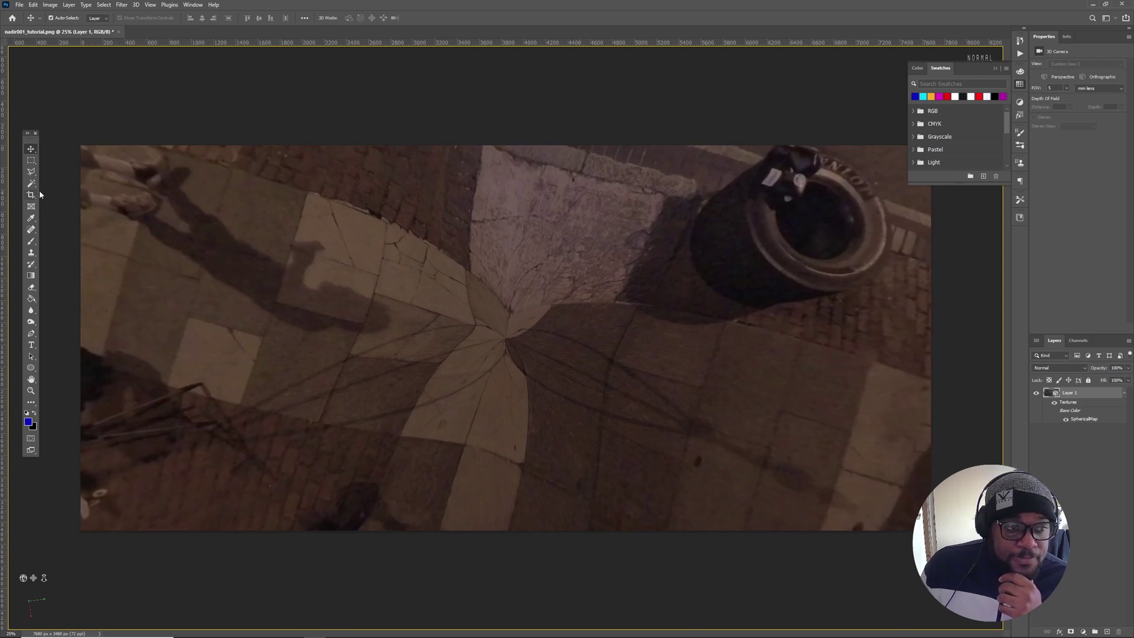
{"action": "left_click", "coordinate": [32, 230]}
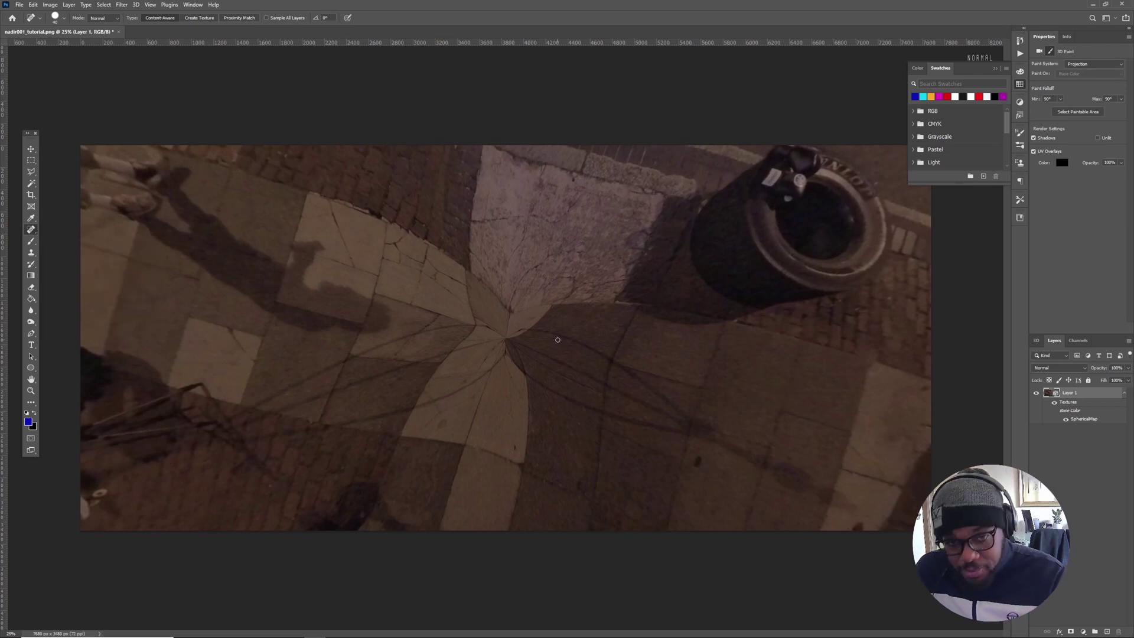
{"action": "key", "text": "bracketright"}
{"action": "key", "text": "bracketright"}
{"action": "key", "text": "bracketright"}
{"action": "key", "text": "bracketright"}
{"action": "key", "text": "bracketright"}
{"action": "key", "text": "bracketright"}
{"action": "key", "text": "bracketright"}
{"action": "key", "text": "bracketright"}
{"action": "key", "text": "bracketright"}
{"action": "key", "text": "bracketright"}
{"action": "key", "text": "bracketright"}
{"action": "key", "text": "bracketright"}
{"action": "key", "text": "bracketright"}
{"action": "key", "text": "bracketright"}
{"action": "key", "text": "bracketright"}
{"action": "key", "text": "bracketright"}
{"action": "key", "text": "bracketright"}
{"action": "key", "text": "bracketright"}
{"action": "key", "text": "bracketright"}
{"action": "key", "text": "bracketright"}
{"action": "key", "text": "bracketright"}
{"action": "key", "text": "bracketright"}
{"action": "key", "text": "bracketright"}
{"action": "key", "text": "bracketright"}
{"action": "key", "text": "bracketright"}
{"action": "key", "text": "bracketright"}
{"action": "key", "text": "bracketright"}
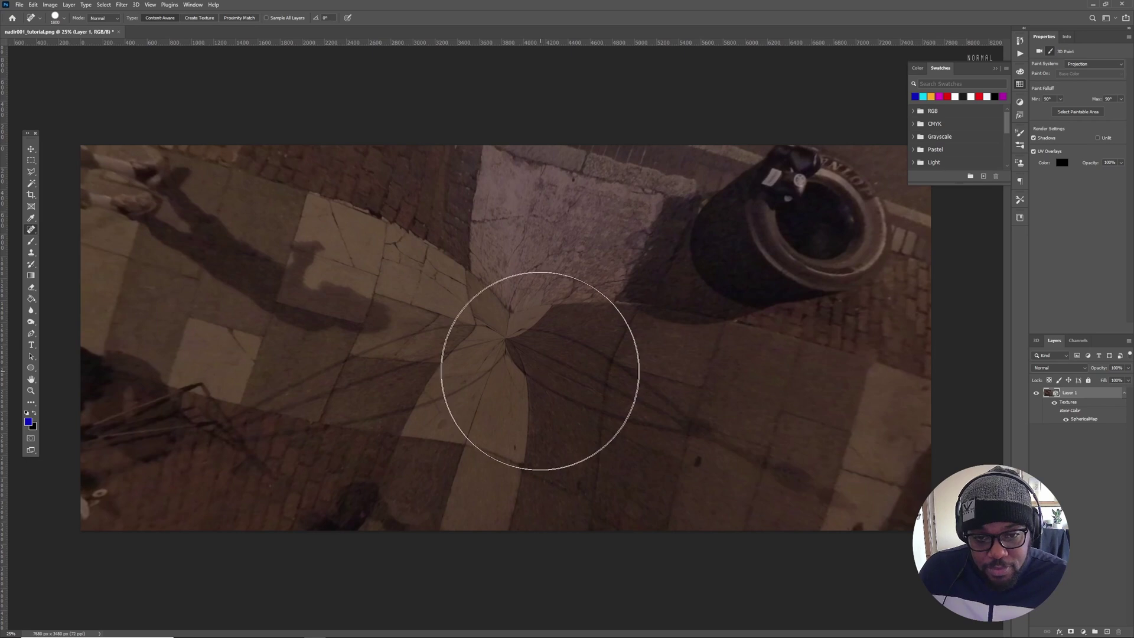
{"action": "key", "text": "bracketleft"}
{"action": "key", "text": "bracketleft"}
{"action": "key", "text": "bracketleft"}
{"action": "key", "text": "bracketleft"}
{"action": "key", "text": "bracketleft"}
{"action": "key", "text": "bracketleft"}
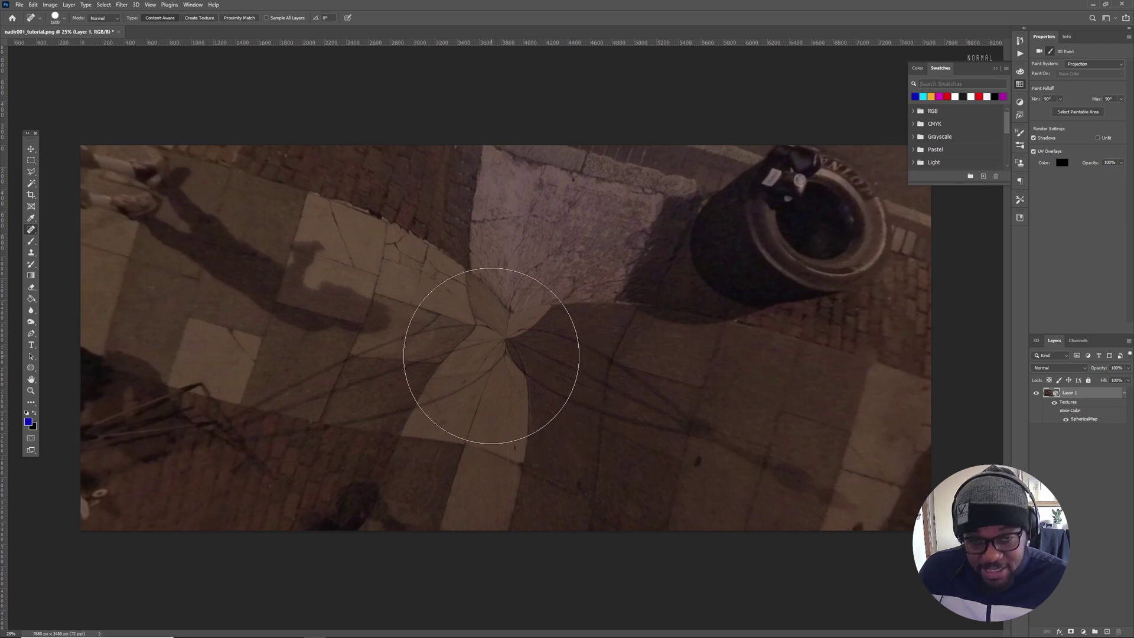
{"action": "key", "text": "bracketleft"}
- Heal the pinched stitching seam at the nadir and the paving on its left and upper sides with Content-Aware spots
{"action": "left_click", "coordinate": [482, 360]}
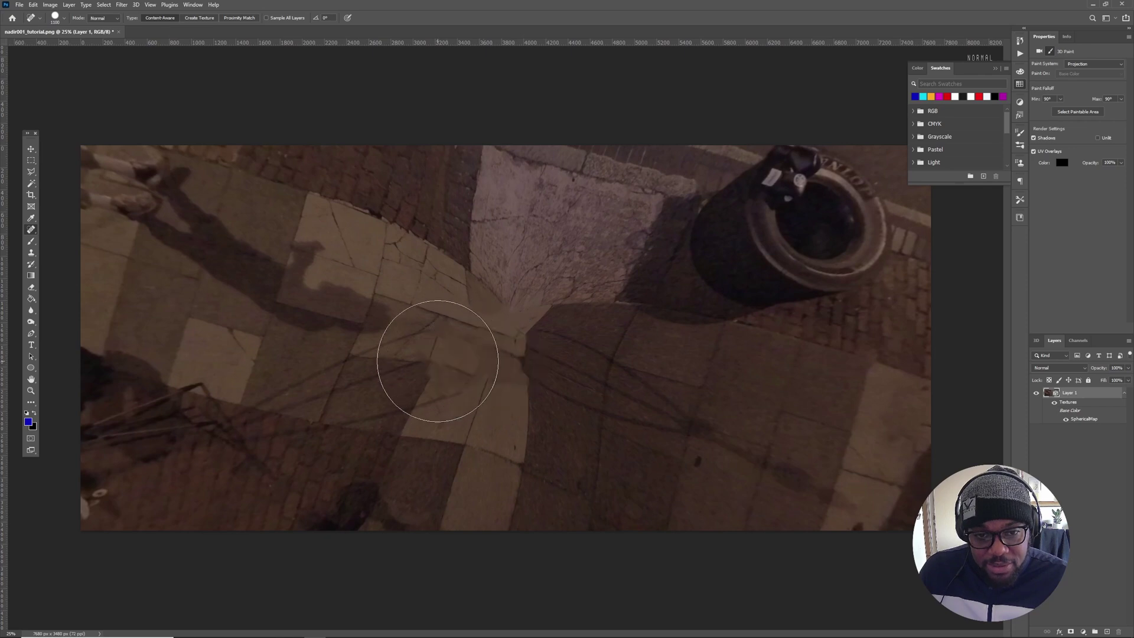
{"action": "left_click", "coordinate": [427, 361]}
{"action": "left_click", "coordinate": [382, 369]}
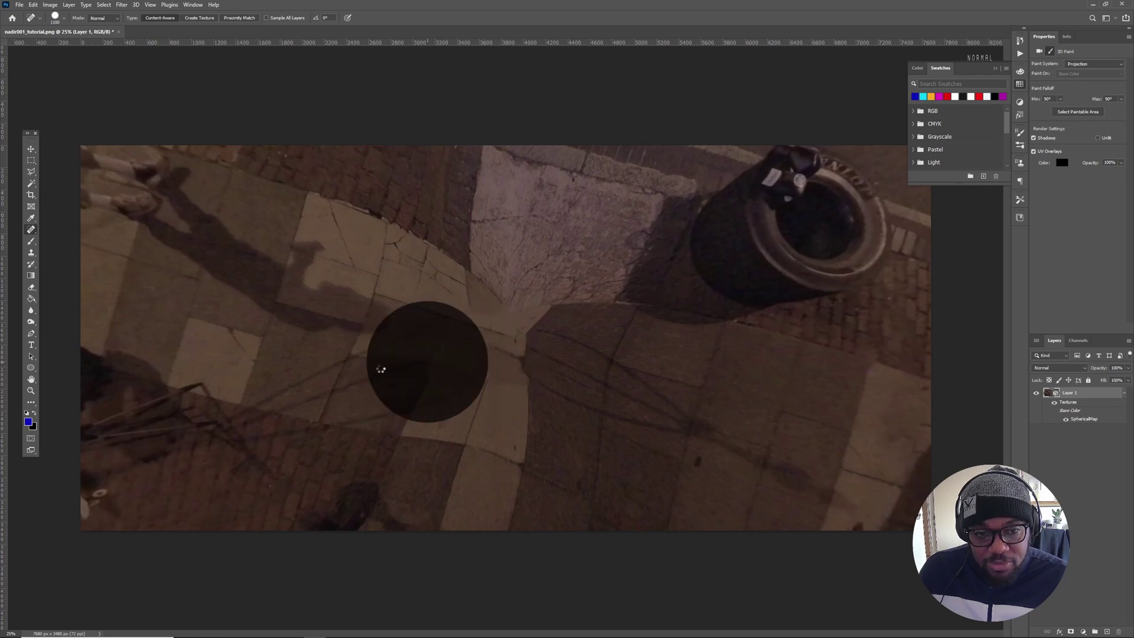
{"action": "left_click", "coordinate": [417, 366]}
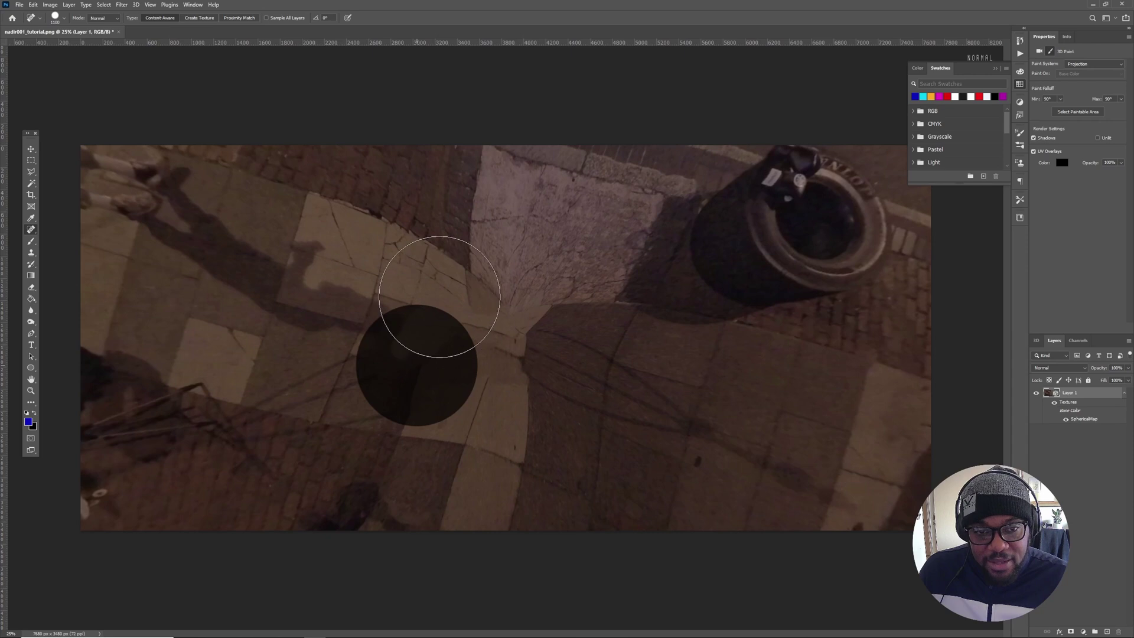
{"action": "left_click", "coordinate": [439, 296]}
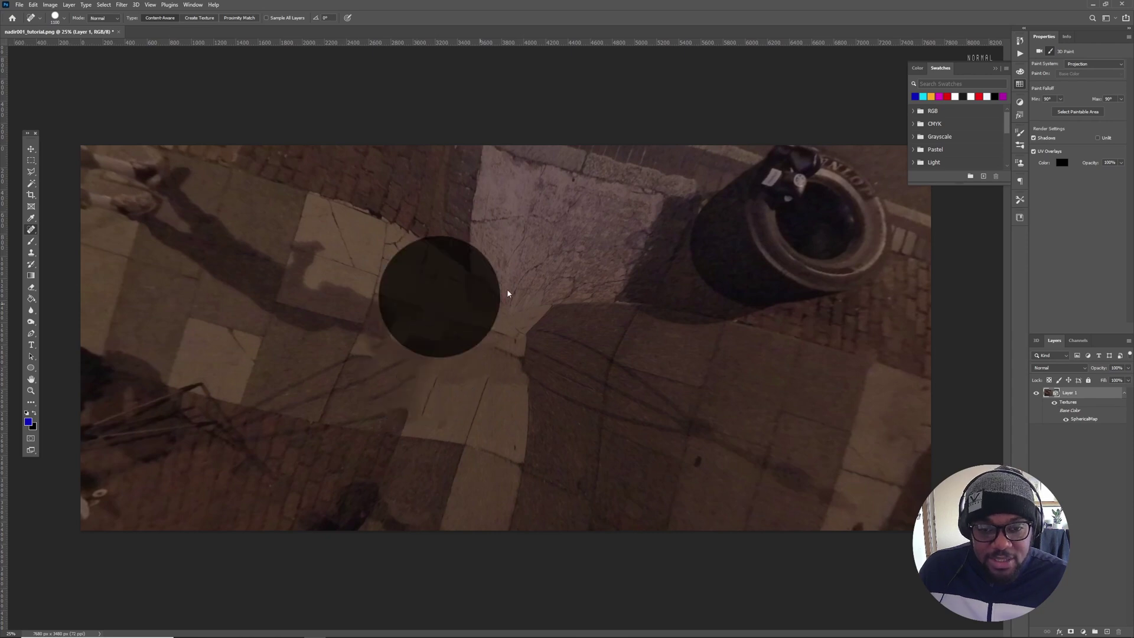
{"action": "left_click", "coordinate": [507, 291]}
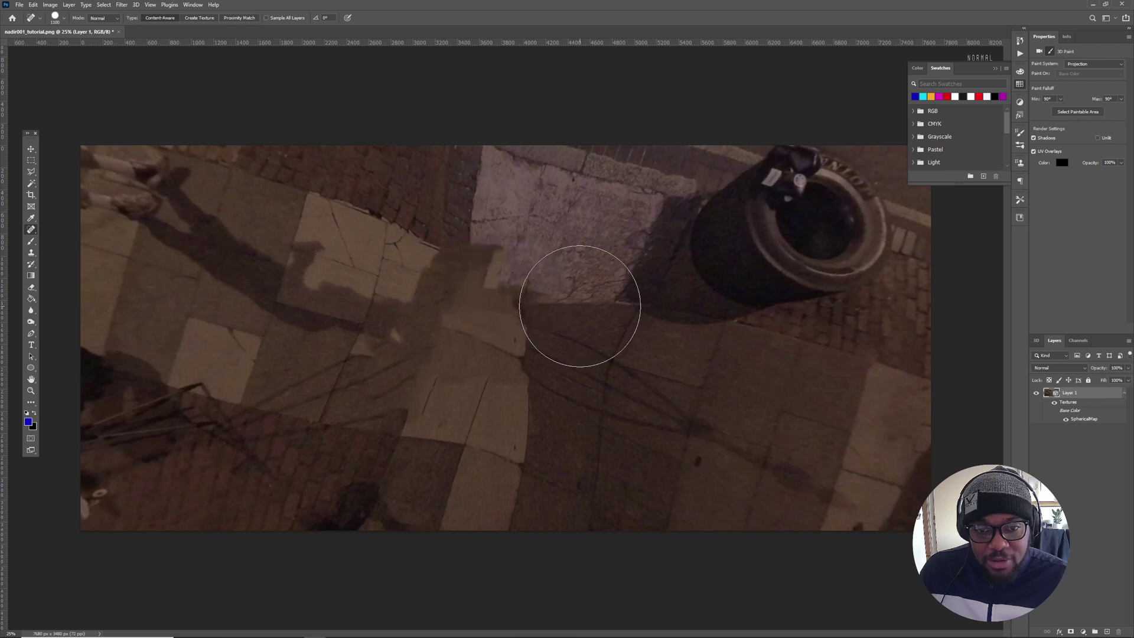
- Heal the lower edge of the pale slab and the tripod shadow lines across the dark paving below the tire
{"action": "left_click", "coordinate": [579, 305]}
{"action": "left_click", "coordinate": [569, 395]}
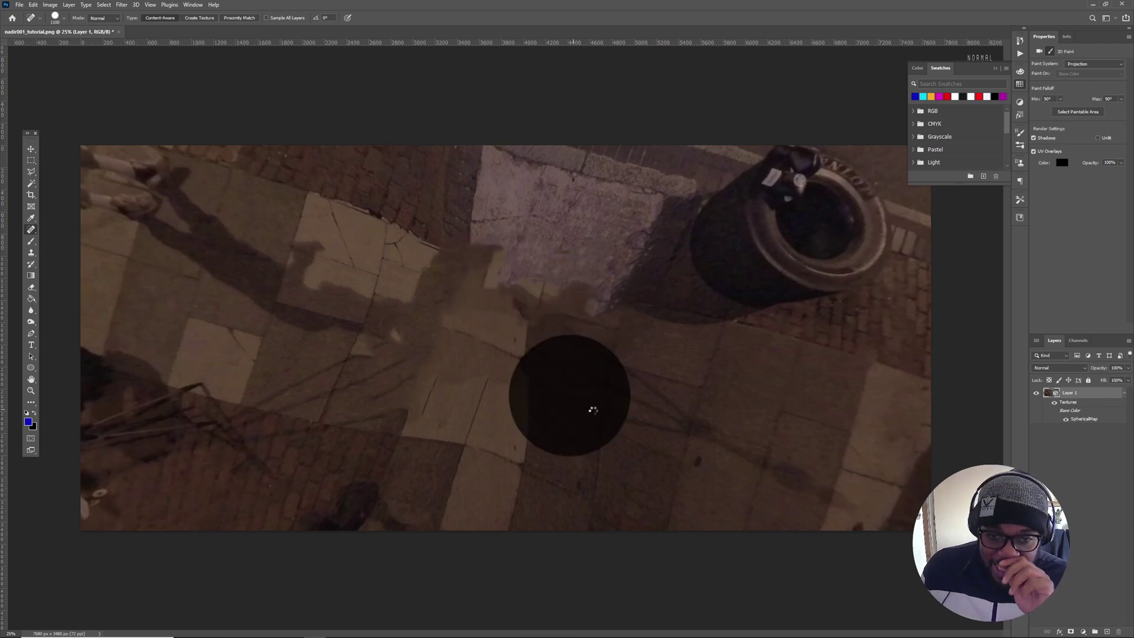
{"action": "left_click", "coordinate": [529, 401]}
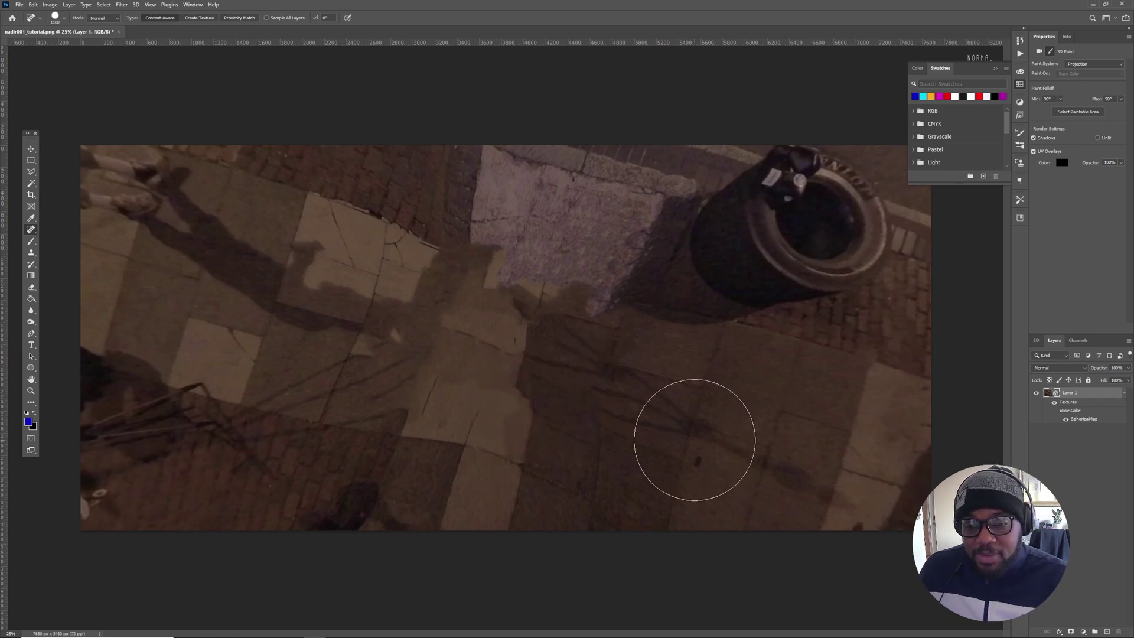
{"action": "left_click", "coordinate": [695, 439]}
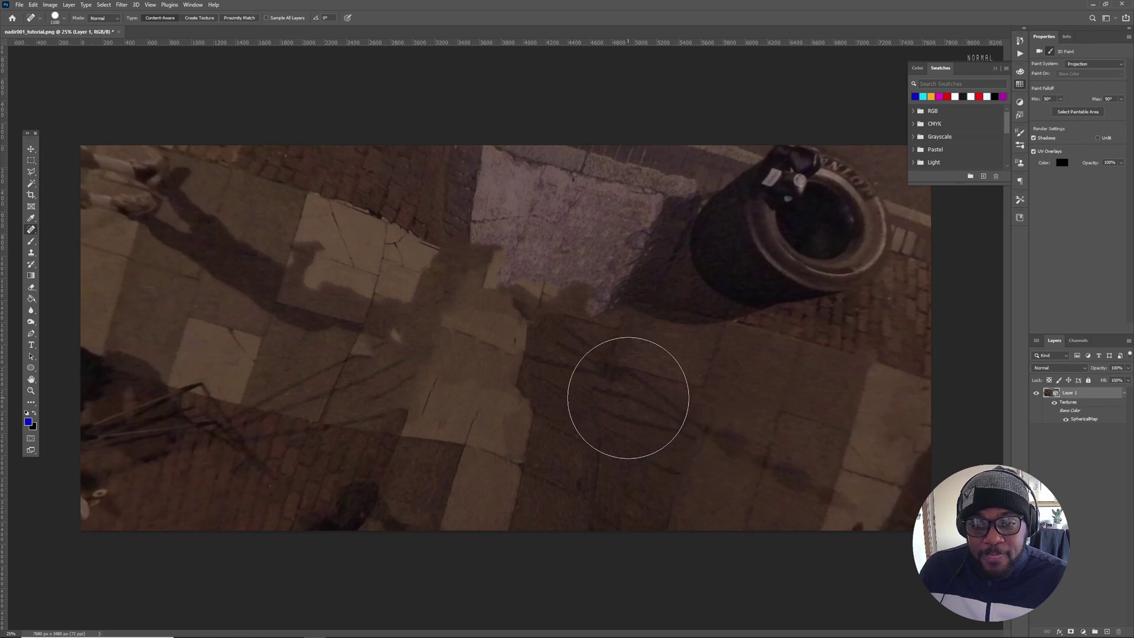
{"action": "left_click", "coordinate": [628, 397]}
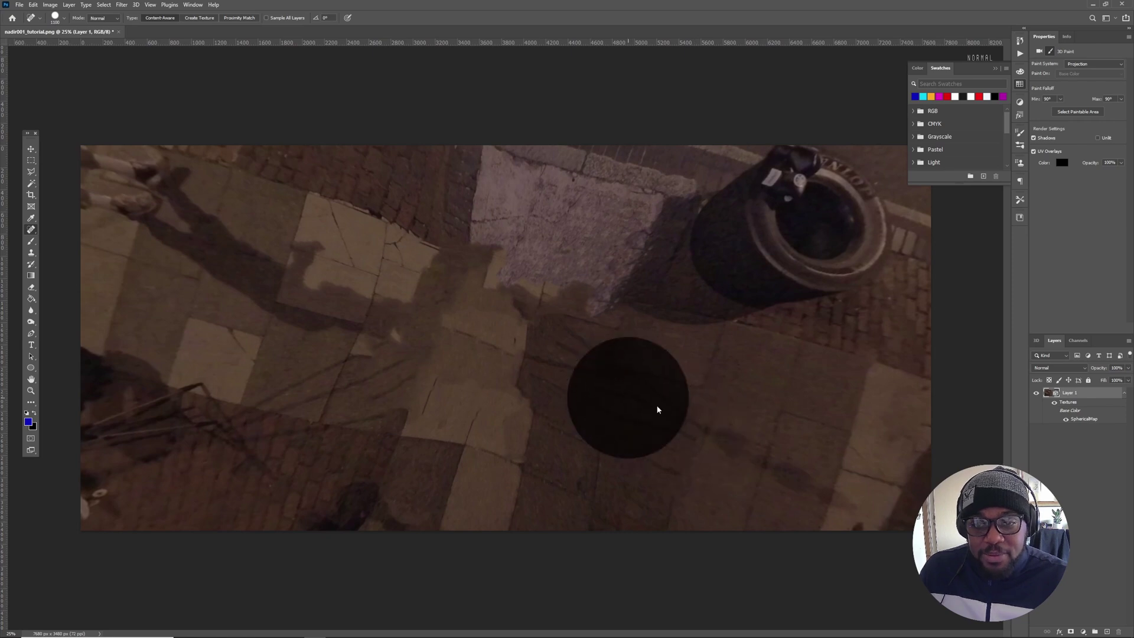
{"action": "left_click", "coordinate": [571, 353]}
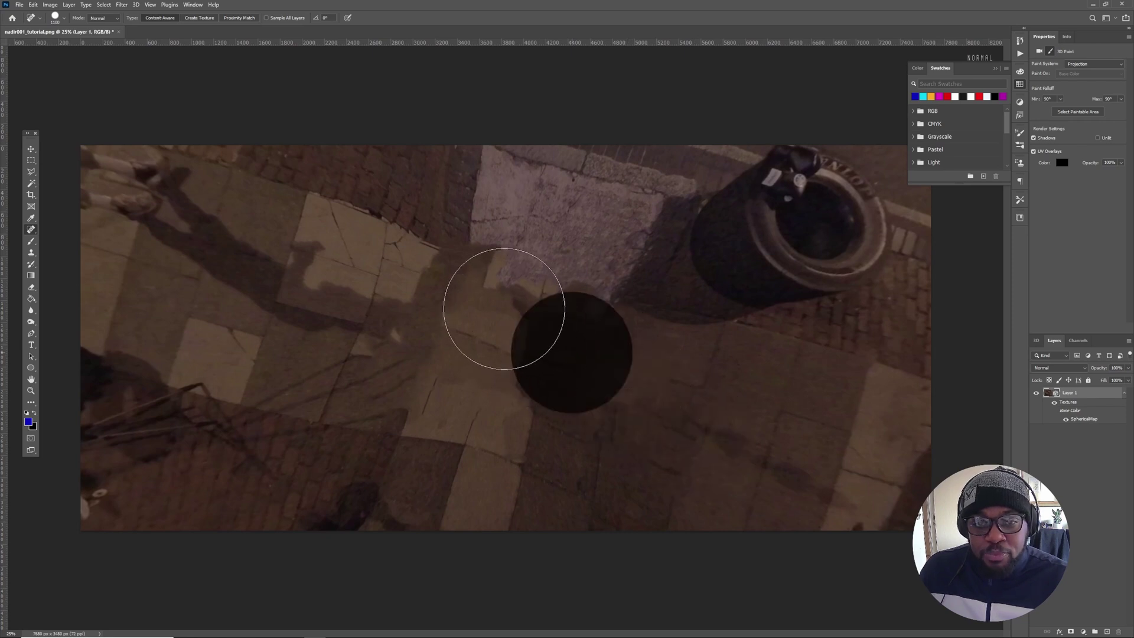
- Heal the leftover patches around the nadir's centre and the remaining shadow lines to its left, finishing with the view towards the street
{"action": "left_click", "coordinate": [505, 312]}
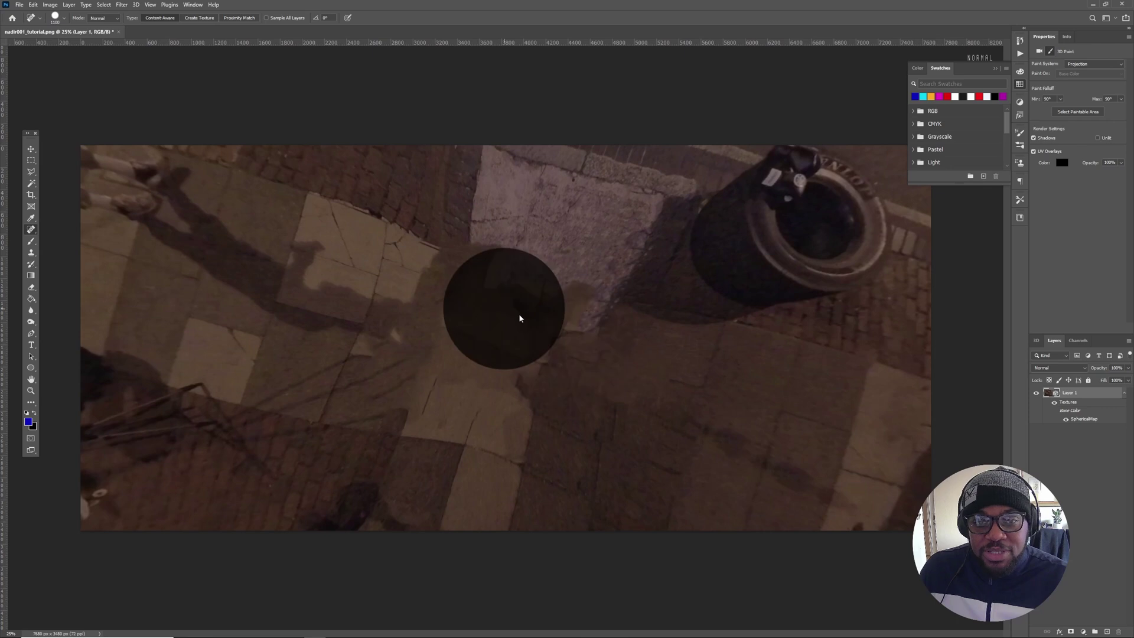
{"action": "left_click", "coordinate": [564, 296]}
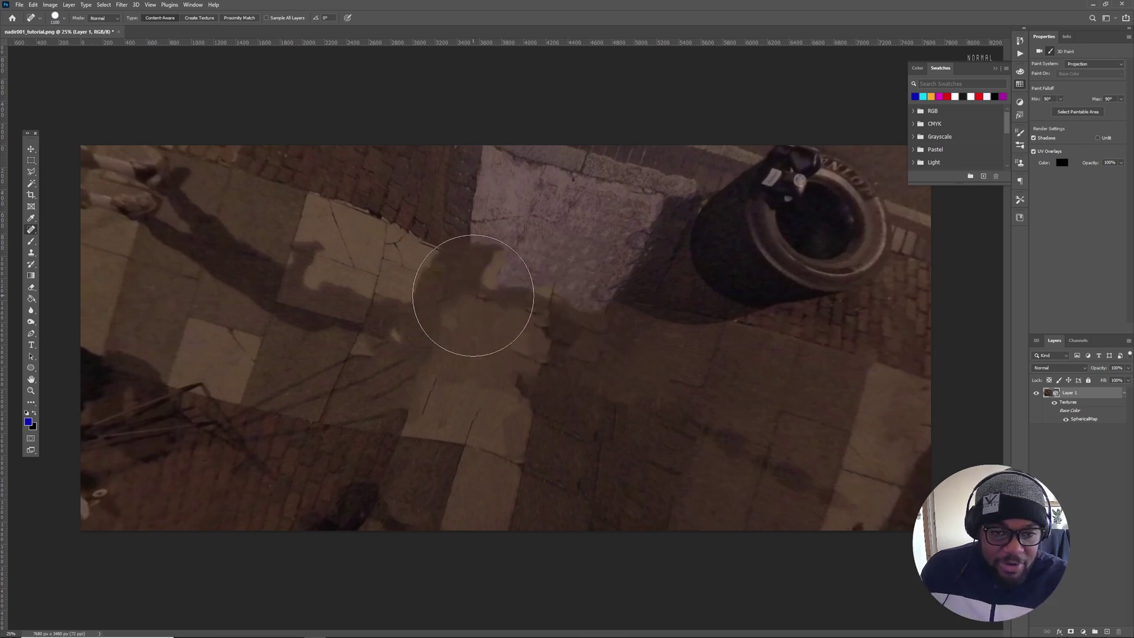
{"action": "left_click", "coordinate": [473, 295]}
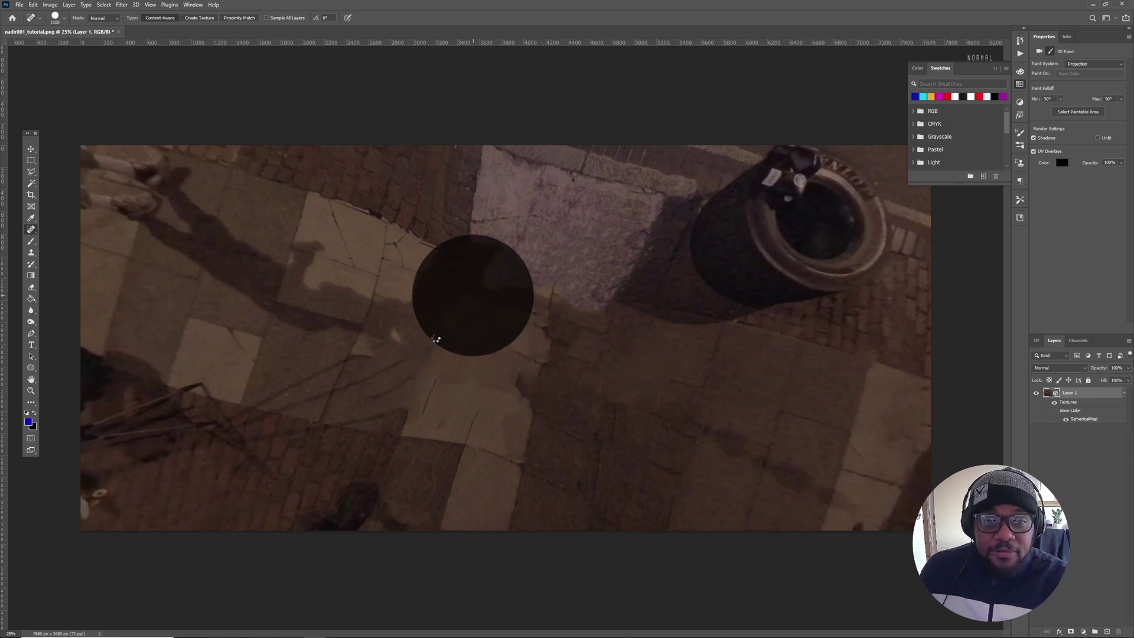
{"action": "left_click", "coordinate": [436, 341]}
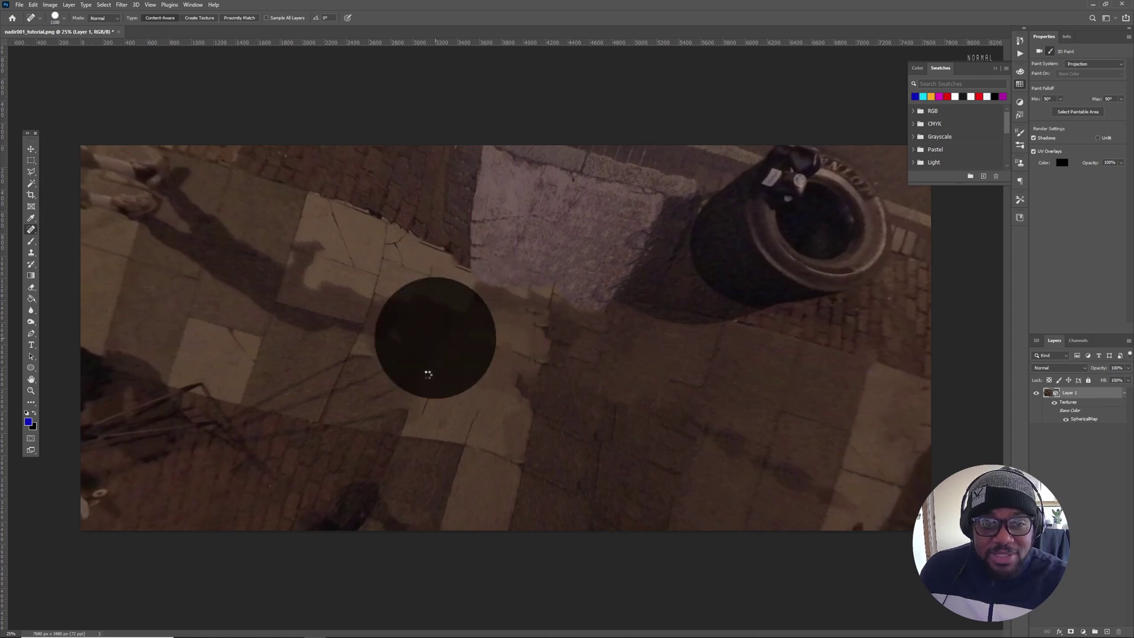
{"action": "left_click", "coordinate": [416, 386]}
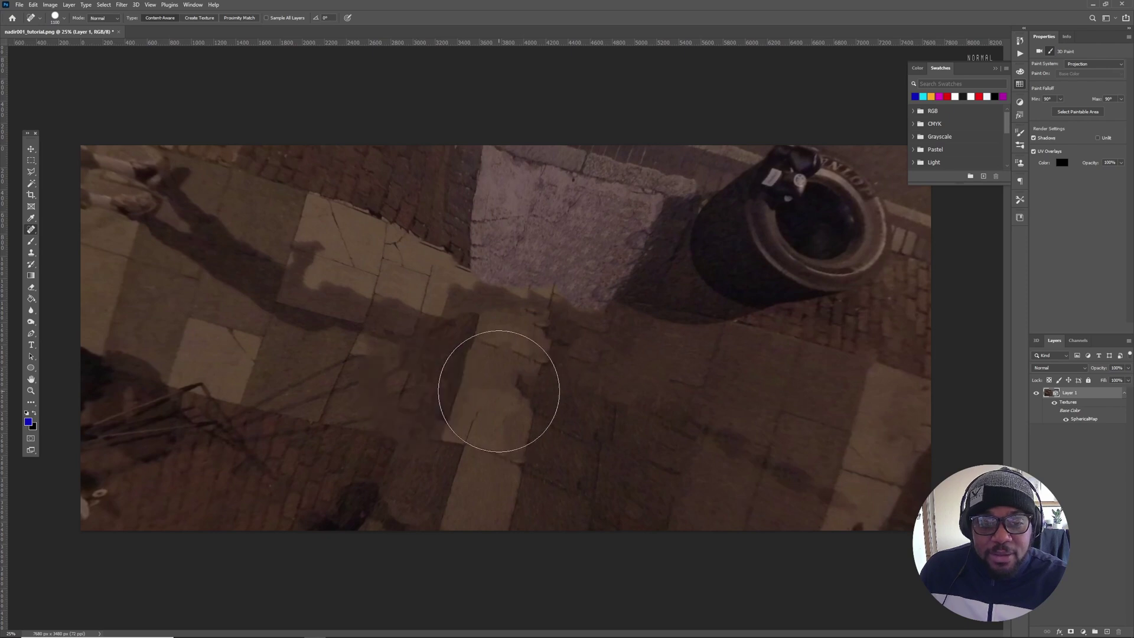
{"action": "left_click", "coordinate": [499, 393]}
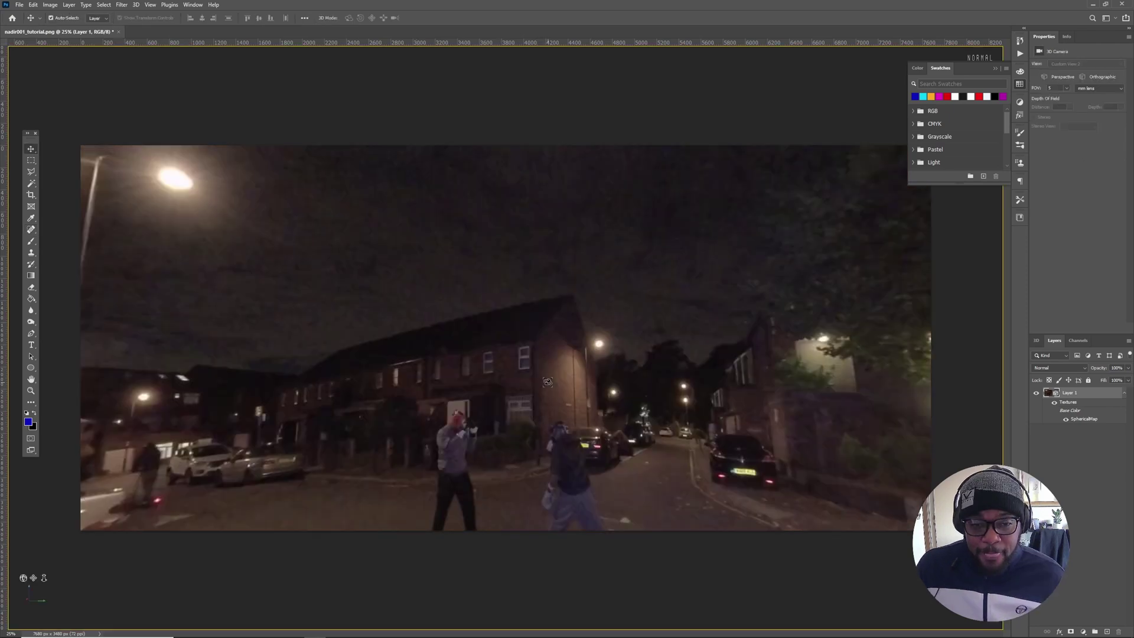
{"action": "left_click_drag", "start_coordinate": [449, 437], "coordinate": [421, 483]}
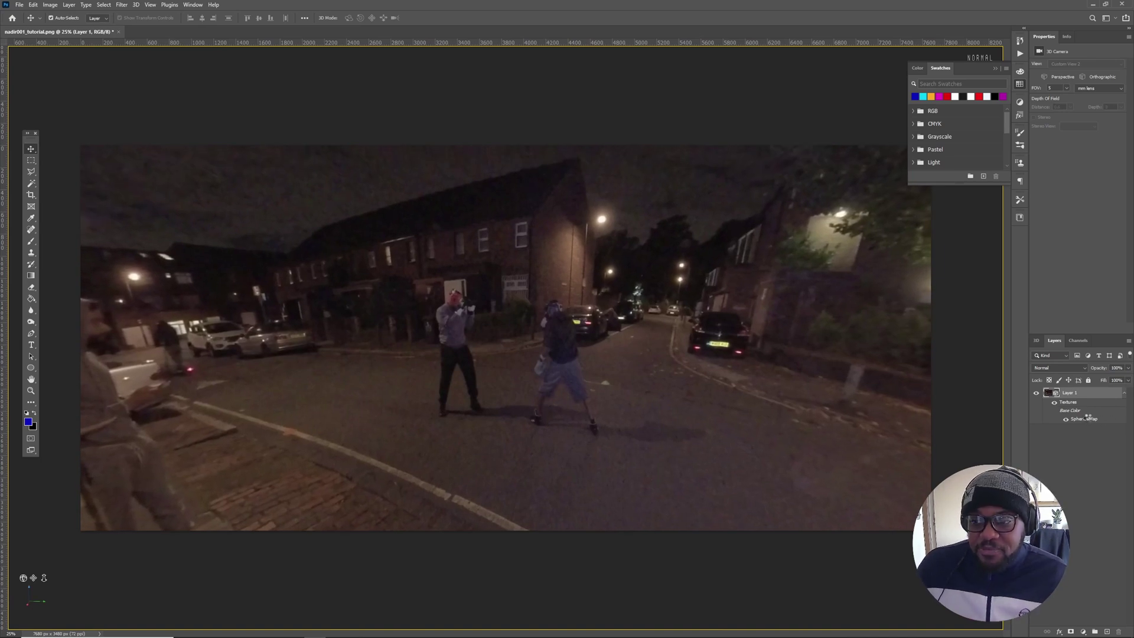
- Open the panorama layer's spherical map texture and place a horizontal guide at about 3156 px, just above the nadir area
{"action": "double_click", "coordinate": [1087, 418]}
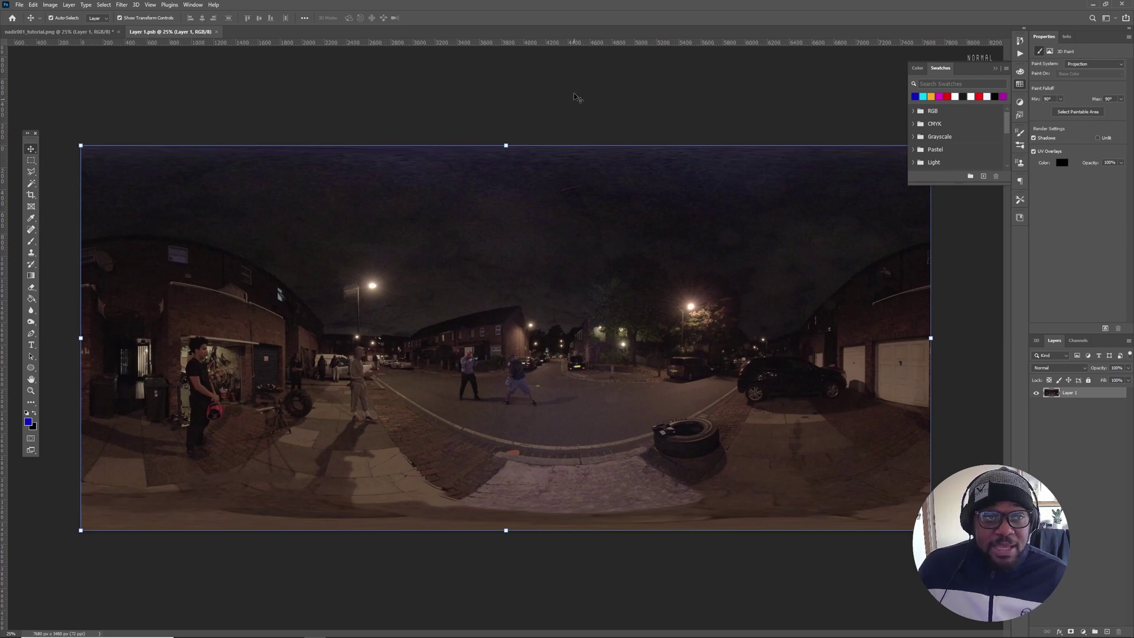
{"action": "left_click_drag", "start_coordinate": [573, 45], "coordinate": [559, 495]}
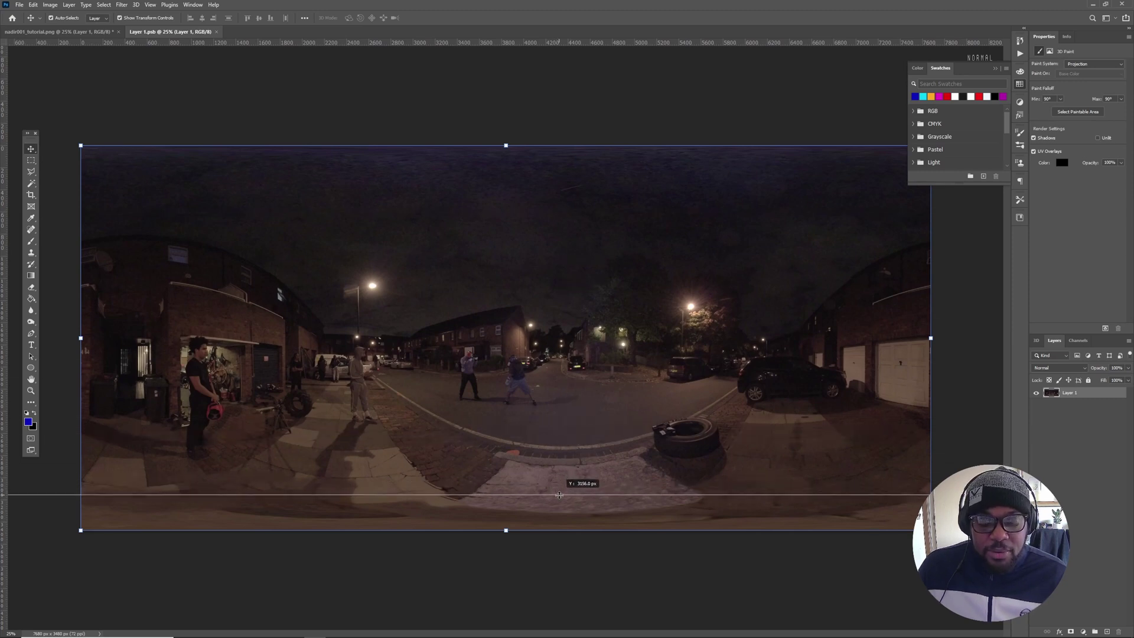
{"action": "left_click_drag", "start_coordinate": [560, 495], "coordinate": [560, 494]}
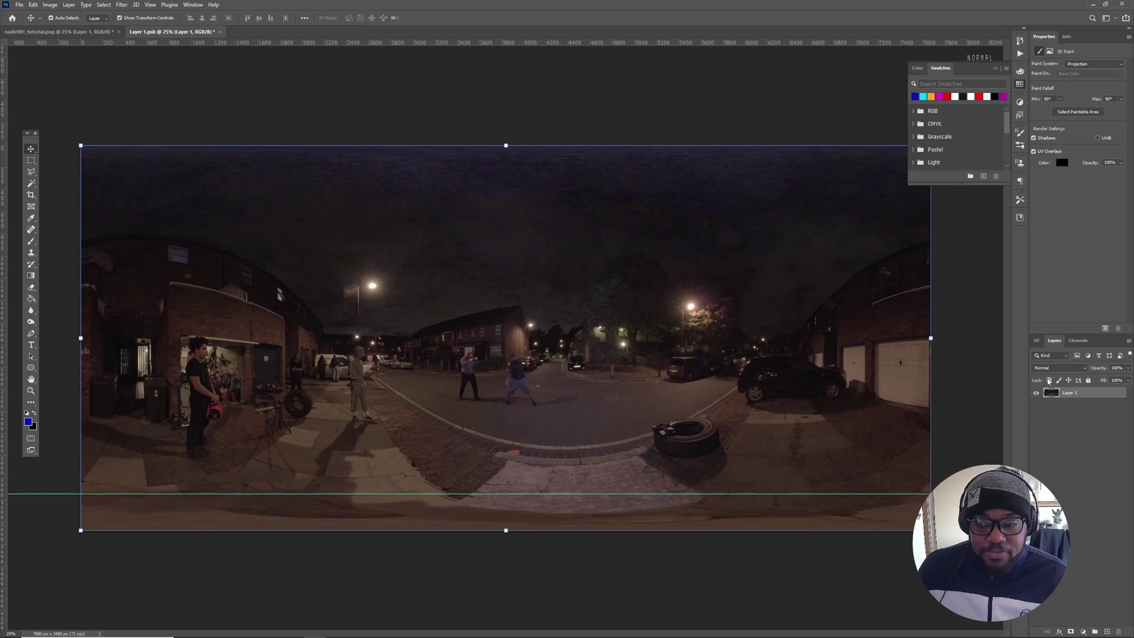
- Add a layer mask to the panorama and fade out everything above the guide with a short vertical gradient, leaving only the nadir strip
{"action": "left_click", "coordinate": [1071, 632]}
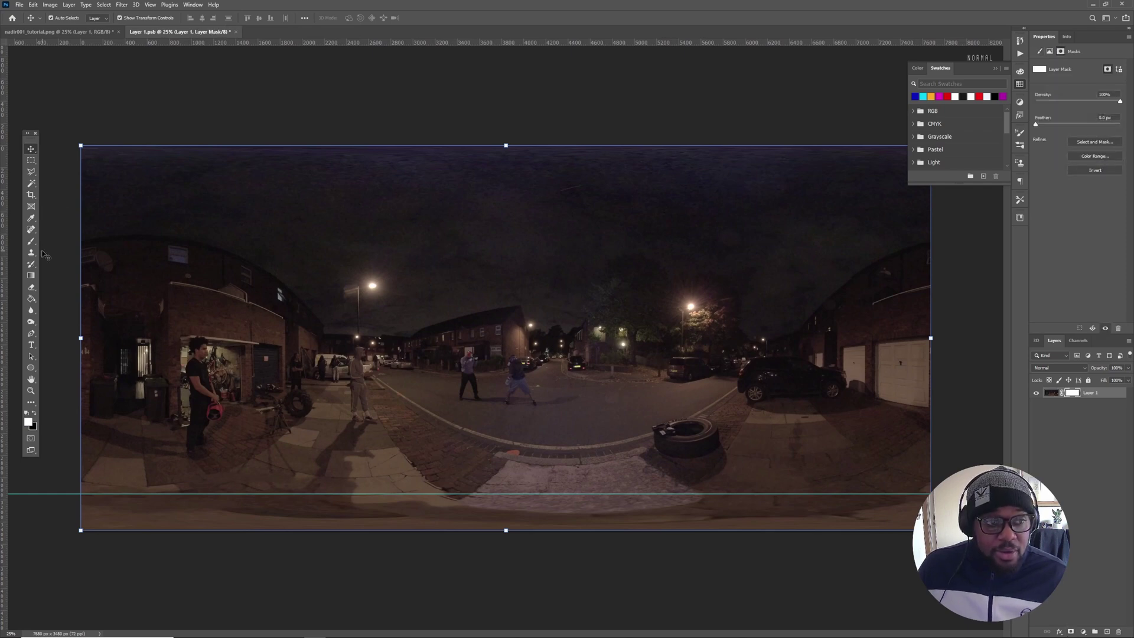
{"action": "left_click", "coordinate": [32, 277]}
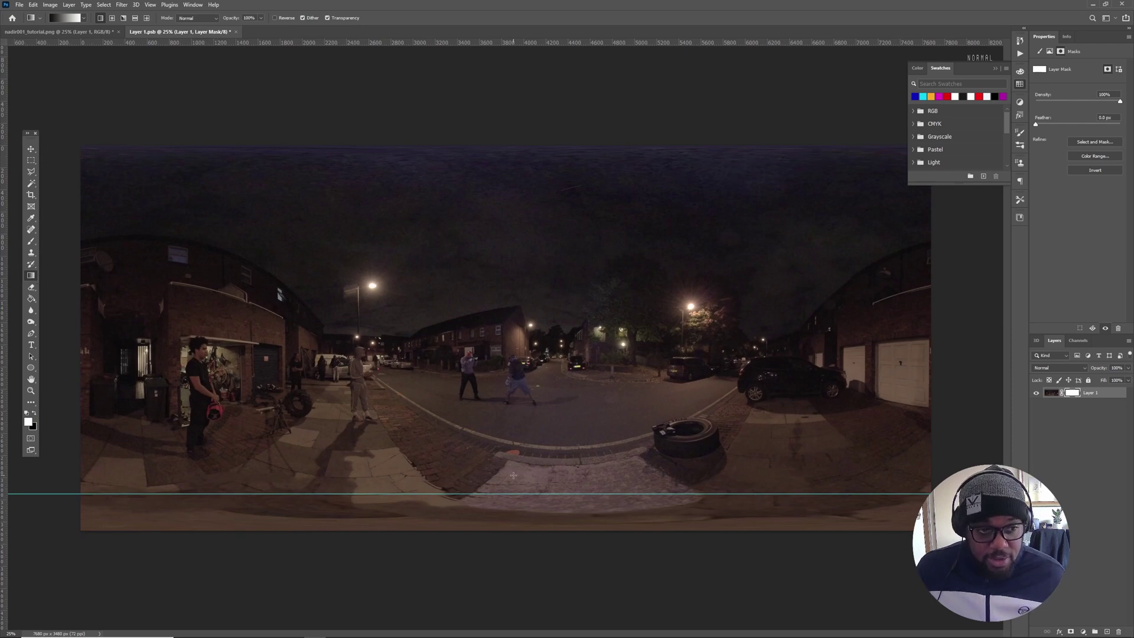
{"action": "left_click_drag", "start_coordinate": [513, 479], "coordinate": [513, 496]}
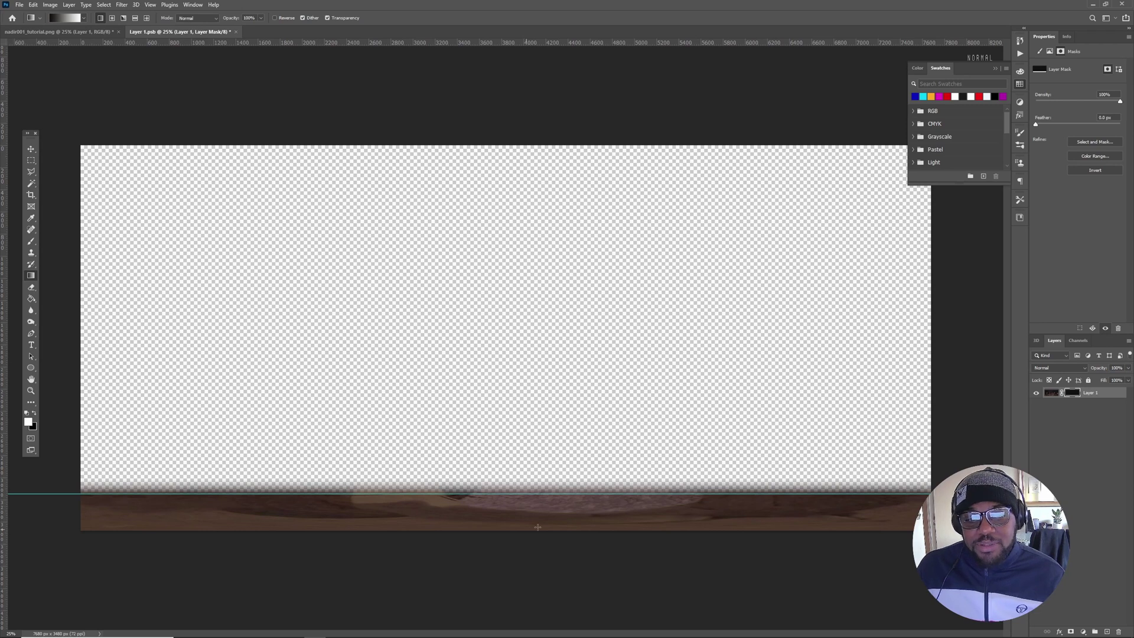
- Save a copy of the nadir strip as a PNG named tutorial in the Patches folder, using the large file size option
{"action": "left_click", "coordinate": [16, 5]}
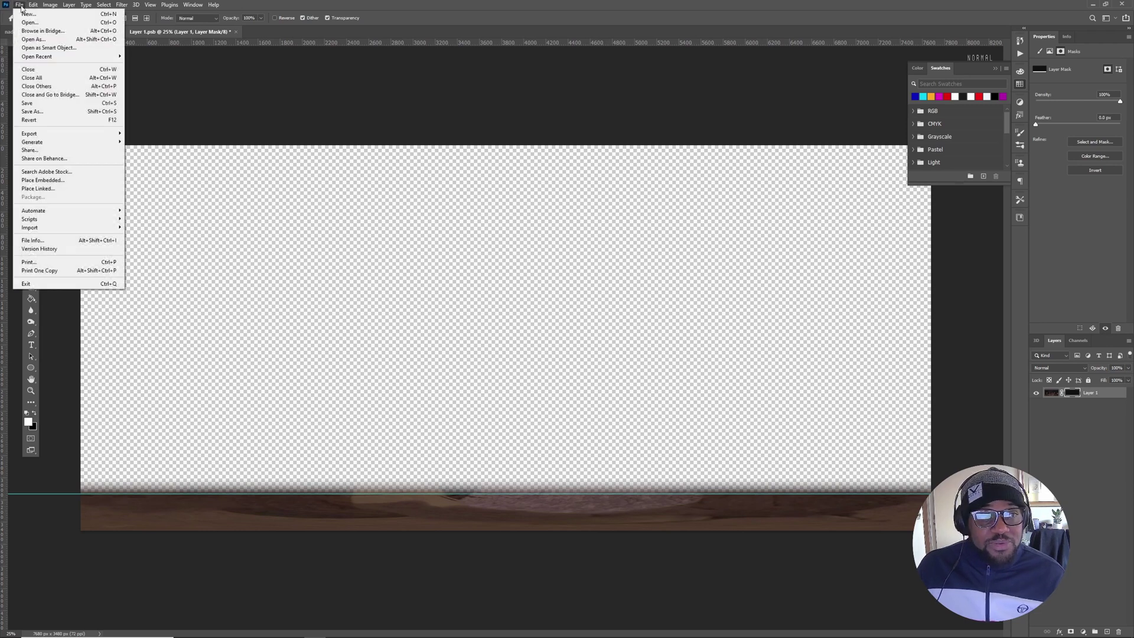
{"action": "left_click", "coordinate": [27, 114]}
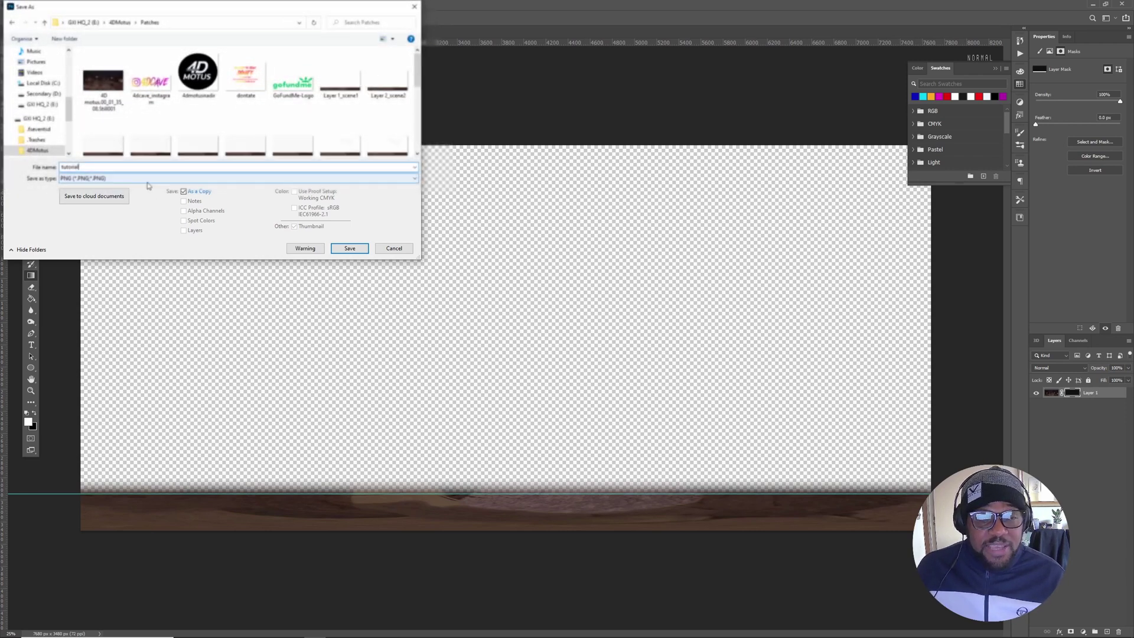
{"action": "left_click", "coordinate": [351, 249]}
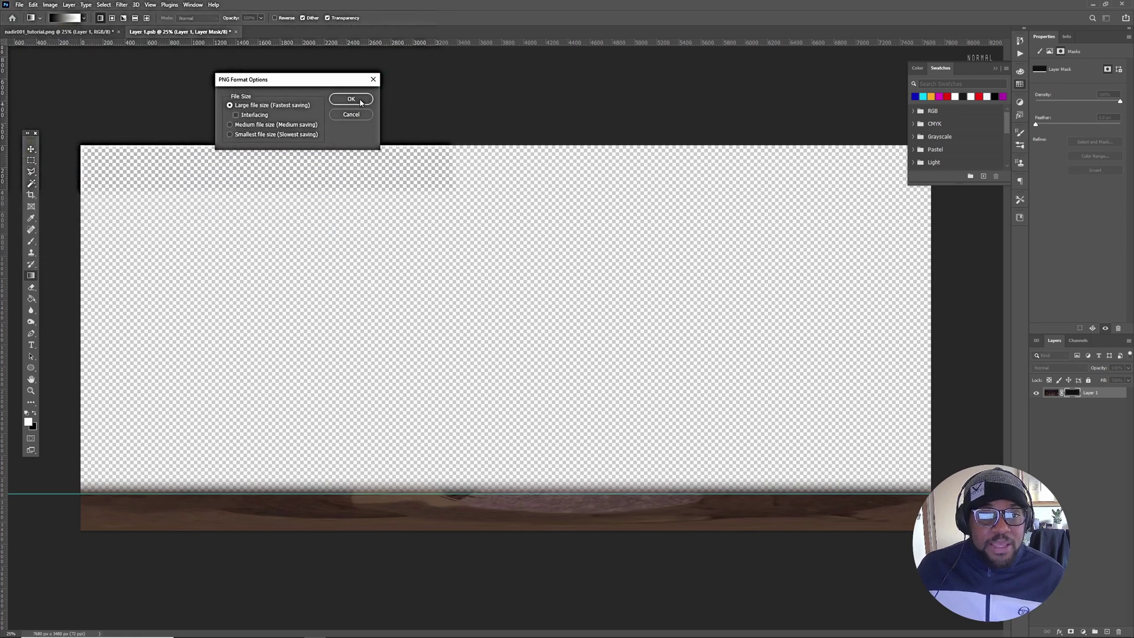
{"action": "left_click", "coordinate": [359, 99]}
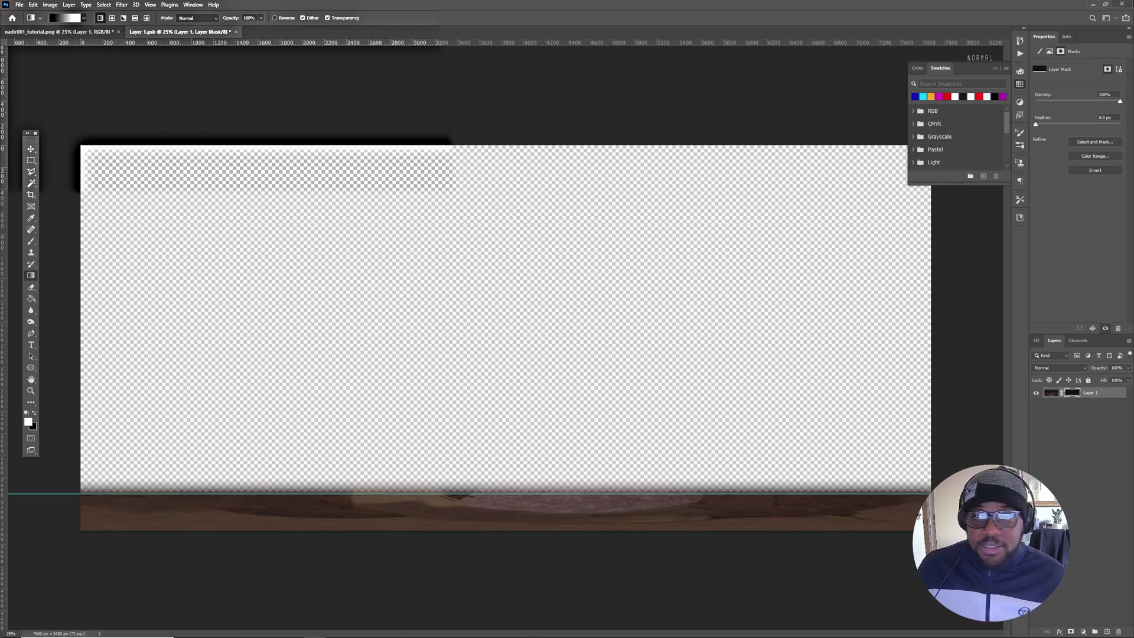
- Switch to Premiere Pro and place tutorial.png from the Patches folder on track V2 over the scene3_01.mp4 clip
{"action": "left_click", "coordinate": [1093, 4]}
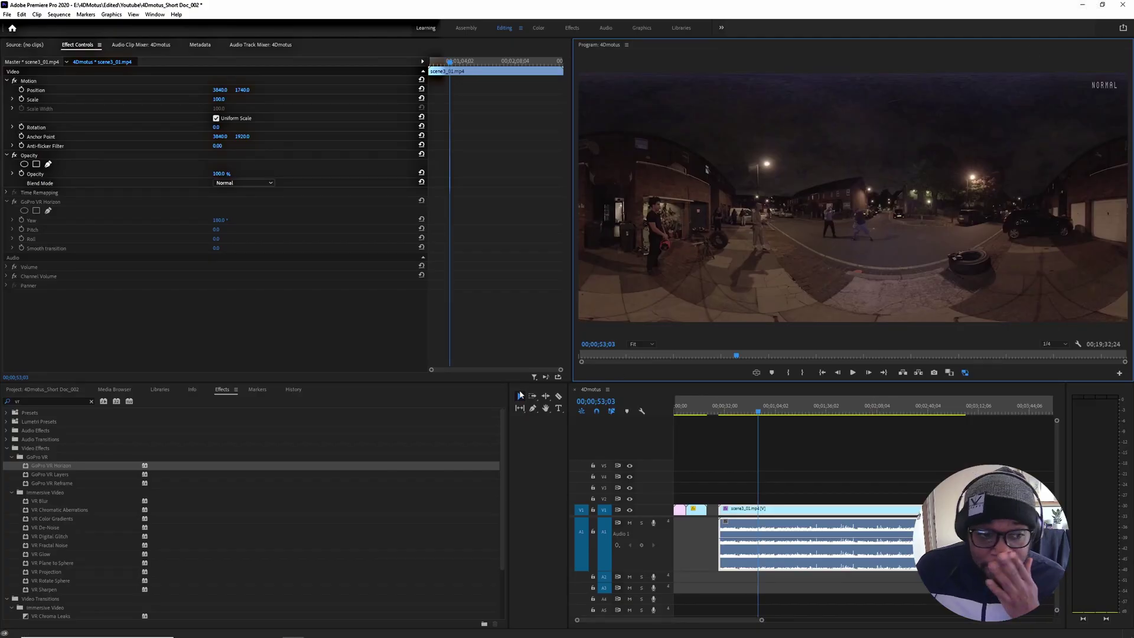
{"action": "left_click", "coordinate": [114, 390]}
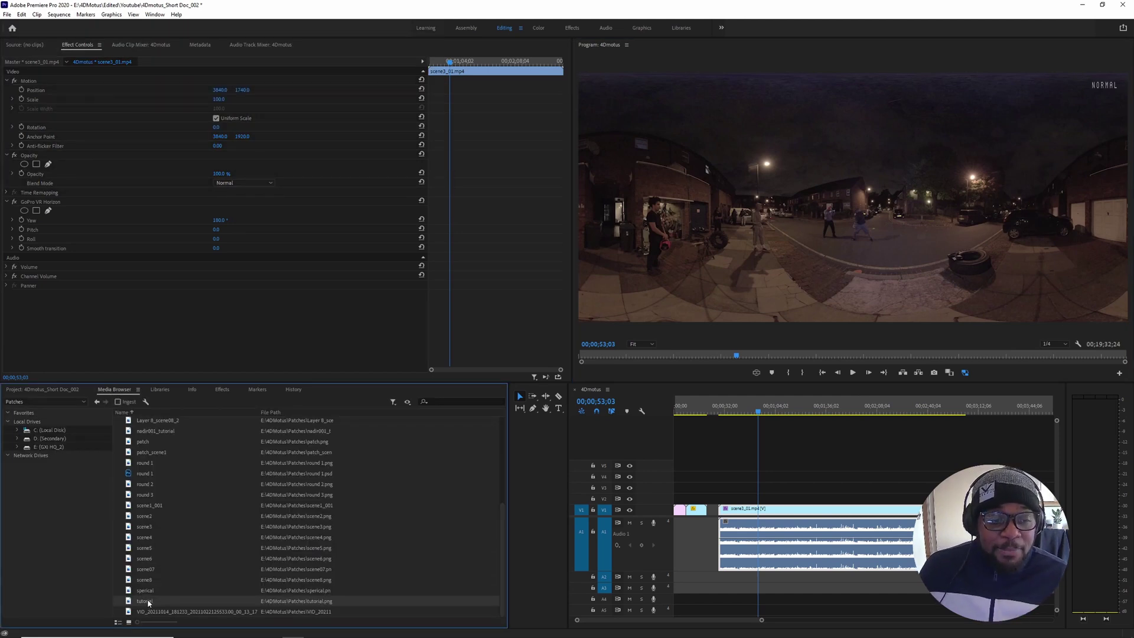
{"action": "left_click_drag", "start_coordinate": [147, 602], "coordinate": [962, 499]}
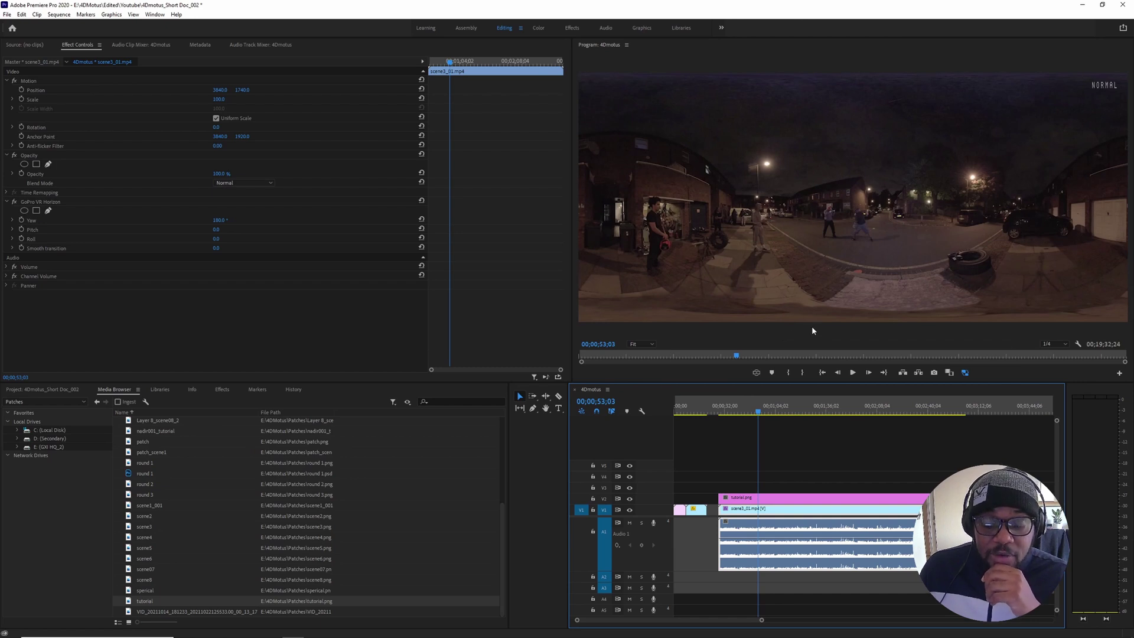
- Place 4dmotusnadir.png on track V3 above the patch and extend it along the length of the scene clip
{"action": "scroll", "coordinate": [177, 485], "scroll_direction": "up", "scroll_amount": 5}
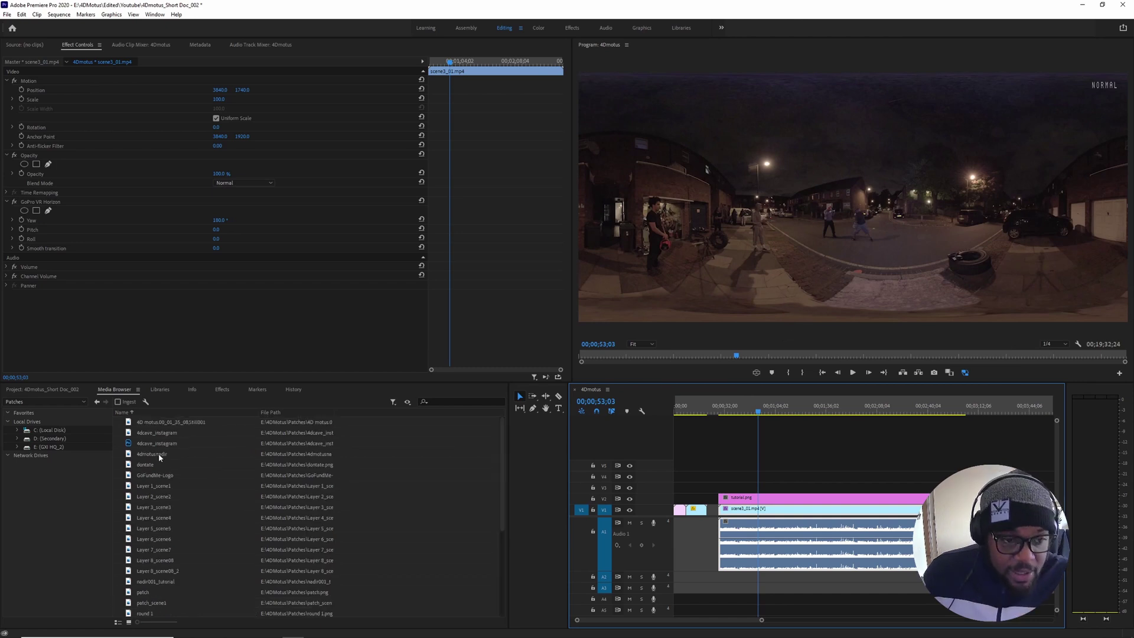
{"action": "left_click_drag", "start_coordinate": [156, 458], "coordinate": [725, 490]}
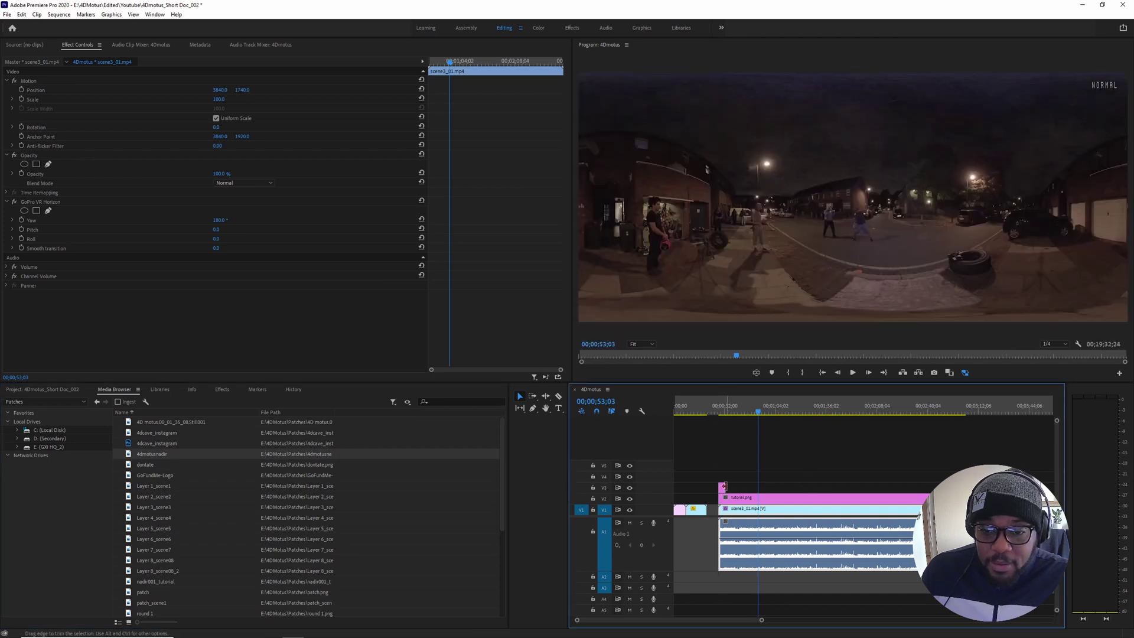
{"action": "left_click_drag", "start_coordinate": [918, 515], "coordinate": [940, 516]}
{"action": "left_click_drag", "start_coordinate": [722, 489], "coordinate": [722, 489]}
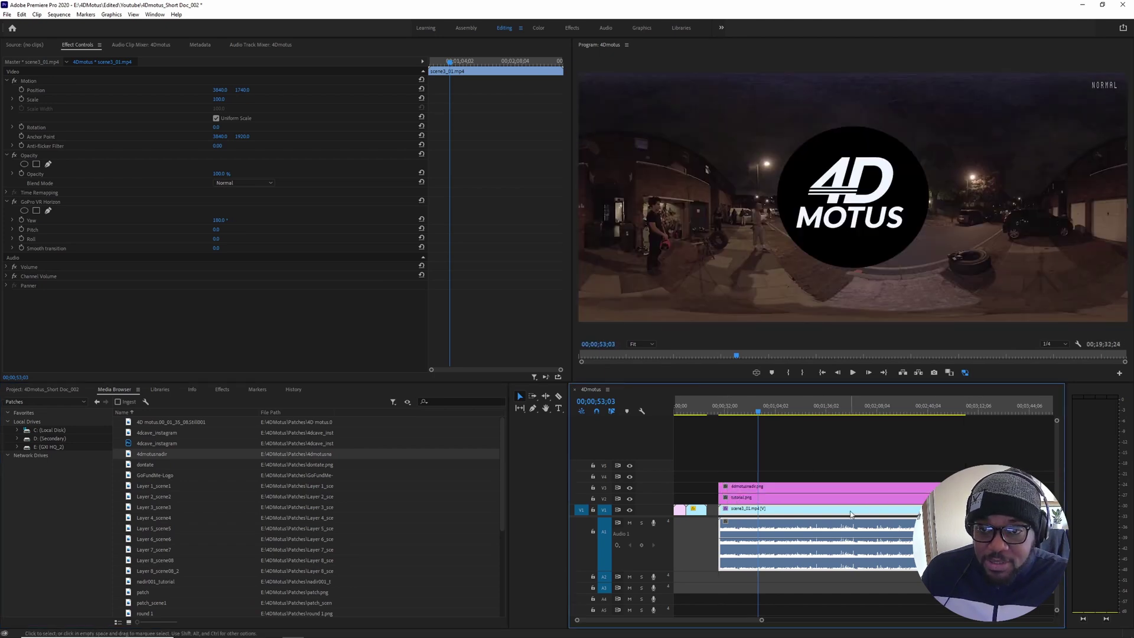
- Try scaling the 4dmotusnadir.png logo to 66 with its Motion settings
{"action": "left_click", "coordinate": [845, 487]}
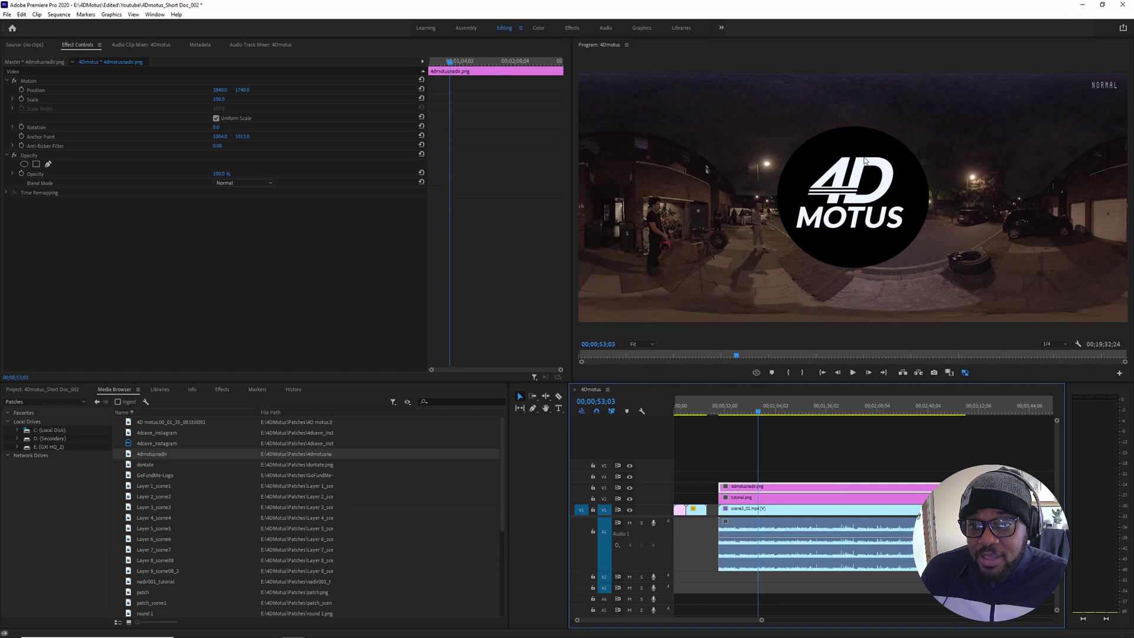
{"action": "left_click_drag", "start_coordinate": [218, 99], "coordinate": [190, 99]}
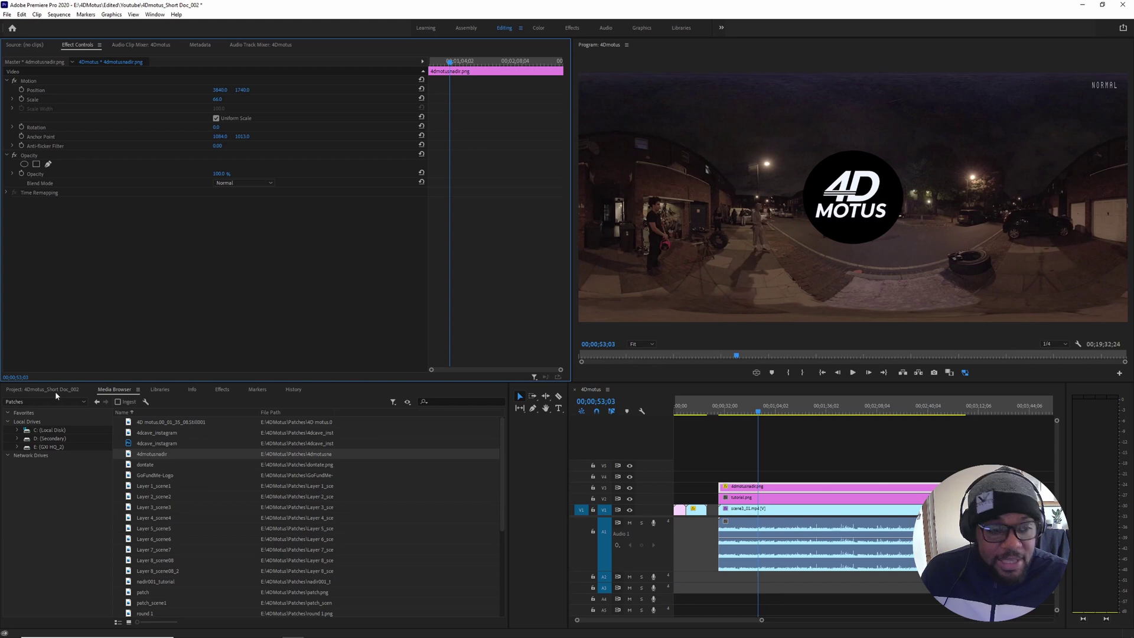
- Apply VR Plane to Sphere to the 4dmotusnadir.png clip, tilt its projection 90° down to the nadir, and set its scale to 34 degrees
{"action": "left_click", "coordinate": [222, 390]}
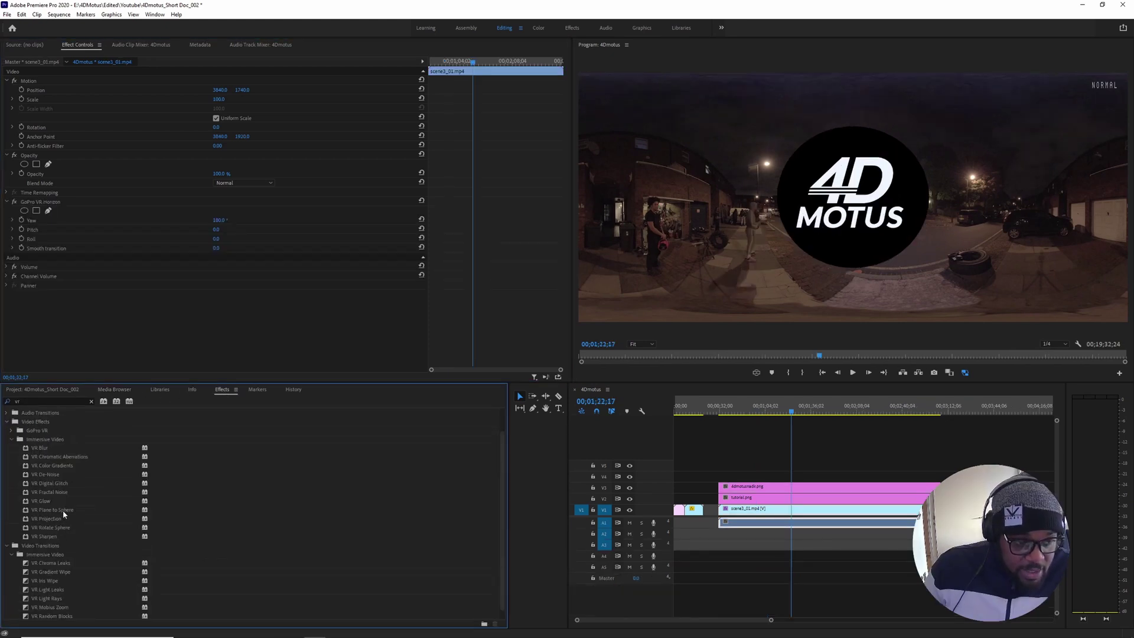
{"action": "left_click_drag", "start_coordinate": [63, 509], "coordinate": [741, 485]}
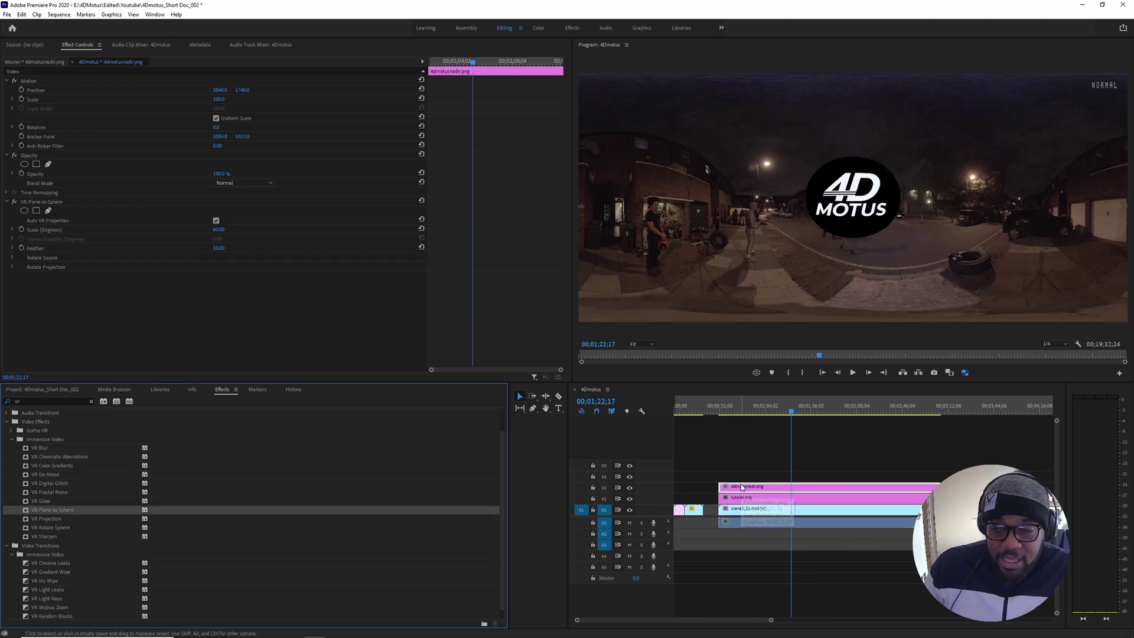
{"action": "left_click", "coordinate": [11, 266]}
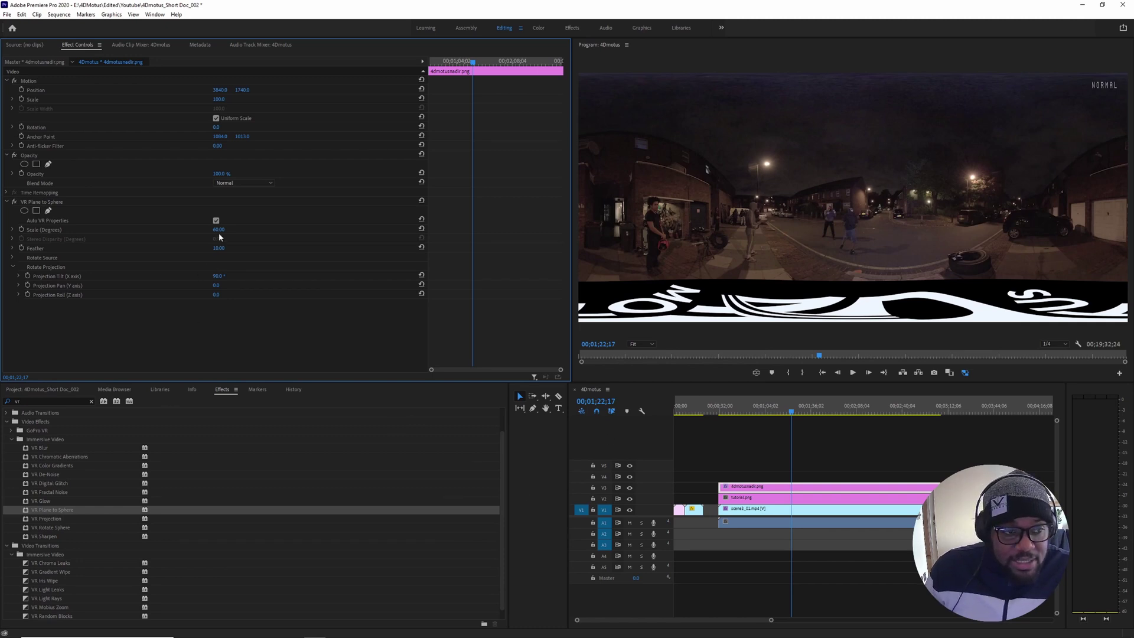
{"action": "left_click_drag", "start_coordinate": [218, 229], "coordinate": [203, 229]}
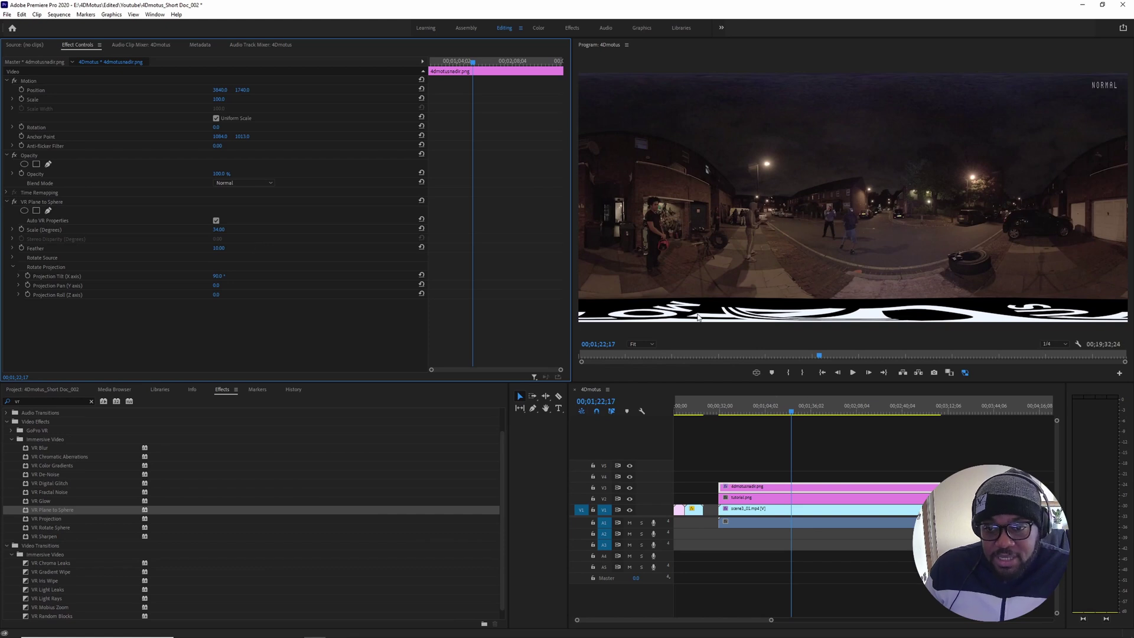
- Examine the logo at the nadir in the VR video display, finishing with the flat equirectangular view
{"action": "left_click", "coordinate": [756, 372]}
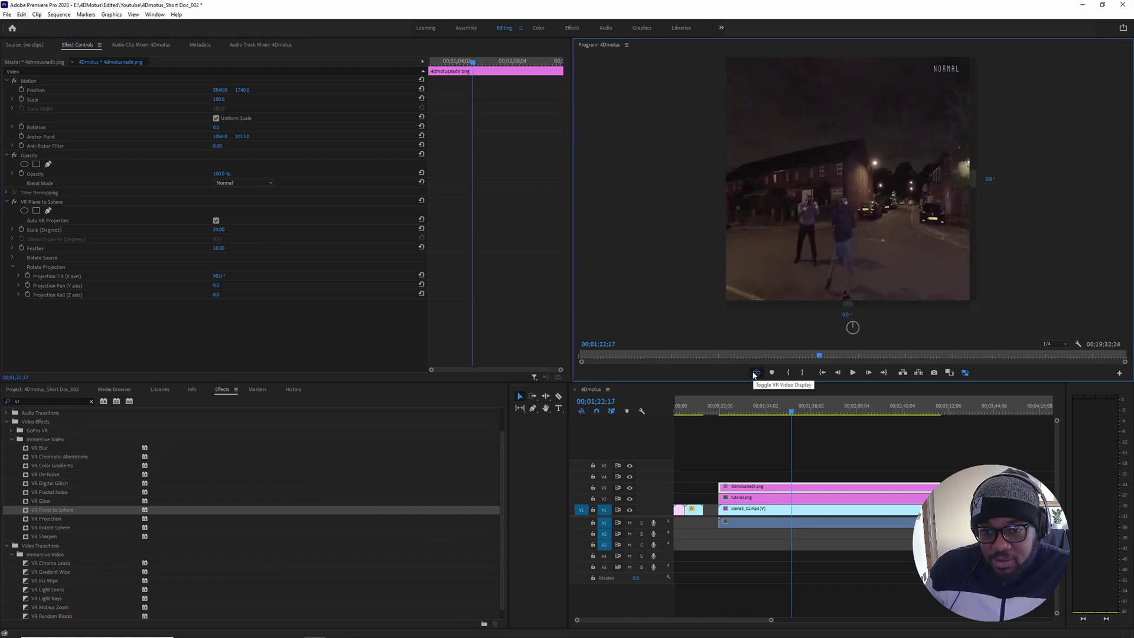
{"action": "left_click_drag", "start_coordinate": [878, 243], "coordinate": [868, 290]}
{"action": "left_click", "coordinate": [761, 372]}
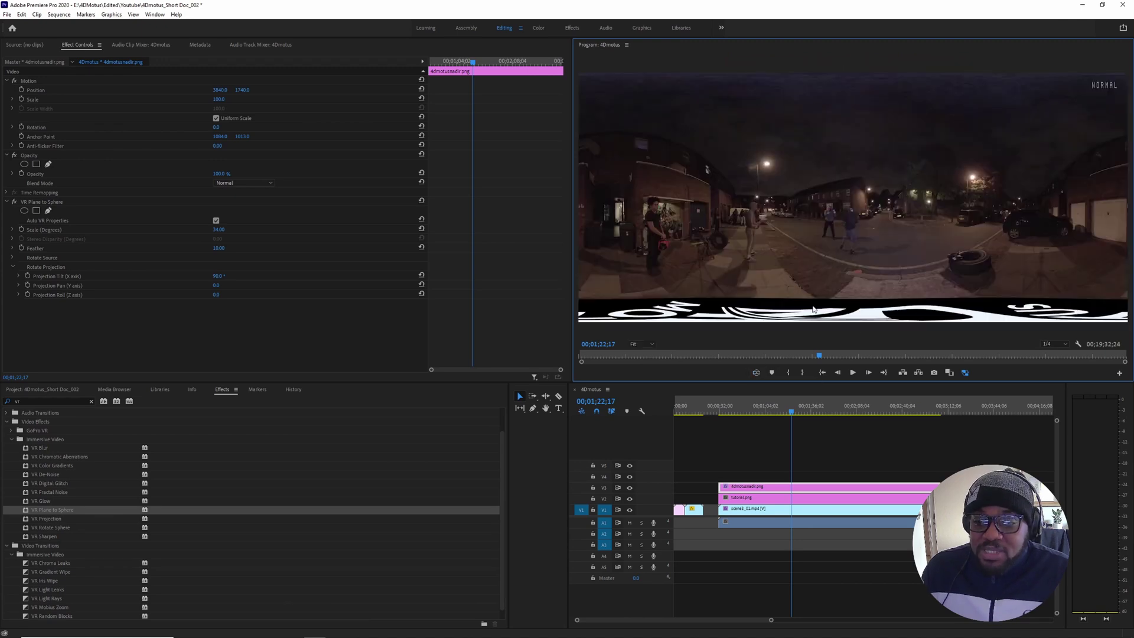
- Send the scene3_01.mp4 clip from the timeline to a linked After Effects composition
{"action": "left_click", "coordinate": [793, 513]}
{"action": "right_click", "coordinate": [794, 513]}
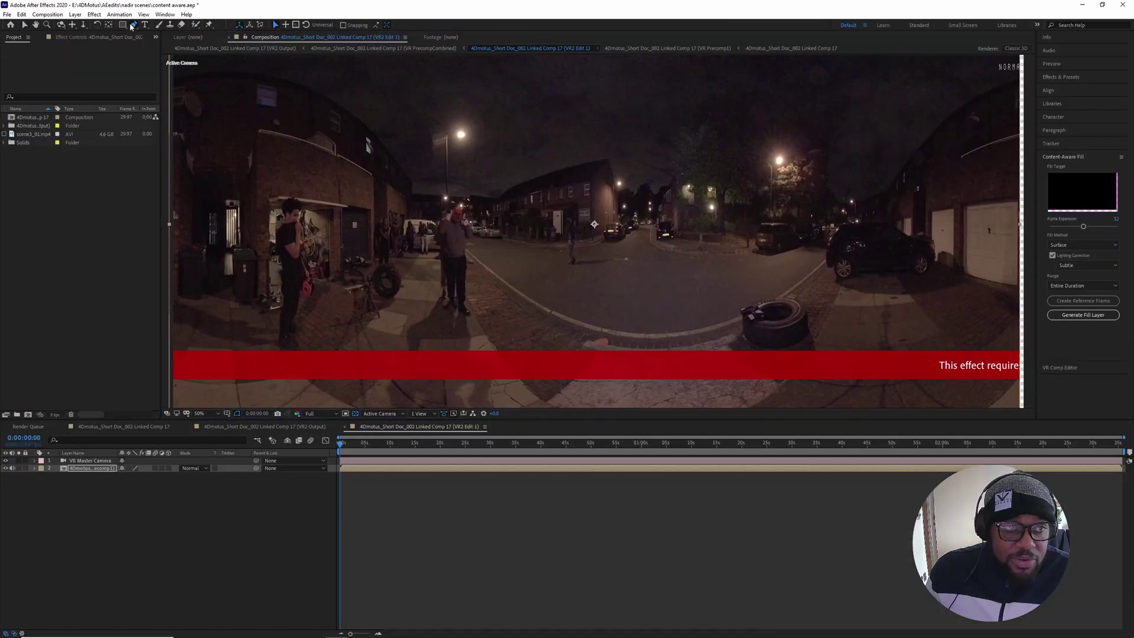
- Draw a closed Pen mask around the shadowed ground below the kerb in the VR2 Edit 1 composition, and close After Effects
{"action": "left_click", "coordinate": [134, 25]}
{"action": "left_click", "coordinate": [520, 313]}
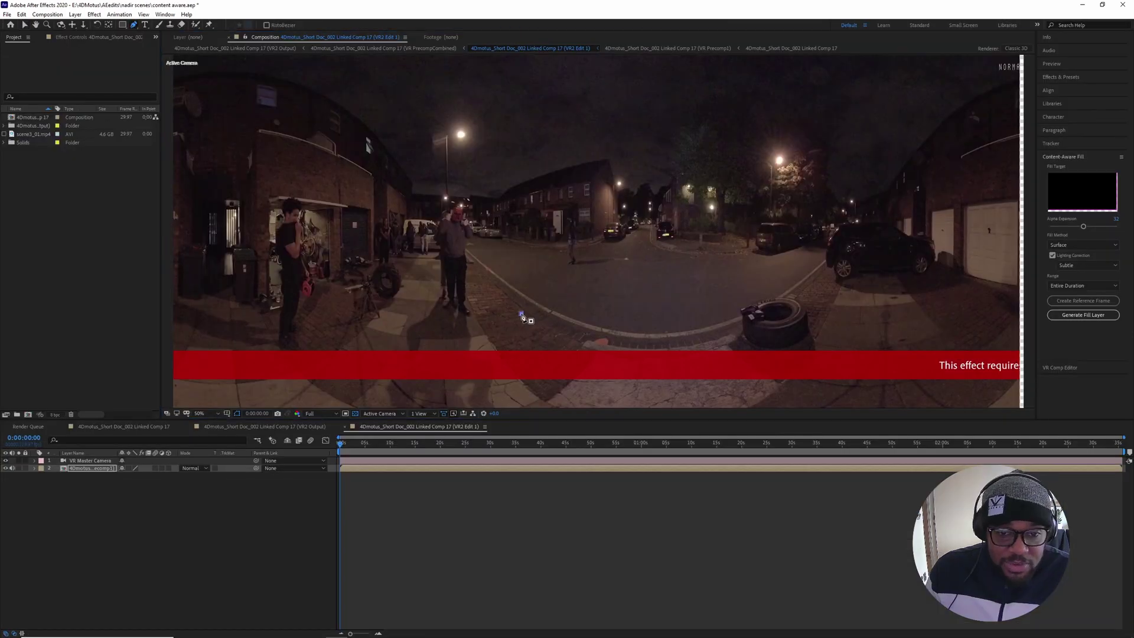
{"action": "left_click", "coordinate": [472, 327]}
{"action": "left_click", "coordinate": [416, 351]}
{"action": "left_click", "coordinate": [460, 388]}
{"action": "left_click", "coordinate": [513, 400]}
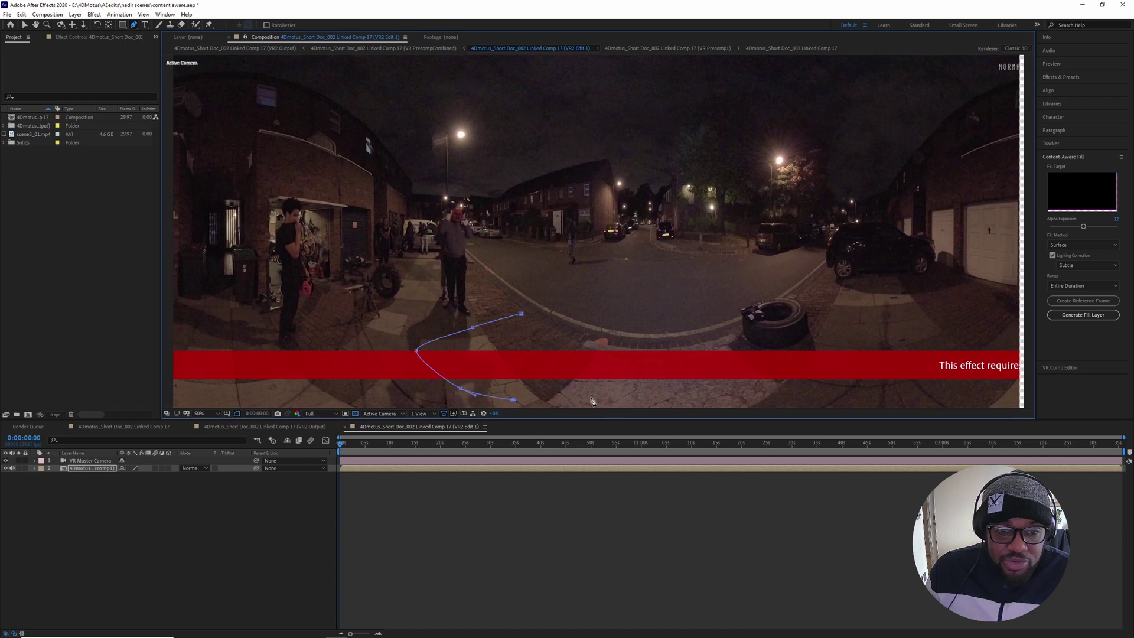
{"action": "left_click", "coordinate": [616, 395]}
{"action": "left_click", "coordinate": [663, 374]}
{"action": "left_click", "coordinate": [669, 351]}
{"action": "left_click", "coordinate": [652, 344]}
{"action": "left_click", "coordinate": [604, 341]}
{"action": "left_click", "coordinate": [576, 323]}
{"action": "left_click", "coordinate": [560, 303]}
{"action": "left_click", "coordinate": [531, 309]}
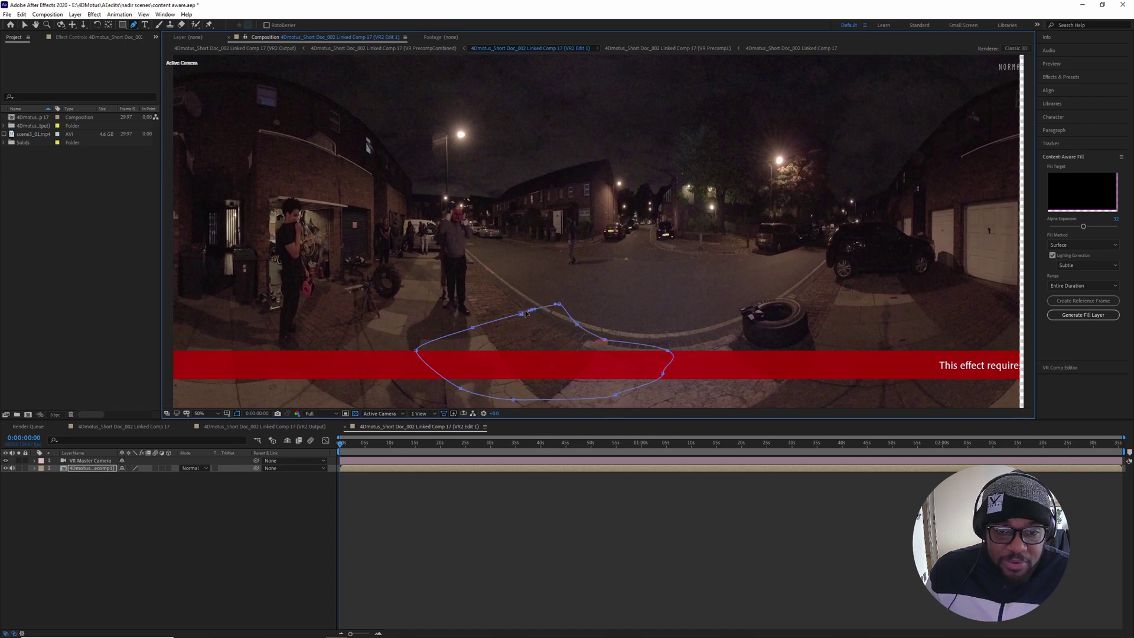
{"action": "left_click", "coordinate": [520, 313]}
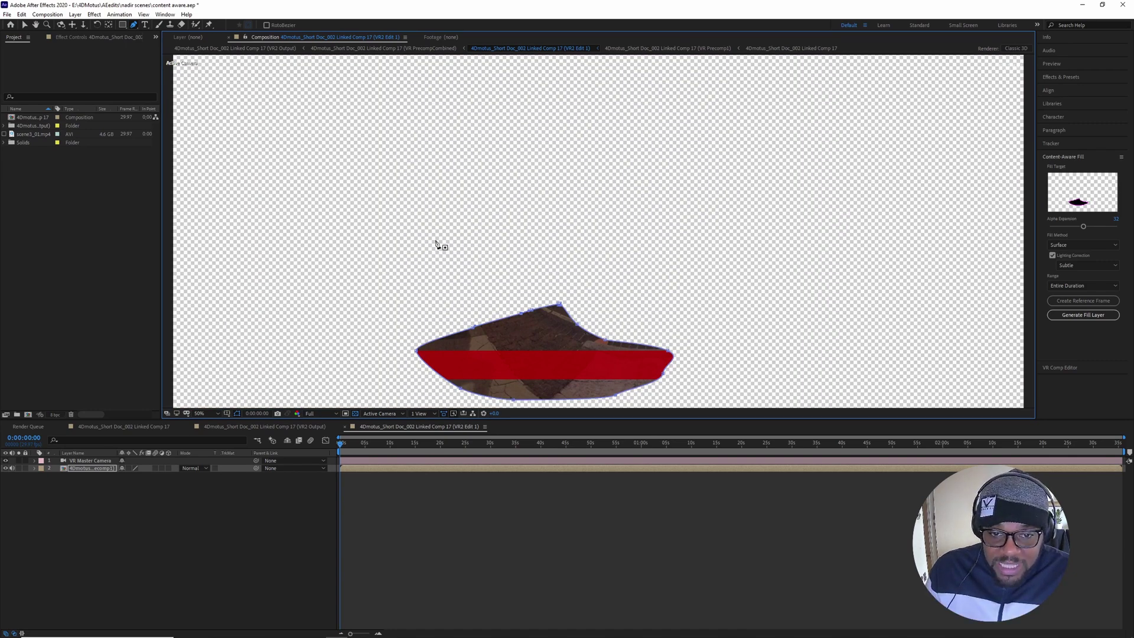
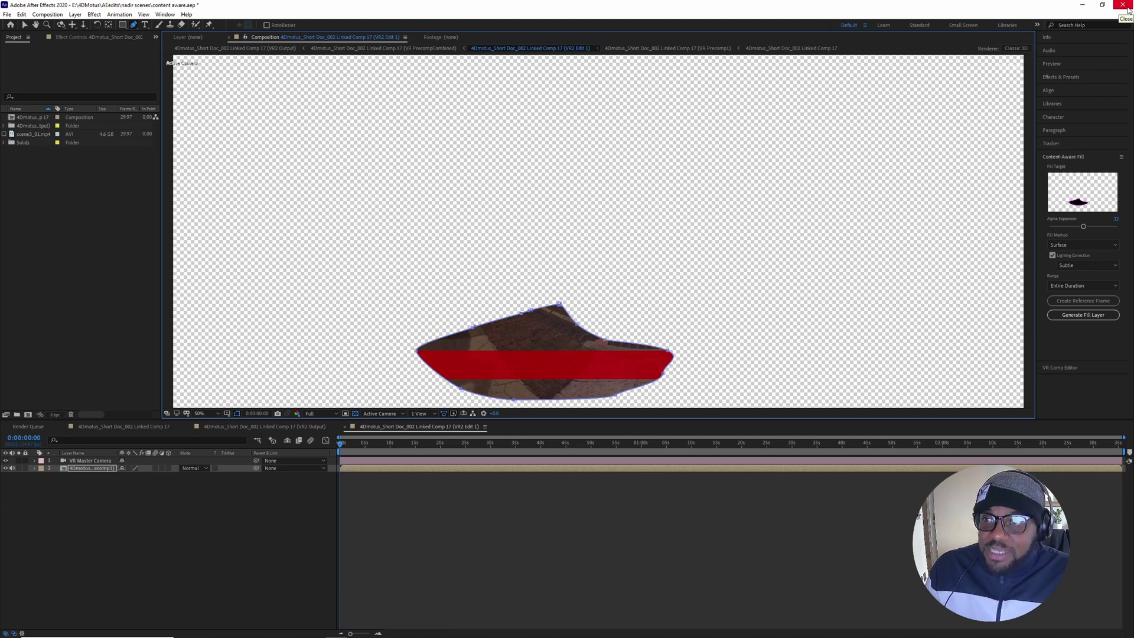
{"action": "left_click", "coordinate": [1122, 5]}
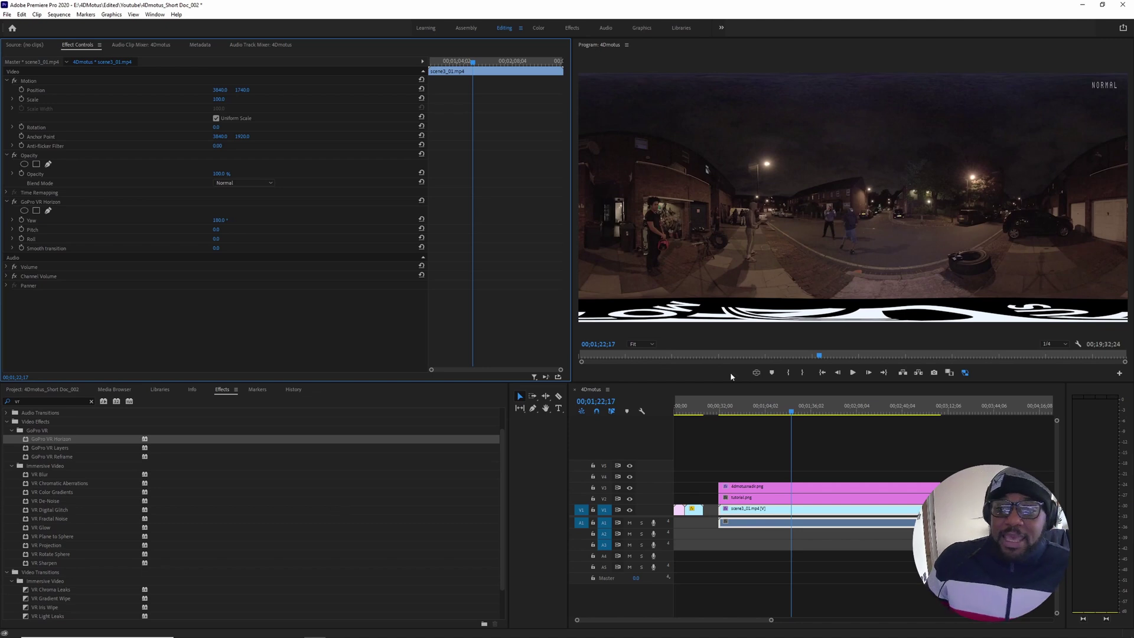
- Inspect the scene in Premiere Pro's VR video display by looking around the view
{"action": "left_click", "coordinate": [755, 372]}
{"action": "mouse_move", "coordinate": [911, 246]}
{"action": "left_mouse_down"}
{"action": "mouse_move", "coordinate": [729, 239]}
{"action": "mouse_move", "coordinate": [920, 238]}
{"action": "mouse_move", "coordinate": [944, 256]}
{"action": "mouse_move", "coordinate": [907, 253]}
{"action": "mouse_move", "coordinate": [924, 257]}
{"action": "mouse_move", "coordinate": [889, 203]}
{"action": "mouse_move", "coordinate": [987, 219]}
{"action": "mouse_move", "coordinate": [1008, 253]}
{"action": "mouse_move", "coordinate": [906, 261]}
{"action": "mouse_move", "coordinate": [918, 252]}
{"action": "left_mouse_up"}
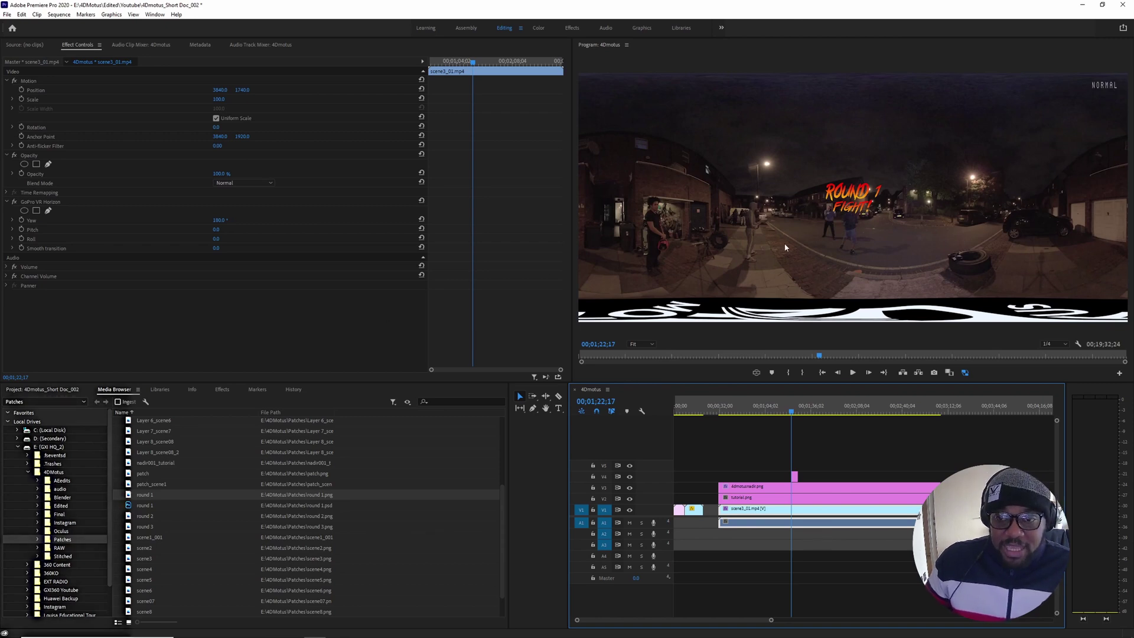
- Apply VR Plane to Sphere to the round 1.png title clip on track V4 and expand its Rotate Source settings
{"action": "left_click", "coordinate": [221, 390]}
{"action": "left_click", "coordinate": [70, 457]}
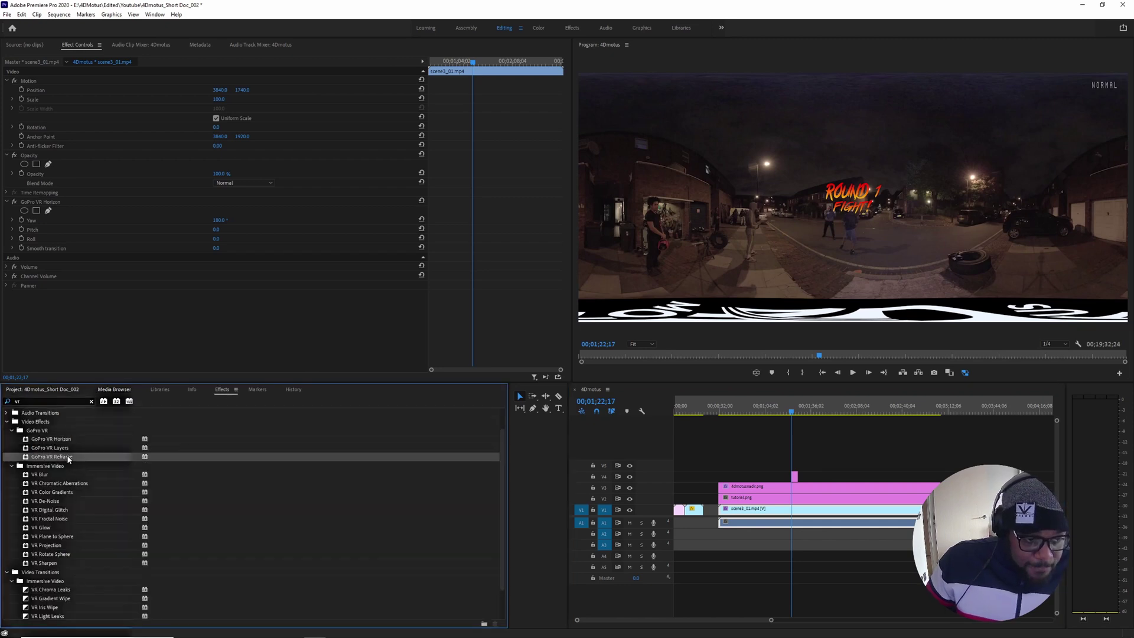
{"action": "left_click", "coordinate": [65, 538]}
{"action": "left_click_drag", "start_coordinate": [66, 540], "coordinate": [794, 479]}
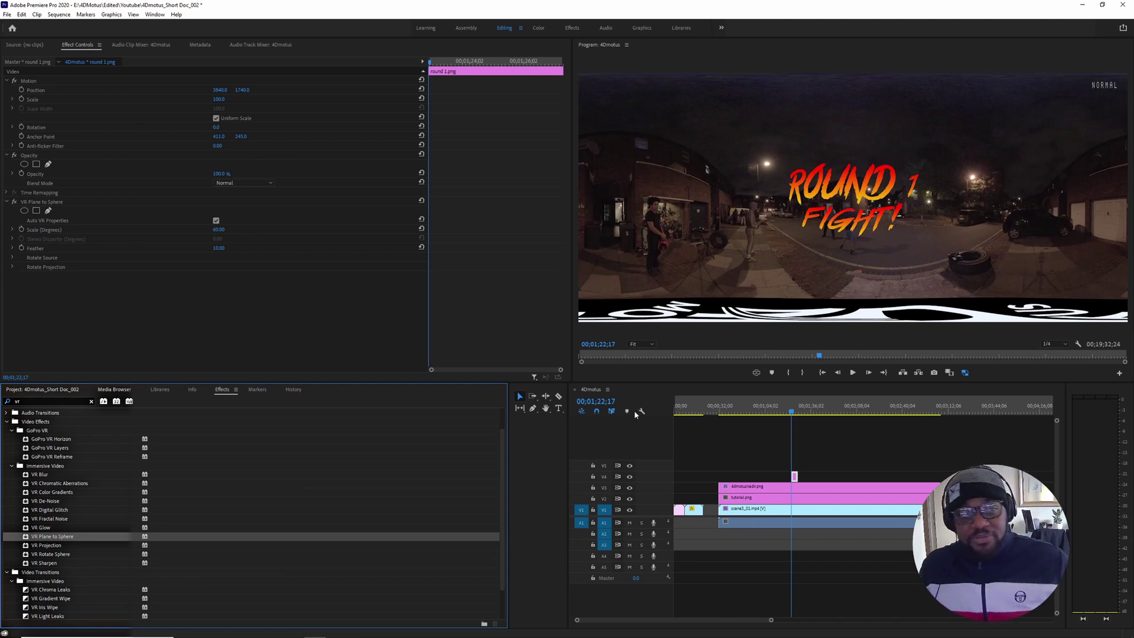
{"action": "left_click", "coordinate": [12, 258]}
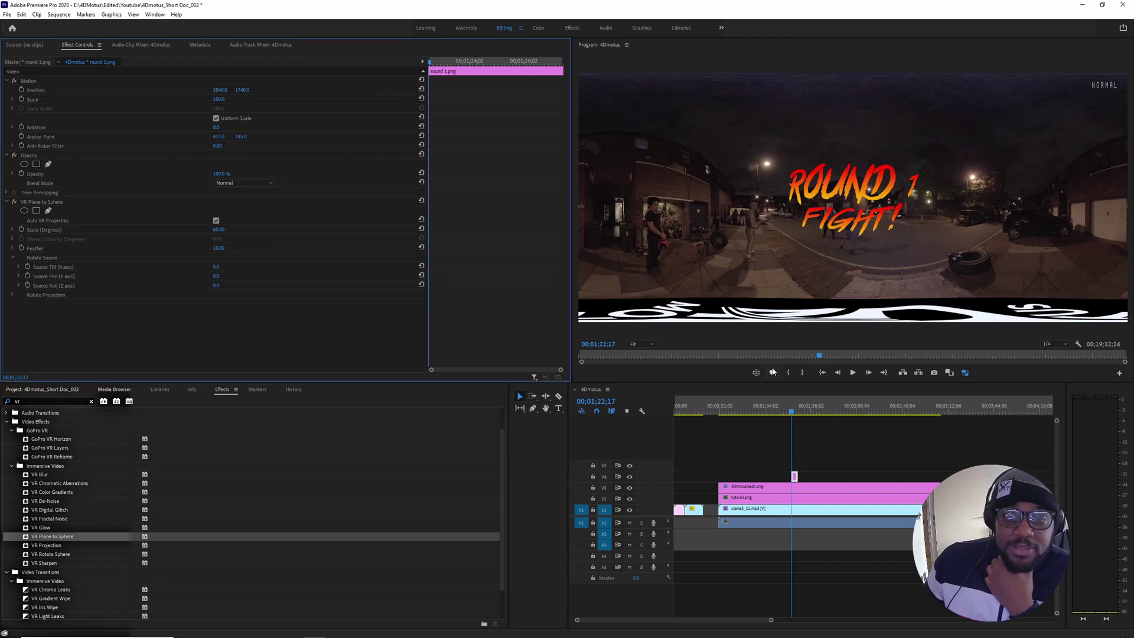
- Set the VR Plane to Sphere feather of the round 1.png title to 0, comparing it in the VR video display
{"action": "left_click", "coordinate": [755, 373]}
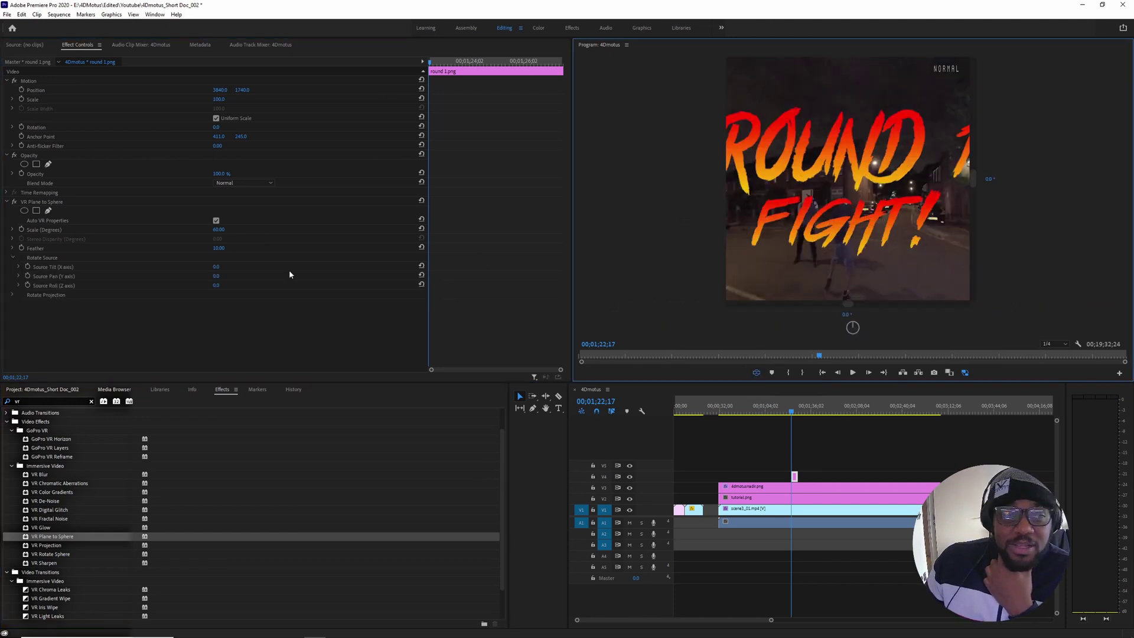
{"action": "left_click_drag", "start_coordinate": [216, 249], "coordinate": [222, 249]}
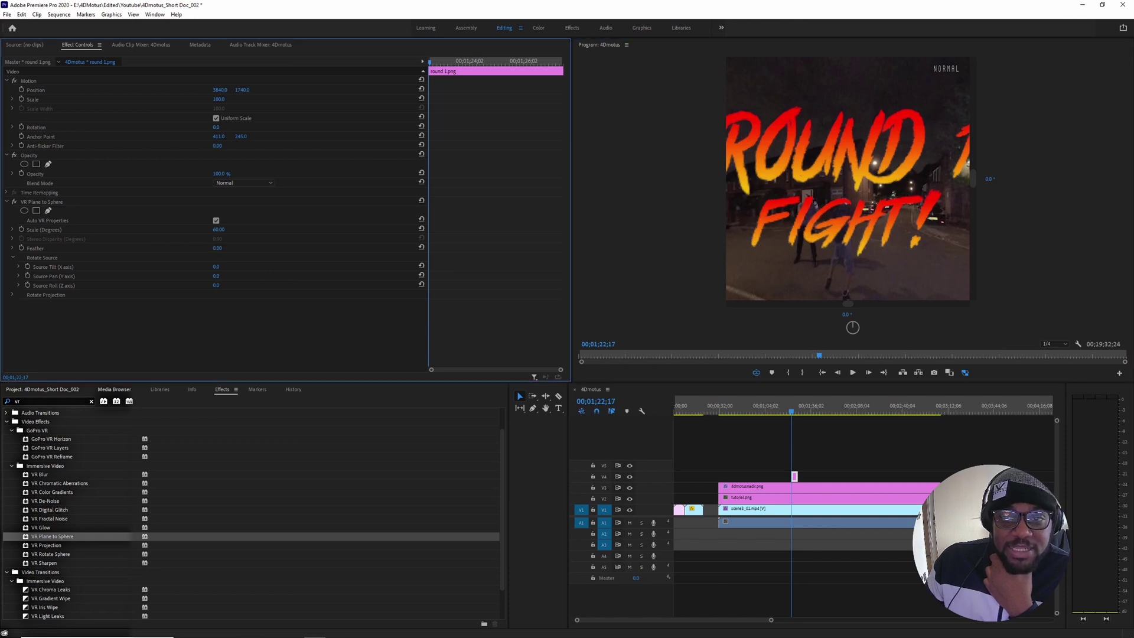
{"action": "left_click", "coordinate": [756, 372]}
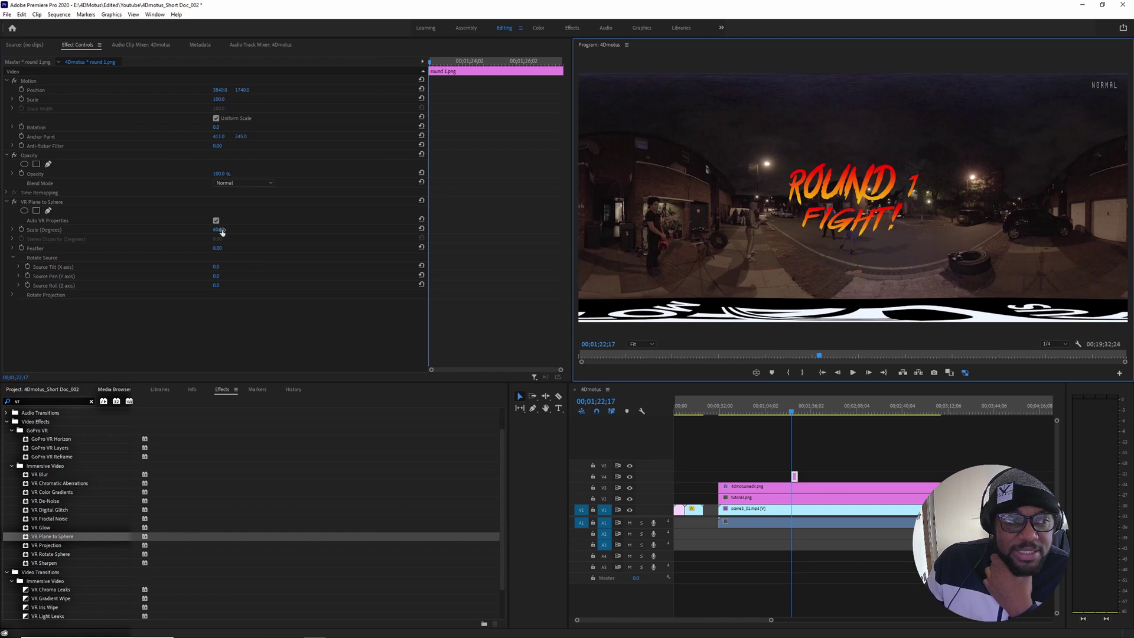
- Scale the round 1.png title to 44 degrees, rotate its source to -44° tilt, -9° pan and 8° roll, and position it above the fighters
{"action": "left_click_drag", "start_coordinate": [218, 229], "coordinate": [216, 286]}
{"action": "mouse_move", "coordinate": [221, 86]}
{"action": "left_mouse_down"}
{"action": "mouse_move", "coordinate": [252, 93]}
{"action": "mouse_move", "coordinate": [233, 93]}
{"action": "left_mouse_up"}
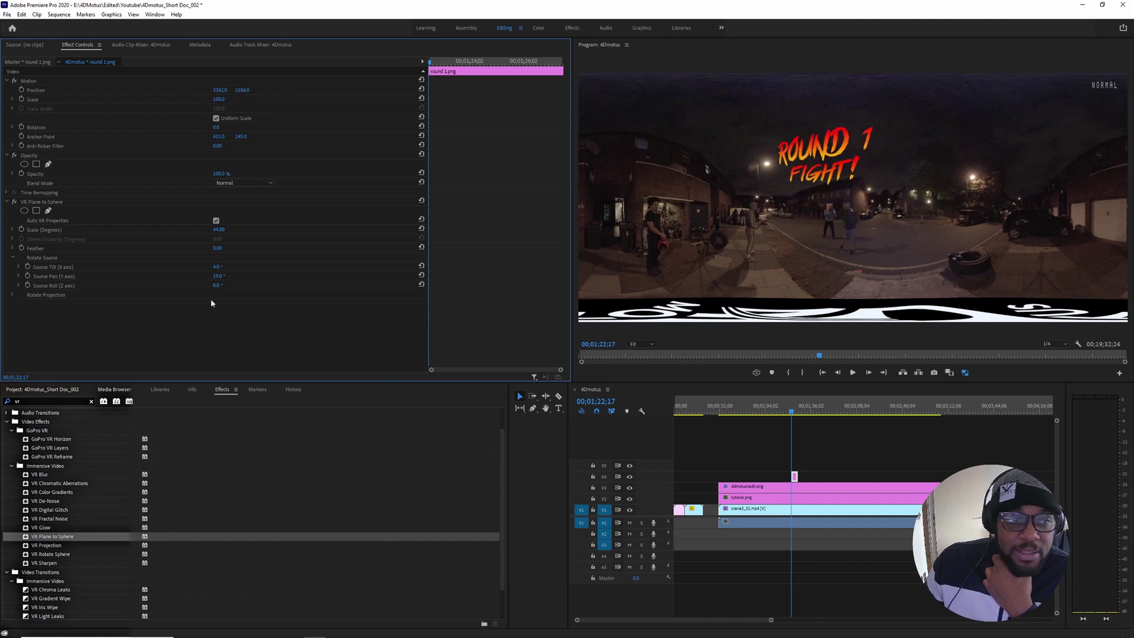
{"action": "mouse_move", "coordinate": [216, 266]}
{"action": "left_mouse_down"}
{"action": "mouse_move", "coordinate": [180, 267]}
{"action": "mouse_move", "coordinate": [211, 276]}
{"action": "mouse_move", "coordinate": [201, 276]}
{"action": "left_mouse_up"}
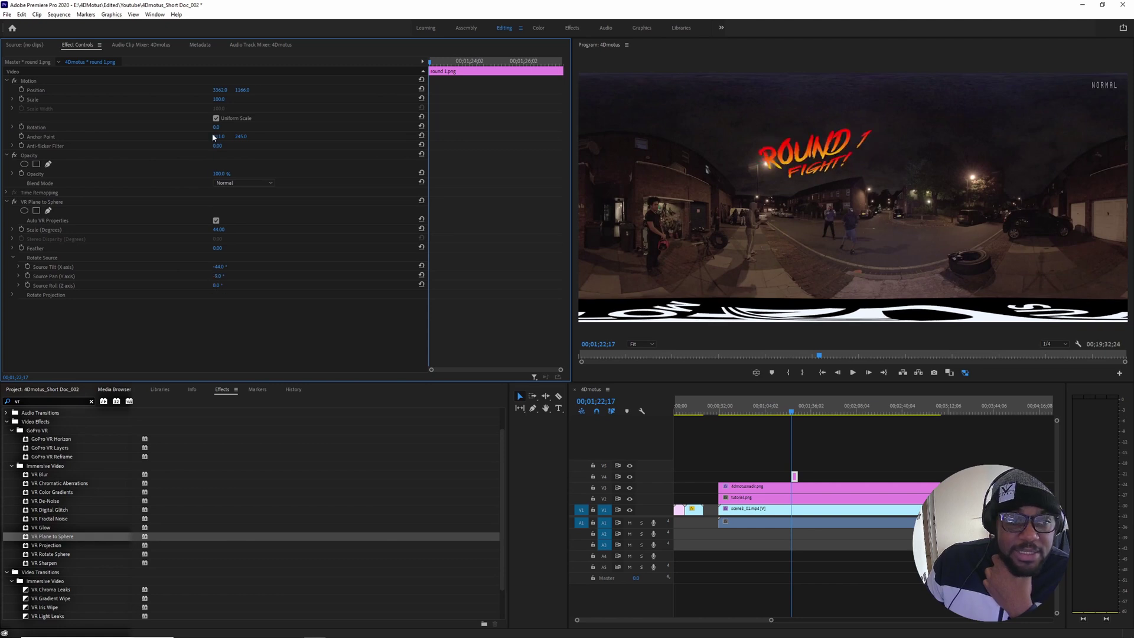
{"action": "left_click_drag", "start_coordinate": [219, 90], "coordinate": [253, 90]}
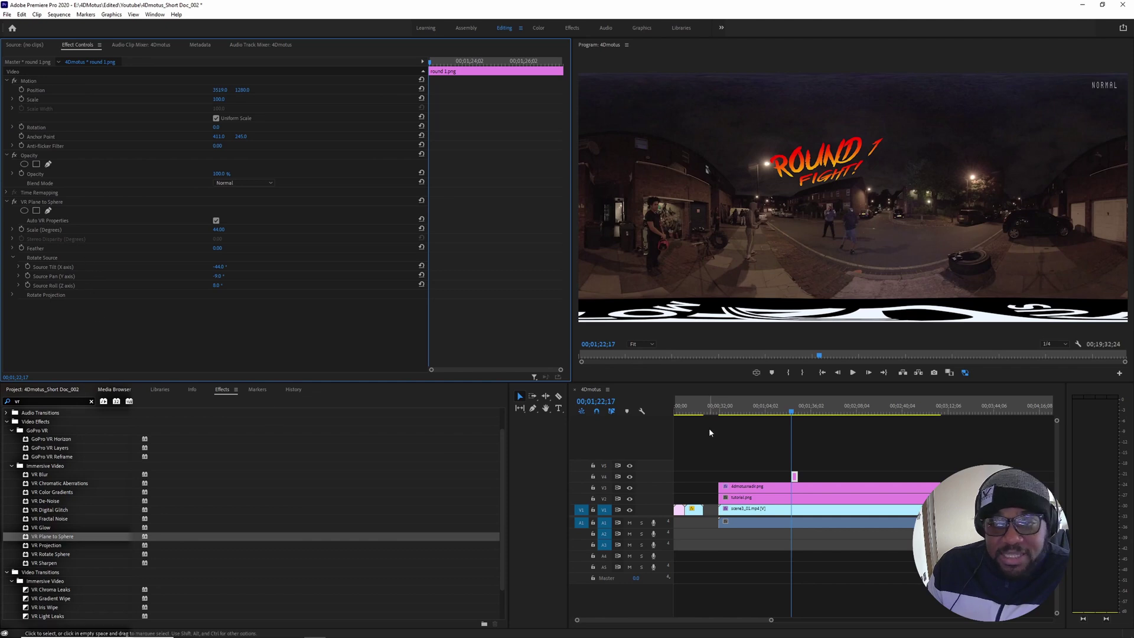
{"action": "left_click", "coordinate": [756, 372]}
{"action": "mouse_move", "coordinate": [795, 155]}
{"action": "left_mouse_down"}
{"action": "mouse_move", "coordinate": [815, 219]}
{"action": "mouse_move", "coordinate": [838, 248]}
{"action": "mouse_move", "coordinate": [917, 228]}
{"action": "mouse_move", "coordinate": [829, 146]}
{"action": "mouse_move", "coordinate": [864, 169]}
{"action": "mouse_move", "coordinate": [810, 162]}
{"action": "left_mouse_up"}
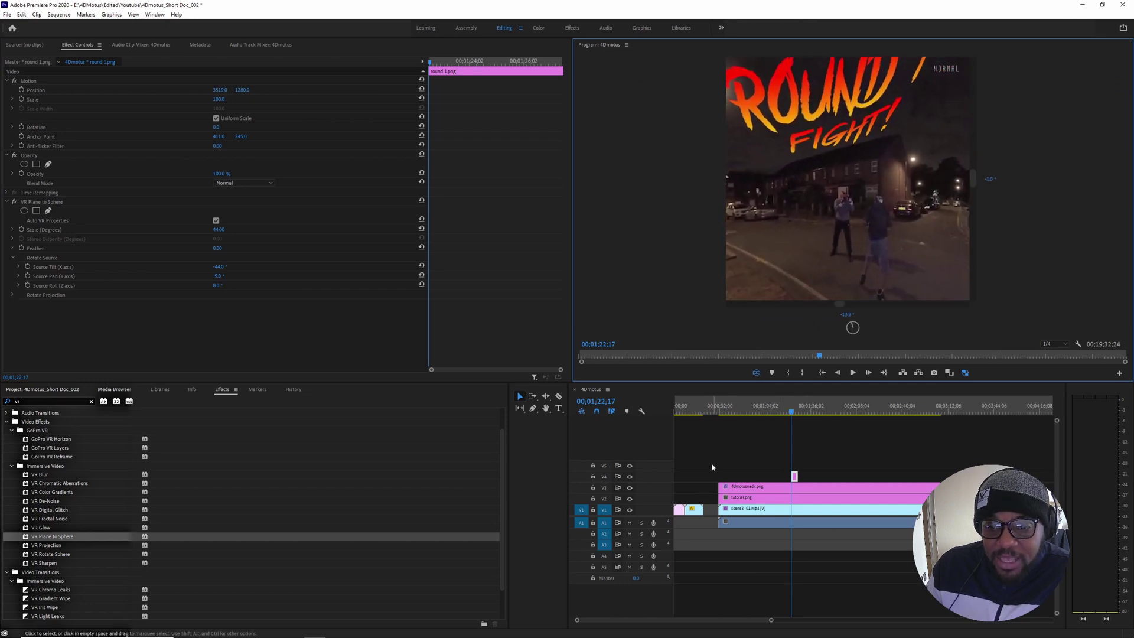
- Shift the scene3_01.mp4 clip and its overlays earlier to close the gap after the intro clips, and return the playhead to the sequence start
{"action": "left_click_drag", "start_coordinate": [711, 464], "coordinate": [861, 535]}
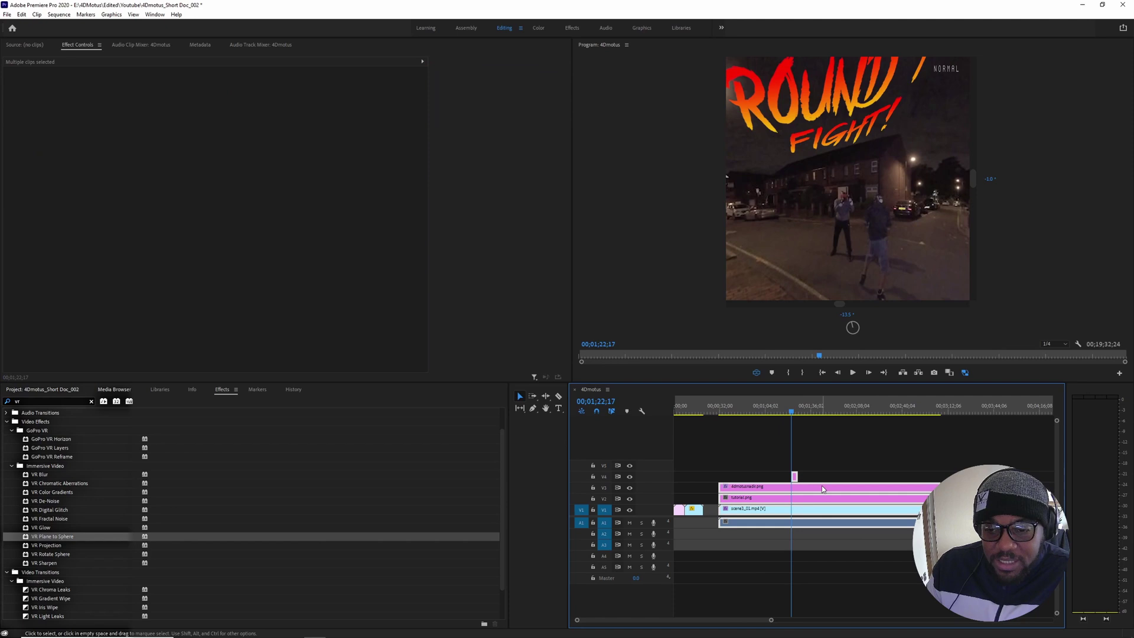
{"action": "left_click_drag", "start_coordinate": [820, 485], "coordinate": [806, 486]}
{"action": "left_click_drag", "start_coordinate": [792, 411], "coordinate": [663, 412]}
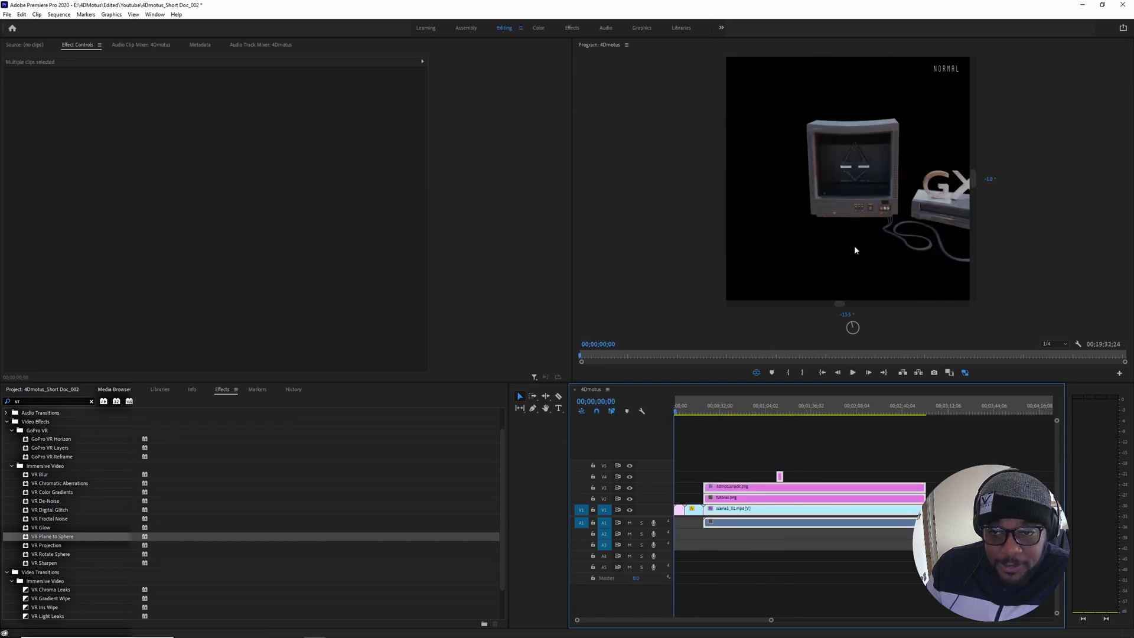
- Apply VR Plane to Sphere to the intro clip 0001-0193.mp4 and set its scale to 70 degrees
{"action": "mouse_move", "coordinate": [854, 245]}
{"action": "left_mouse_down"}
{"action": "mouse_move", "coordinate": [815, 262]}
{"action": "mouse_move", "coordinate": [835, 255]}
{"action": "left_mouse_up"}
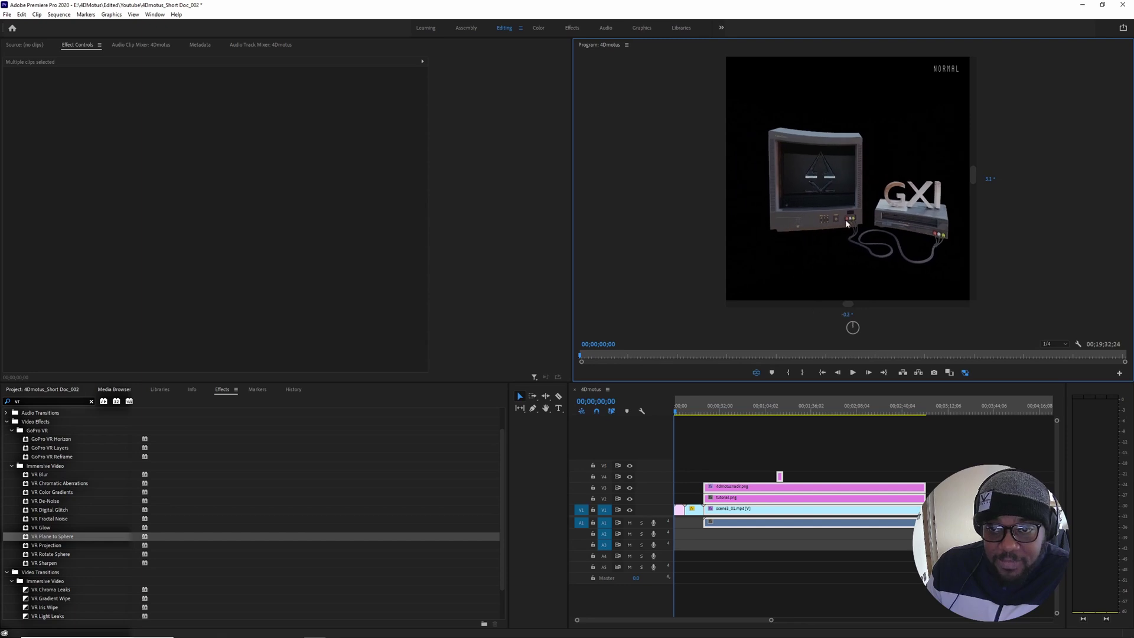
{"action": "left_click", "coordinate": [681, 512]}
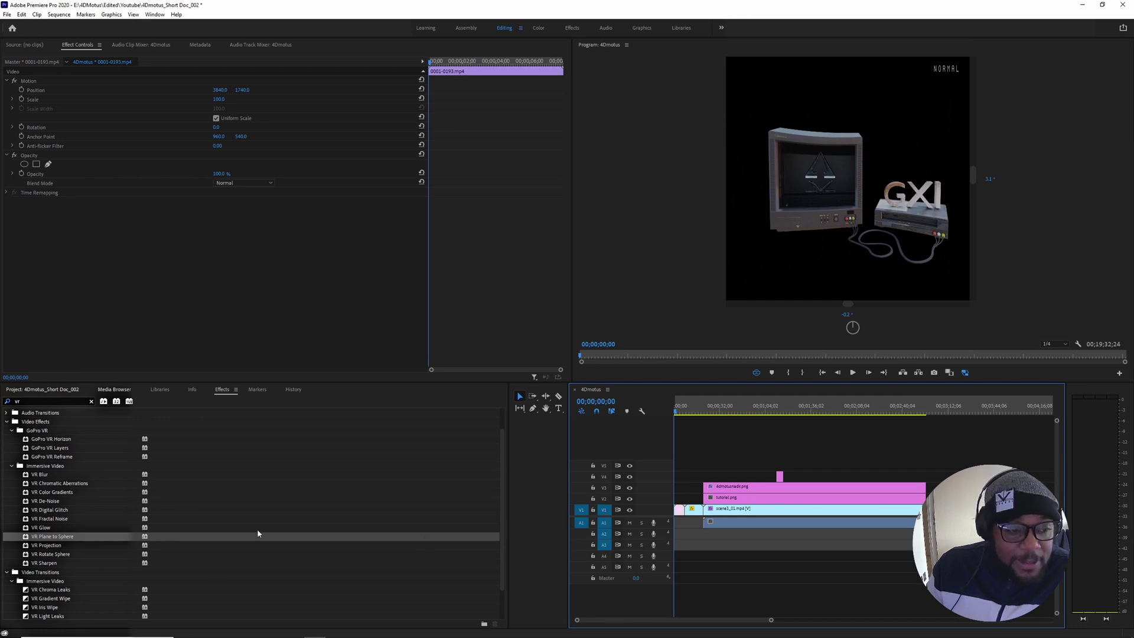
{"action": "left_click_drag", "start_coordinate": [68, 538], "coordinate": [679, 510]}
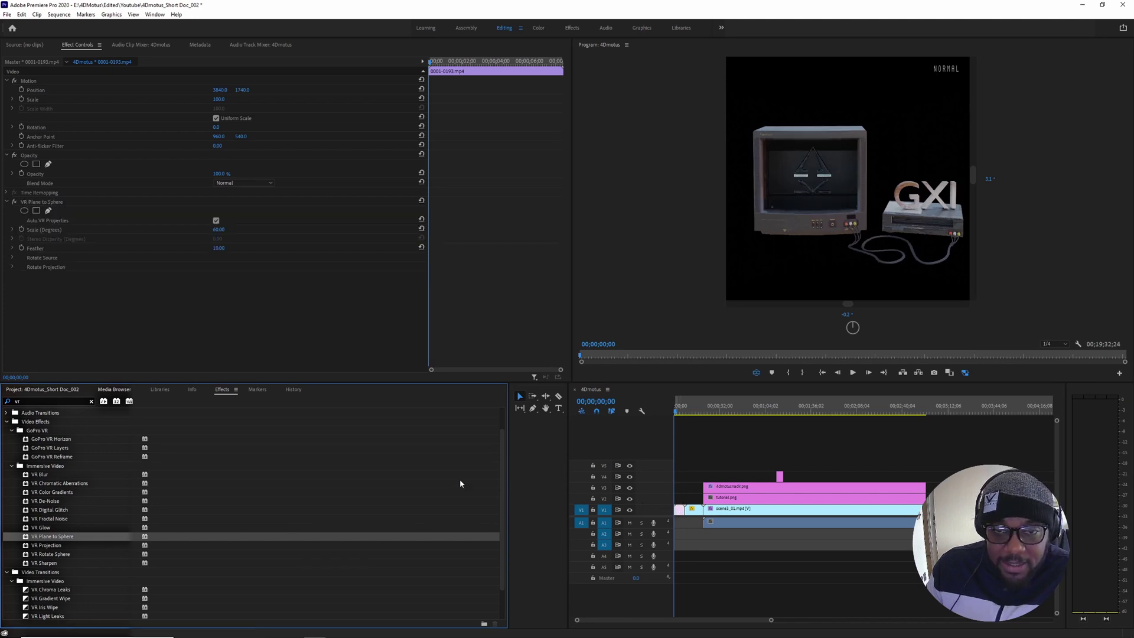
{"action": "left_click_drag", "start_coordinate": [217, 229], "coordinate": [222, 229]}
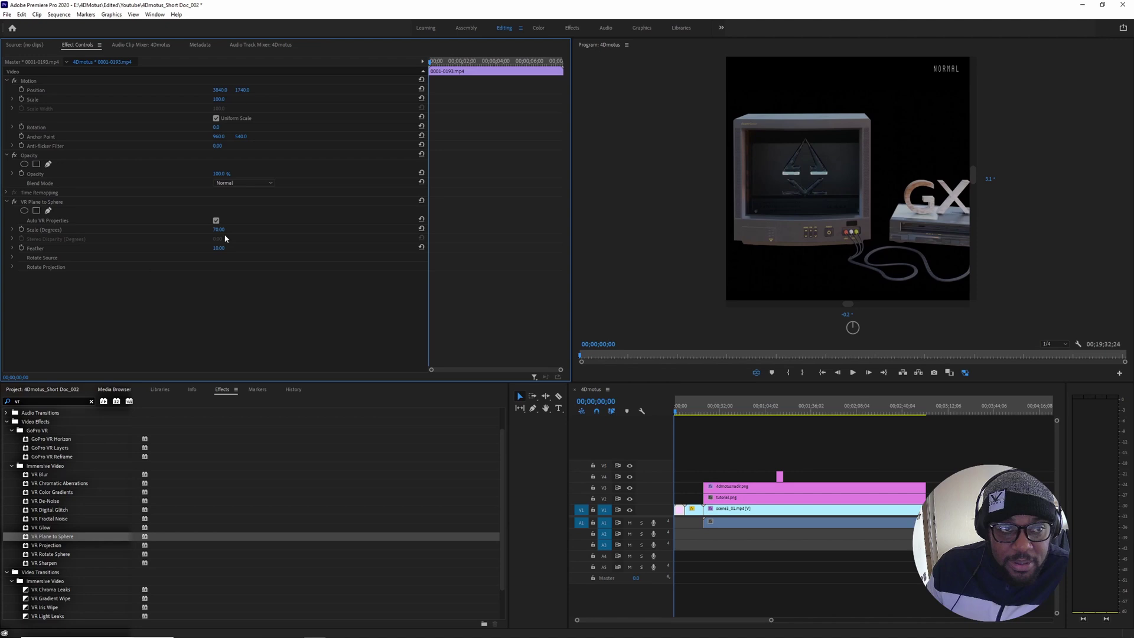
- Set the Projection Tilt of the intro clip 0001-0193.mp4 to -2° and check its placement by looking around the VR view
{"action": "left_click", "coordinate": [13, 267]}
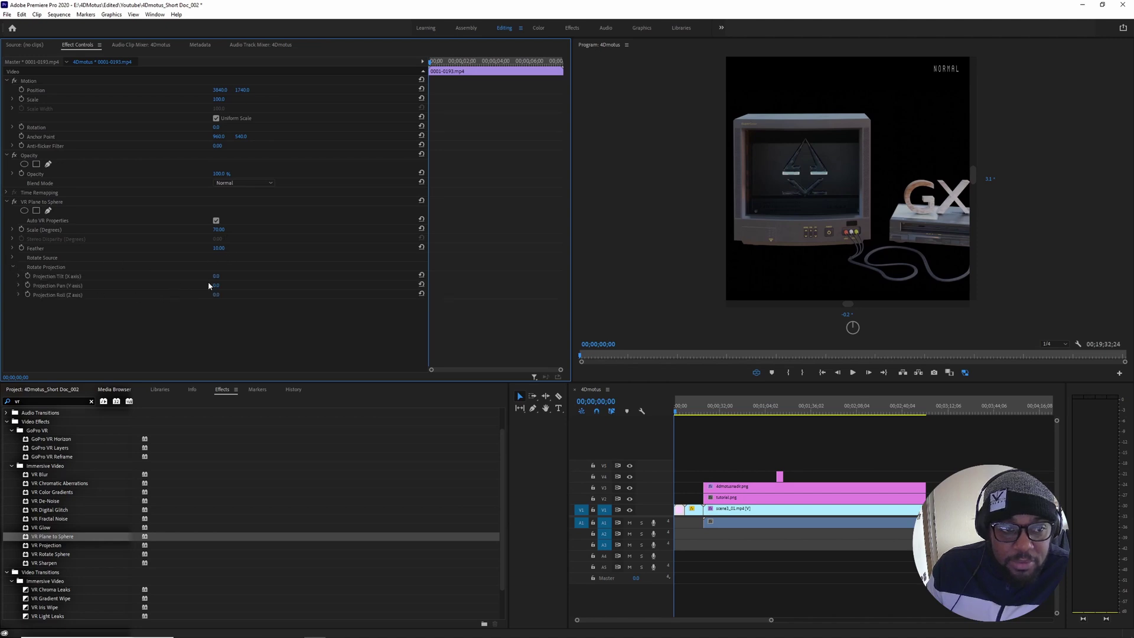
{"action": "left_click_drag", "start_coordinate": [217, 276], "coordinate": [215, 276]}
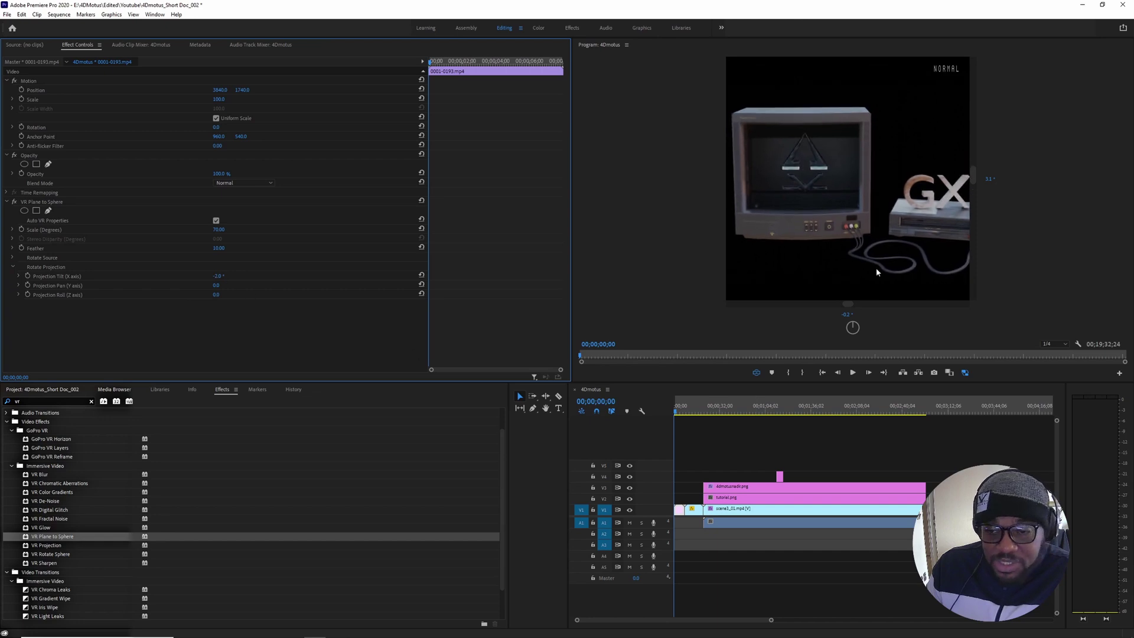
{"action": "mouse_move", "coordinate": [876, 272]}
{"action": "left_mouse_down"}
{"action": "mouse_move", "coordinate": [703, 269]}
{"action": "mouse_move", "coordinate": [873, 267]}
{"action": "left_mouse_up"}
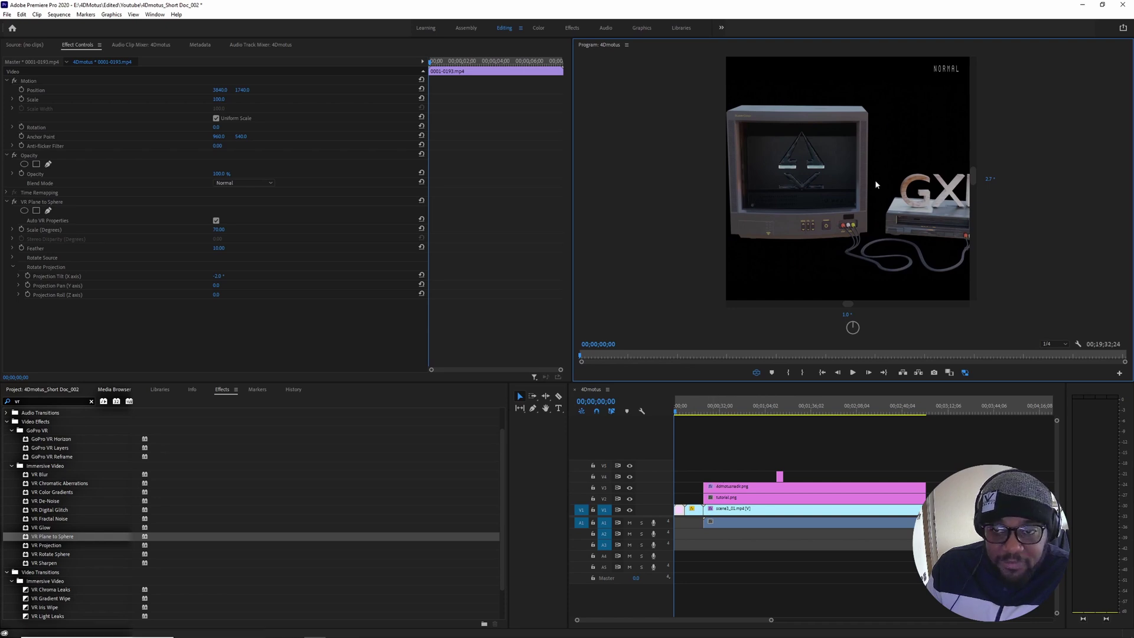
{"action": "left_click_drag", "start_coordinate": [874, 180], "coordinate": [854, 236]}
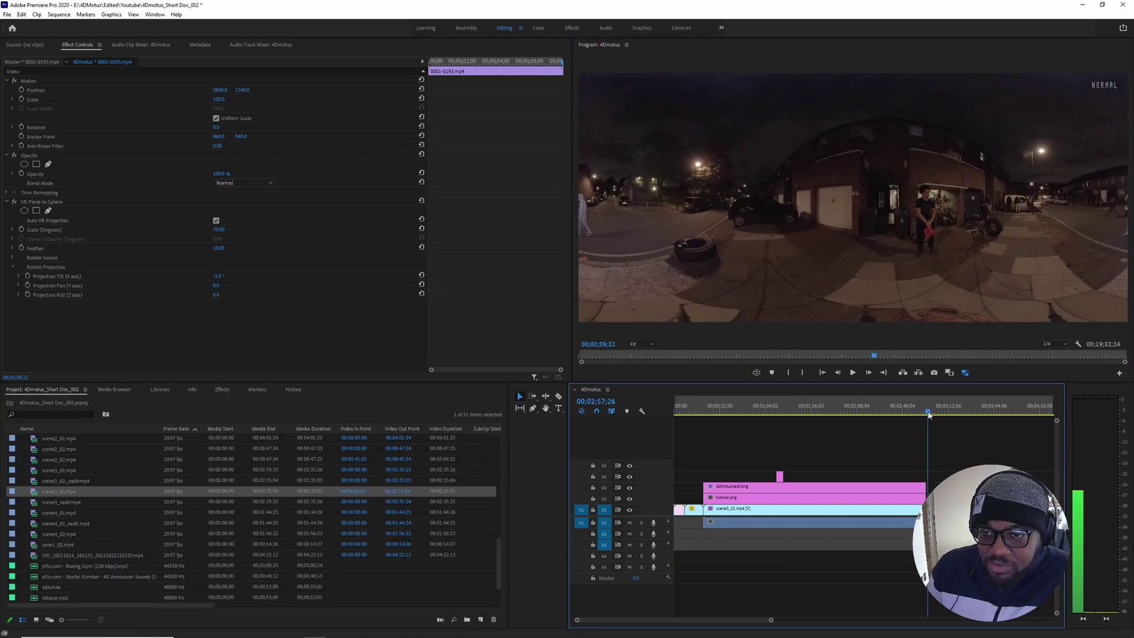
- Apply GoPro VR Horizon to the scene3_02.mp4 clip and set its Yaw to 90°
{"action": "left_click_drag", "start_coordinate": [924, 411], "coordinate": [919, 499]}
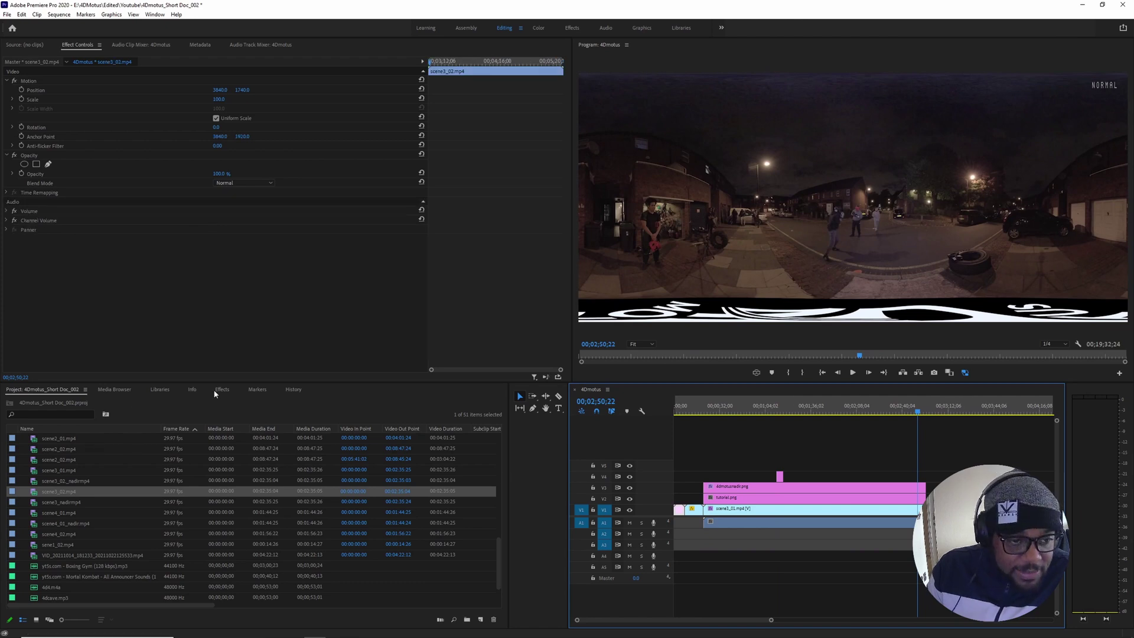
{"action": "key", "text": "shift+7"}
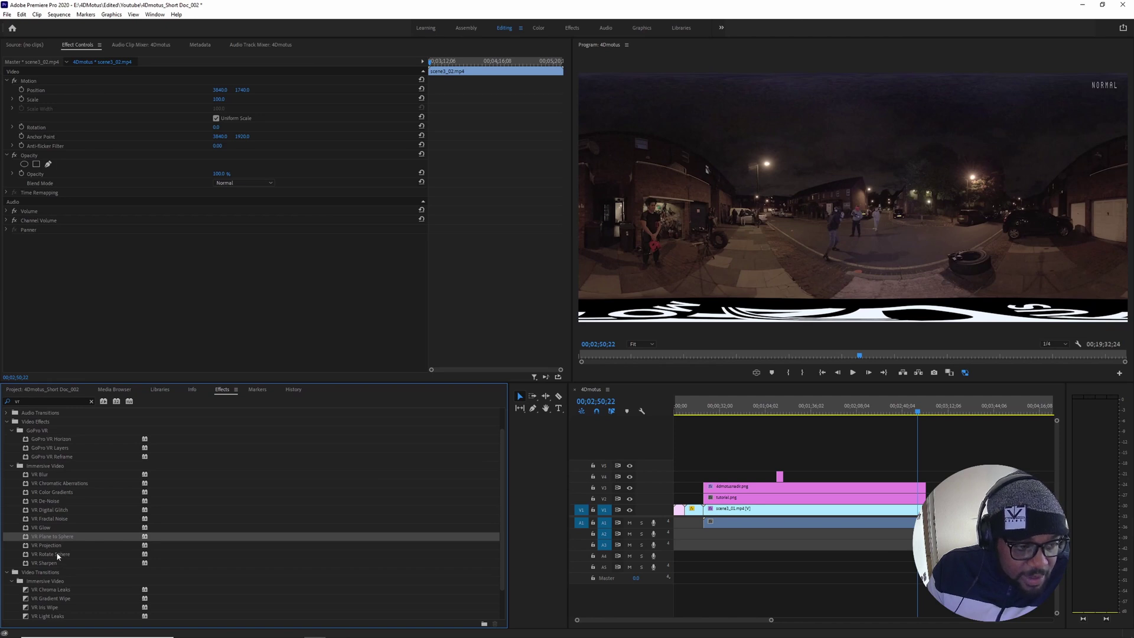
{"action": "left_click", "coordinate": [59, 440]}
{"action": "left_click_drag", "start_coordinate": [59, 440], "coordinate": [94, 237]}
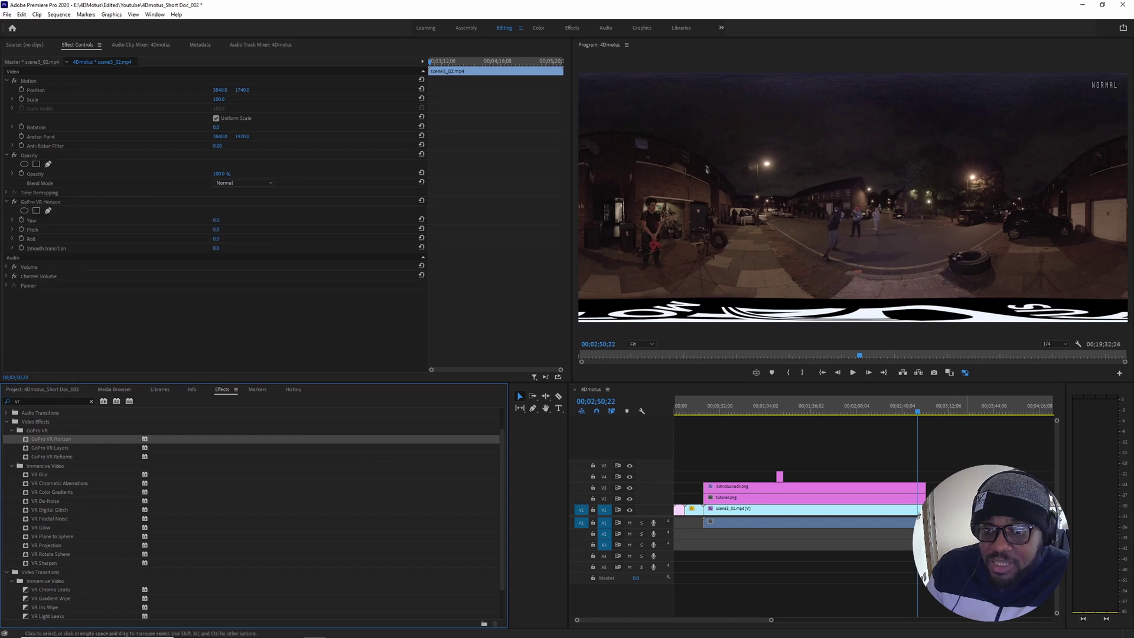
{"action": "left_click", "coordinate": [215, 220]}
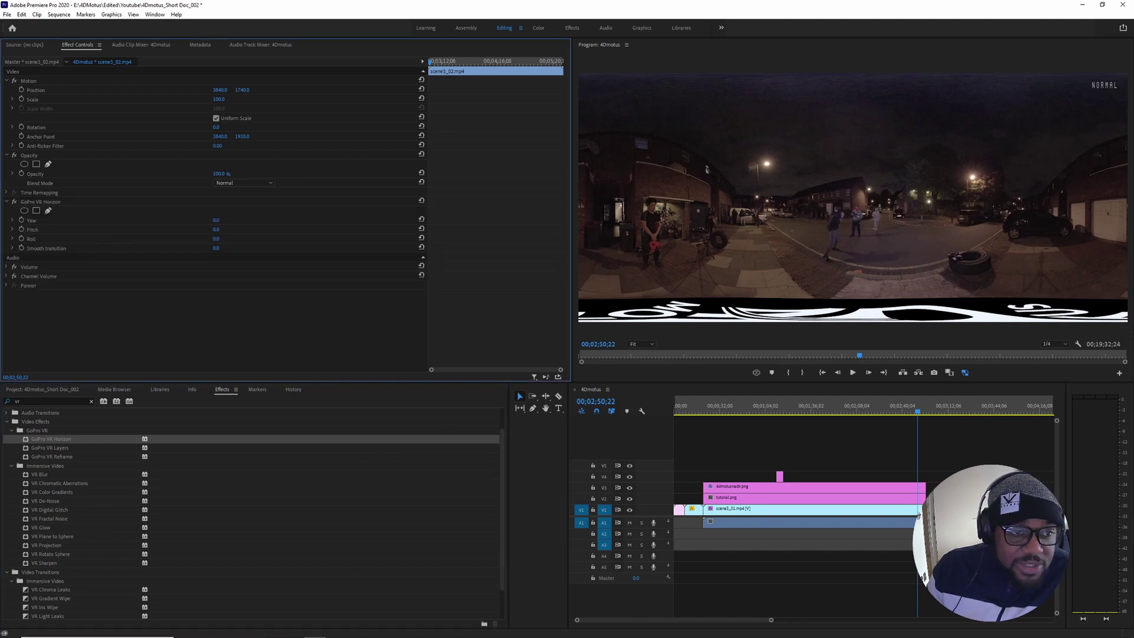
{"action": "type", "text": "90"}
{"action": "key", "text": "Return"}
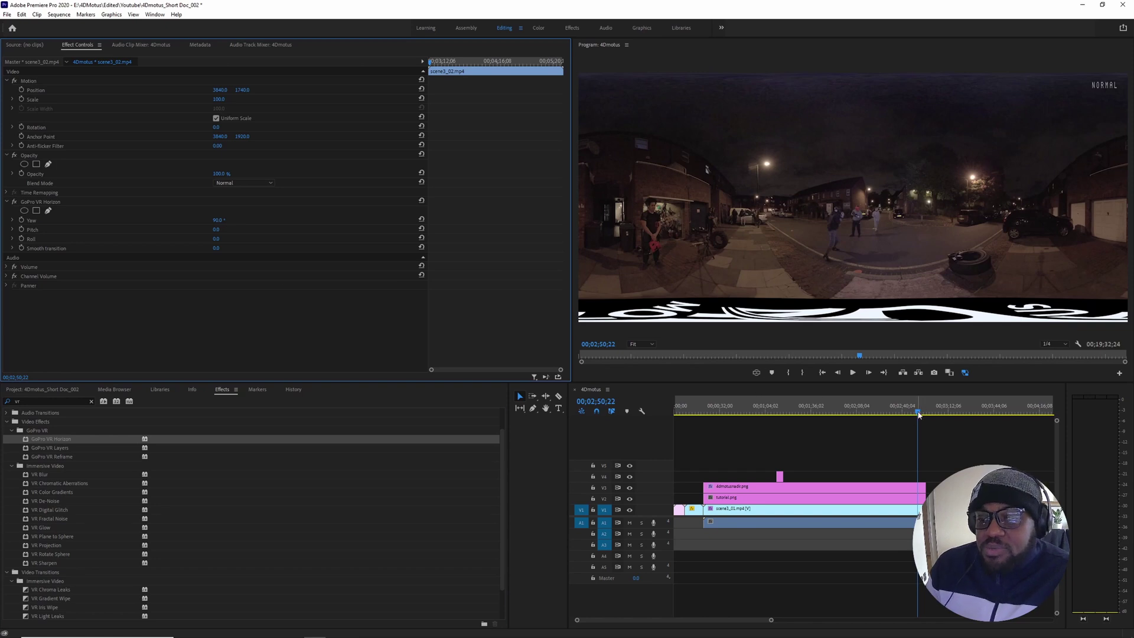
{"action": "left_click", "coordinate": [918, 413]}
{"action": "mouse_move", "coordinate": [918, 413]}
{"action": "left_mouse_down"}
{"action": "mouse_move", "coordinate": [946, 414]}
{"action": "mouse_move", "coordinate": [894, 413]}
{"action": "mouse_move", "coordinate": [943, 409]}
{"action": "mouse_move", "coordinate": [906, 412]}
{"action": "left_mouse_up"}
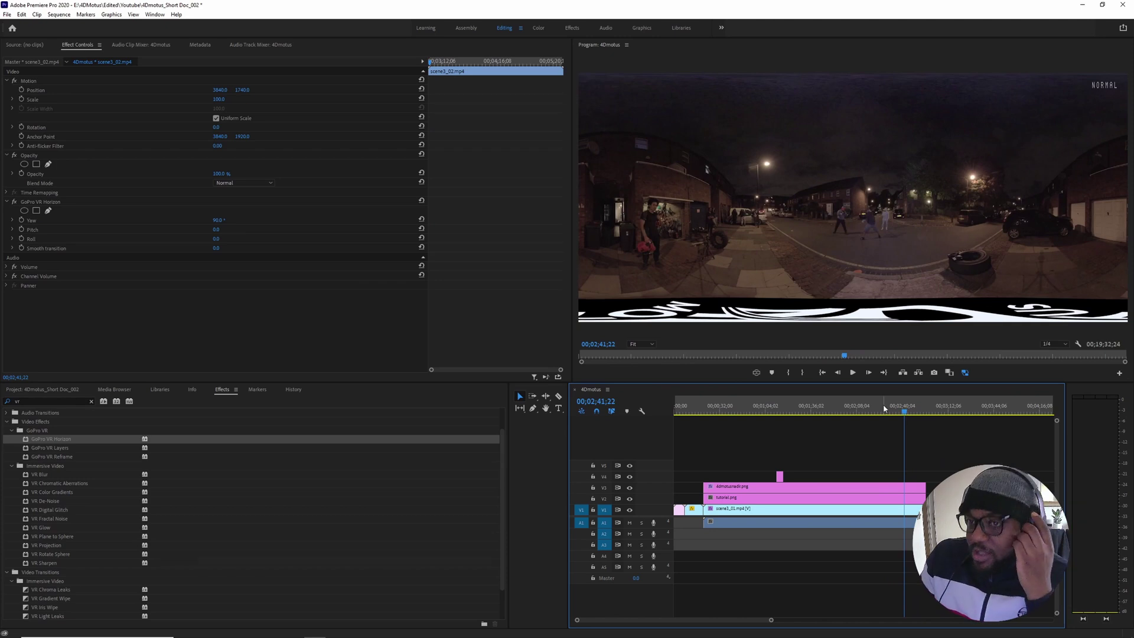
- Add a VR Light Leaks transition at the cut between scene3_01.mp4 and scene3_02.mp4, accepting the repeated frames
{"action": "scroll", "coordinate": [105, 449], "scroll_direction": "down", "scroll_amount": 2}
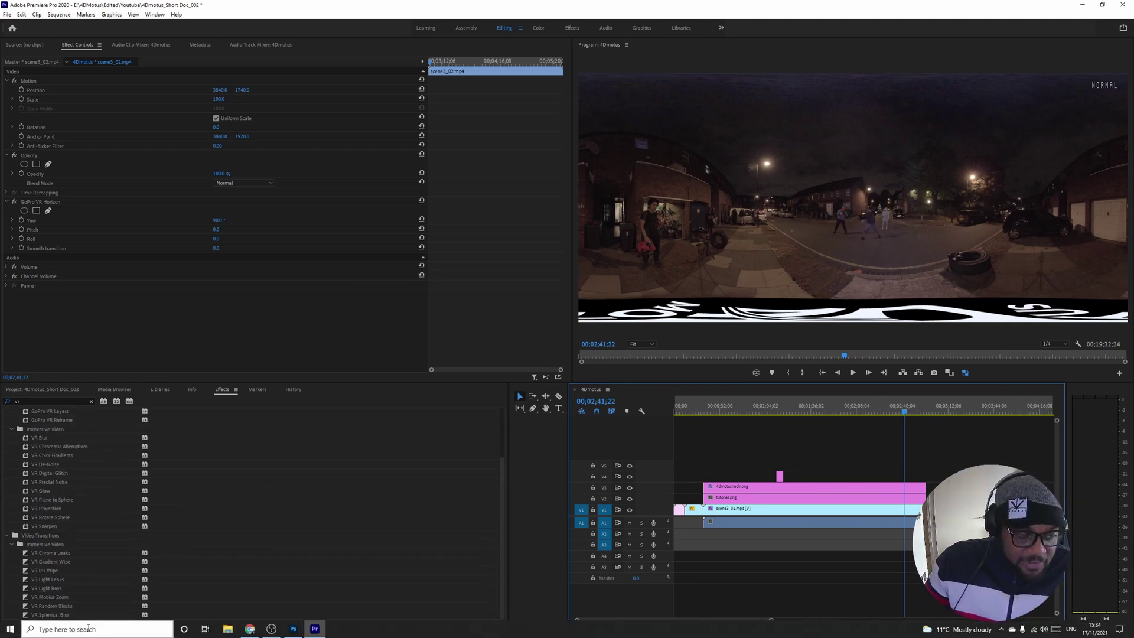
{"action": "left_click", "coordinate": [62, 581]}
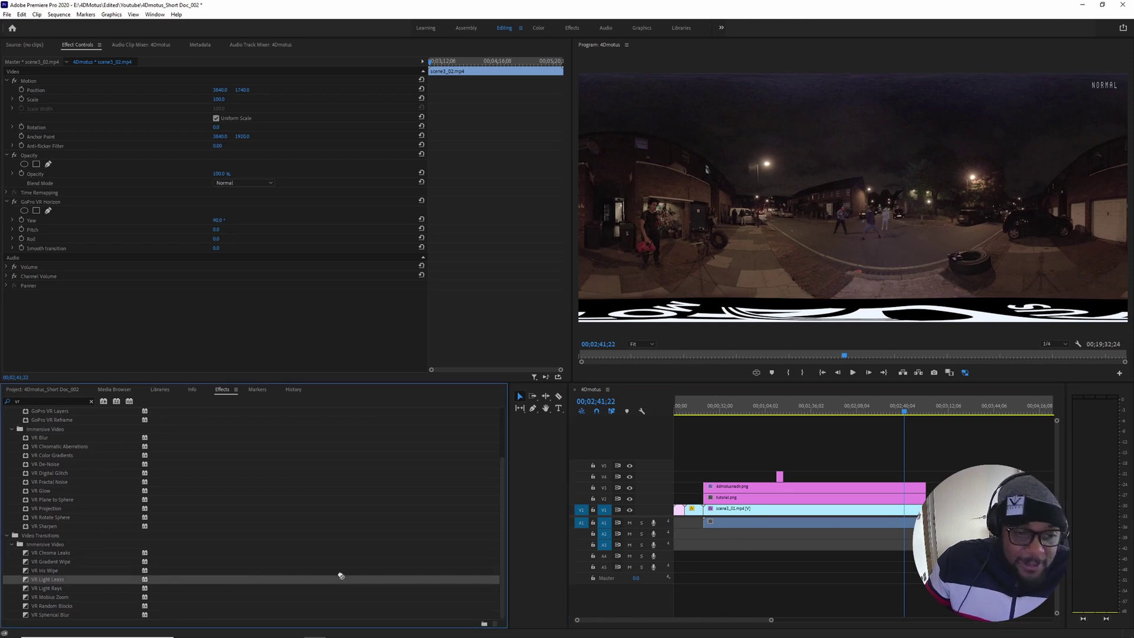
{"action": "left_click_drag", "start_coordinate": [918, 515], "coordinate": [918, 515]}
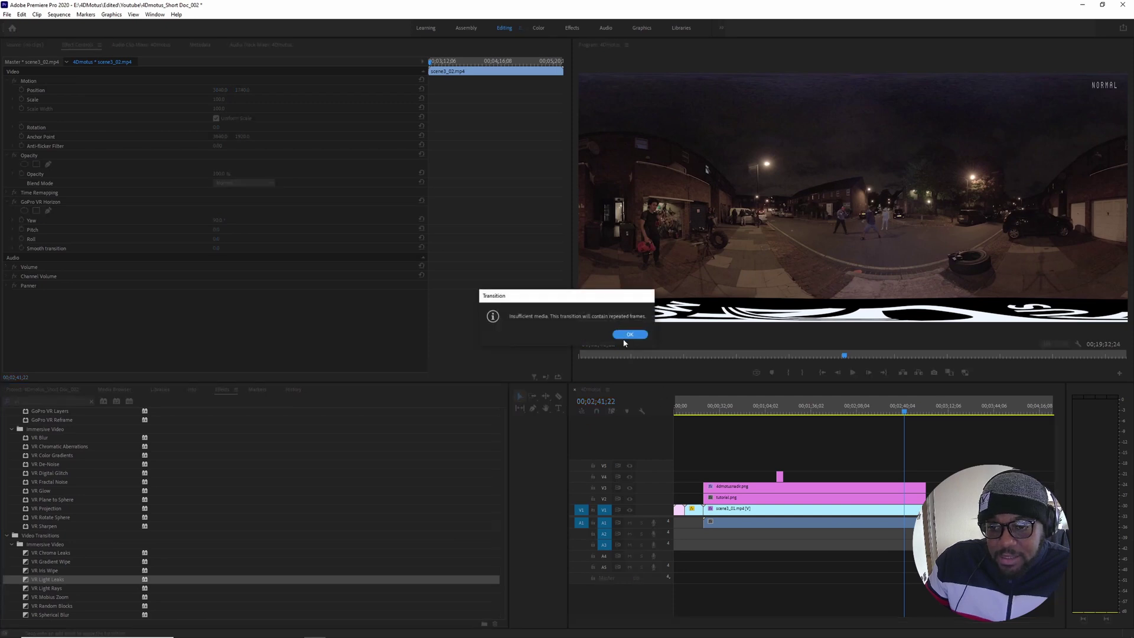
{"action": "left_click", "coordinate": [628, 335]}
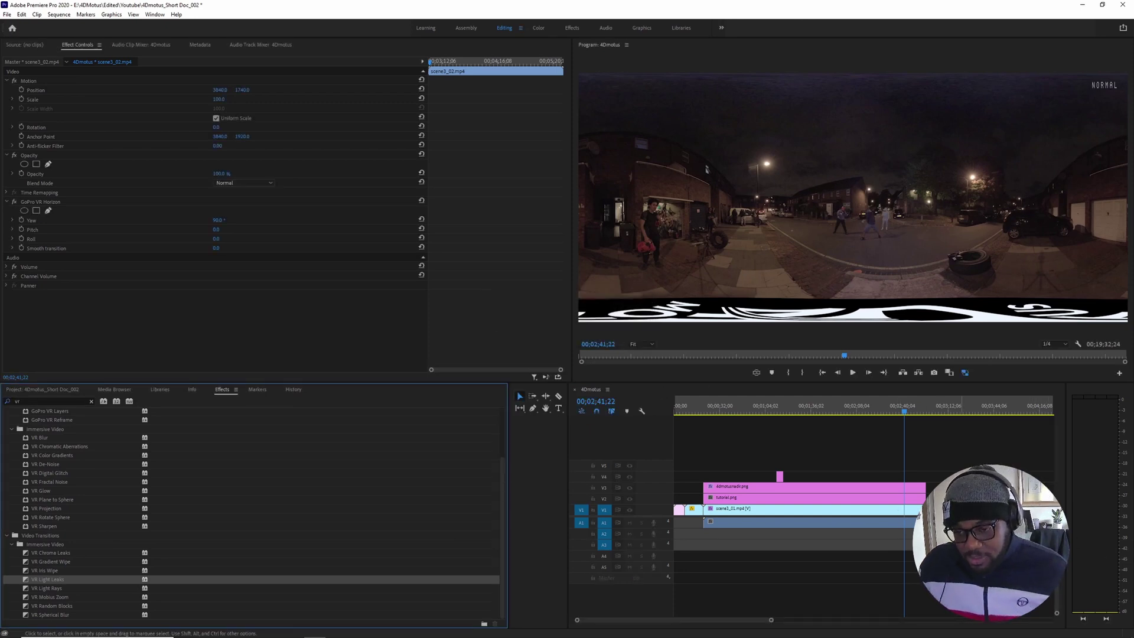
- Extend the start of the VR Light Leaks transition further into scene3_01.mp4, for a duration of about 00;00;01;23
{"action": "scroll", "coordinate": [725, 594], "scroll_direction": "up", "scroll_amount": 5}
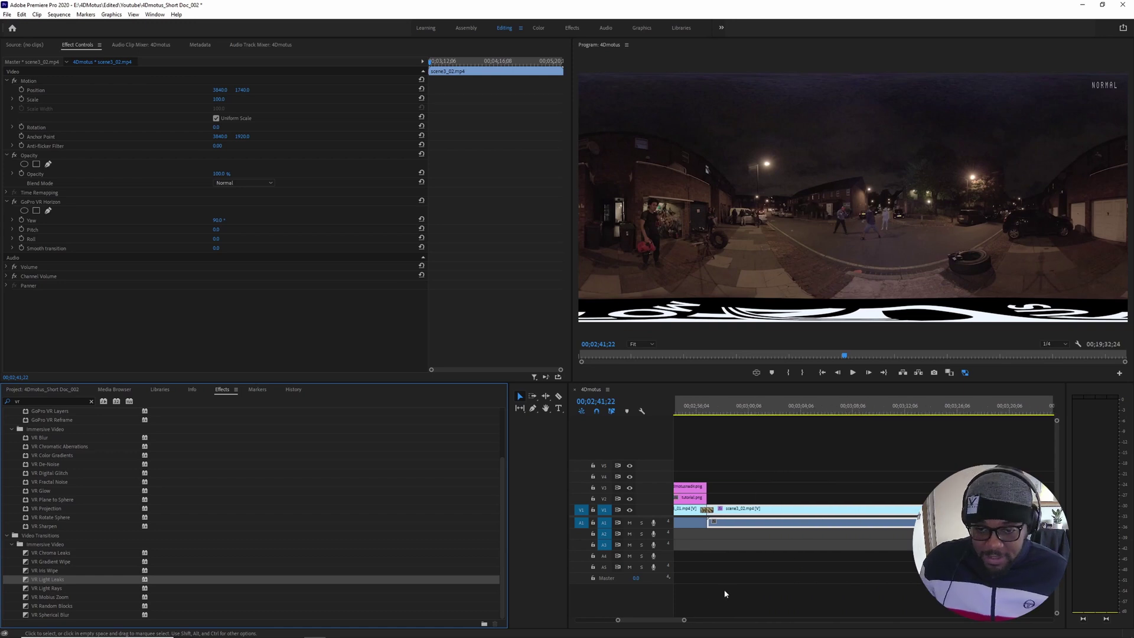
{"action": "left_click", "coordinate": [707, 509]}
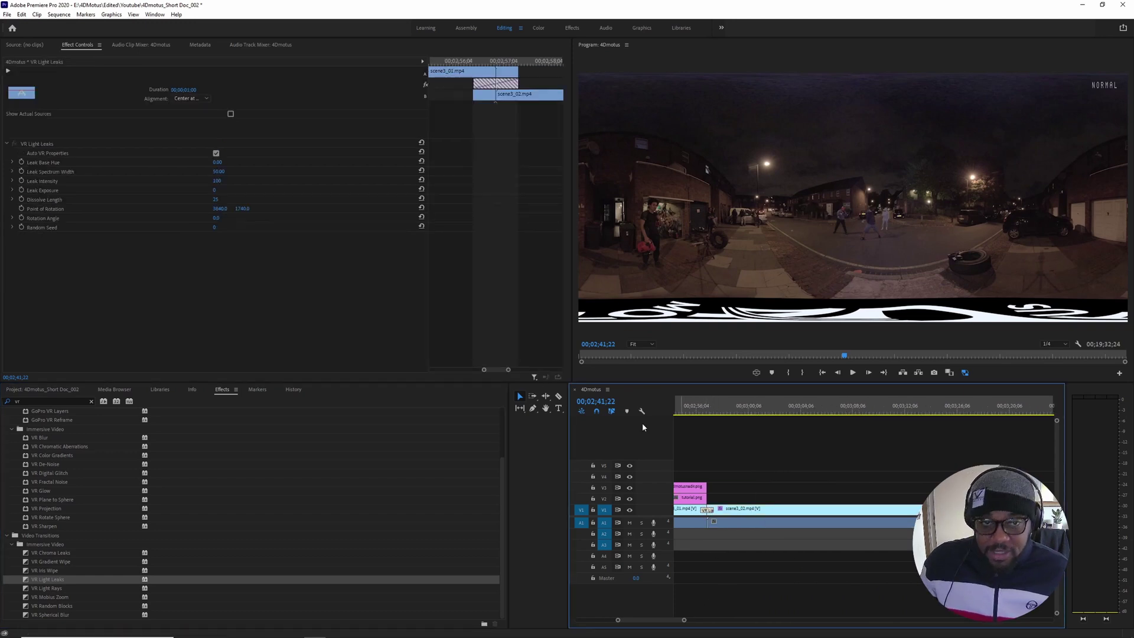
{"action": "left_click_drag", "start_coordinate": [496, 100], "coordinate": [440, 85]}
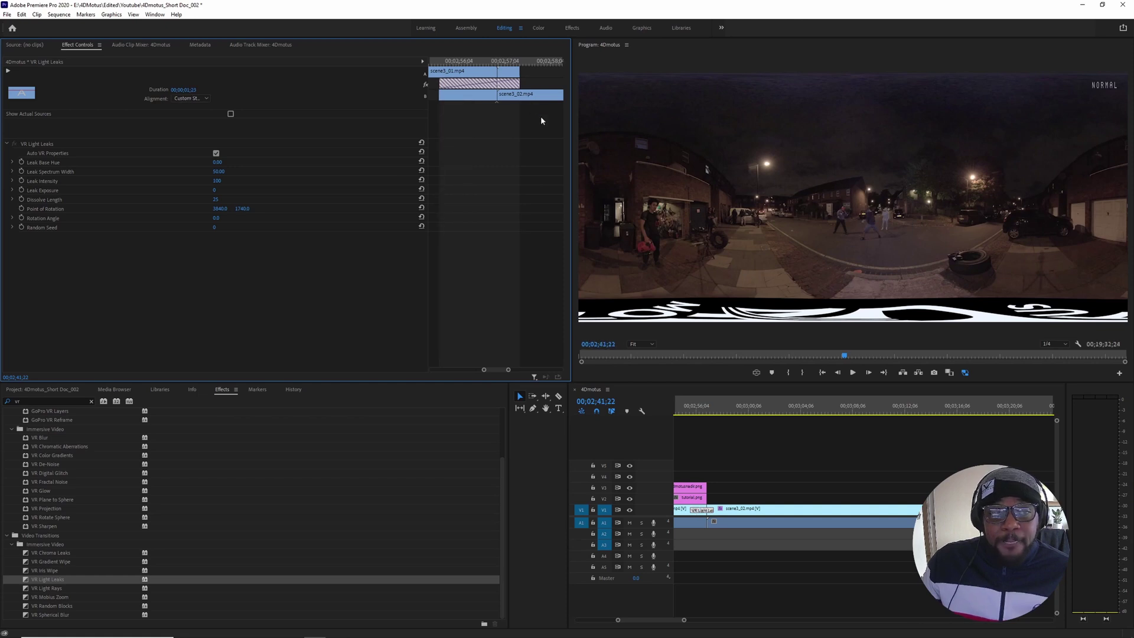
- Set the Leak Intensity of the VR Light Leaks transition to 30 and preview the transition across the cut
{"action": "left_click", "coordinate": [689, 410]}
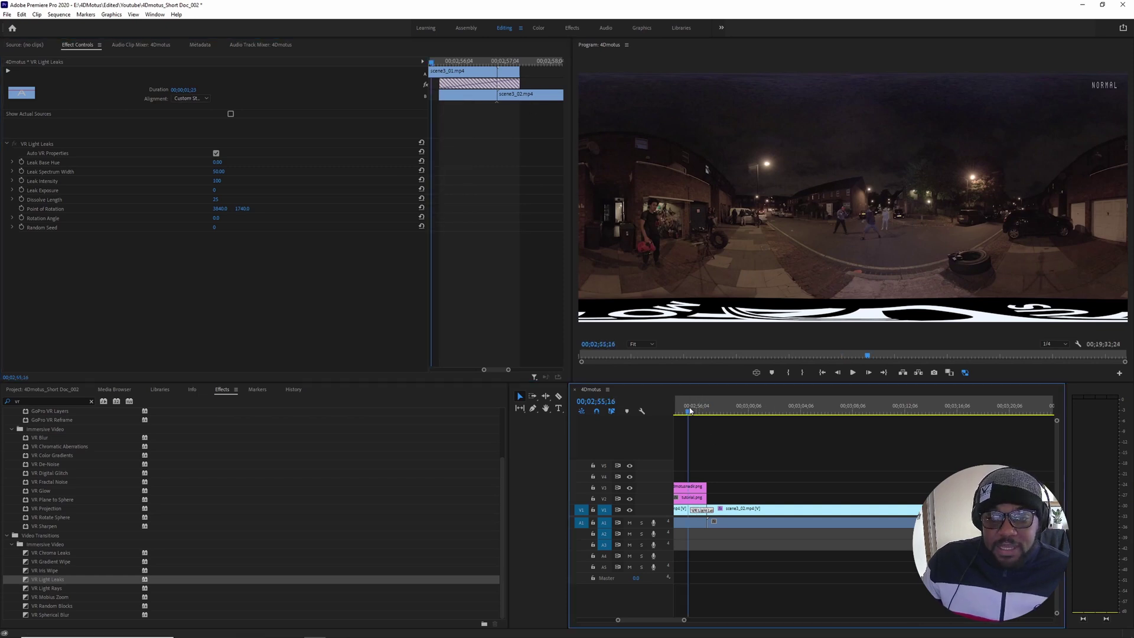
{"action": "left_click_drag", "start_coordinate": [690, 411], "coordinate": [697, 411]}
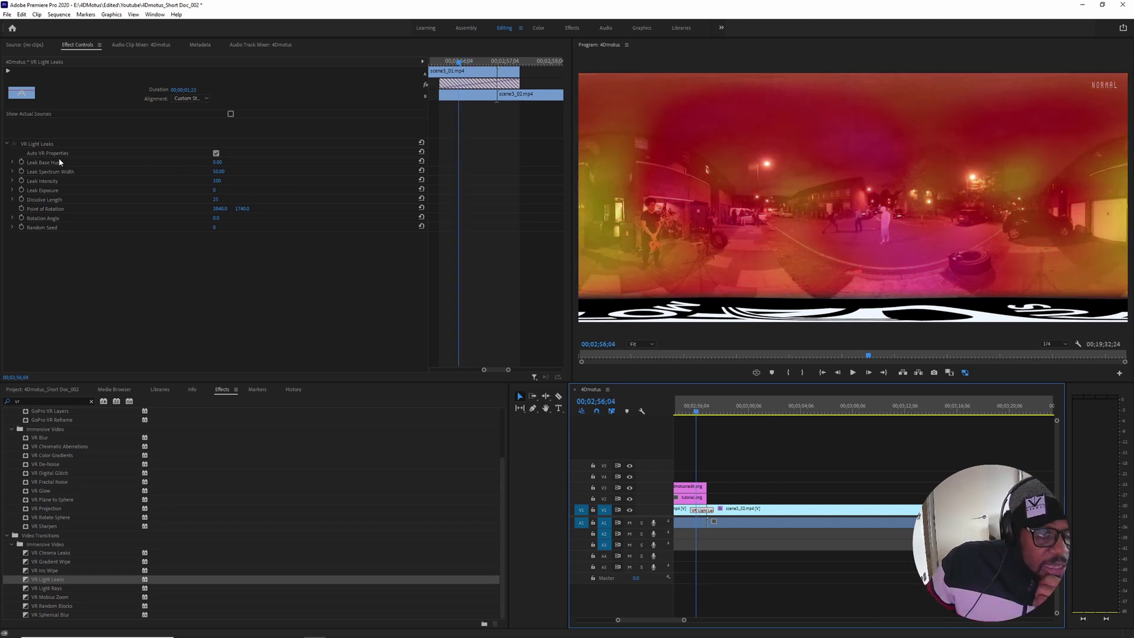
{"action": "left_click", "coordinate": [218, 180]}
{"action": "type", "text": "30"}
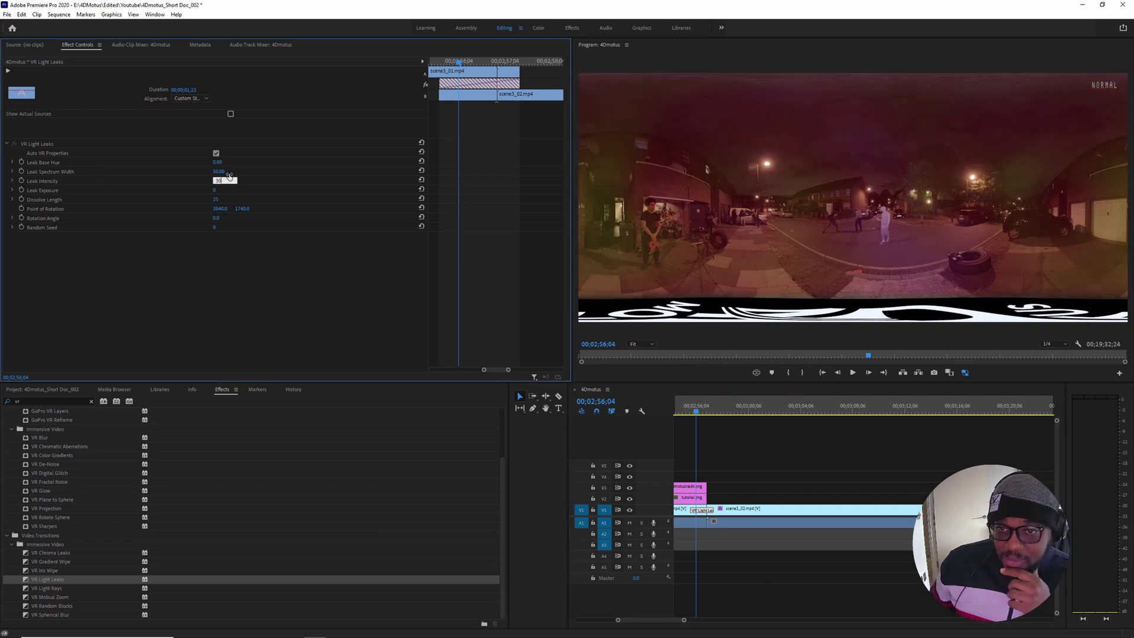
{"action": "key", "text": "Return"}
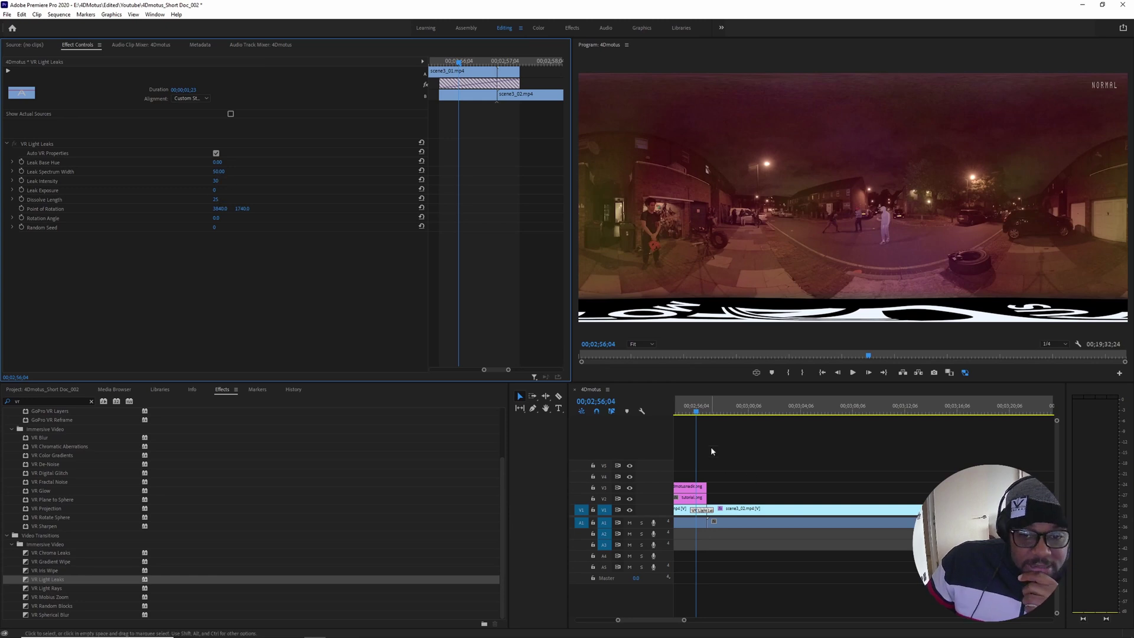
{"action": "left_click_drag", "start_coordinate": [703, 415], "coordinate": [712, 415]}
{"action": "key", "text": "j"}
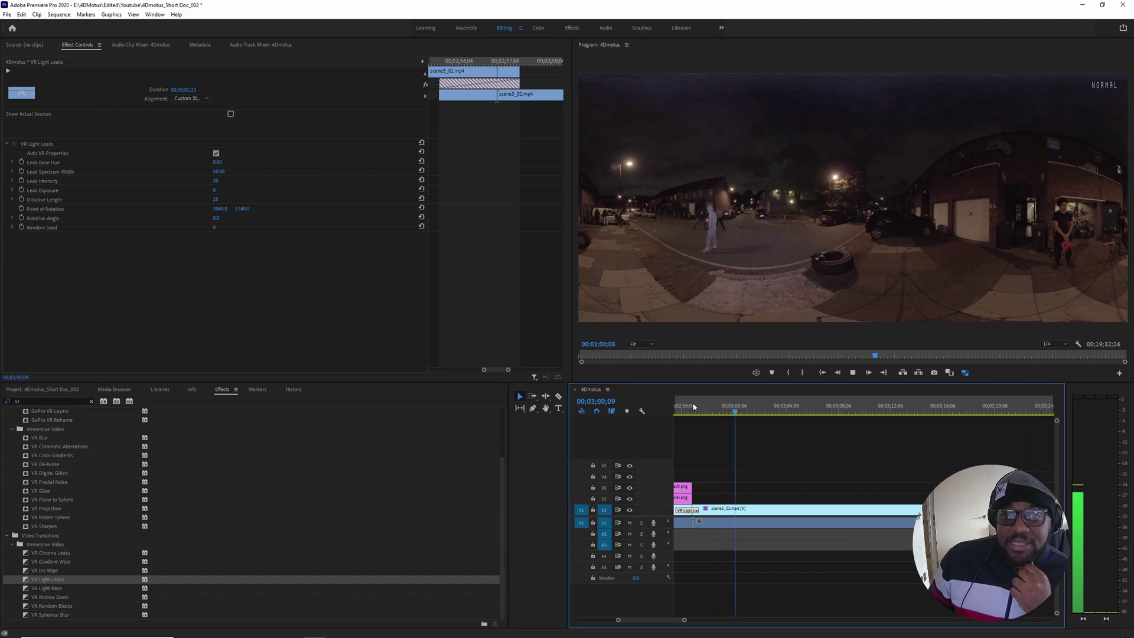
{"action": "key", "text": "space"}
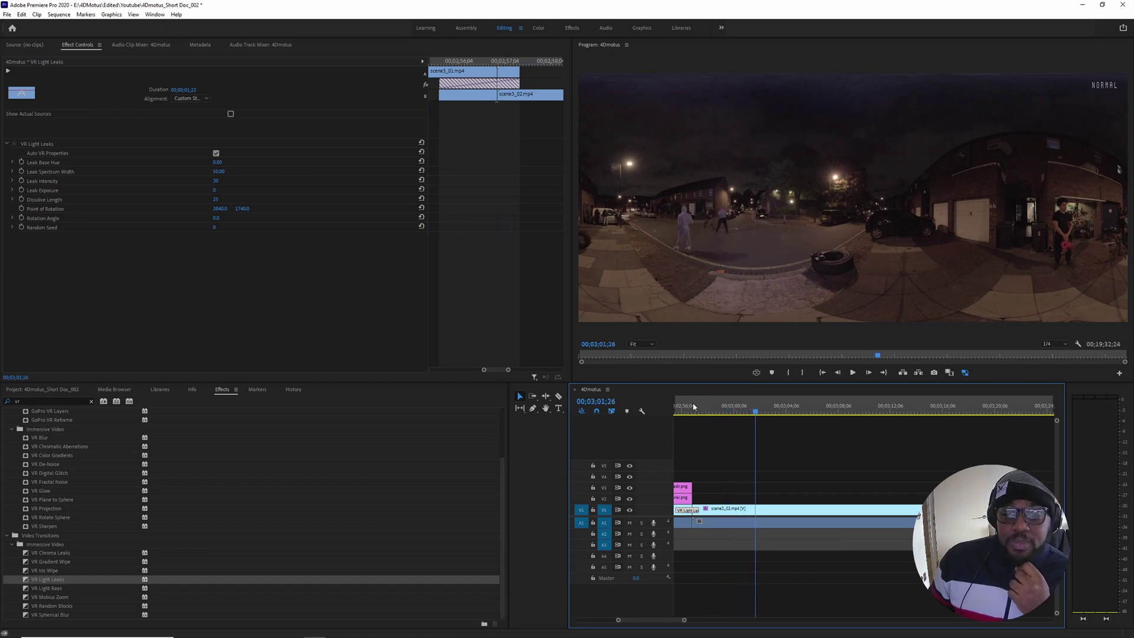
{"action": "scroll", "coordinate": [694, 407], "scroll_direction": "left", "scroll_amount": 1}
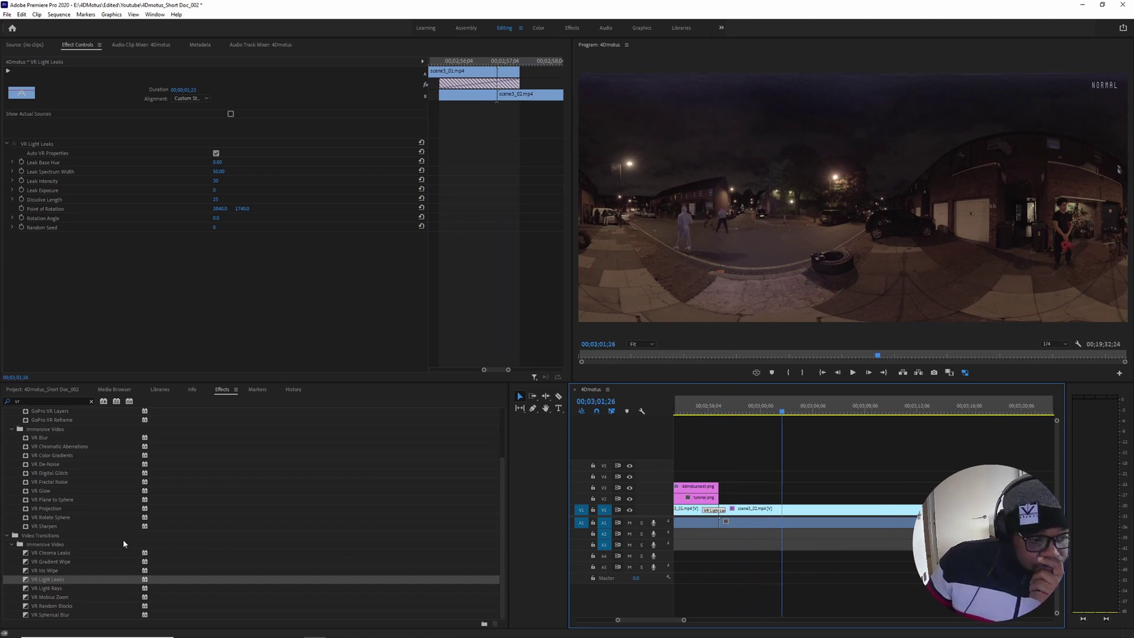
{"action": "scroll", "coordinate": [122, 531], "scroll_direction": "up", "scroll_amount": 3}
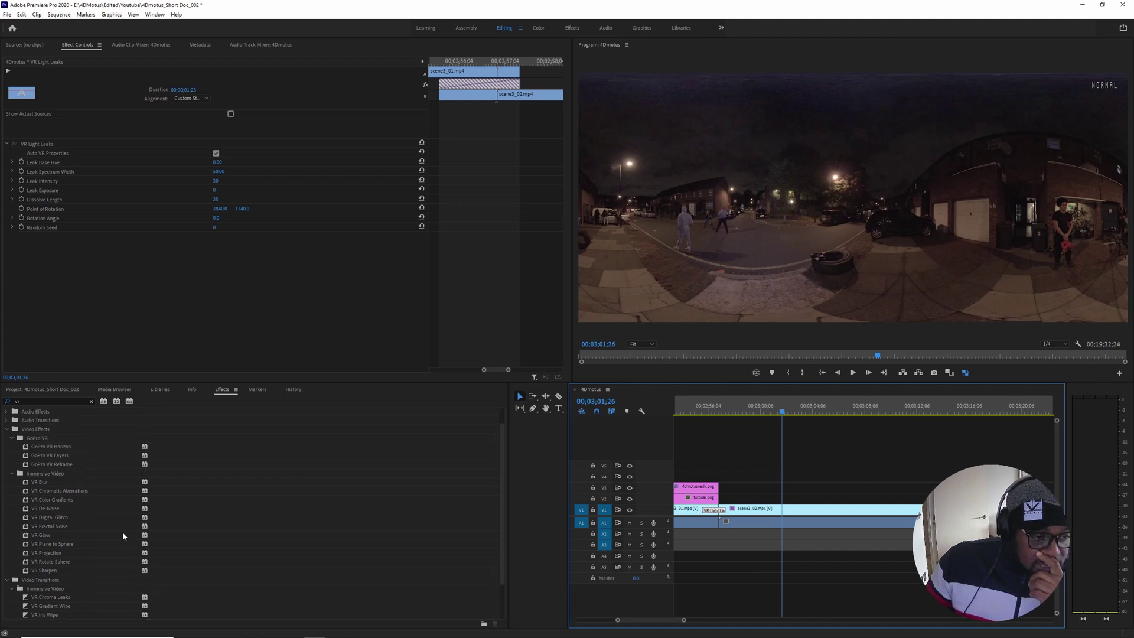
{"action": "scroll", "coordinate": [122, 533], "scroll_direction": "up", "scroll_amount": 1}
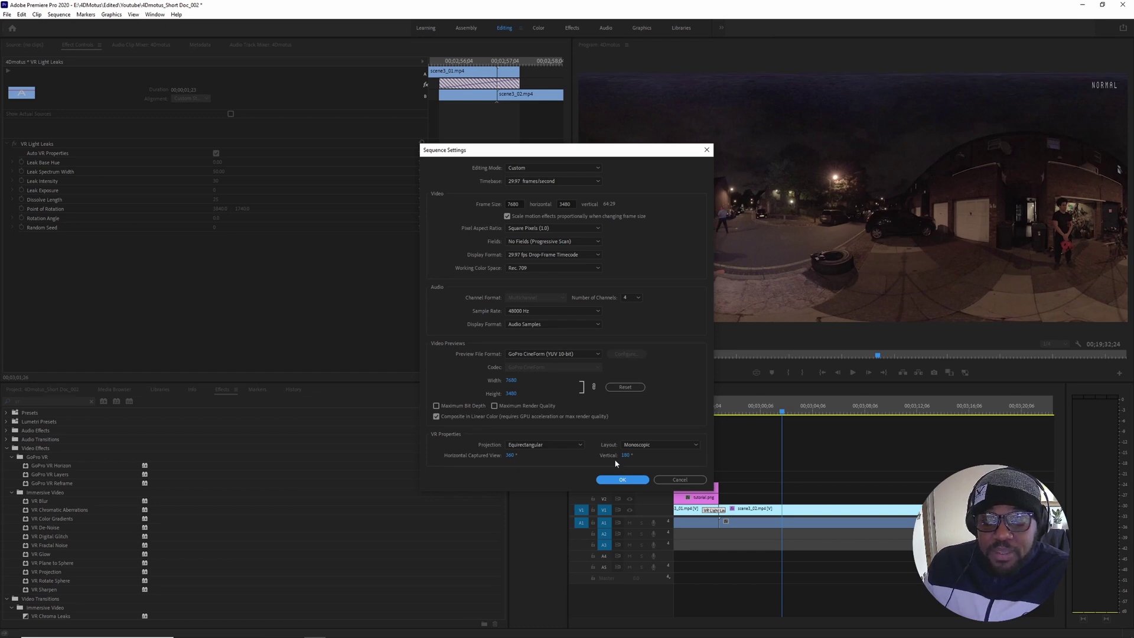
- Check the sequence's VR properties and confirm Adaptive as the default audio track for multichannel mono media in the Timeline preferences
{"action": "left_click", "coordinate": [622, 480]}
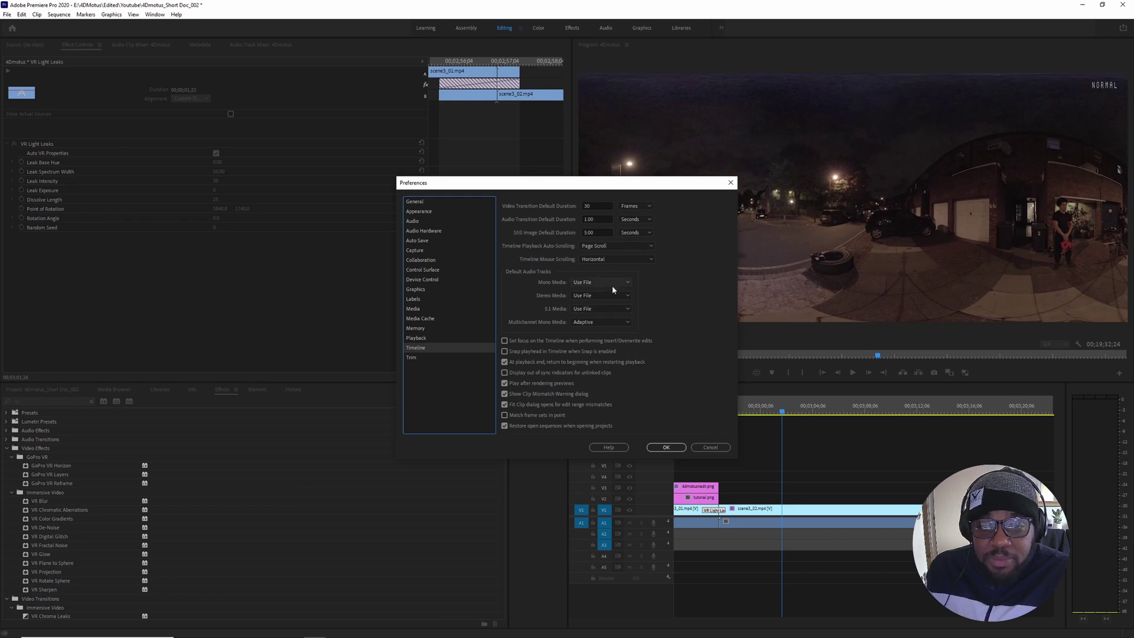
{"action": "left_click", "coordinate": [613, 323]}
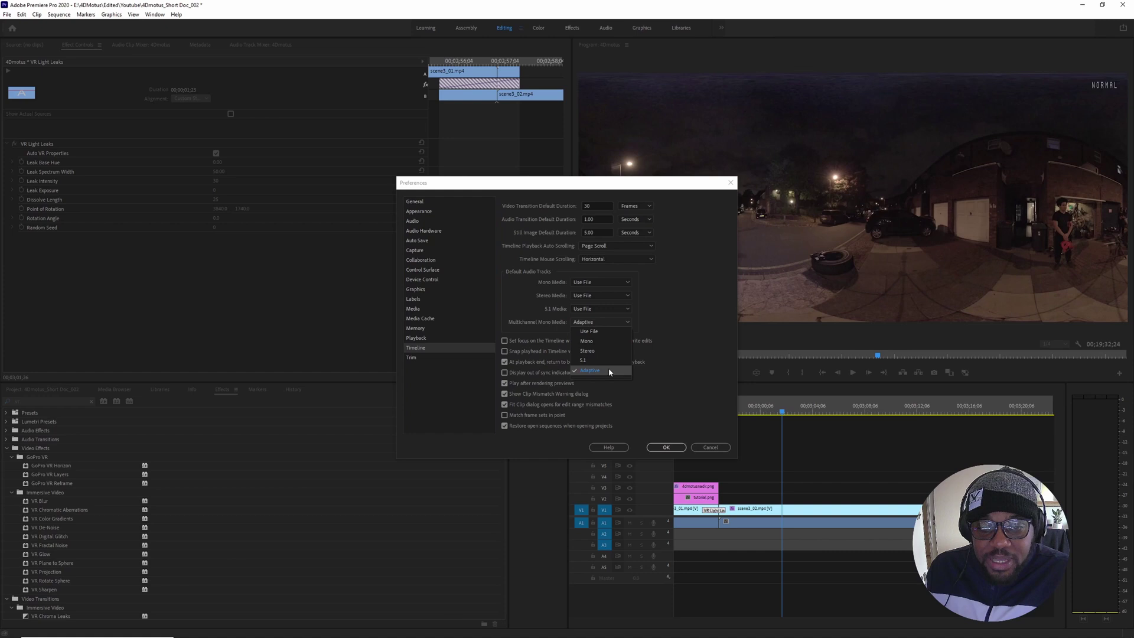
{"action": "left_click", "coordinate": [667, 448]}
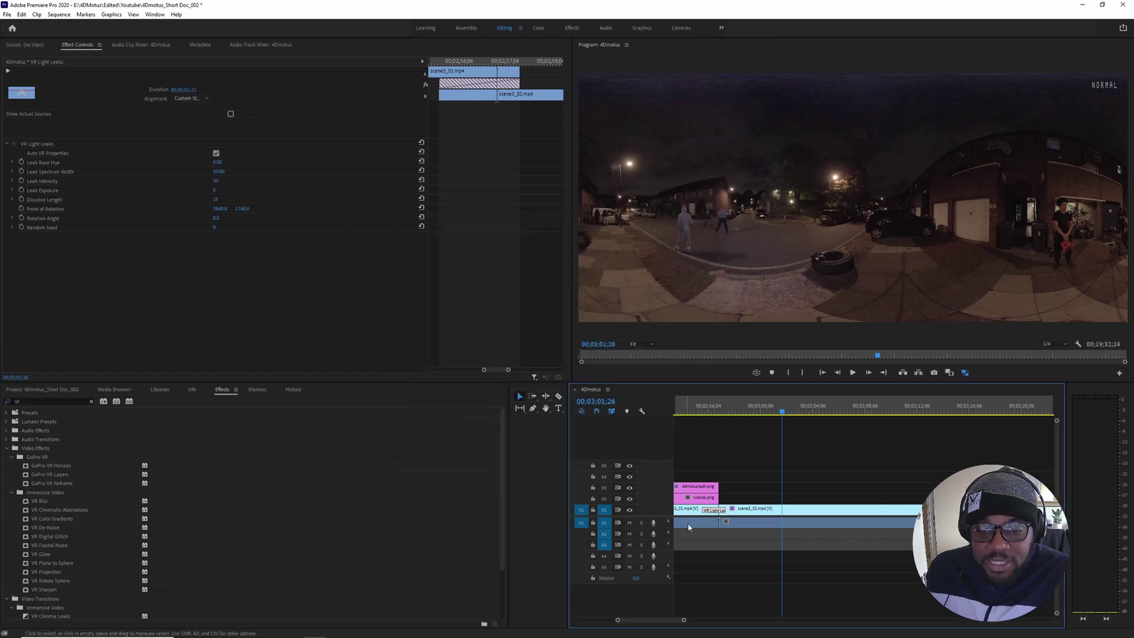
- Enlarge the Audio 1 track to show the waveforms of all its channels and scrub through the end of scene3_02.mp4
{"action": "left_click_drag", "start_coordinate": [662, 527], "coordinate": [663, 611]}
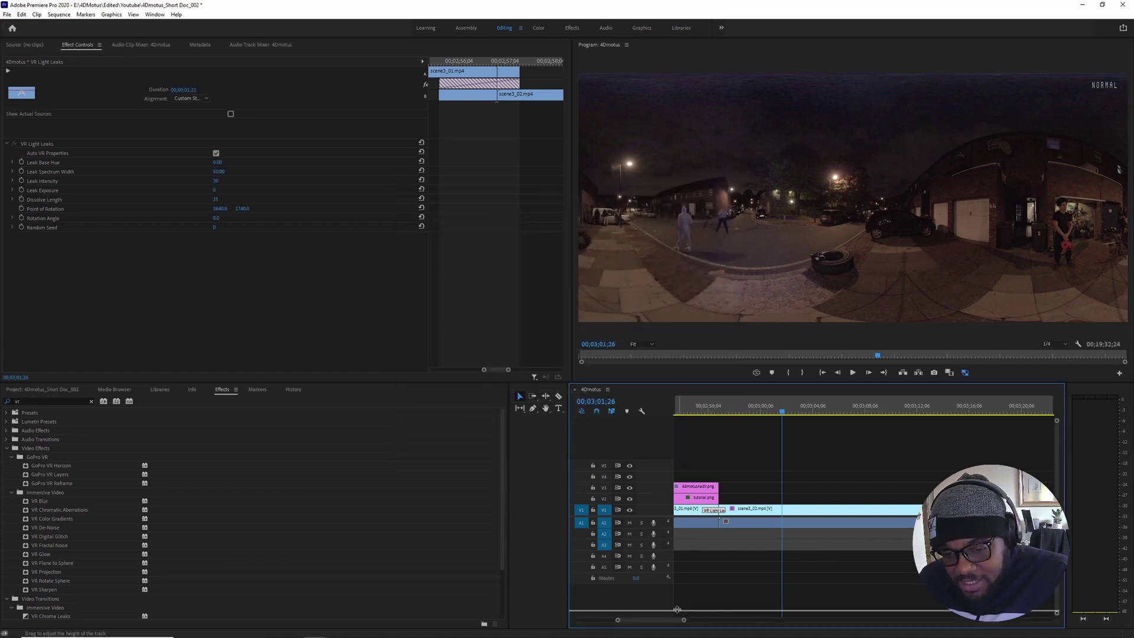
{"action": "scroll", "coordinate": [774, 523], "scroll_direction": "down", "scroll_amount": 1}
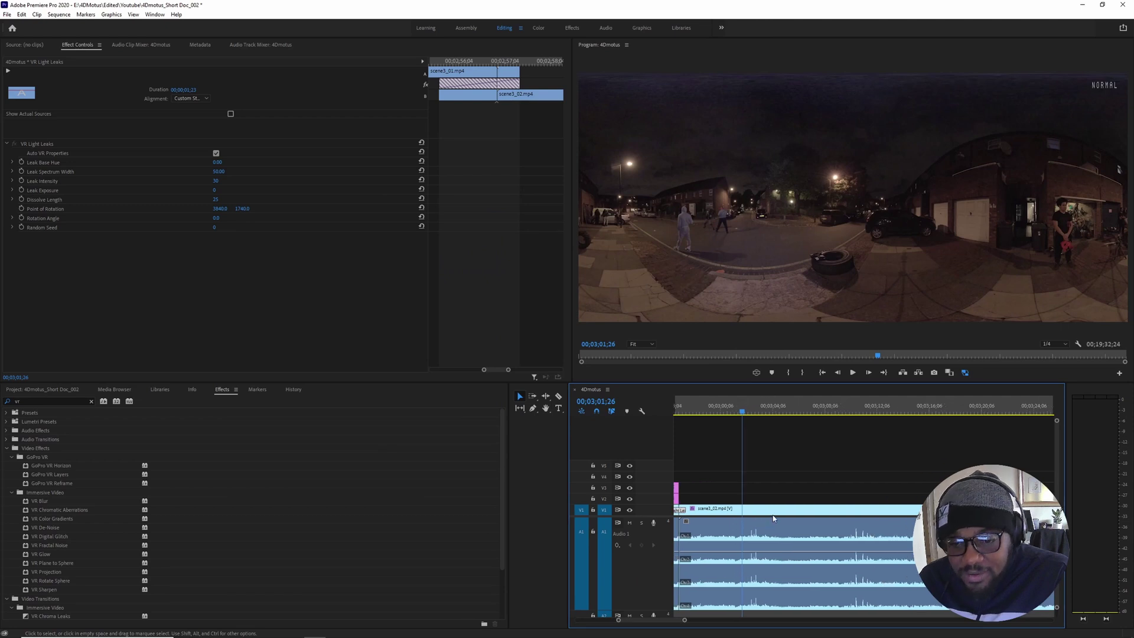
{"action": "scroll", "coordinate": [774, 520], "scroll_direction": "up", "scroll_amount": 1}
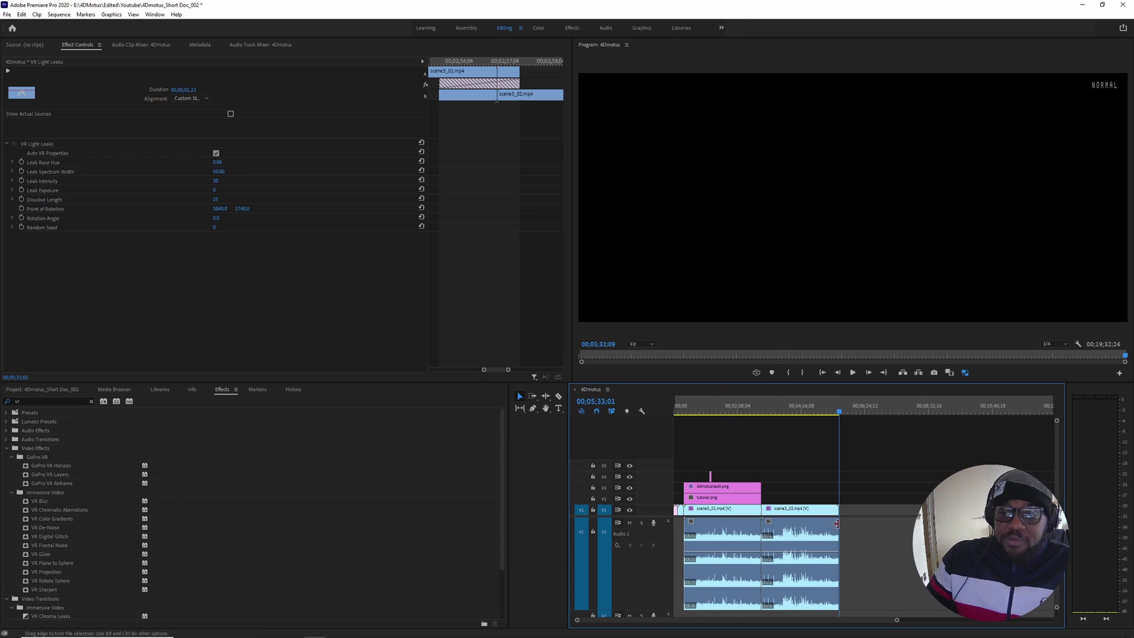
{"action": "left_click_drag", "start_coordinate": [839, 412], "coordinate": [822, 413]}
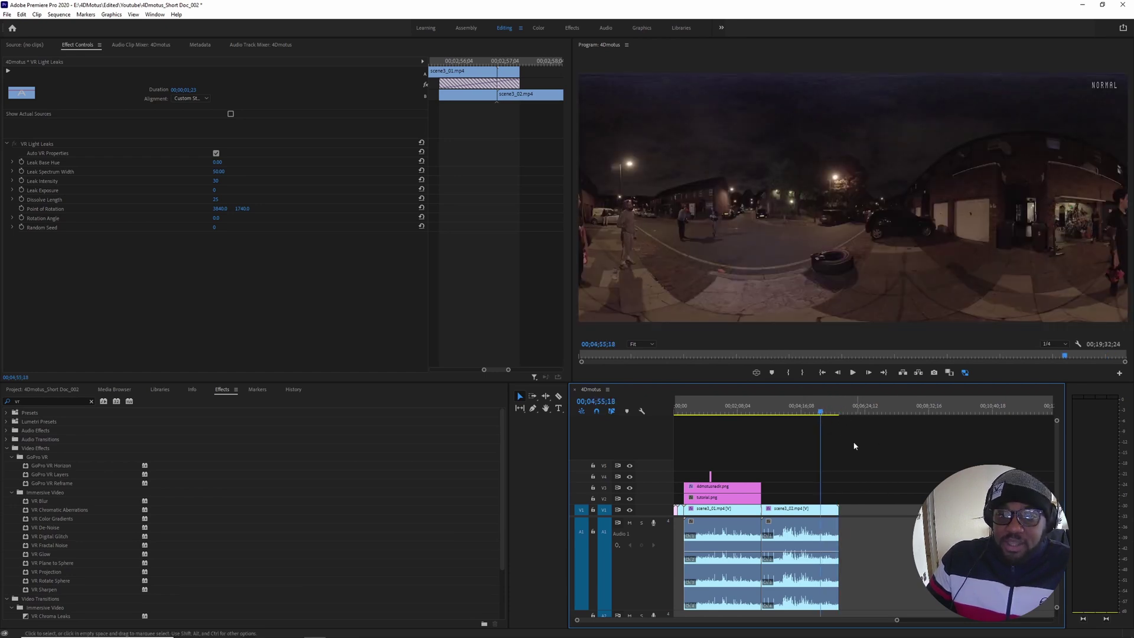
{"action": "left_click", "coordinate": [832, 413]}
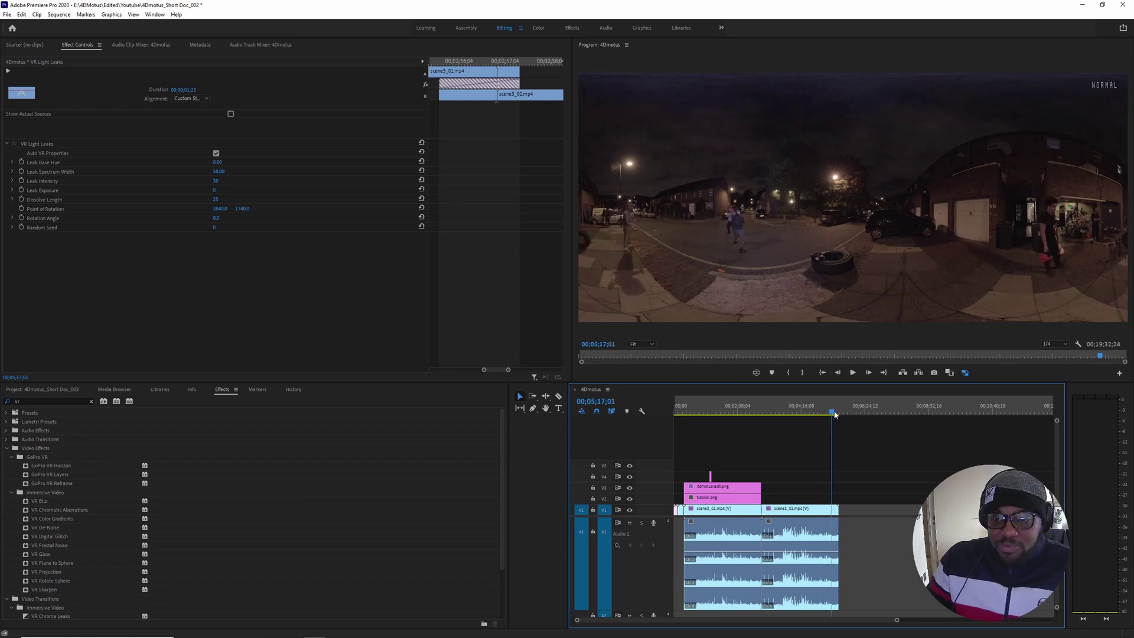
{"action": "left_click_drag", "start_coordinate": [834, 414], "coordinate": [842, 414]}
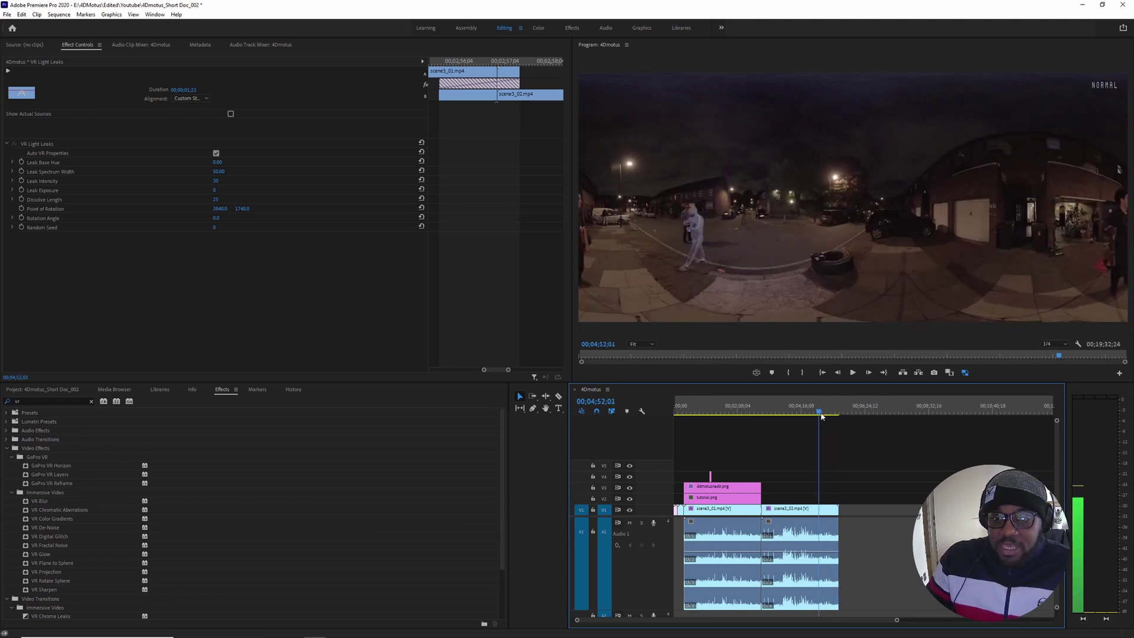
- Nest scene3_01.mp4 together with the 4dmotusnadir.png clip above it, accepting the suggested sequence name
{"action": "left_click", "coordinate": [714, 511]}
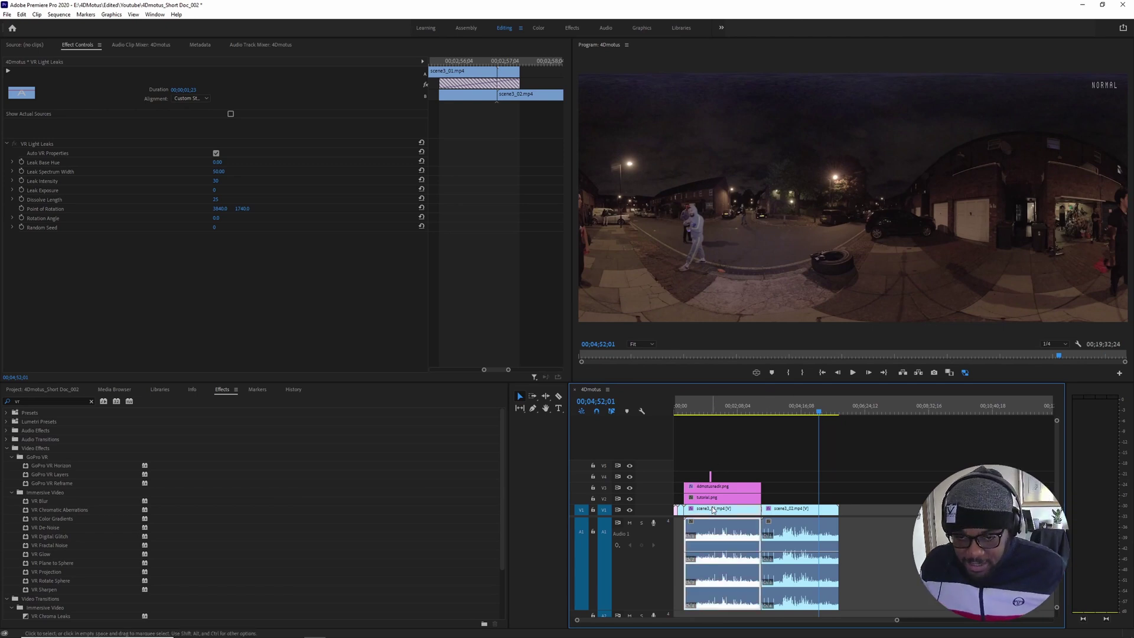
{"action": "left_click", "coordinate": [714, 499], "text": "shift"}
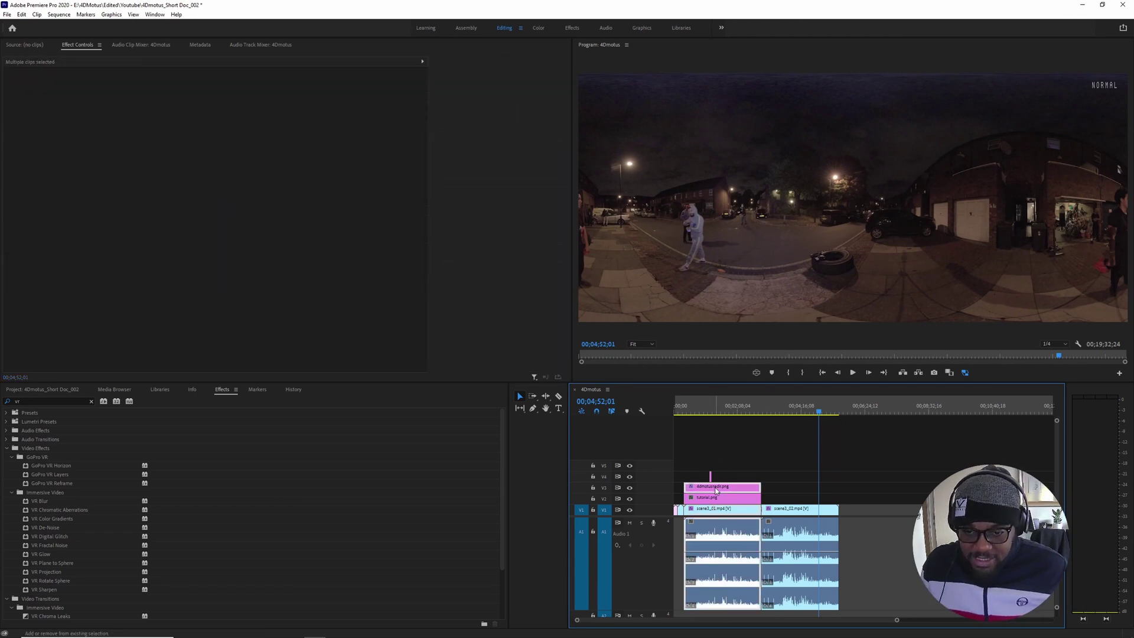
{"action": "right_click", "coordinate": [714, 499]}
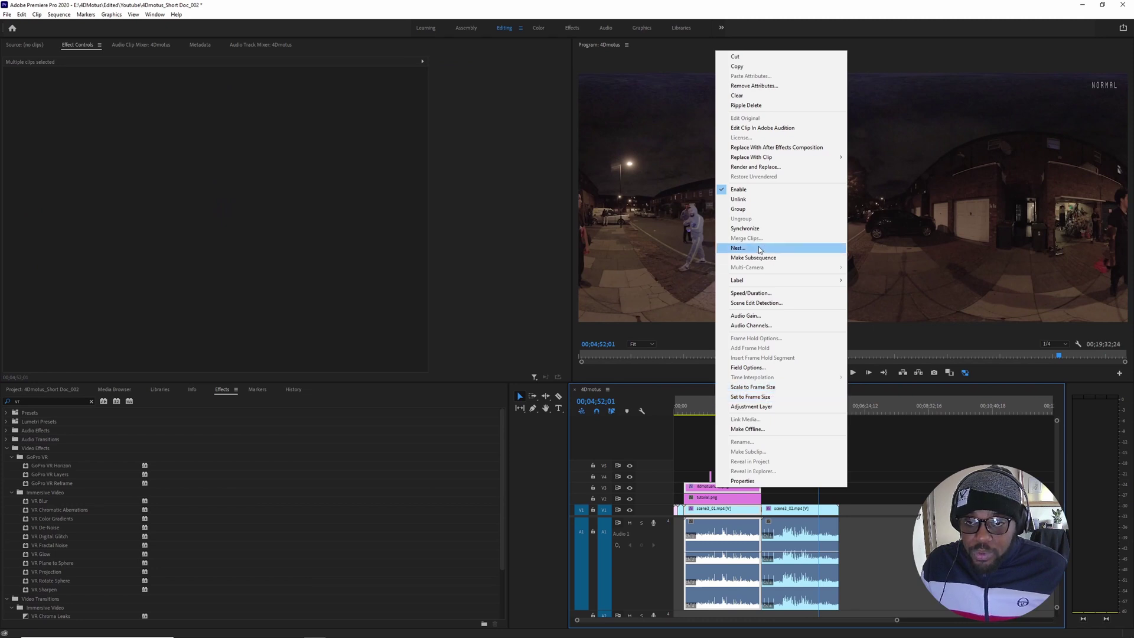
{"action": "left_click", "coordinate": [738, 248]}
{"action": "left_click", "coordinate": [557, 331]}
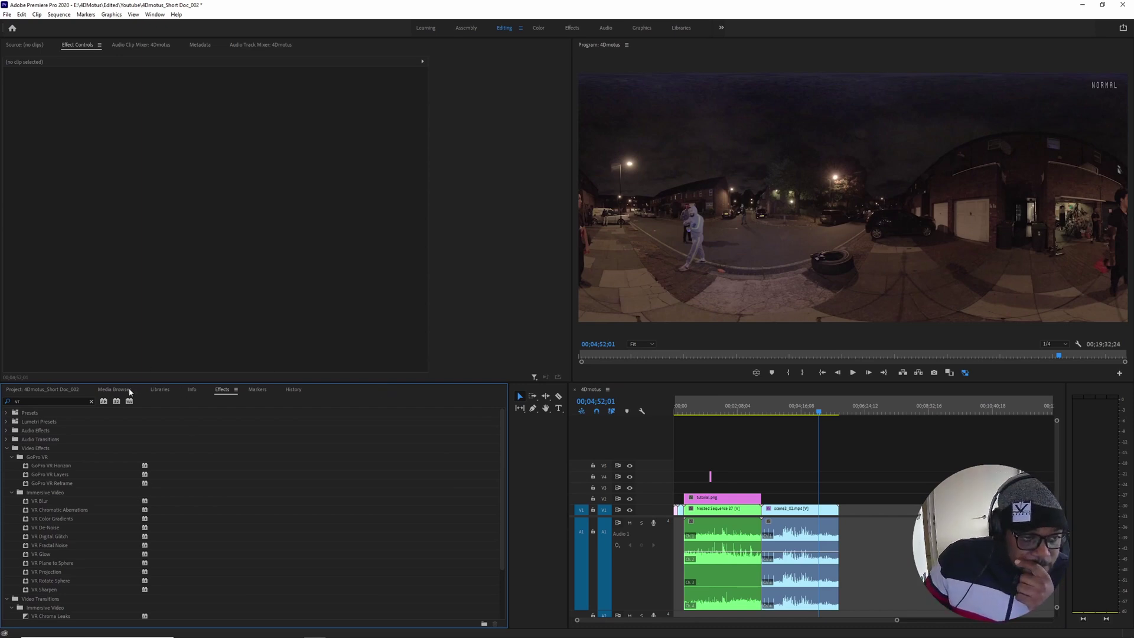
- Create a 7680 x 3480 adjustment layer at 29.97 fps and place it on V3, extended over all the clips
{"action": "left_click", "coordinate": [59, 390]}
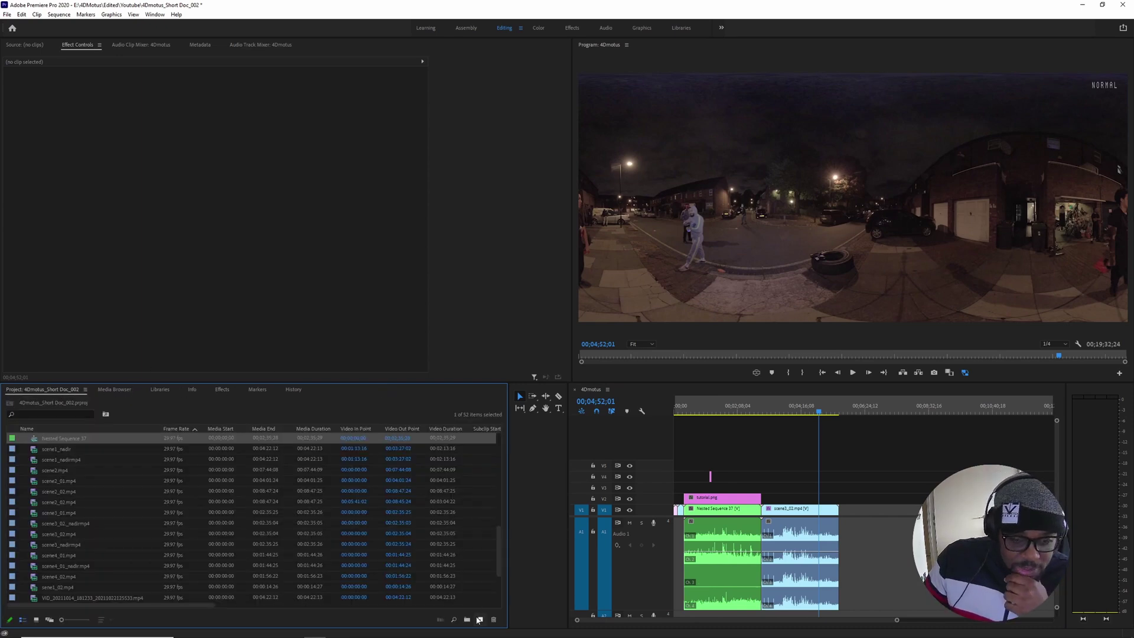
{"action": "left_click", "coordinate": [480, 618]}
{"action": "left_click", "coordinate": [509, 540]}
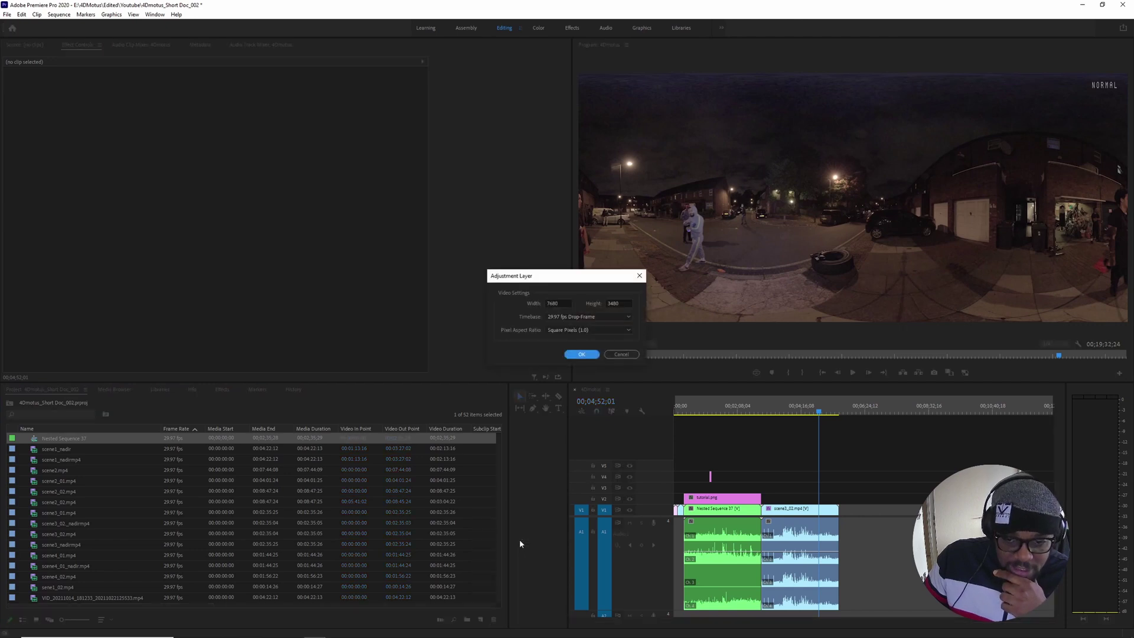
{"action": "left_click", "coordinate": [579, 353]}
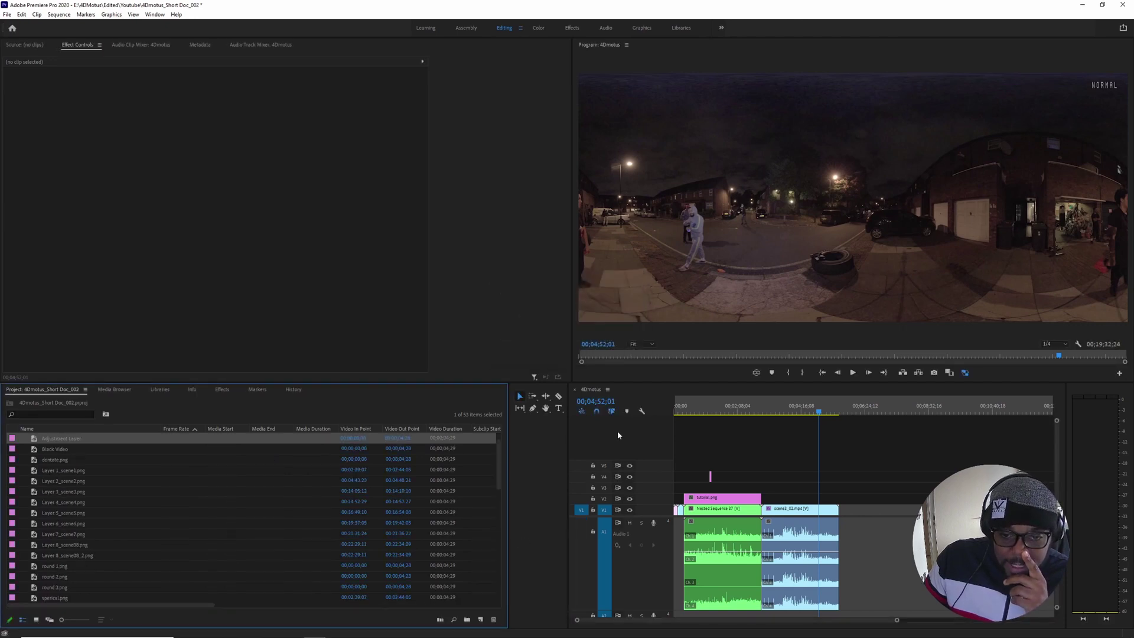
{"action": "left_click_drag", "start_coordinate": [81, 444], "coordinate": [838, 483]}
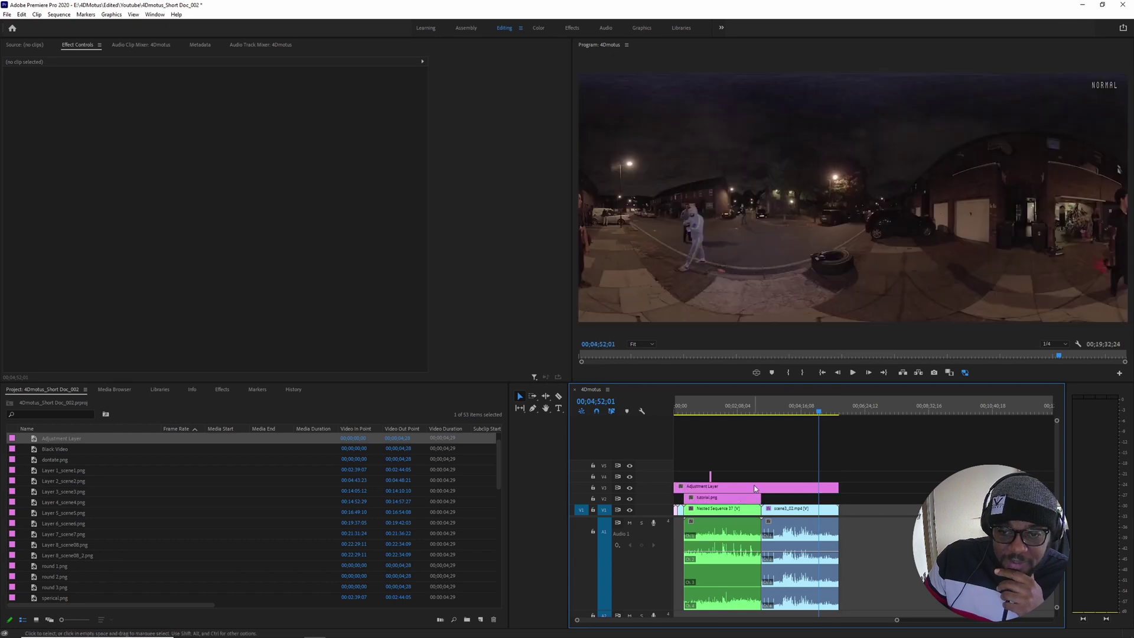
- Grade the adjustment layer in Lumetri Color with the SL BLEACH HDR look, Intensity about 162 and Sharpen about 27
{"action": "left_click", "coordinate": [755, 488]}
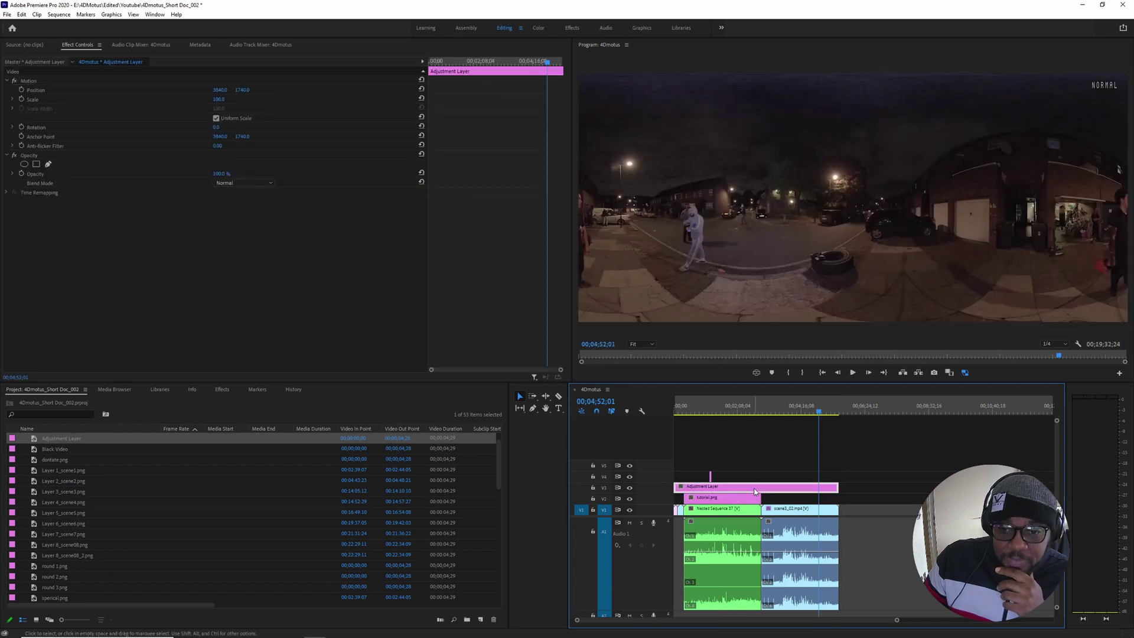
{"action": "left_click", "coordinate": [539, 28]}
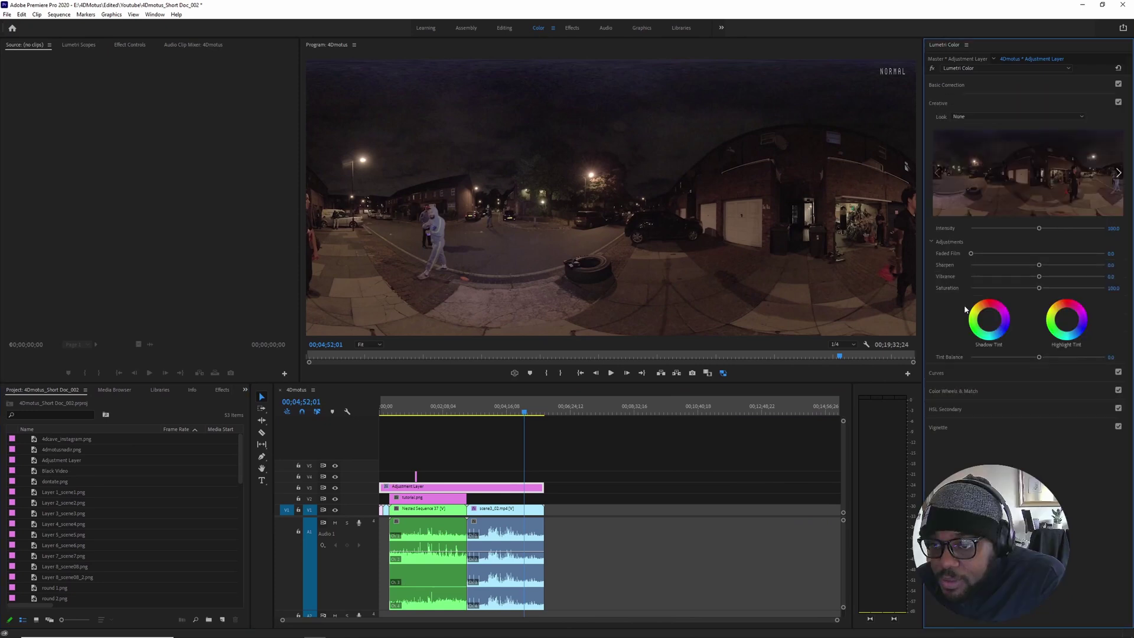
{"action": "left_click", "coordinate": [1024, 116]}
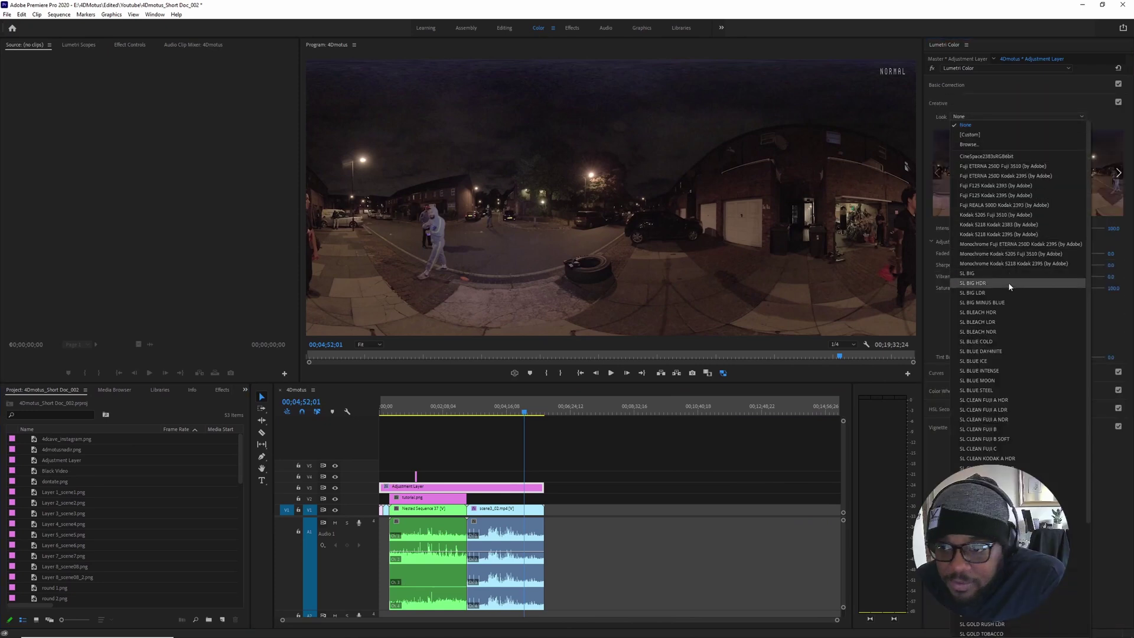
{"action": "left_click", "coordinate": [1008, 309]}
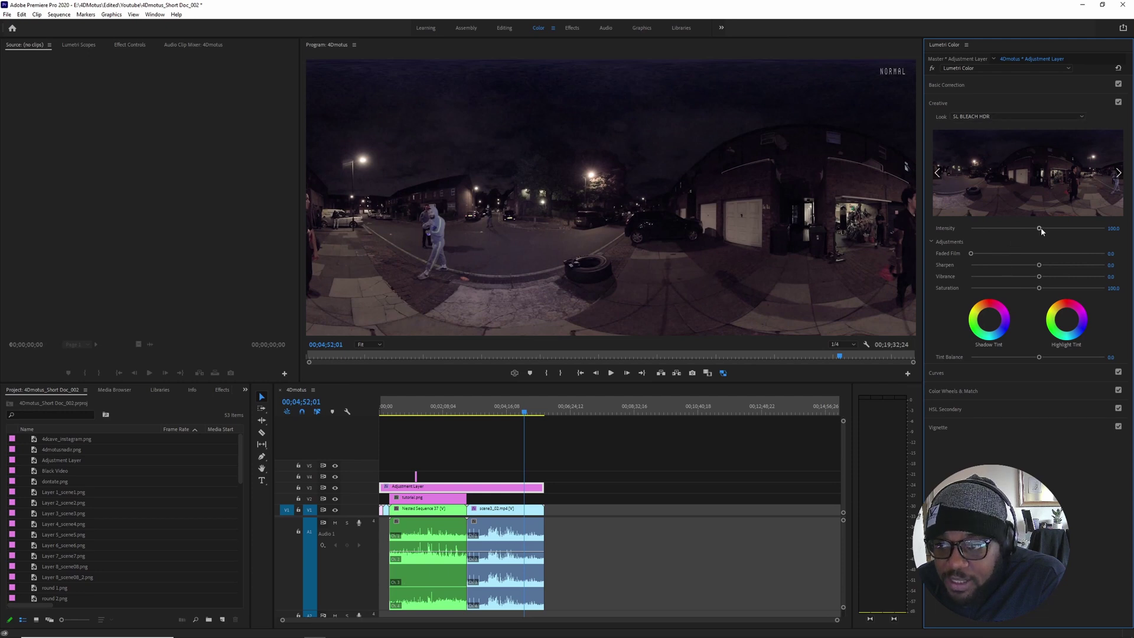
{"action": "left_click_drag", "start_coordinate": [1040, 229], "coordinate": [1083, 229]}
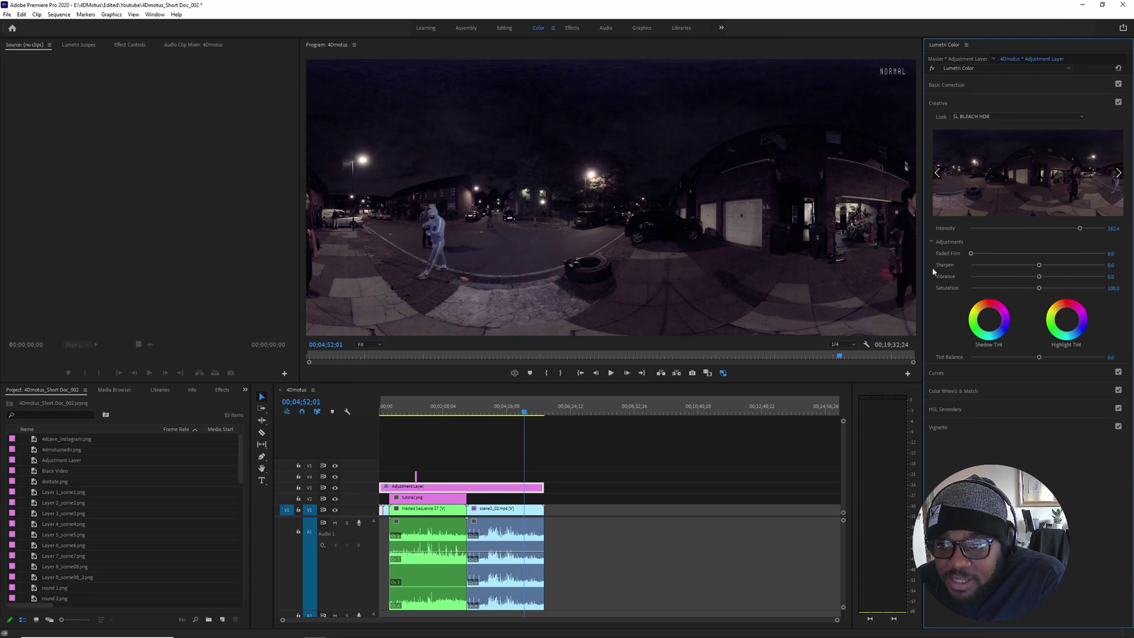
{"action": "mouse_move", "coordinate": [972, 254]}
{"action": "left_mouse_down"}
{"action": "mouse_move", "coordinate": [1003, 254]}
{"action": "mouse_move", "coordinate": [969, 255]}
{"action": "left_mouse_up"}
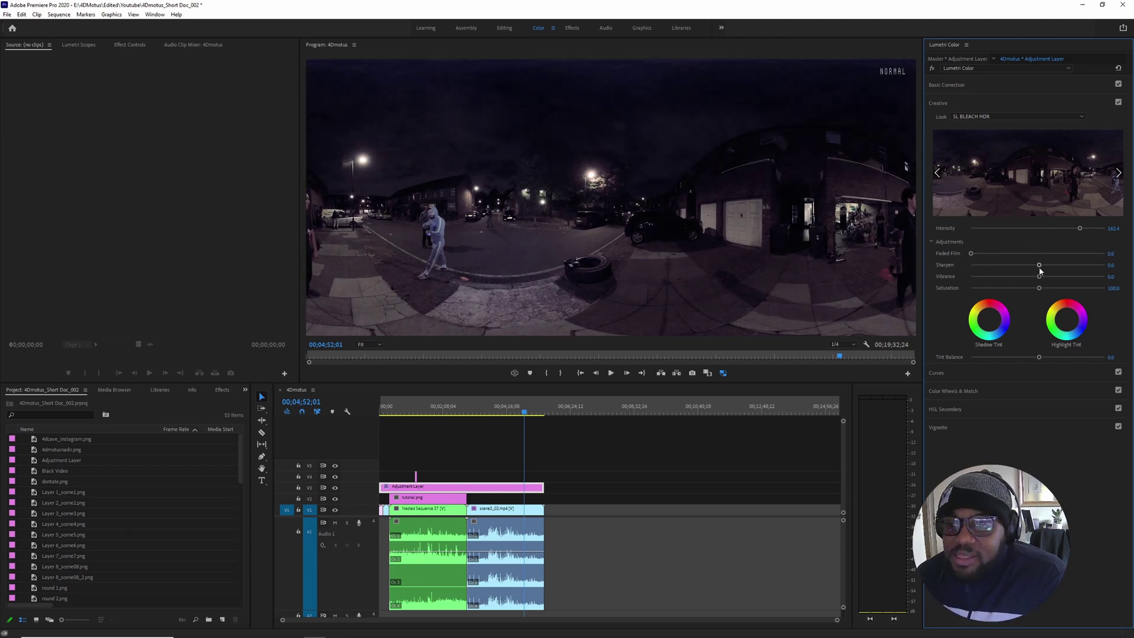
{"action": "left_click_drag", "start_coordinate": [1039, 266], "coordinate": [1056, 265]}
- Change the adjustment layer's creative look to SL BIG, with Intensity about 69 and Vibrance about 7.6
{"action": "left_click", "coordinate": [988, 118]}
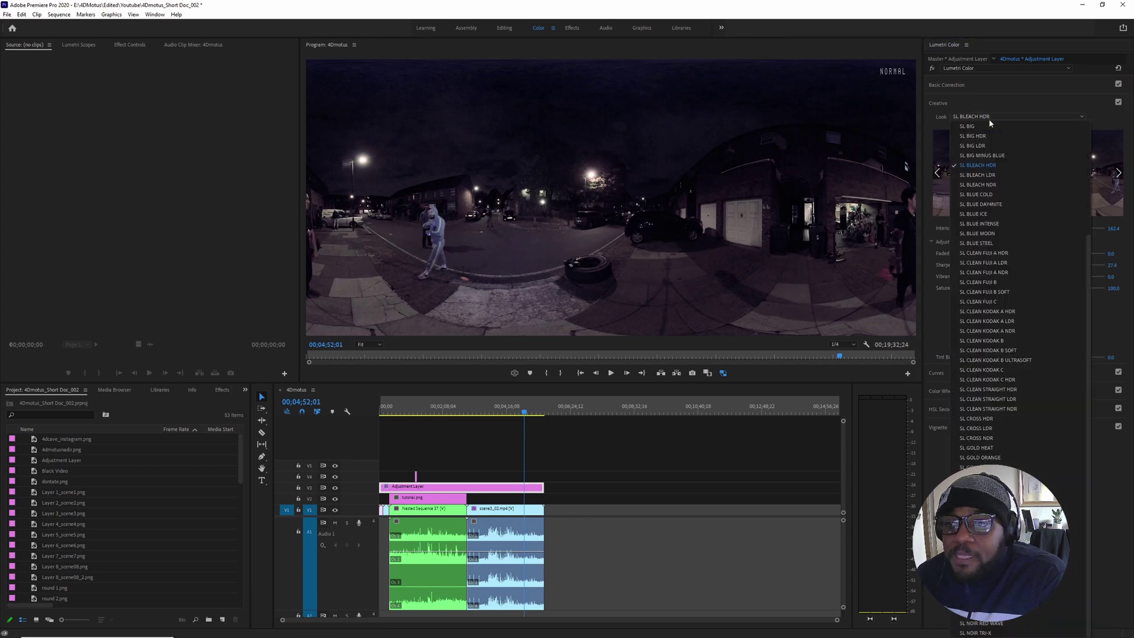
{"action": "left_click", "coordinate": [1006, 274]}
{"action": "left_click_drag", "start_coordinate": [1013, 231], "coordinate": [1016, 230]}
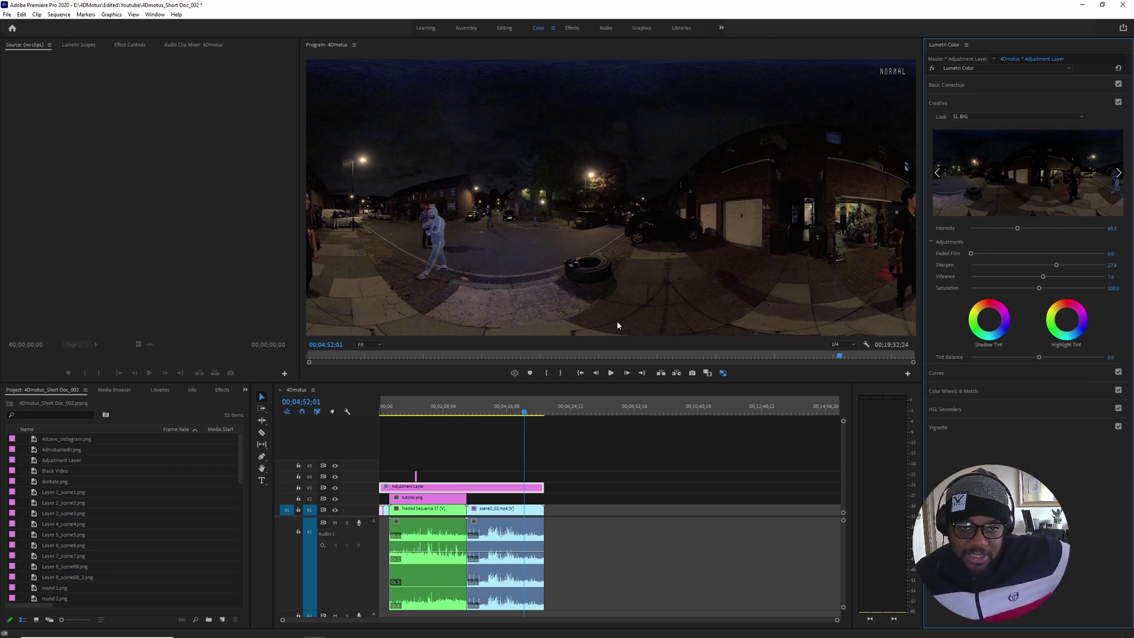
{"action": "left_click", "coordinate": [482, 489]}
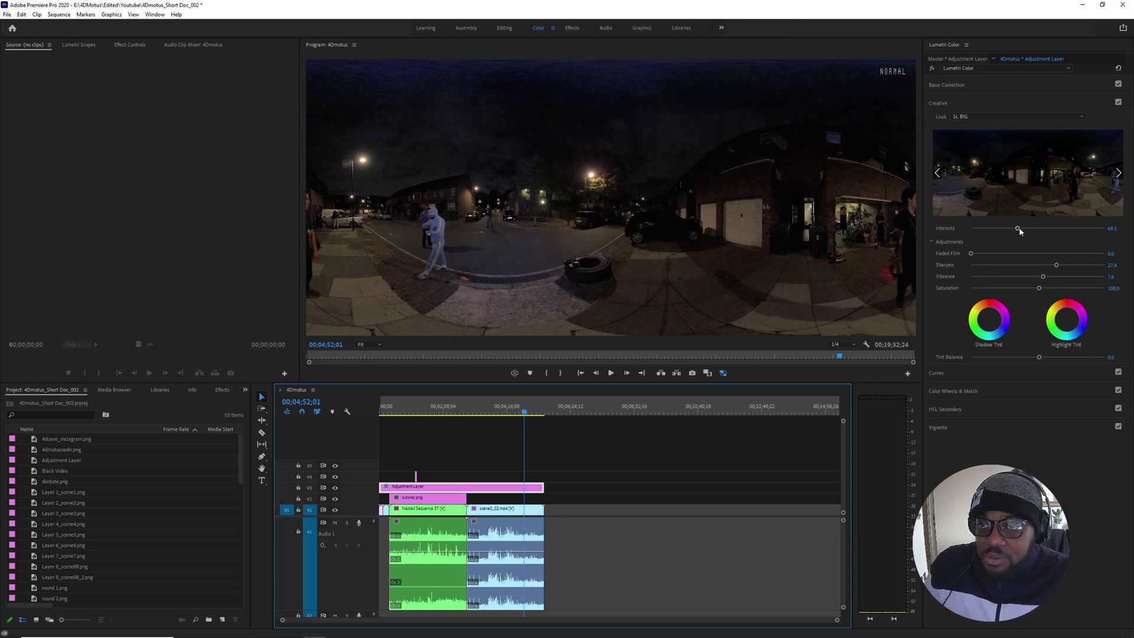
- Return to the Editing workspace, mark the sequence's Out point at 00;05;30;11 and open the media export settings
{"action": "left_click", "coordinate": [510, 29]}
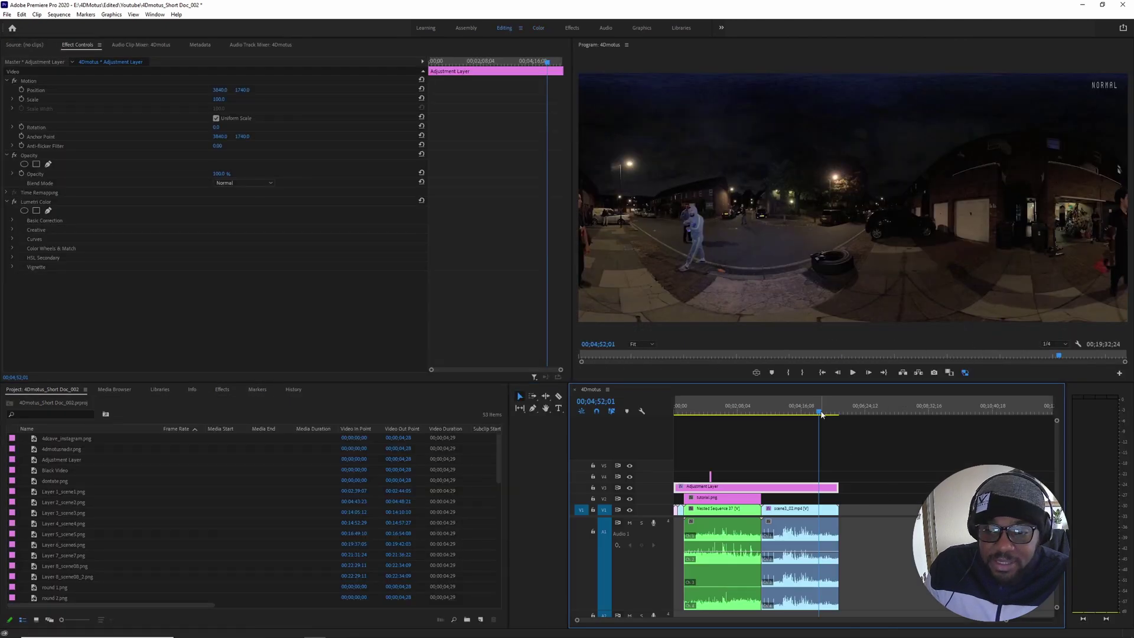
{"action": "left_click_drag", "start_coordinate": [820, 414], "coordinate": [837, 413]}
{"action": "left_click", "coordinate": [7, 15]}
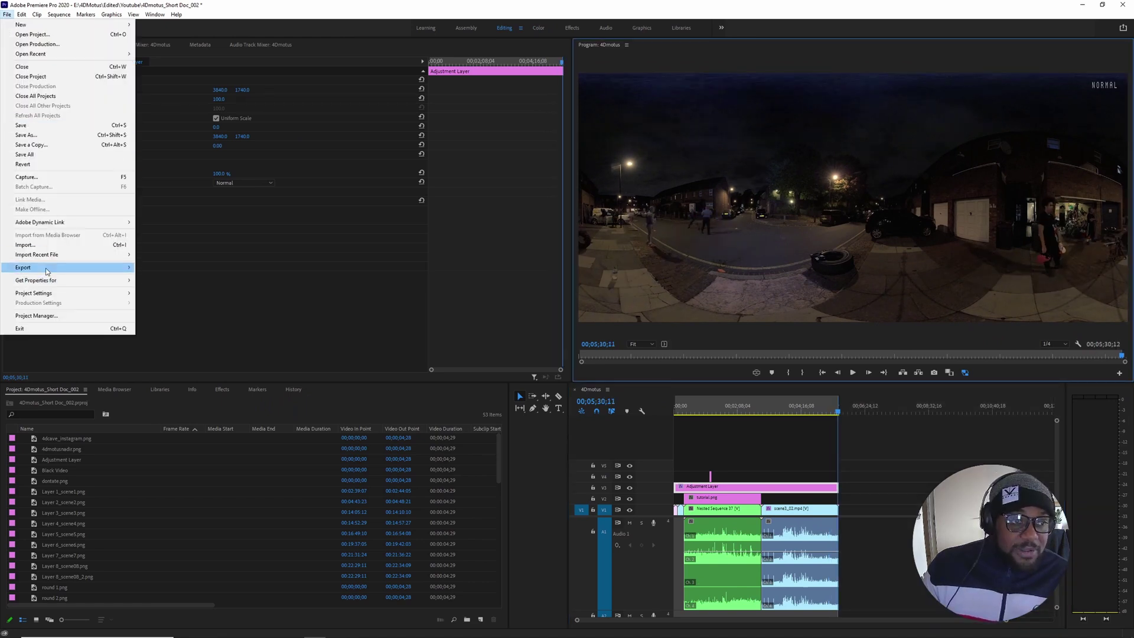
{"action": "mouse_move", "coordinate": [47, 269]}
{"action": "left_click", "coordinate": [200, 270]}
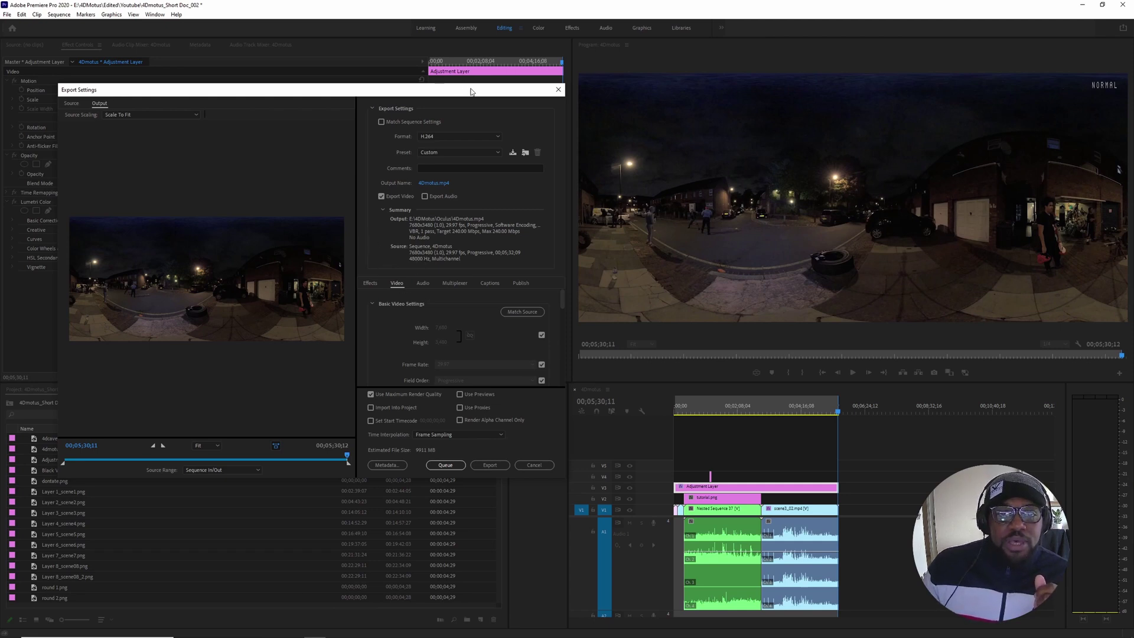
{"action": "left_click_drag", "start_coordinate": [471, 90], "coordinate": [632, 85]}
- Check the H.264 export's bitrate and monoscopic VR Video settings and export the sequence as 4Dmotus.mp4
{"action": "scroll", "coordinate": [549, 343], "scroll_direction": "down", "scroll_amount": 2}
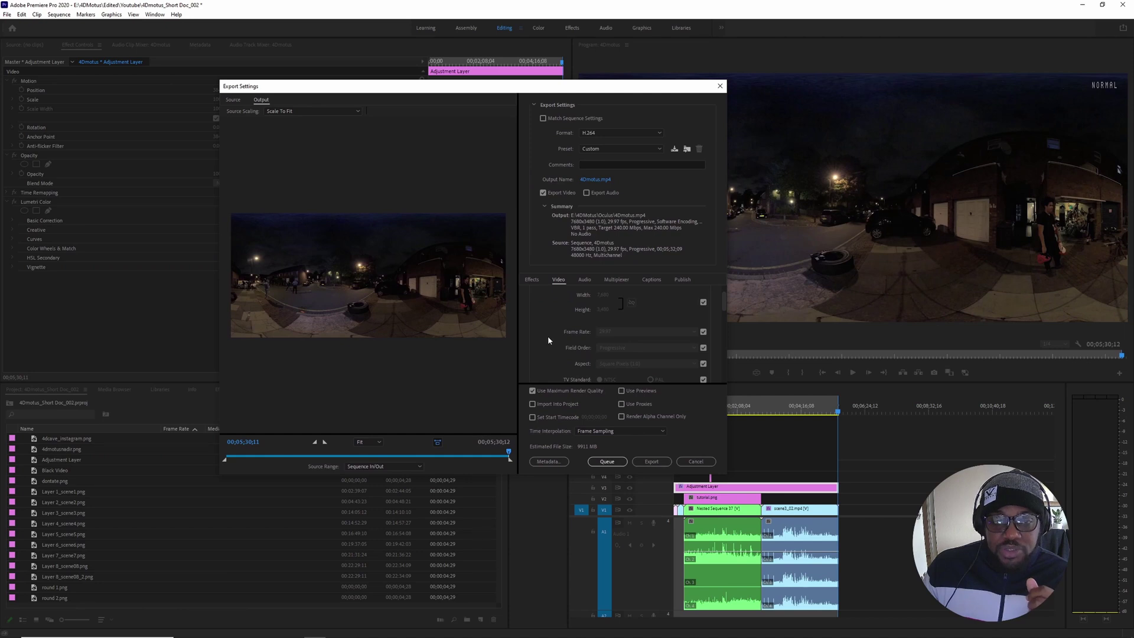
{"action": "scroll", "coordinate": [560, 312], "scroll_direction": "down", "scroll_amount": 5}
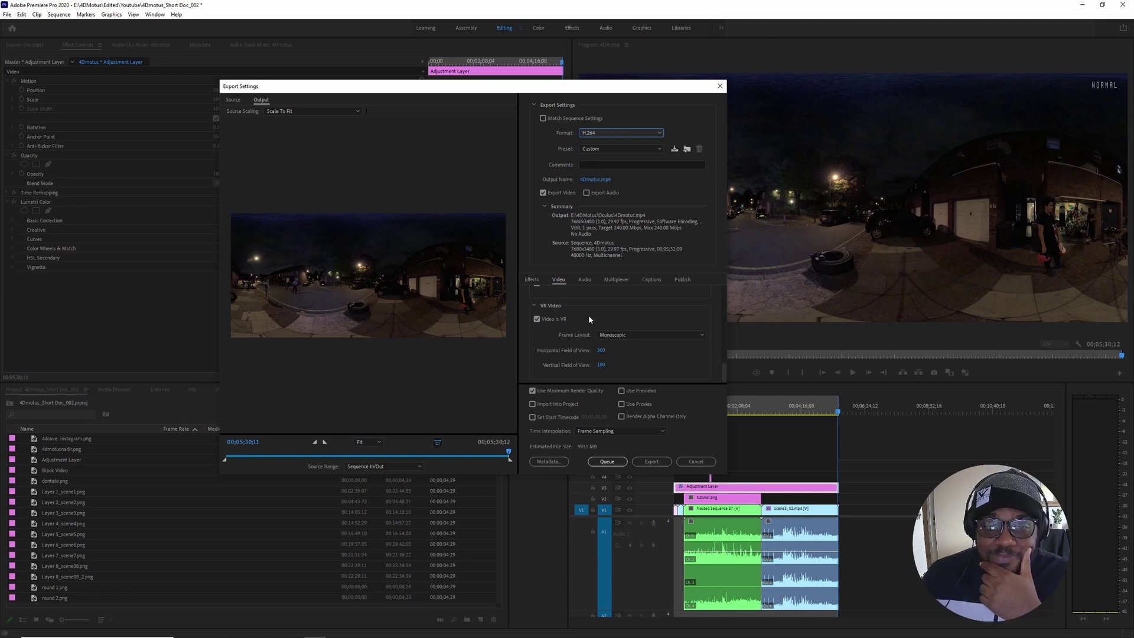
{"action": "scroll", "coordinate": [588, 314], "scroll_direction": "up", "scroll_amount": 5}
{"action": "scroll", "coordinate": [588, 314], "scroll_direction": "down", "scroll_amount": 5}
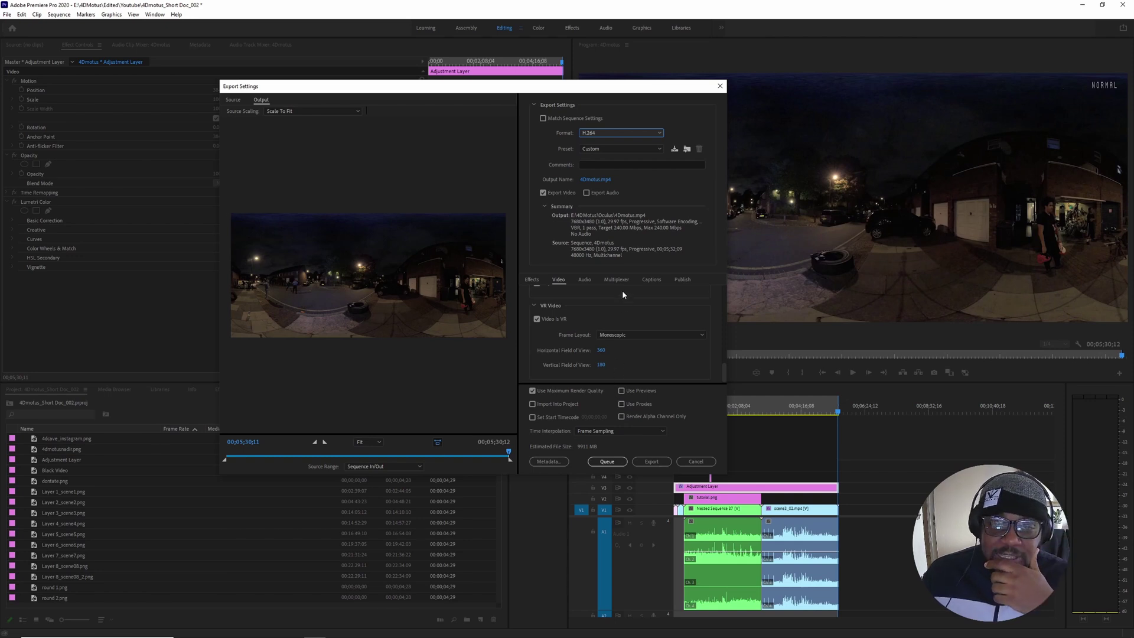
{"action": "scroll", "coordinate": [622, 294], "scroll_direction": "down", "scroll_amount": 5}
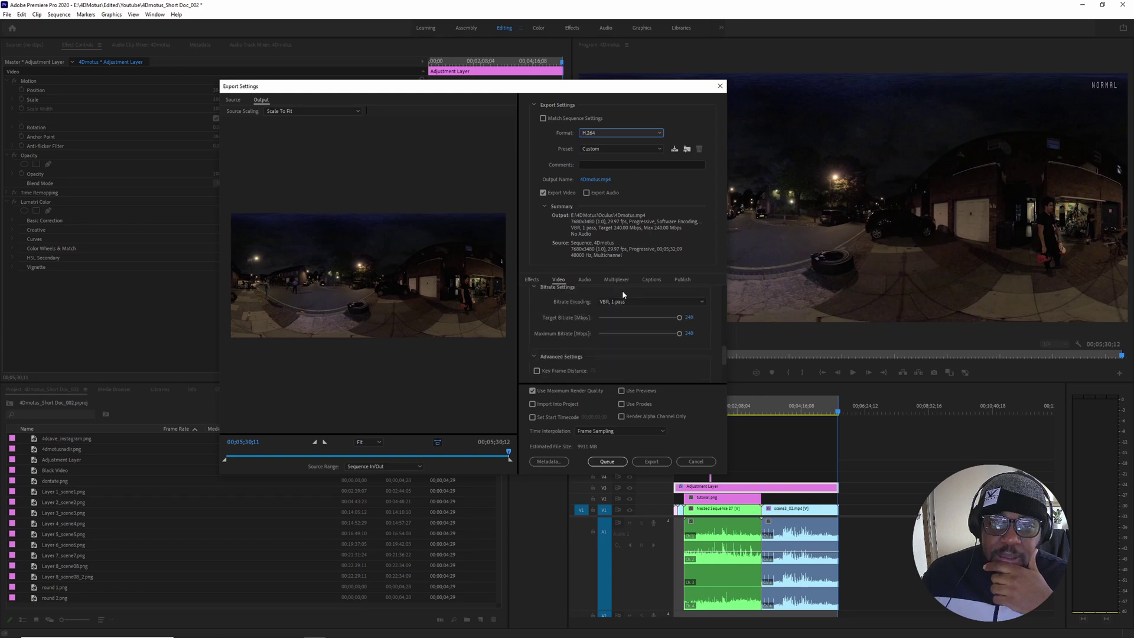
{"action": "scroll", "coordinate": [622, 289], "scroll_direction": "up", "scroll_amount": 5}
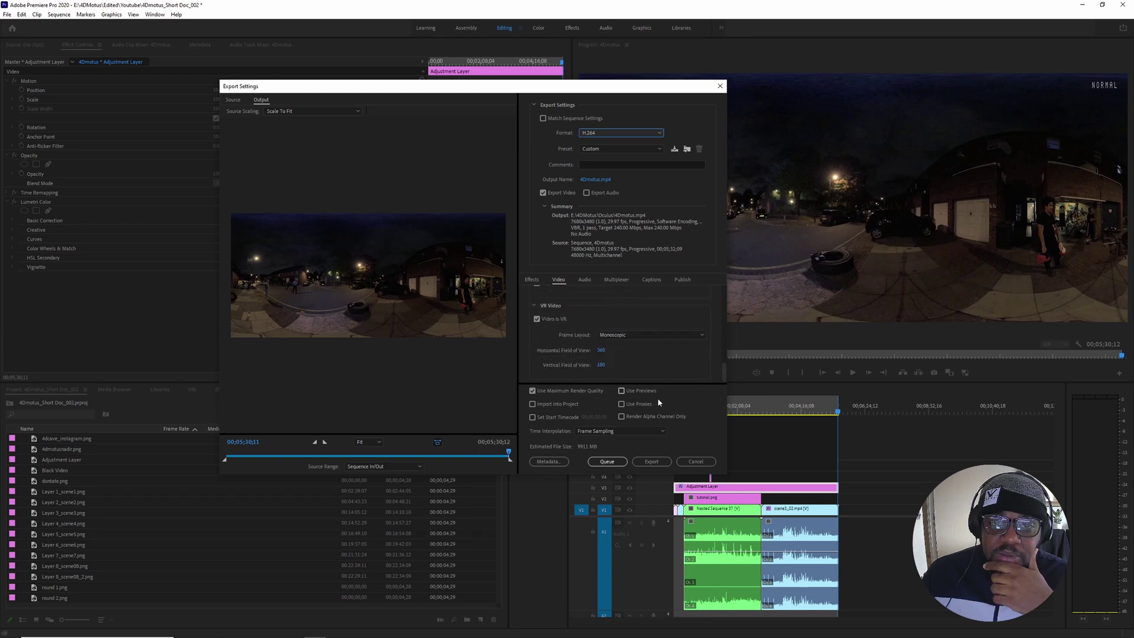
{"action": "left_click", "coordinate": [652, 461]}
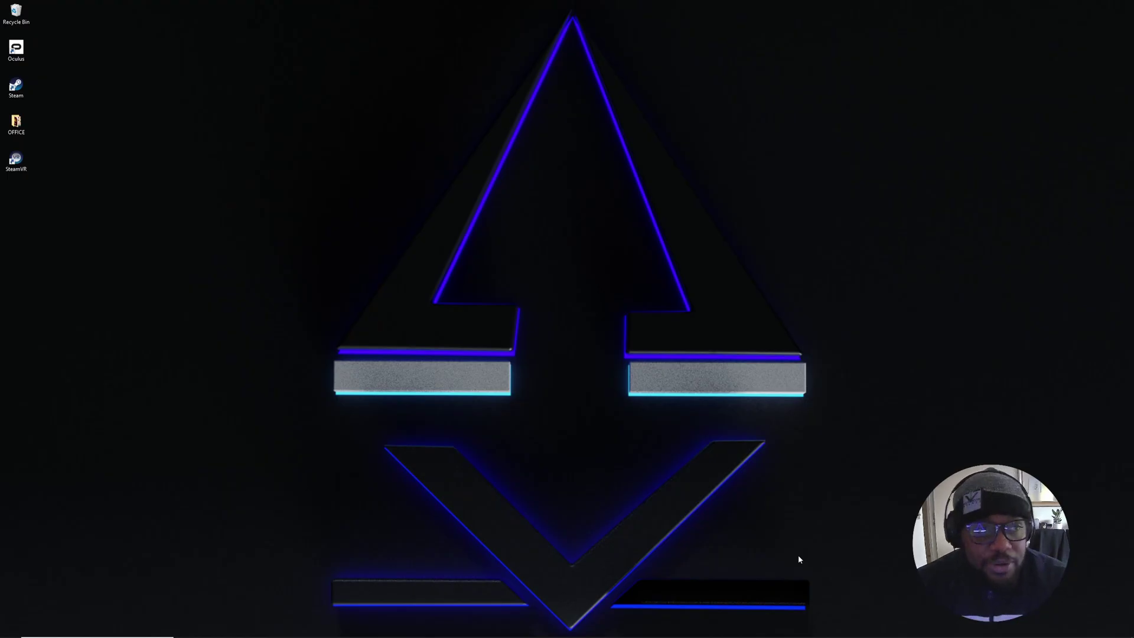